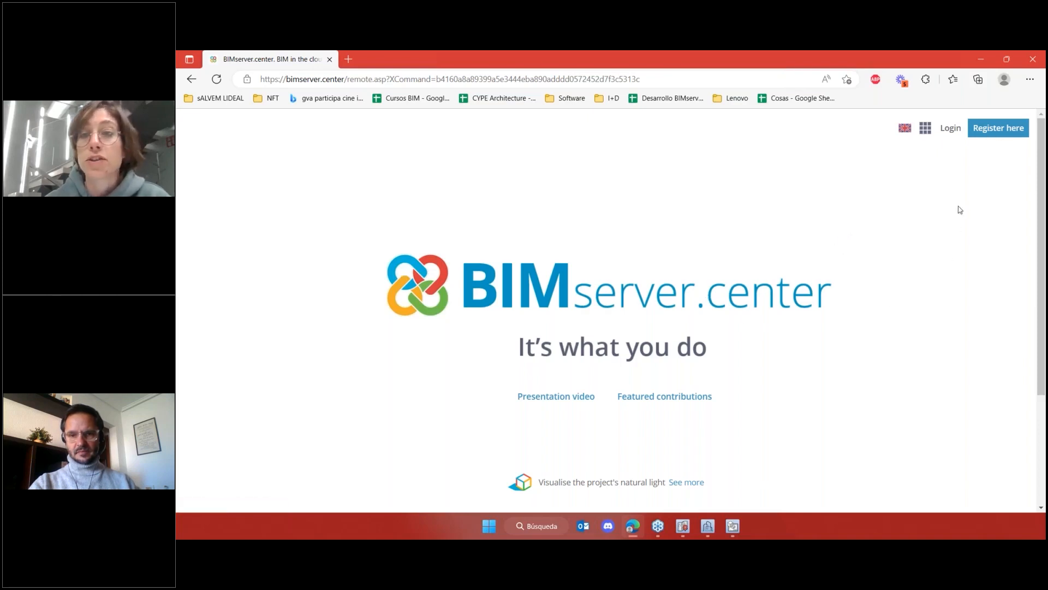
Log in to BIMserver.center and open the Store
click(951, 130)
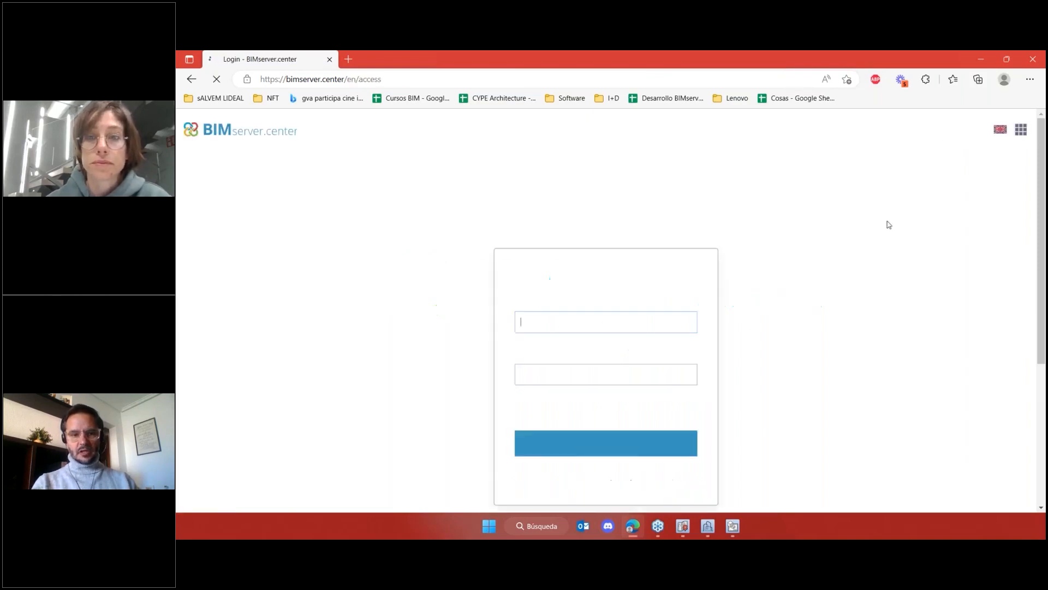
click(527, 452)
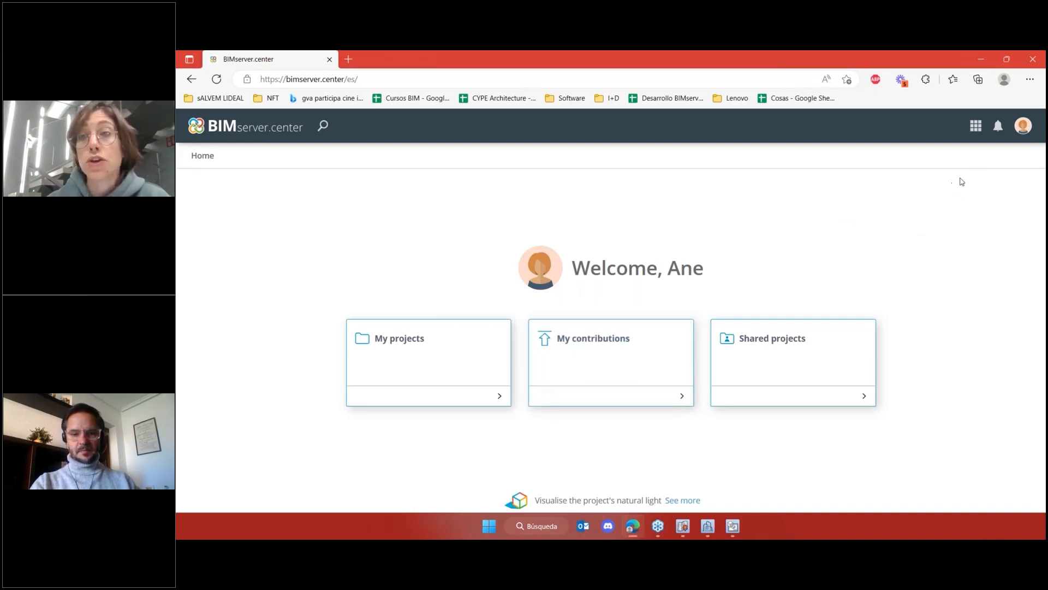
click(976, 128)
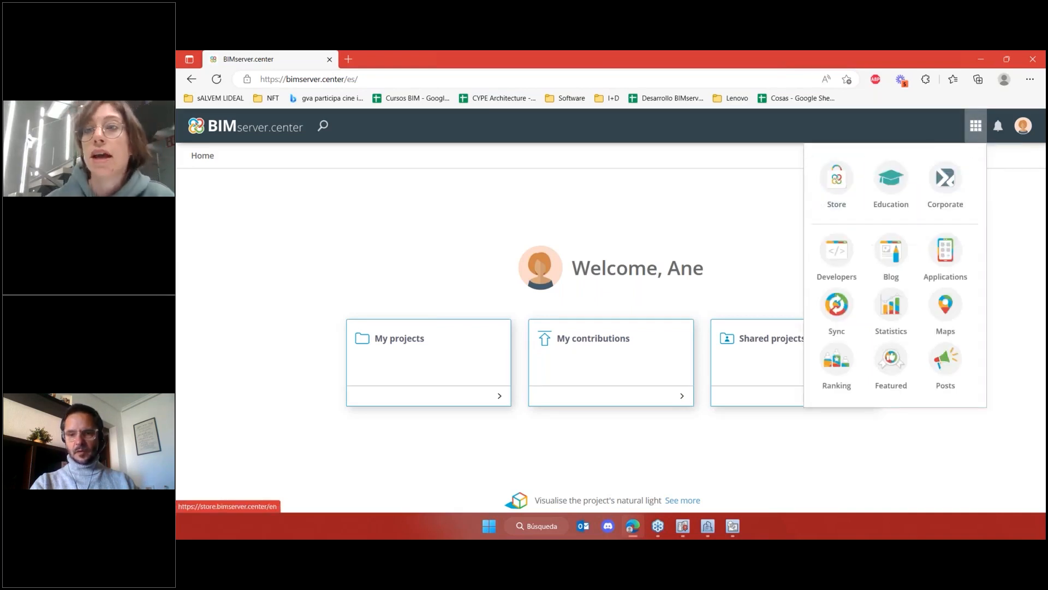
click(838, 179)
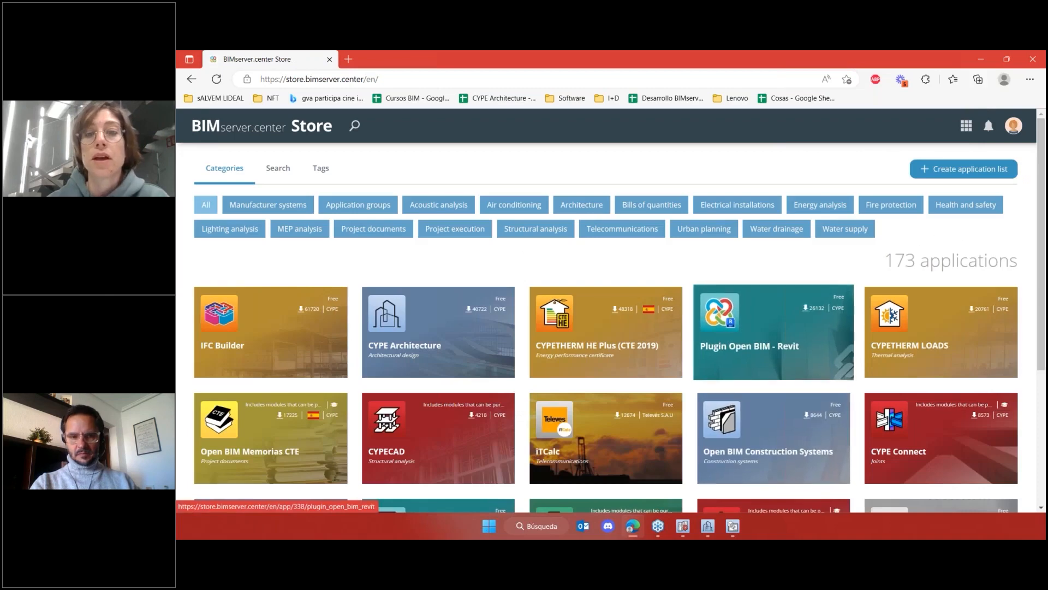
Look over the Store's application catalogue and its total application count
drag(885, 261, 1017, 262)
scroll(1016, 262, down, 1)
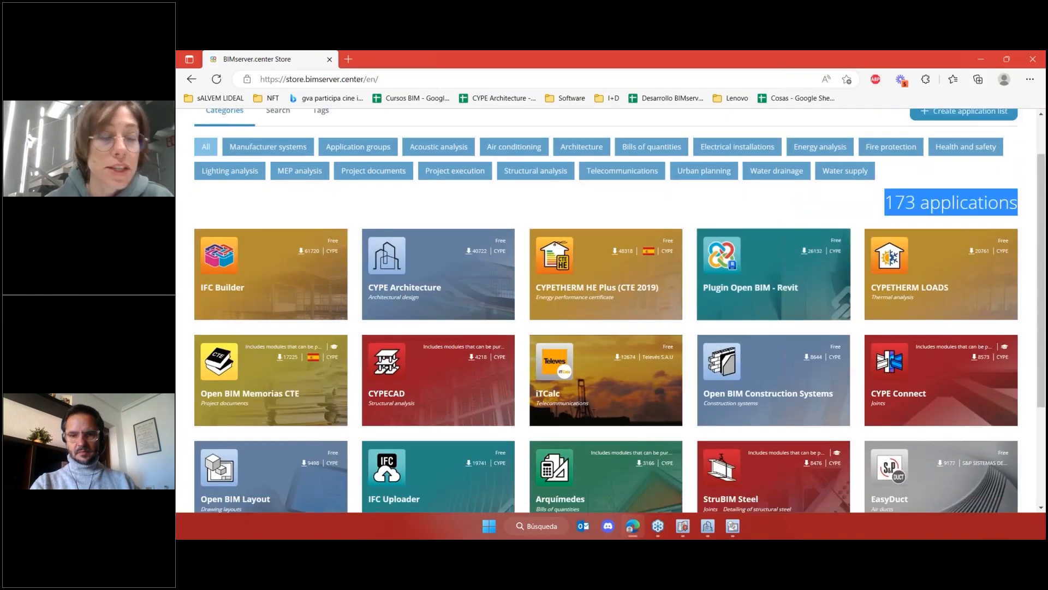
click(765, 214)
scroll(630, 269, up, 1)
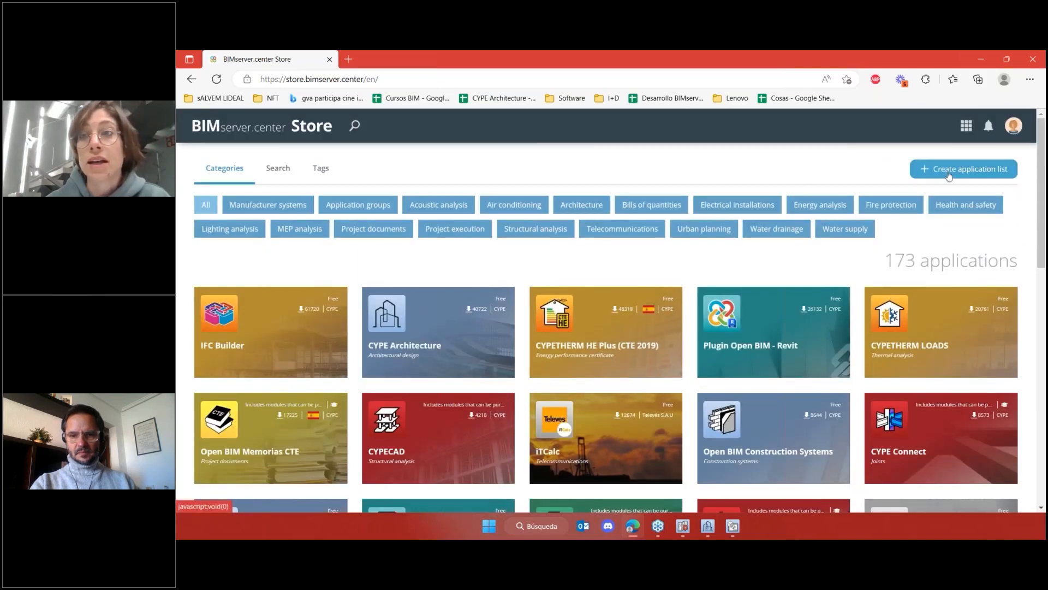
Start a new application list, search the Store for "site" and add Open BIM Site to the list
click(949, 173)
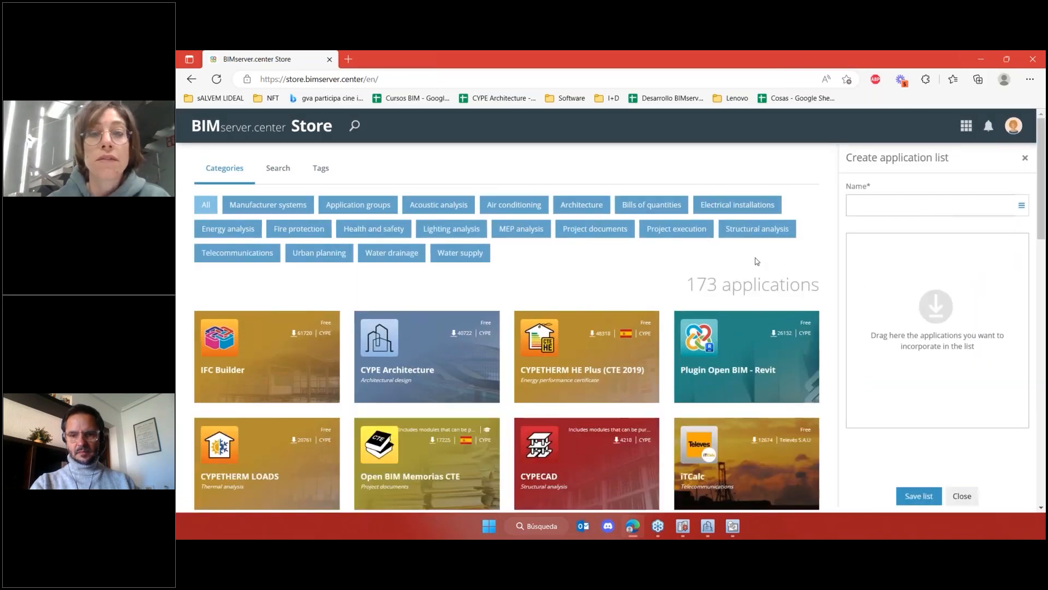
scroll(757, 261, down, 1)
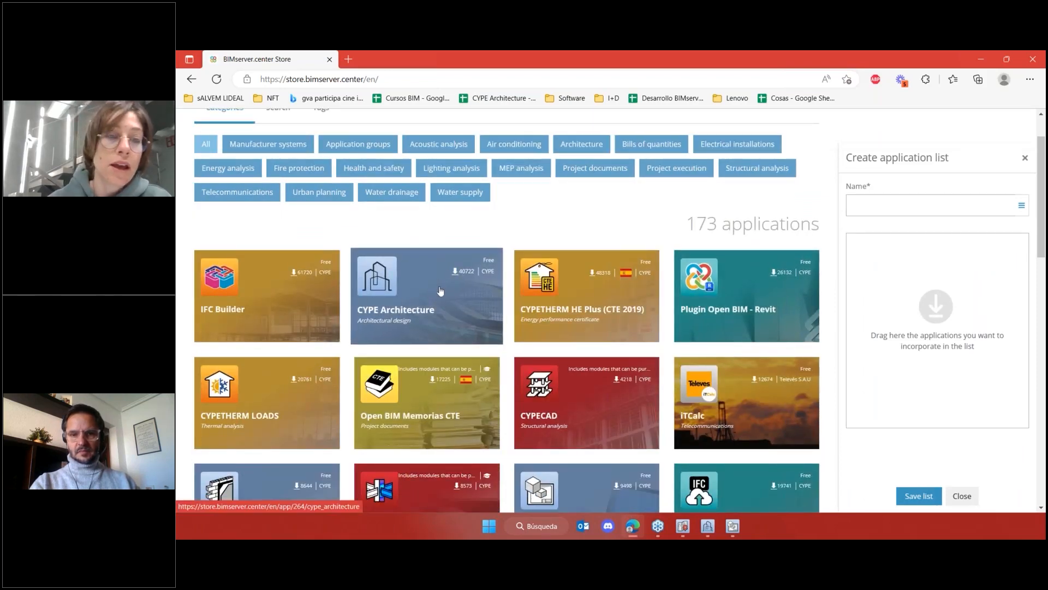
scroll(449, 303, up, 1)
scroll(360, 234, up, 1)
click(277, 168)
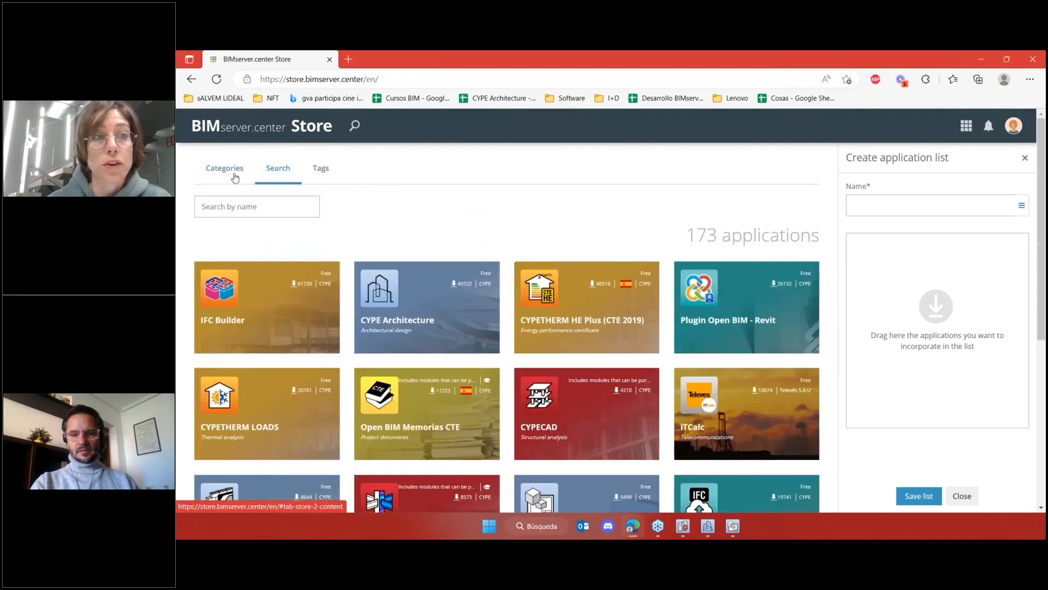
click(269, 212)
text(site)
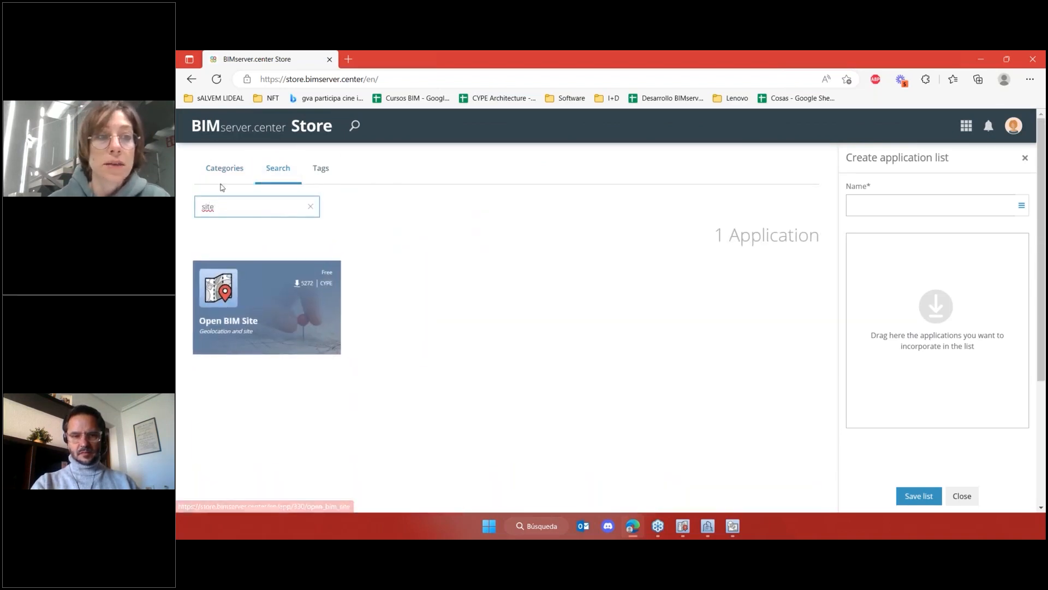
drag(262, 303, 874, 283)
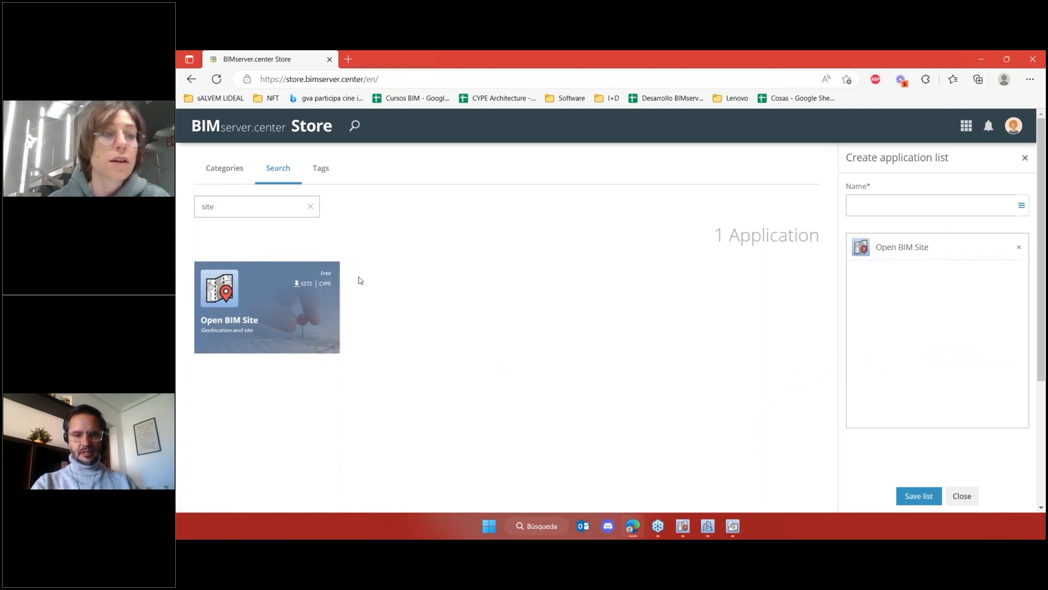
Add CYPE Architecture to the list, along with Open BIM Layout found by searching for "layout"
click(312, 206)
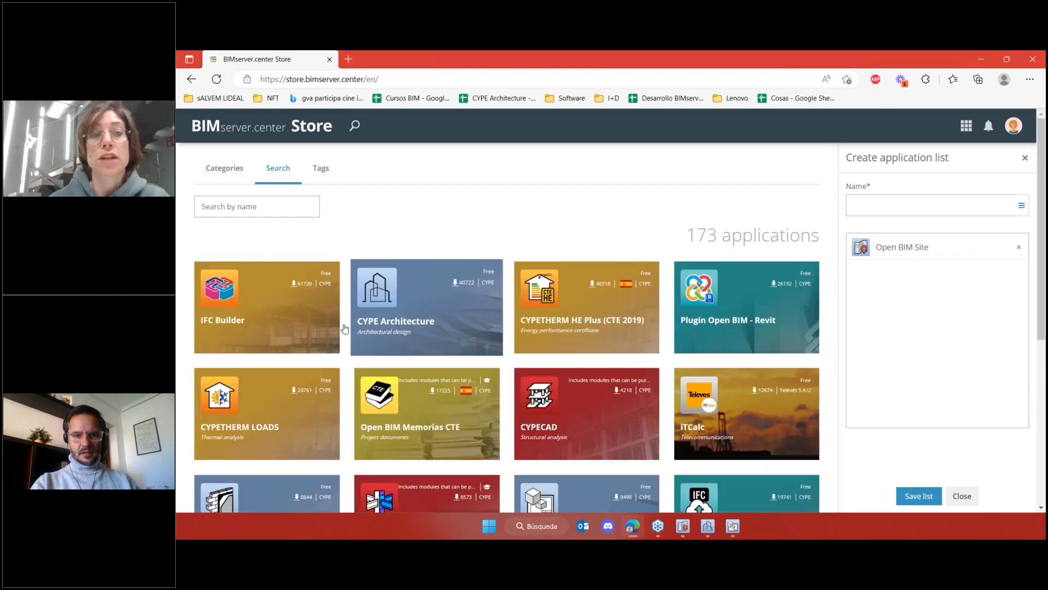
drag(404, 309, 922, 310)
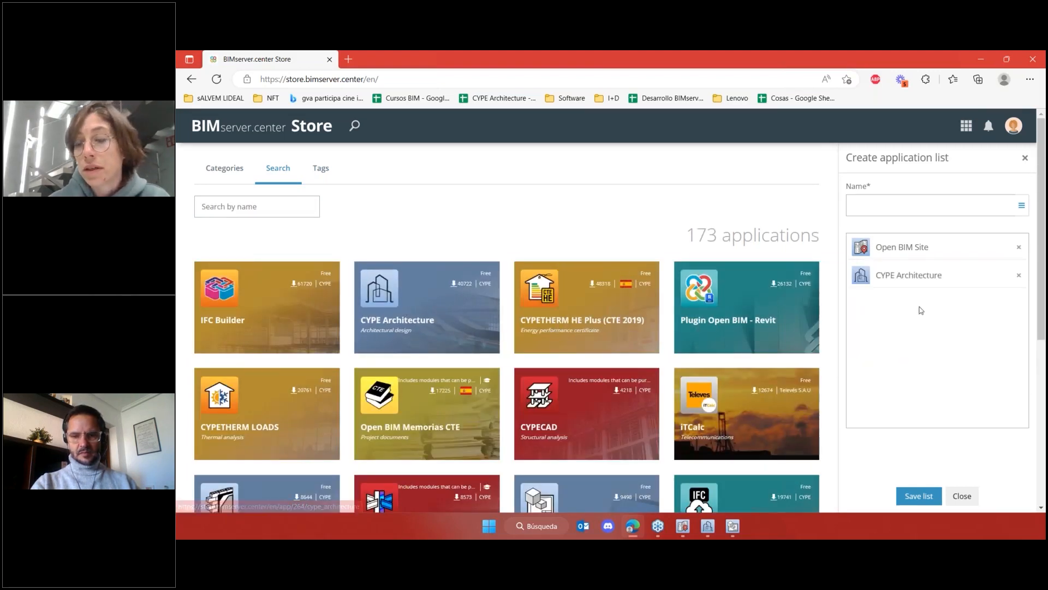
click(270, 209)
text(layou)
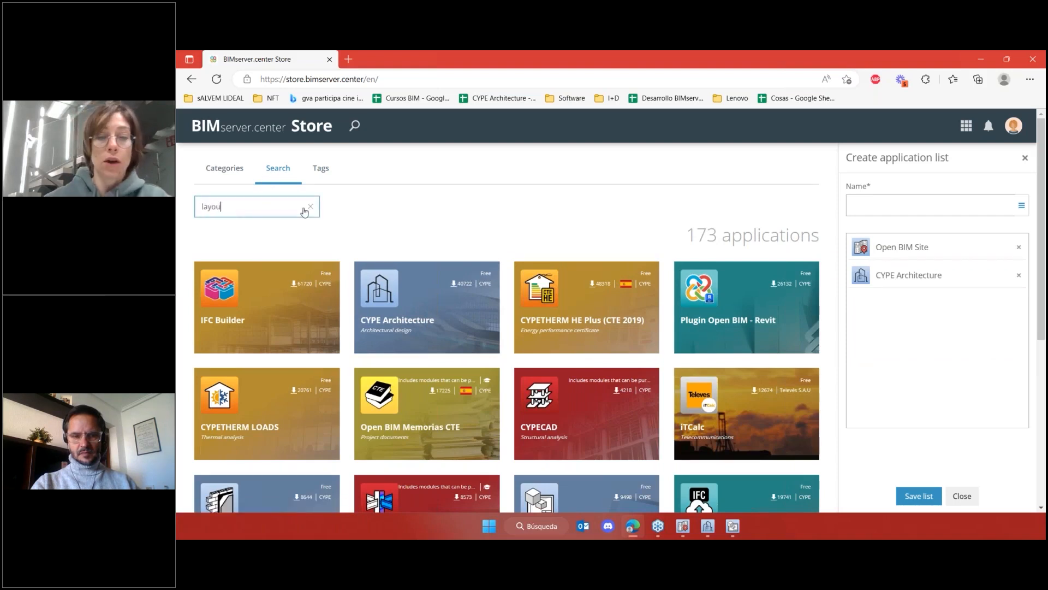
text(t)
drag(273, 330, 919, 331)
Name the application list "Webinar" and save it
click(922, 202)
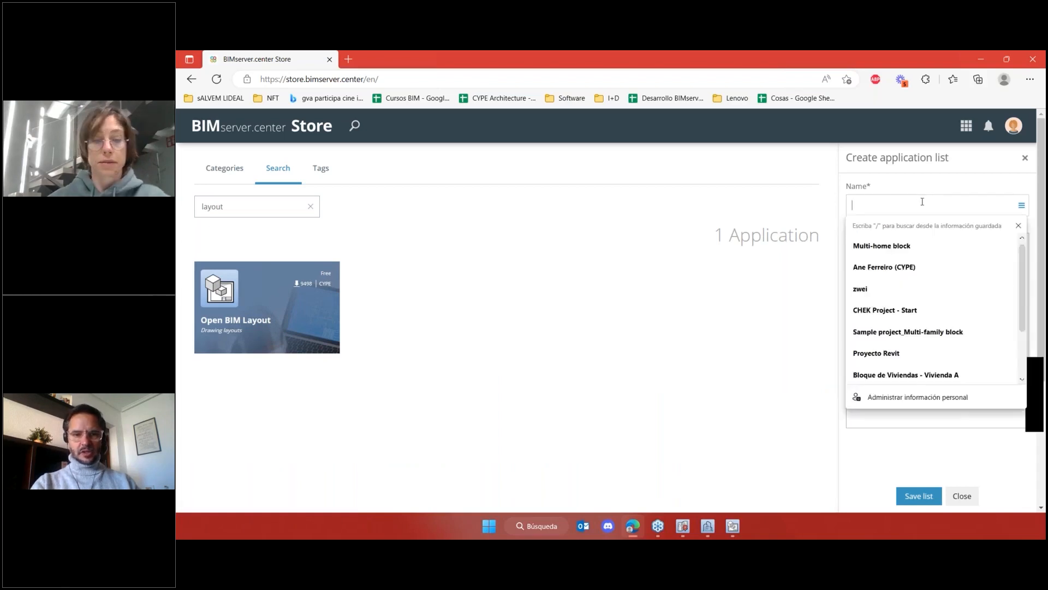
text(Webinar)
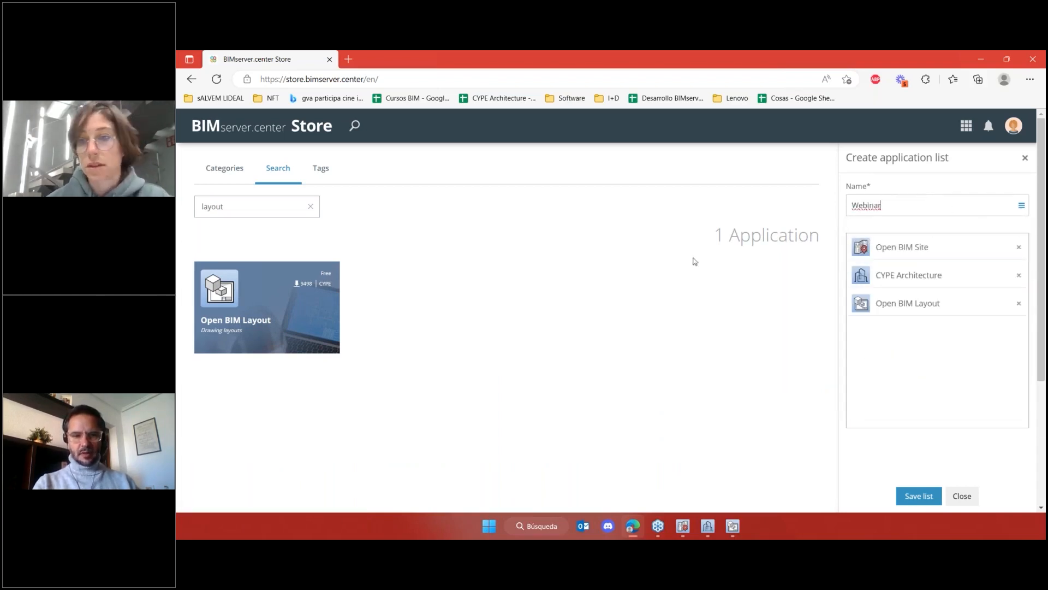
click(919, 495)
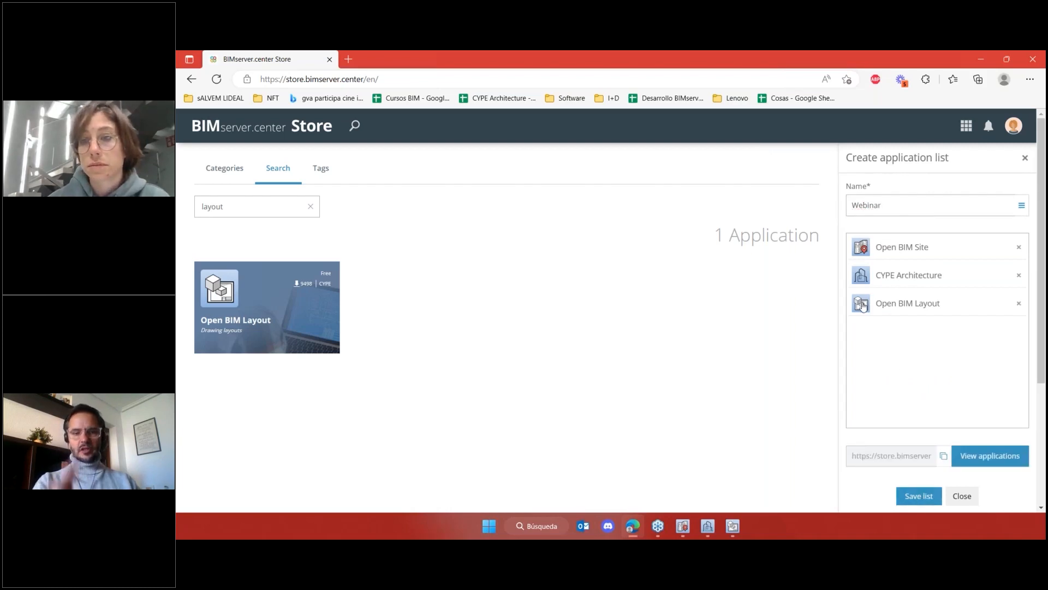
Copy the saved list's link and return the catalogue to the view by categories
scroll(863, 306, down, 2)
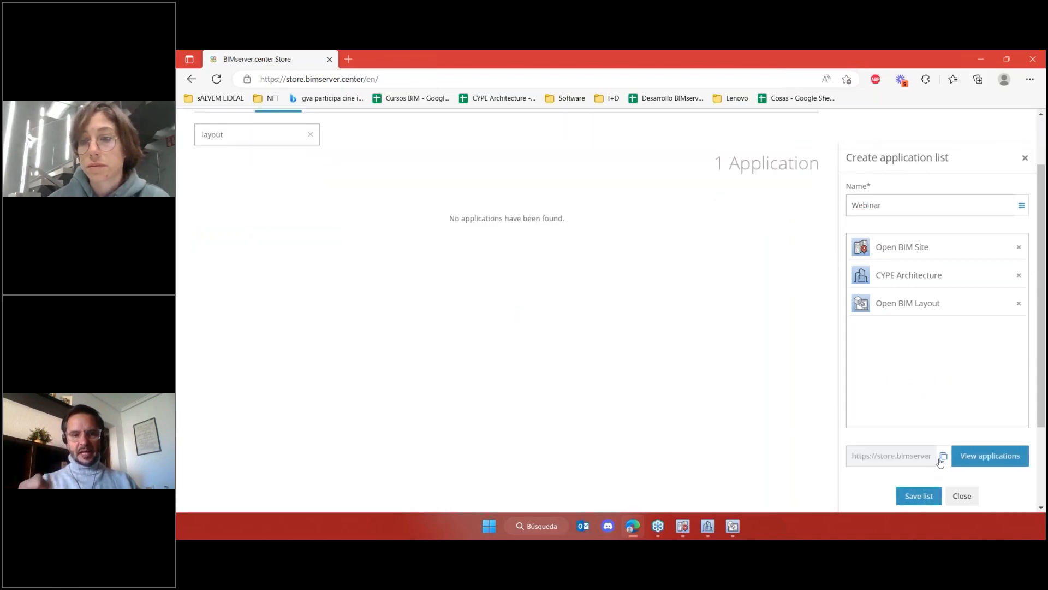
click(943, 459)
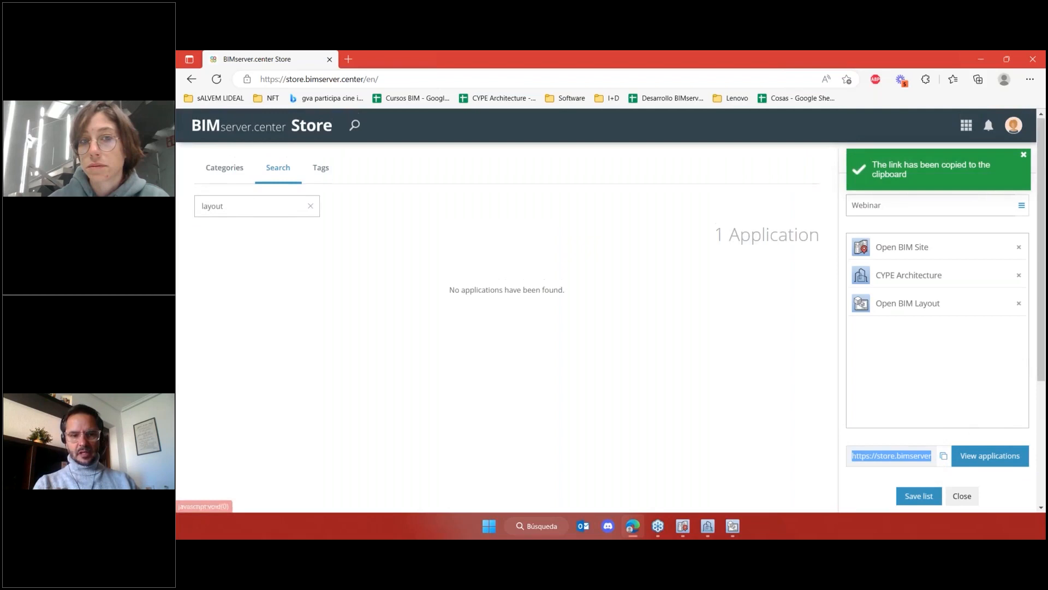
click(224, 168)
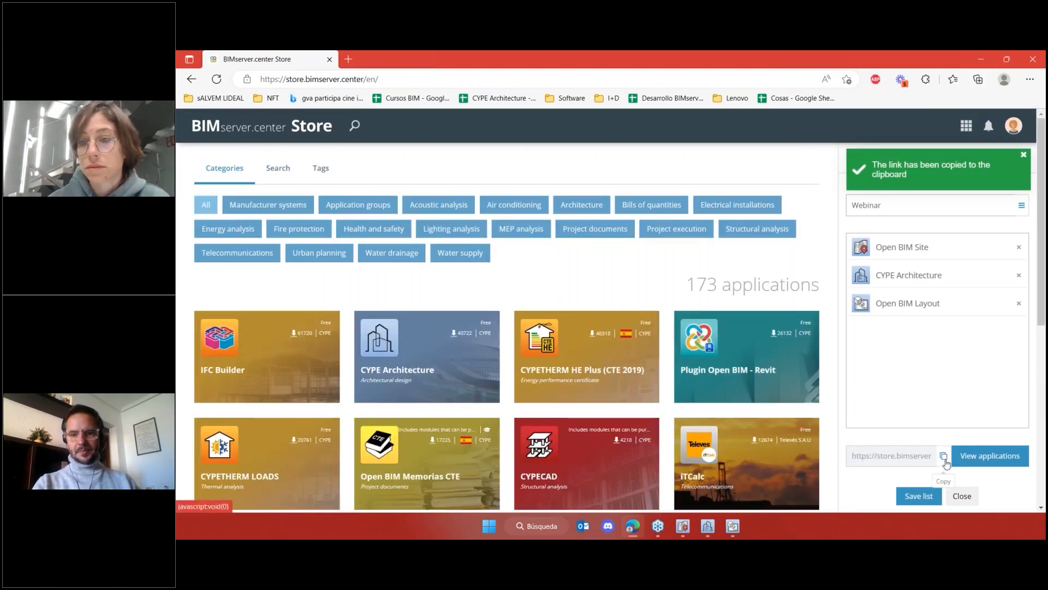
drag(860, 456, 908, 456)
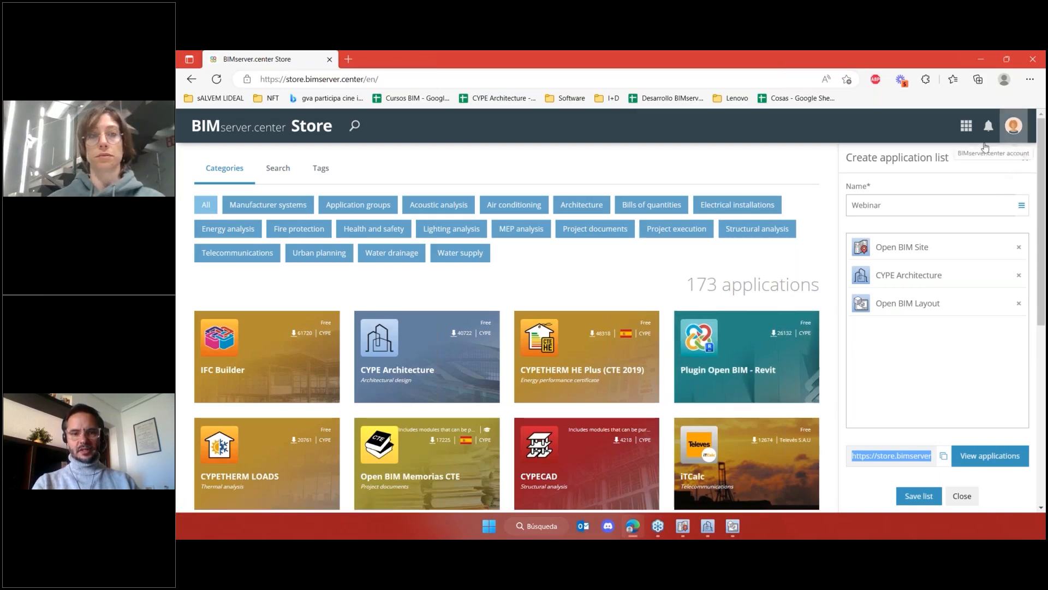
Open BIMserver.center in a new browser tab and go to My projects
click(348, 59)
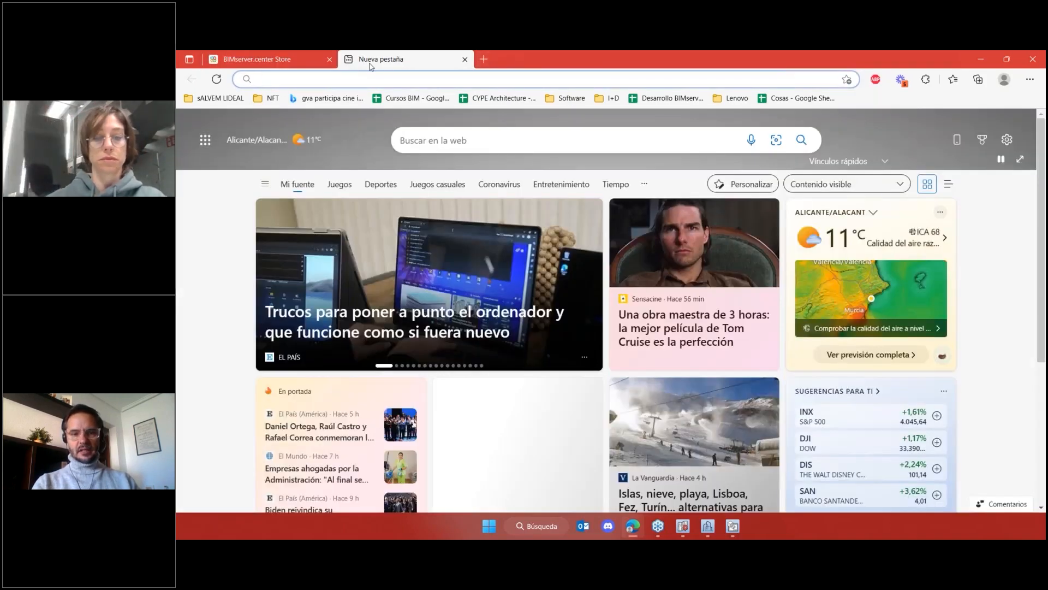
text(bim)
key(Return)
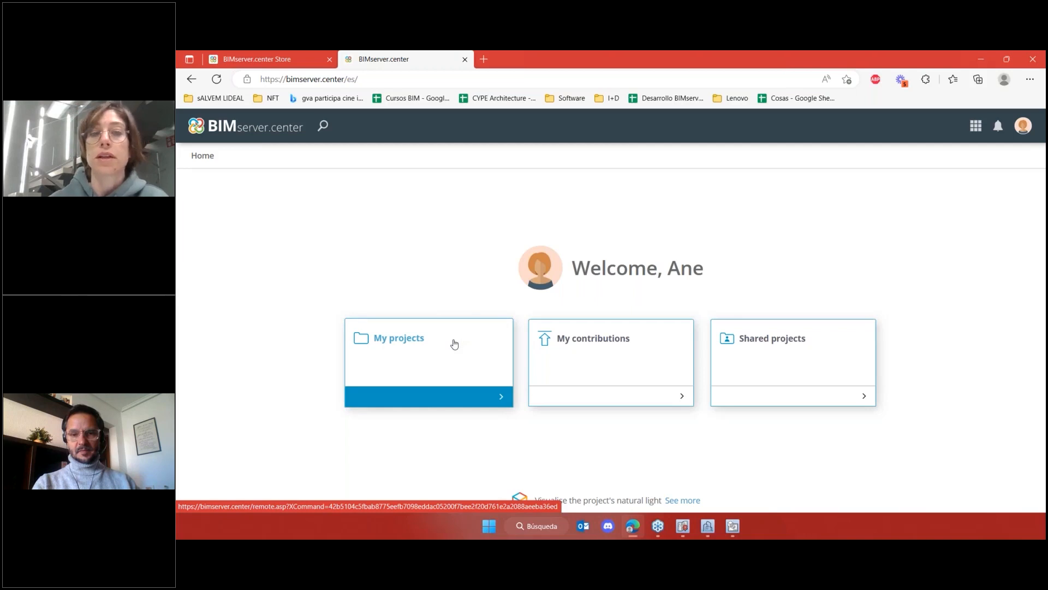
click(388, 370)
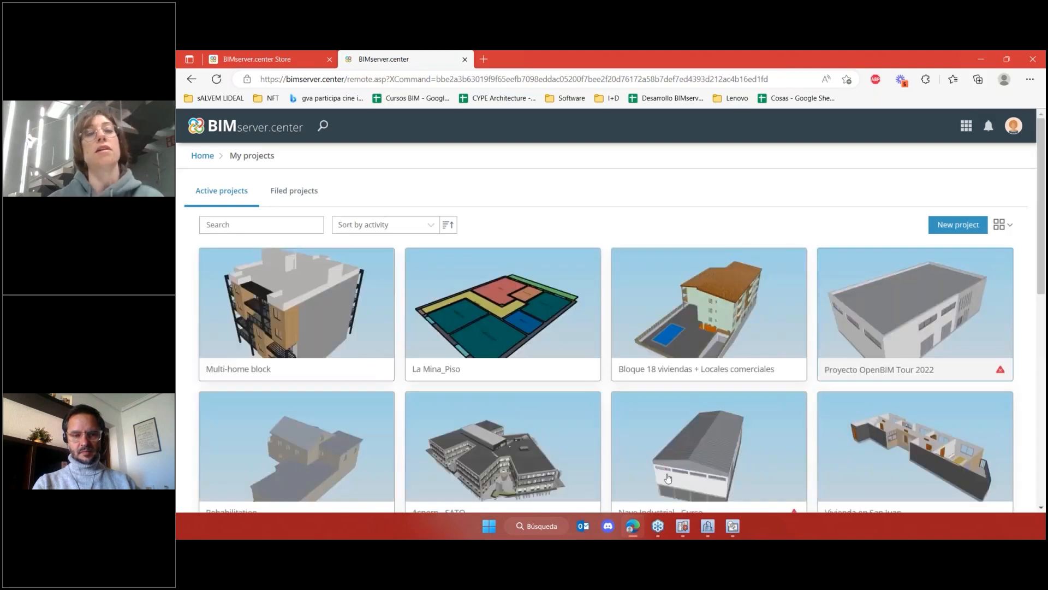
Look through the active projects and open the Multi-home block project
scroll(502, 327, down, 2)
scroll(413, 310, down, 4)
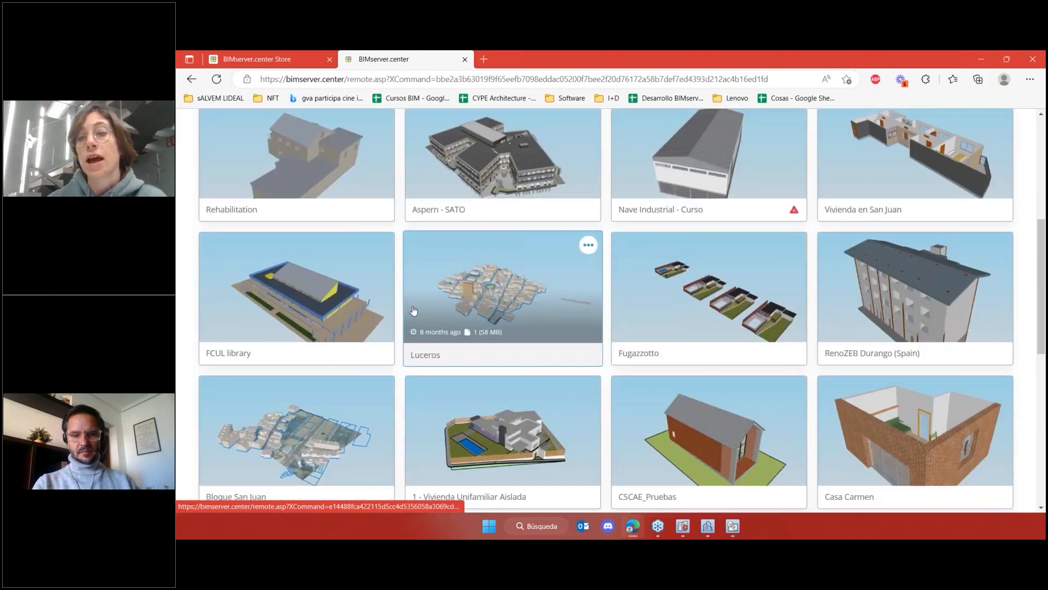
scroll(414, 312, up, 3)
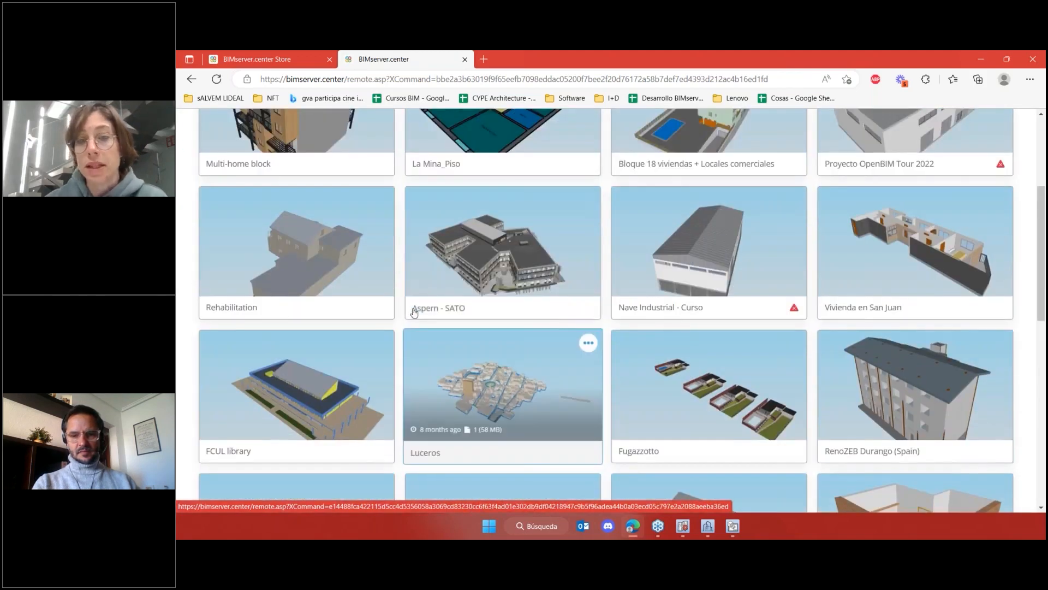
scroll(495, 335, up, 2)
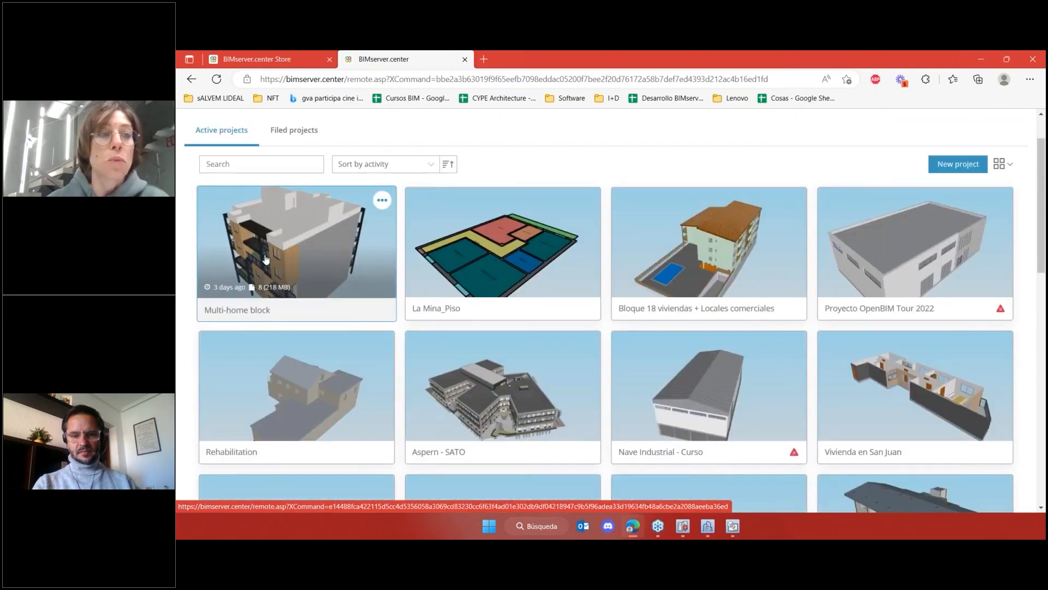
click(214, 316)
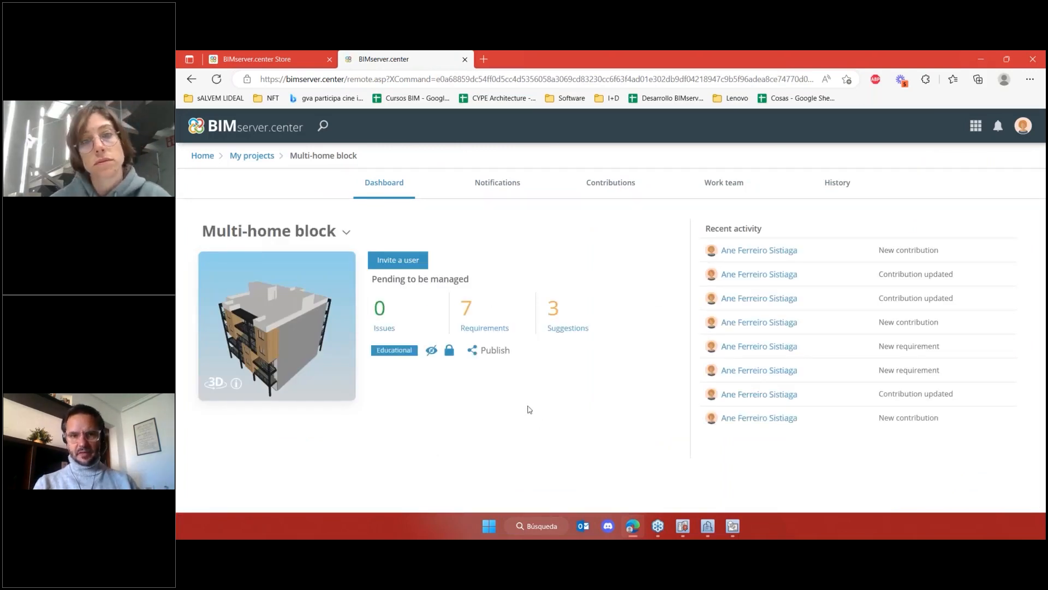
Examine the contributions of the Multi-home block project
click(621, 191)
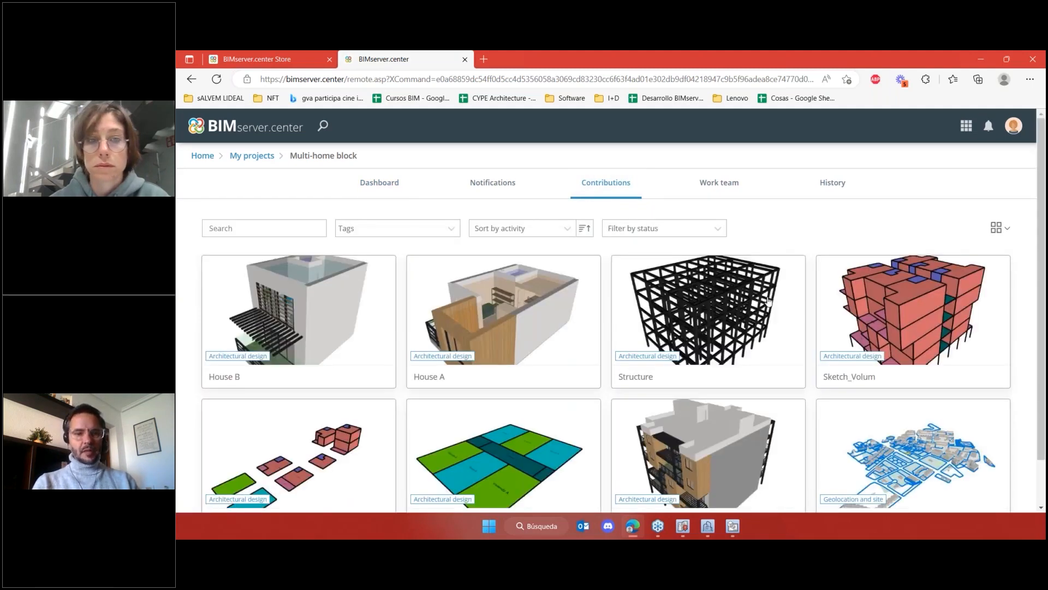
scroll(764, 344, down, 1)
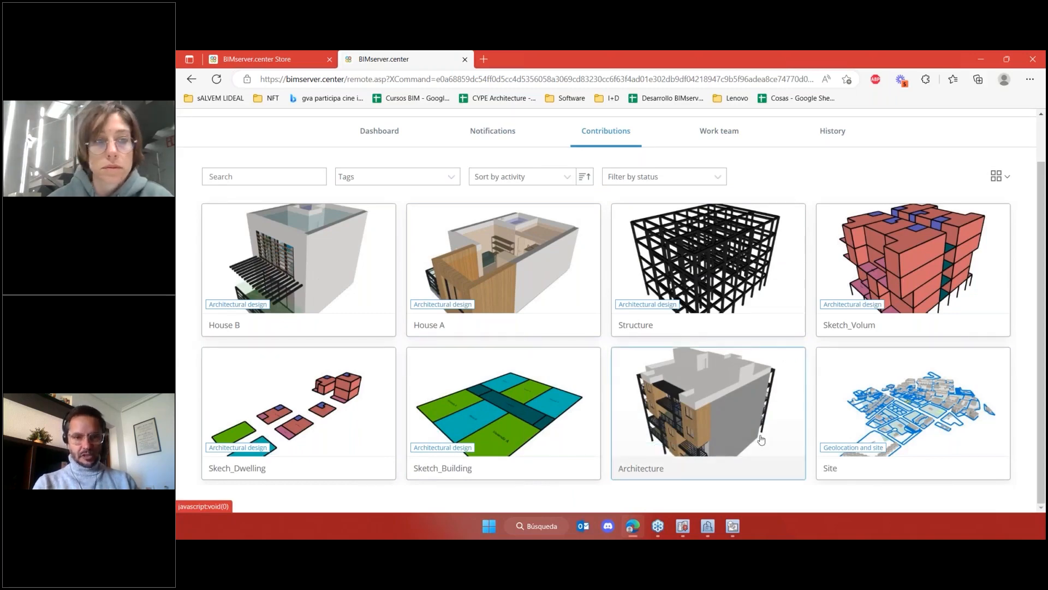
scroll(761, 435, up, 1)
scroll(764, 437, down, 1)
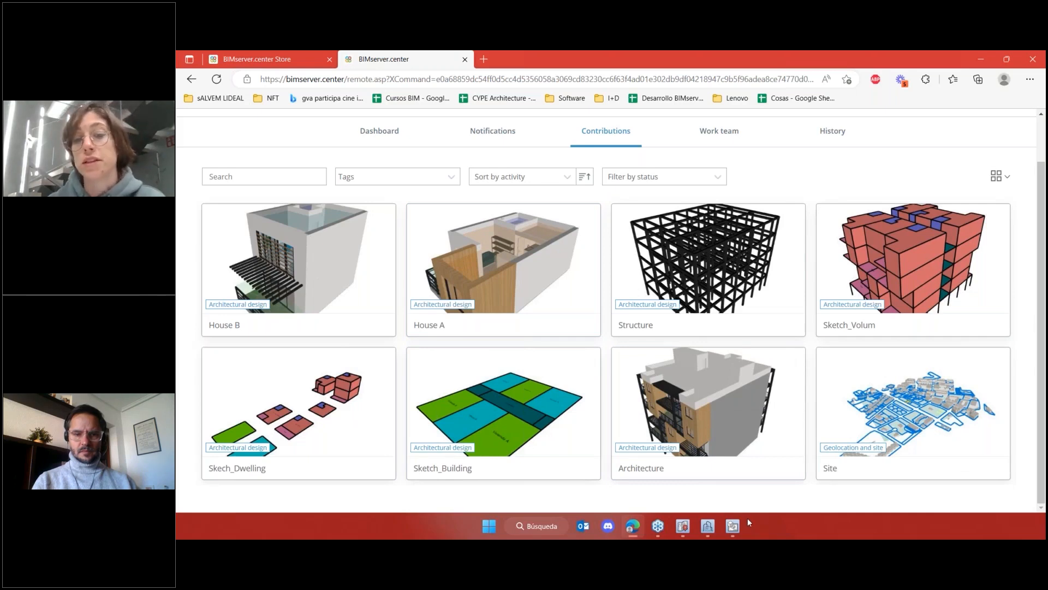
Switch to Open BIM Site with the site model and view the program's About information
click(689, 528)
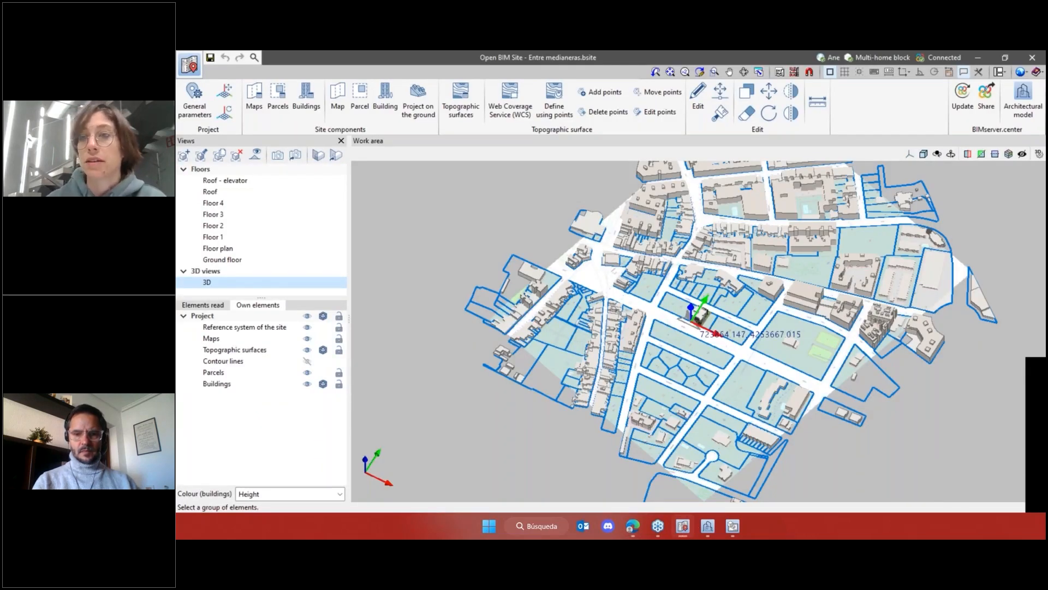
middle_drag(930, 335, 882, 362)
click(1021, 72)
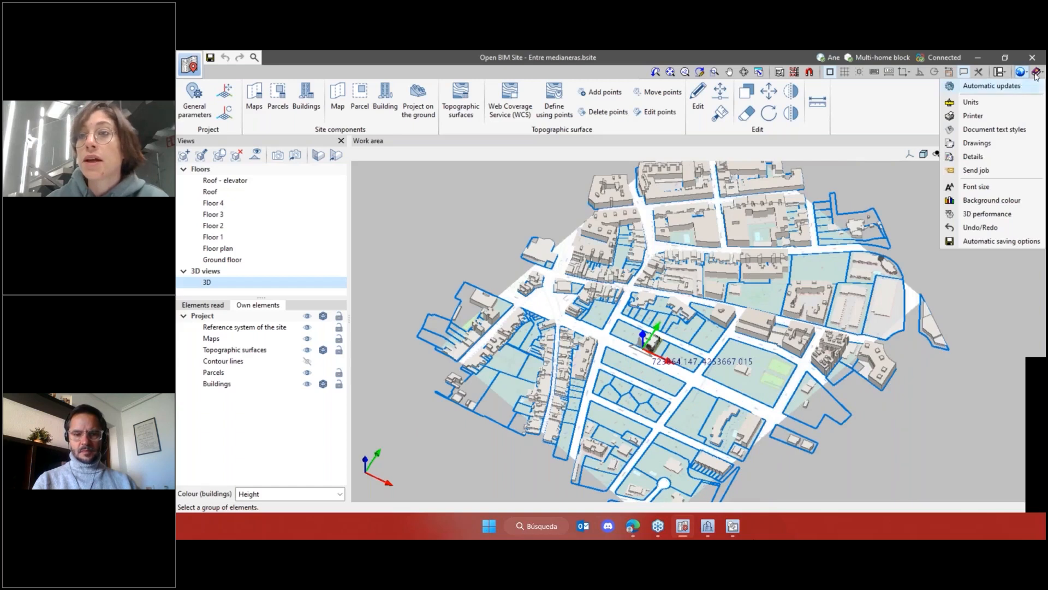
click(1037, 73)
click(995, 133)
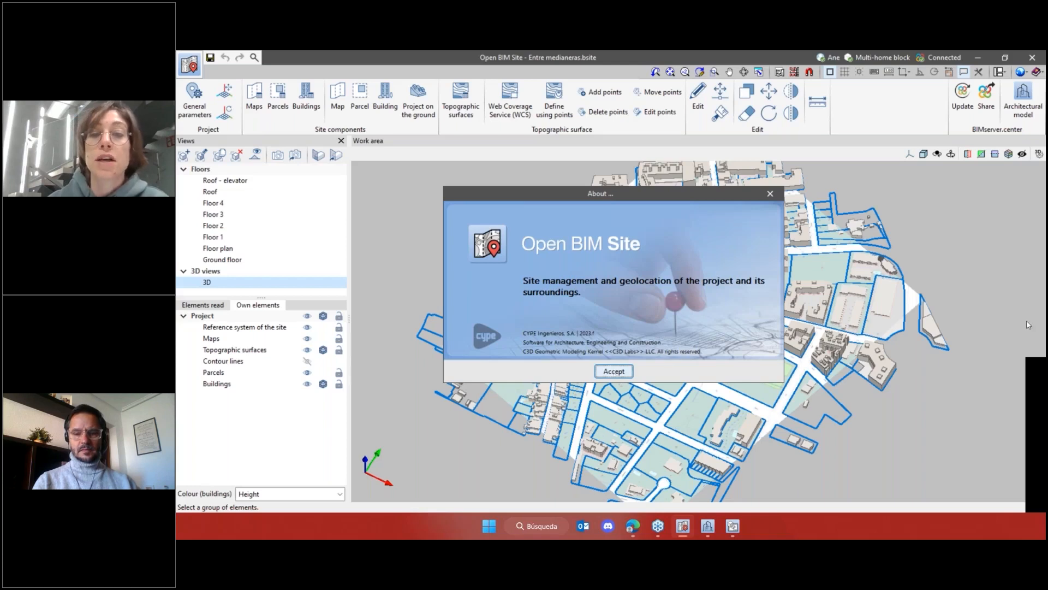
click(617, 375)
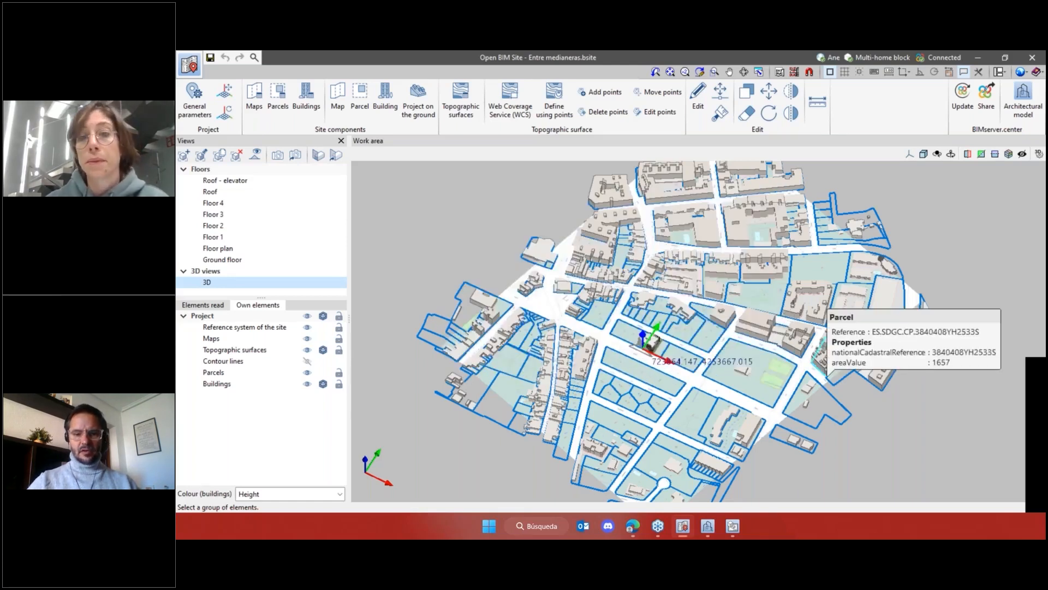
View the Ground floor plan and return to the 3D view of the site
middle_drag(827, 375, 787, 365)
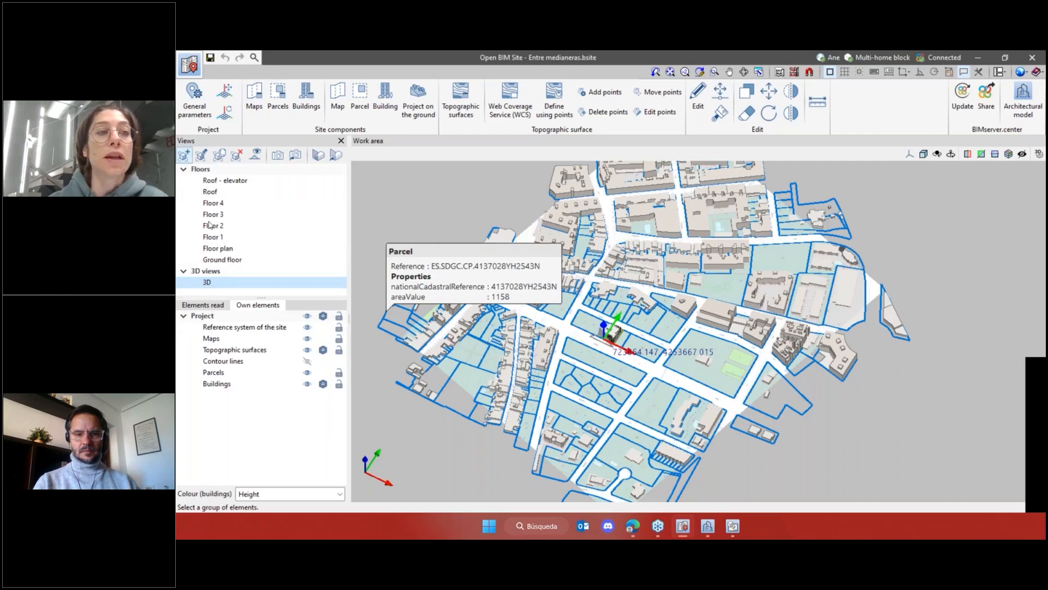
click(241, 260)
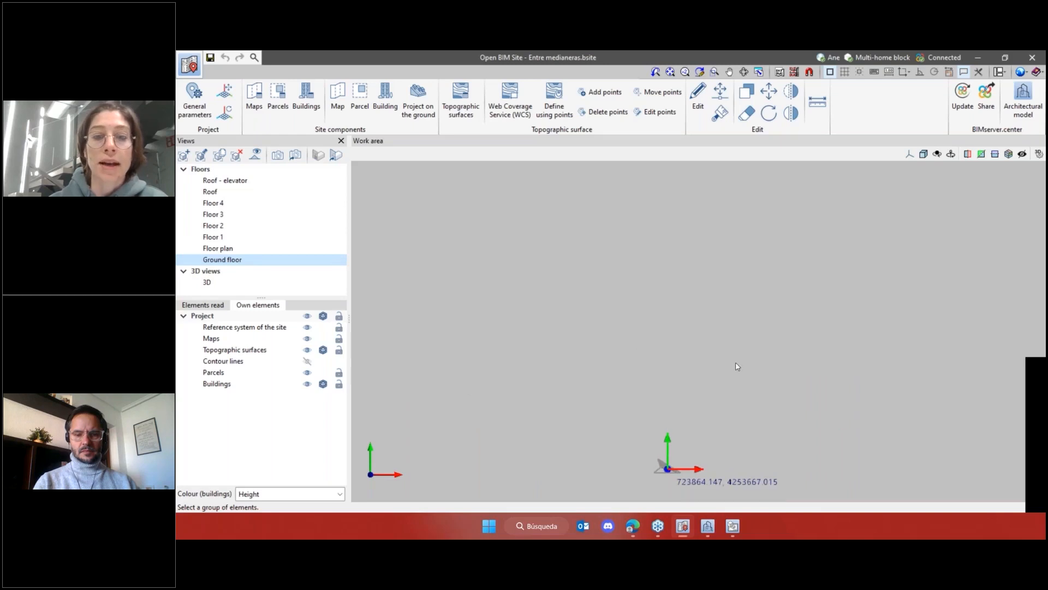
click(244, 281)
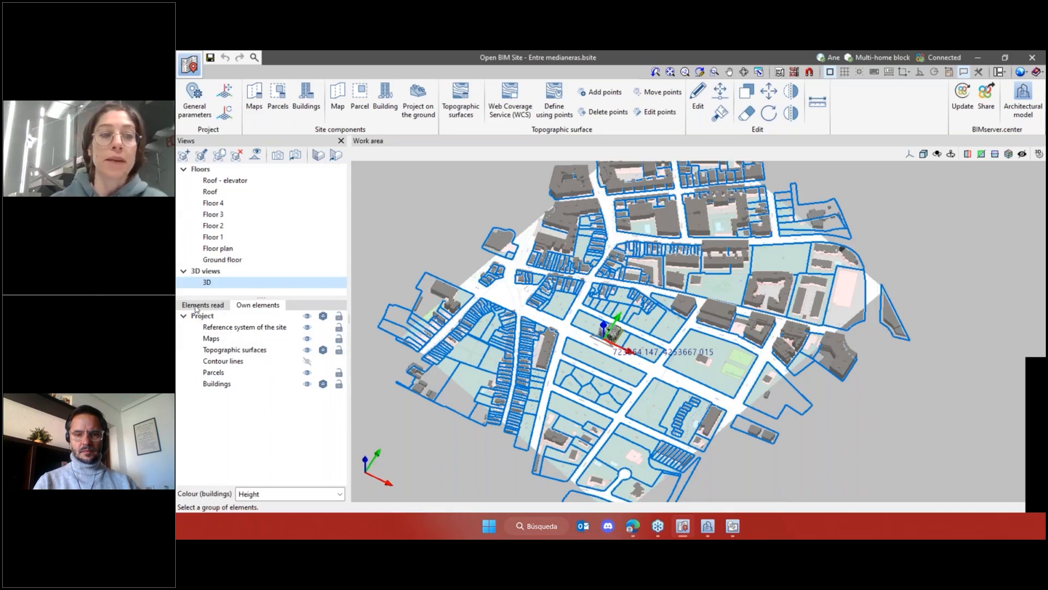
Inspect the elements read from the project and their categories with the architectural building up close in 3D
click(195, 307)
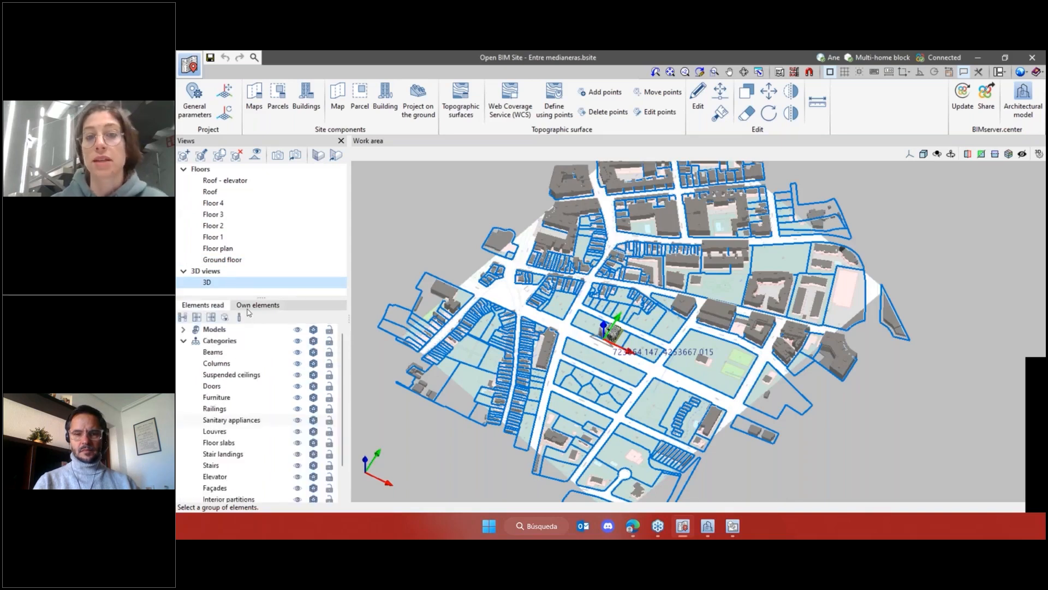
mouse_move(624, 322)
scroll(624, 322, up, 5)
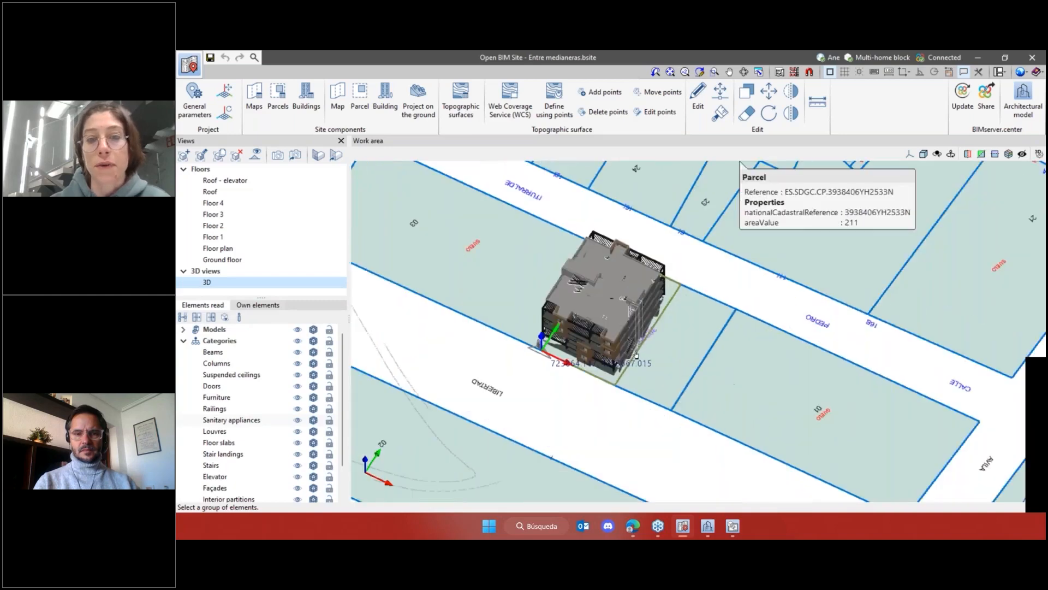
middle_drag(671, 360, 736, 372)
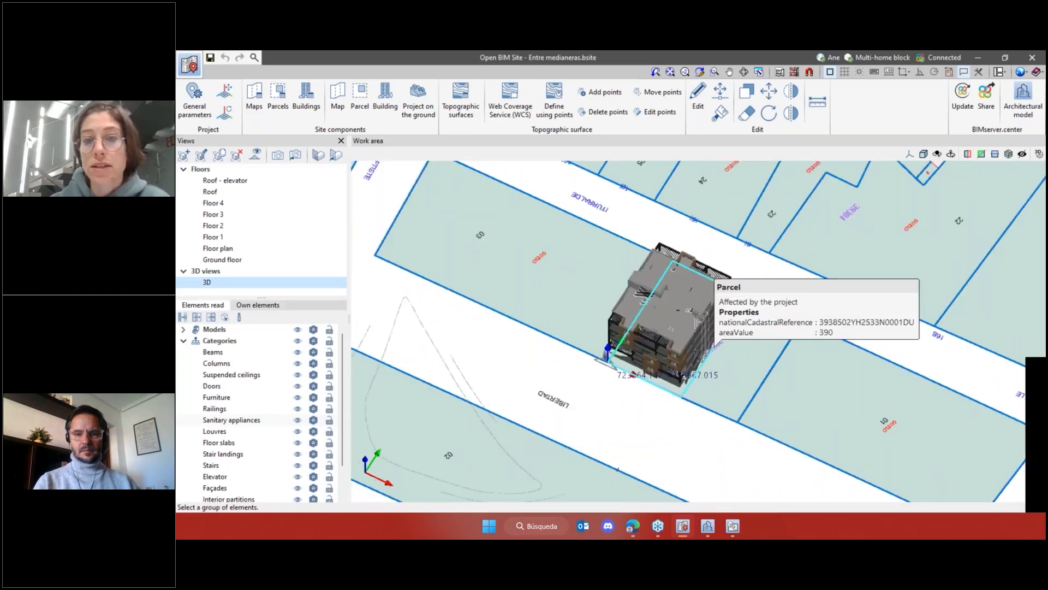
shift+middle_drag(798, 345, 732, 306)
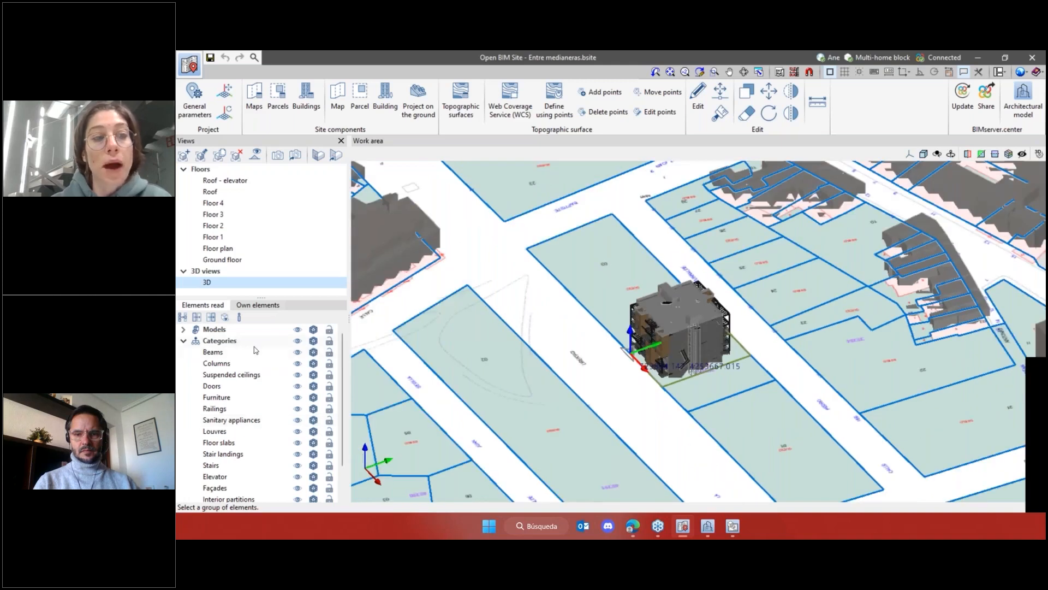
scroll(267, 372, down, 1)
scroll(267, 374, up, 1)
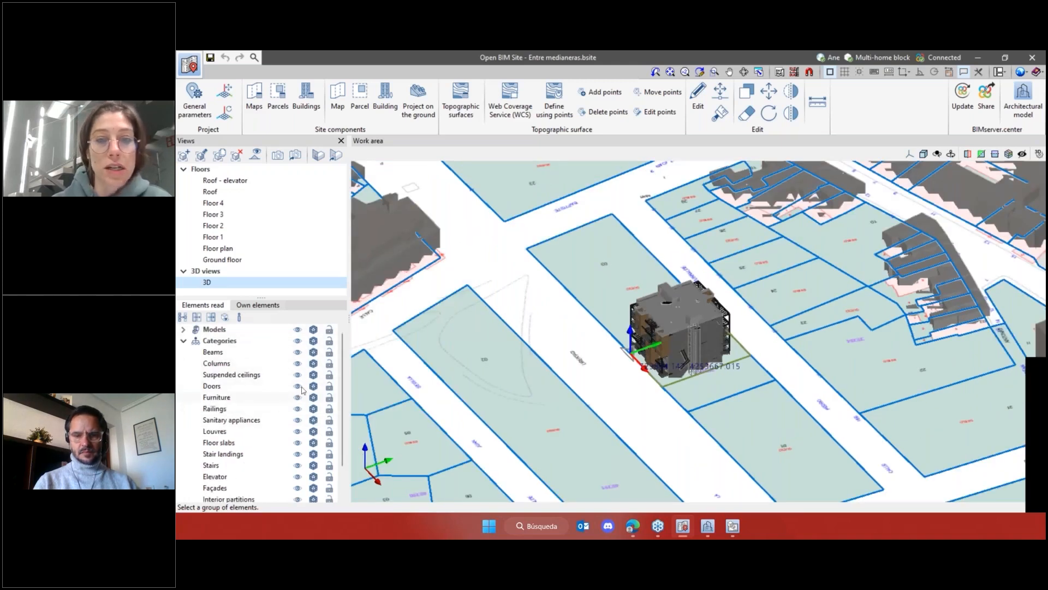
Expand the read models, hide the Architecture model and show it again, and look through the element categories
click(183, 329)
click(298, 341)
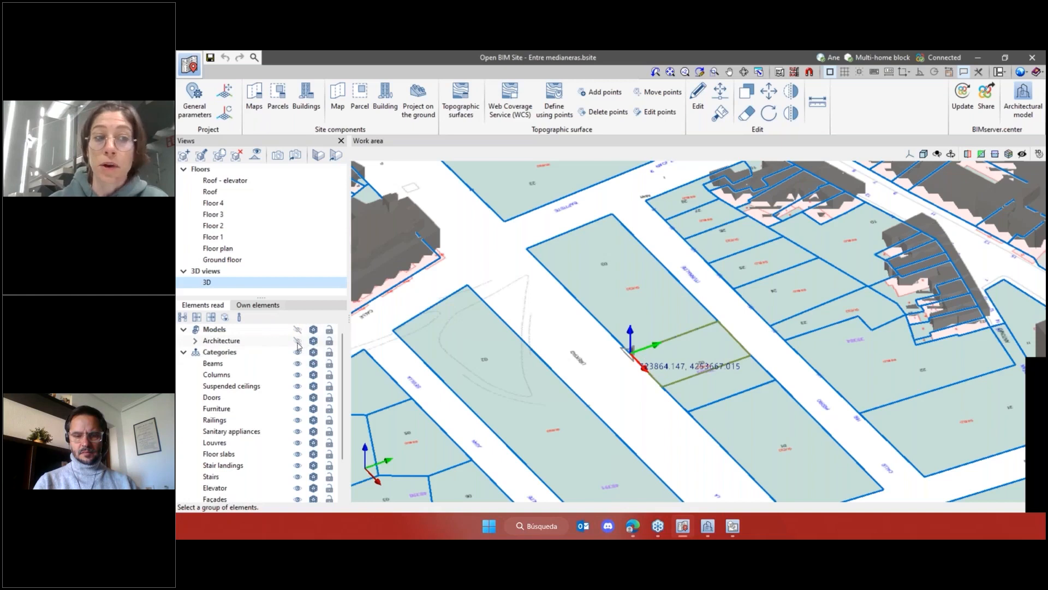
click(298, 343)
scroll(265, 420, down, 2)
scroll(258, 434, up, 1)
scroll(258, 450, down, 1)
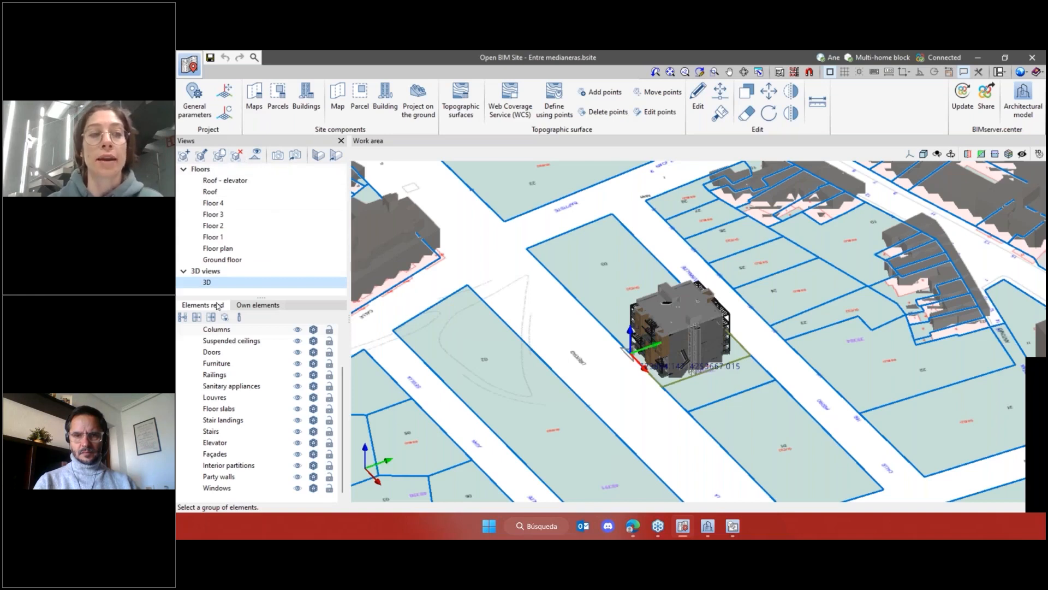
Hide the Maps among the project's own elements
click(246, 308)
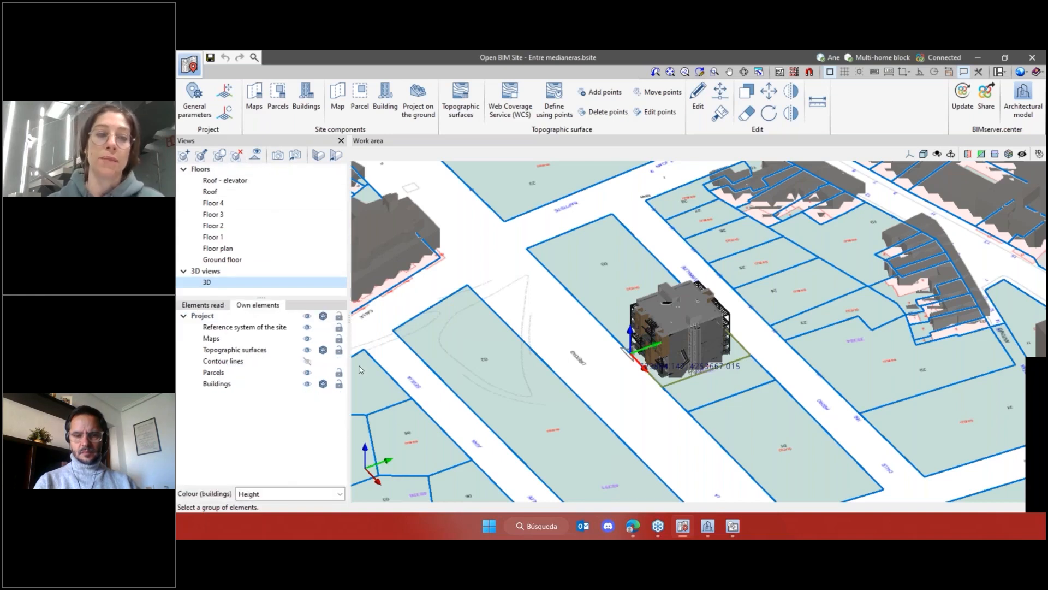
scroll(630, 356, down, 3)
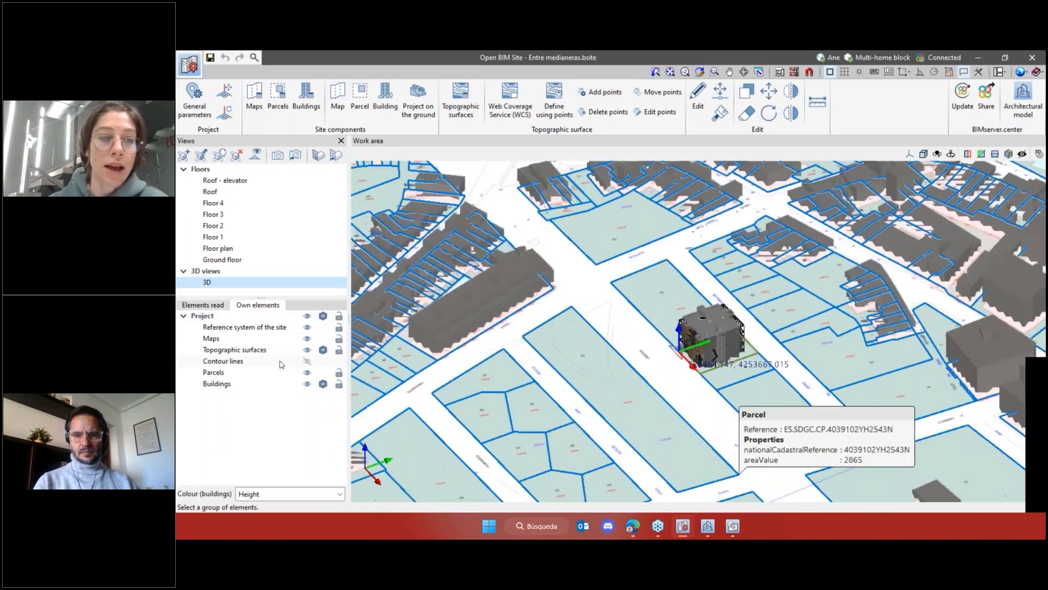
click(306, 339)
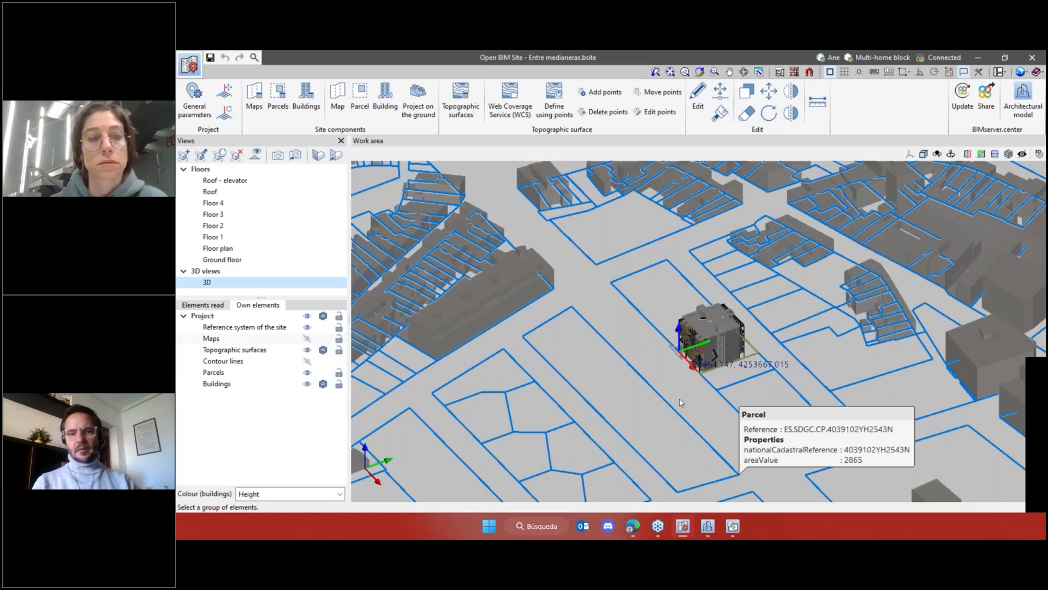
scroll(680, 403, down, 2)
scroll(658, 383, up, 2)
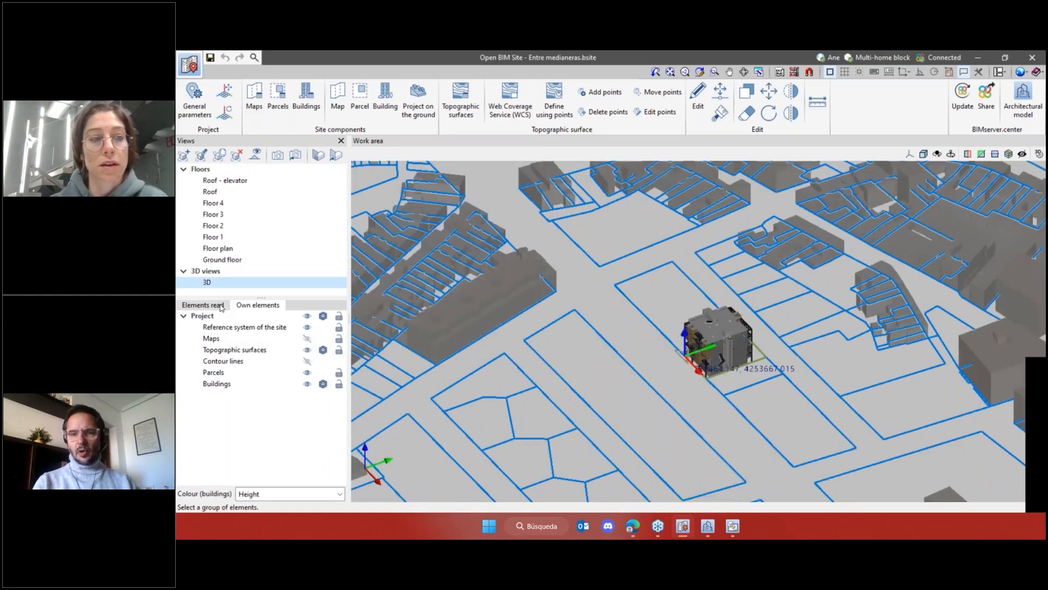
View the BIM information of the beam at the base of the architectural building and close it
click(221, 307)
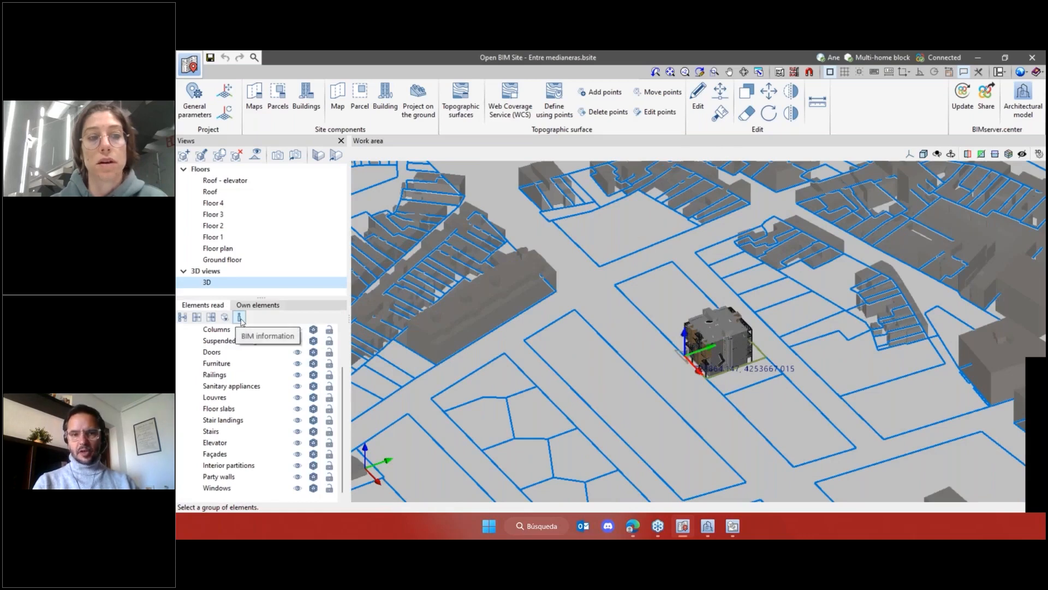
click(240, 317)
scroll(726, 332, up, 2)
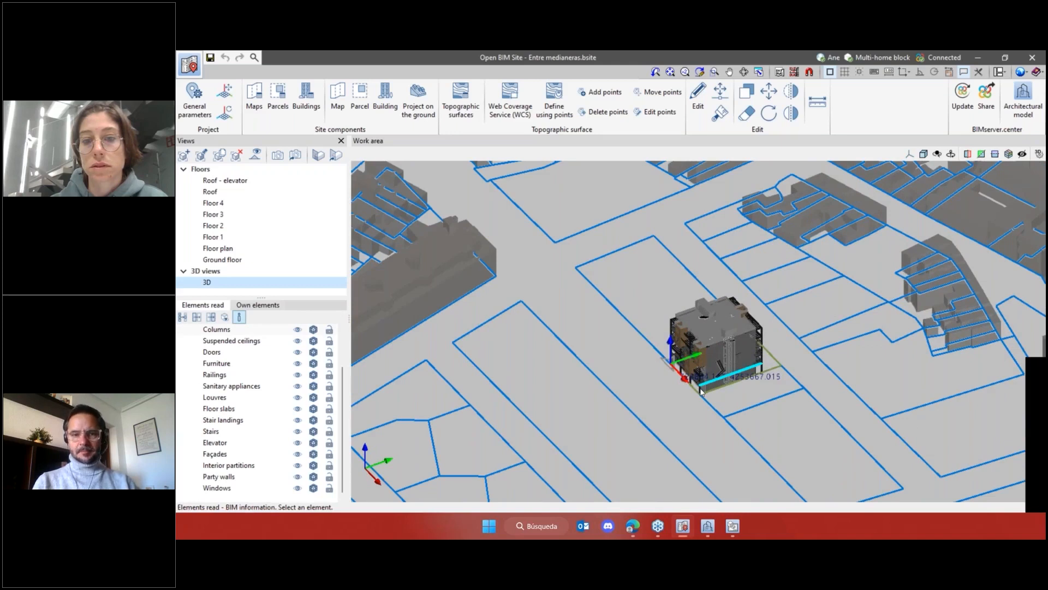
click(700, 391)
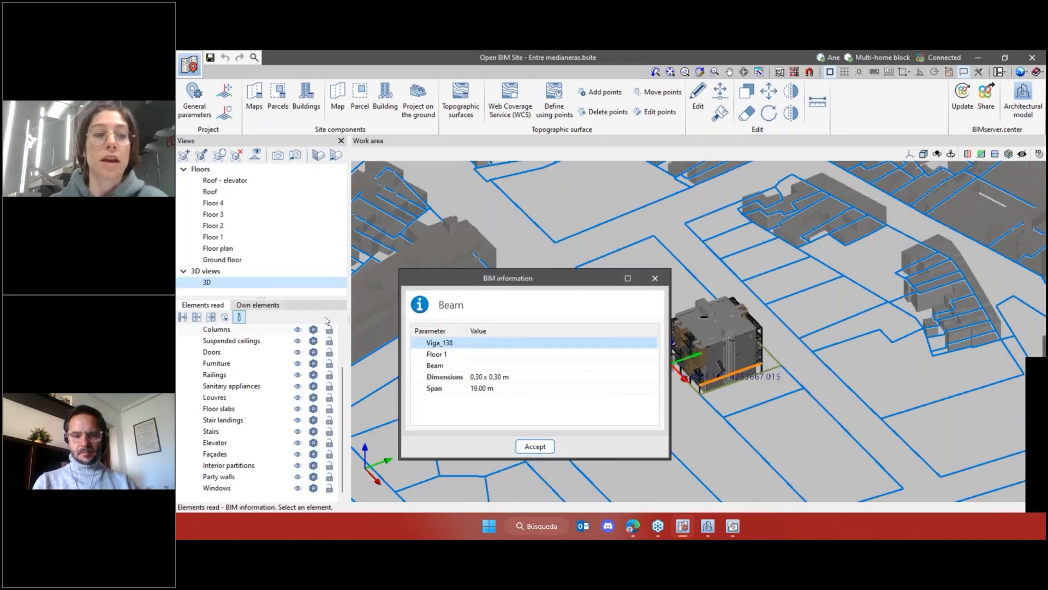
drag(554, 283, 576, 284)
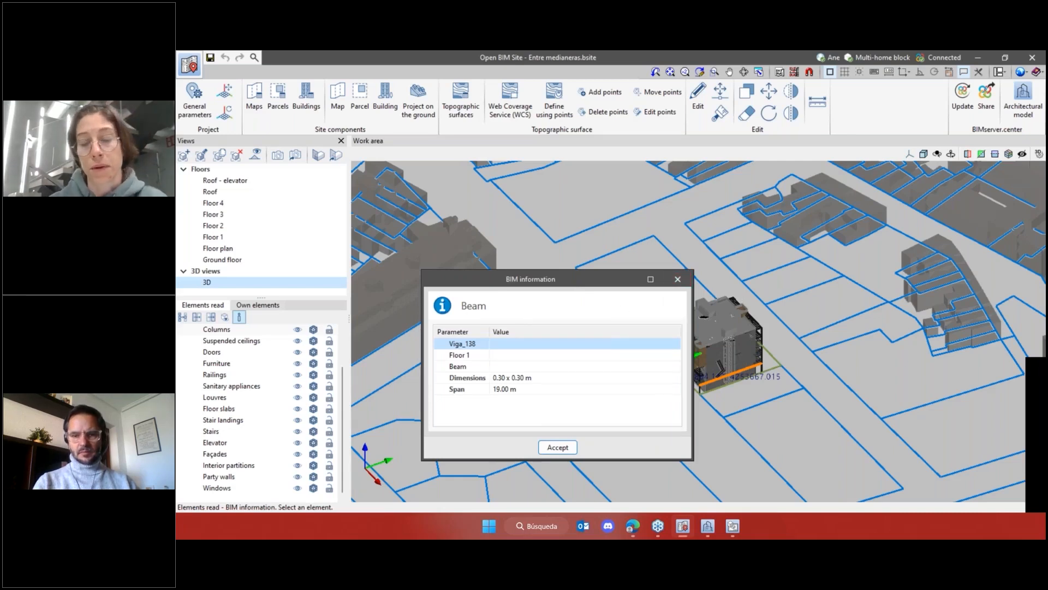
click(678, 280)
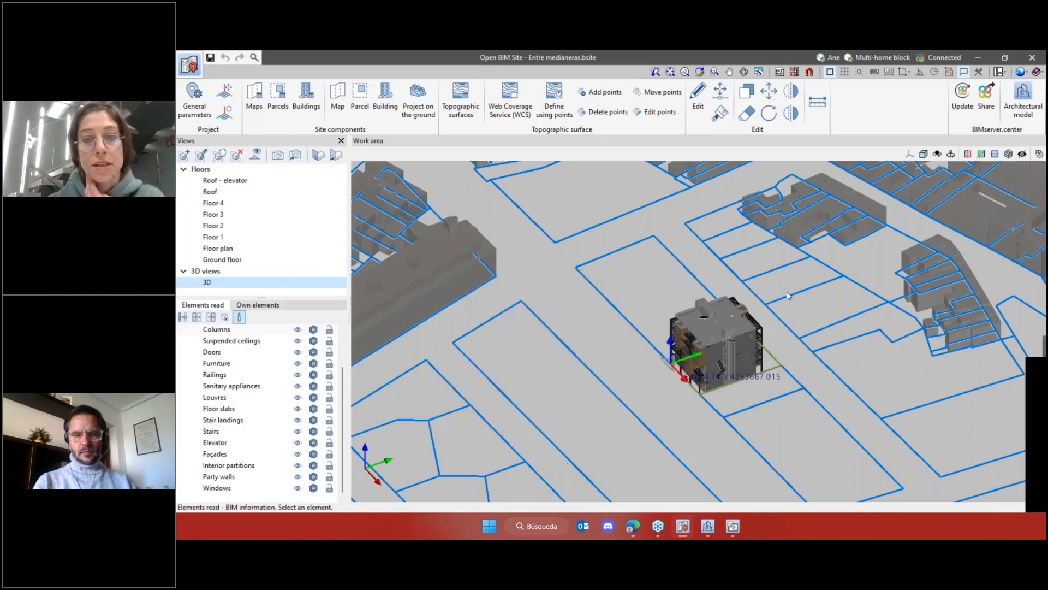
scroll(841, 304, down, 1)
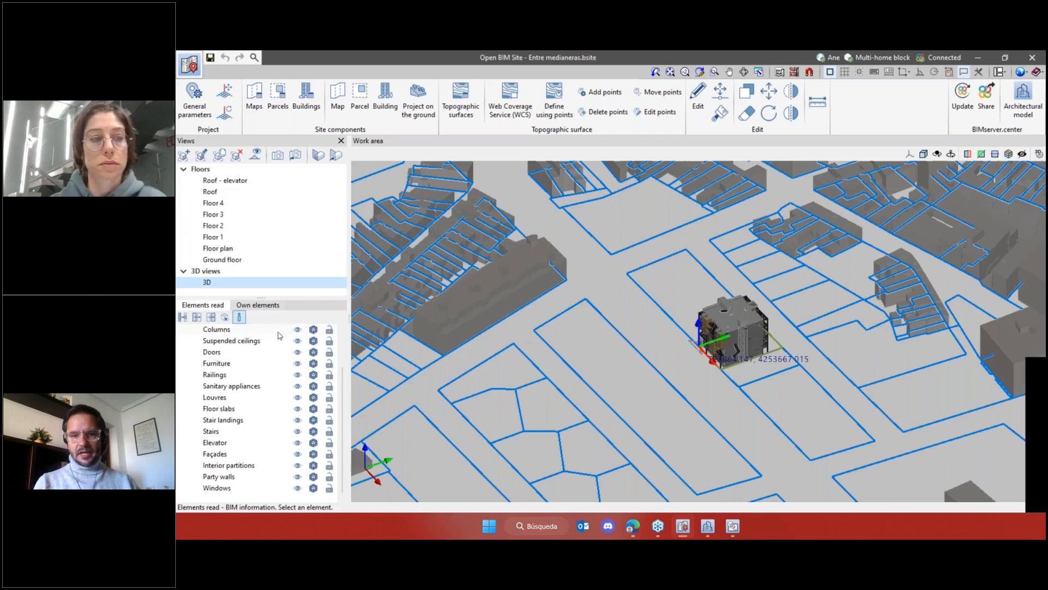
Hide the Architecture model among the read elements and return to the own elements with the whole site in view
scroll(279, 335, up, 2)
click(298, 340)
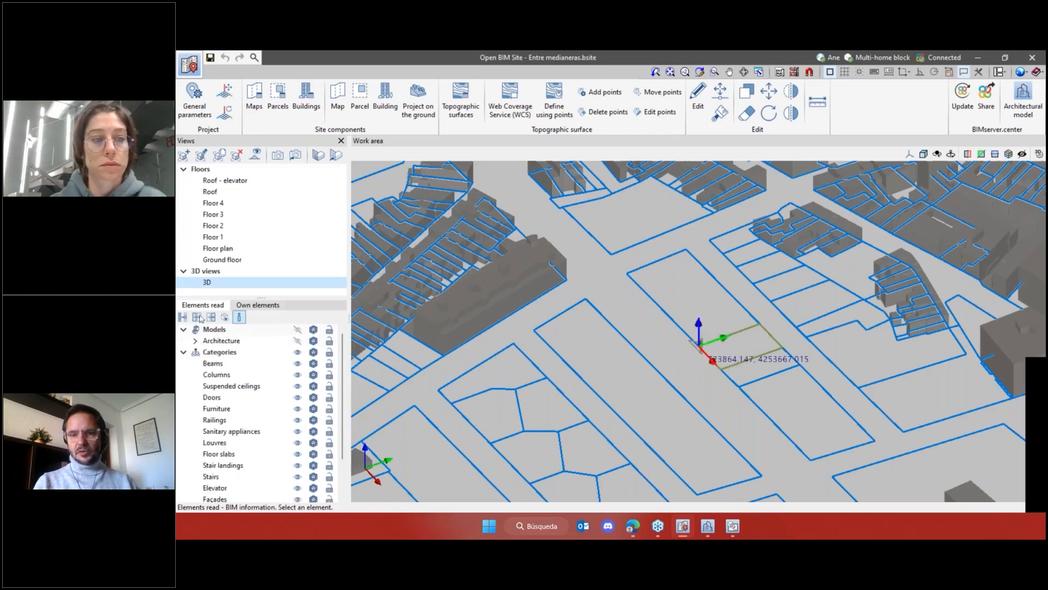
click(248, 306)
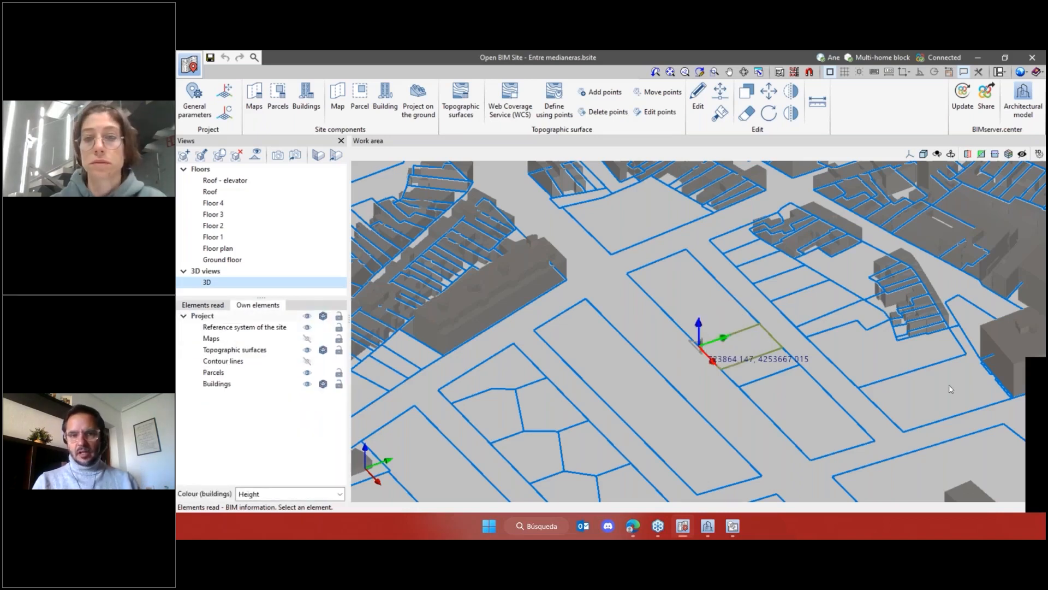
scroll(801, 344, down, 1)
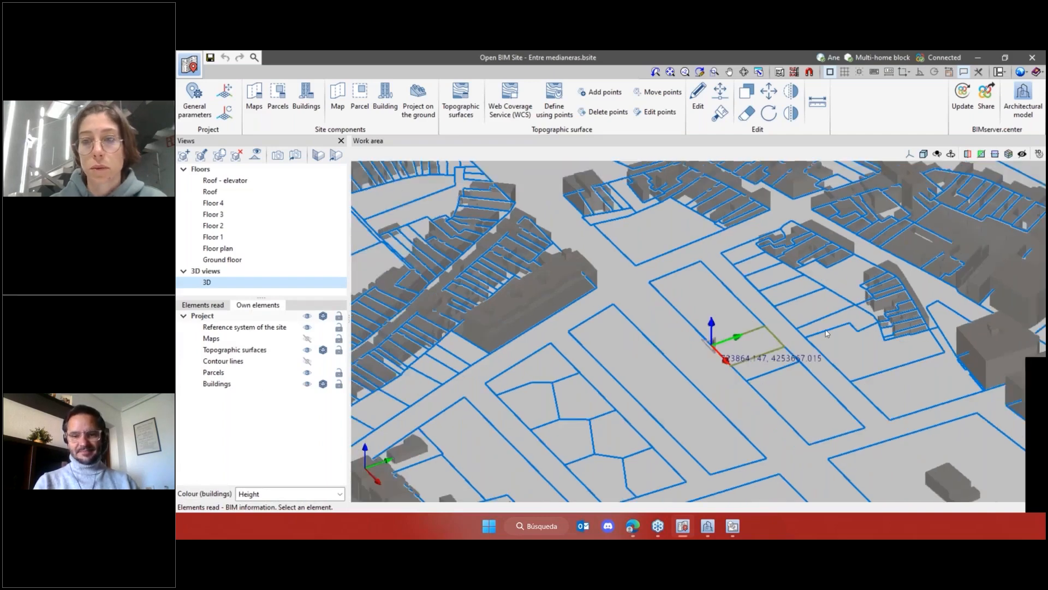
middle_drag(826, 334, 818, 334)
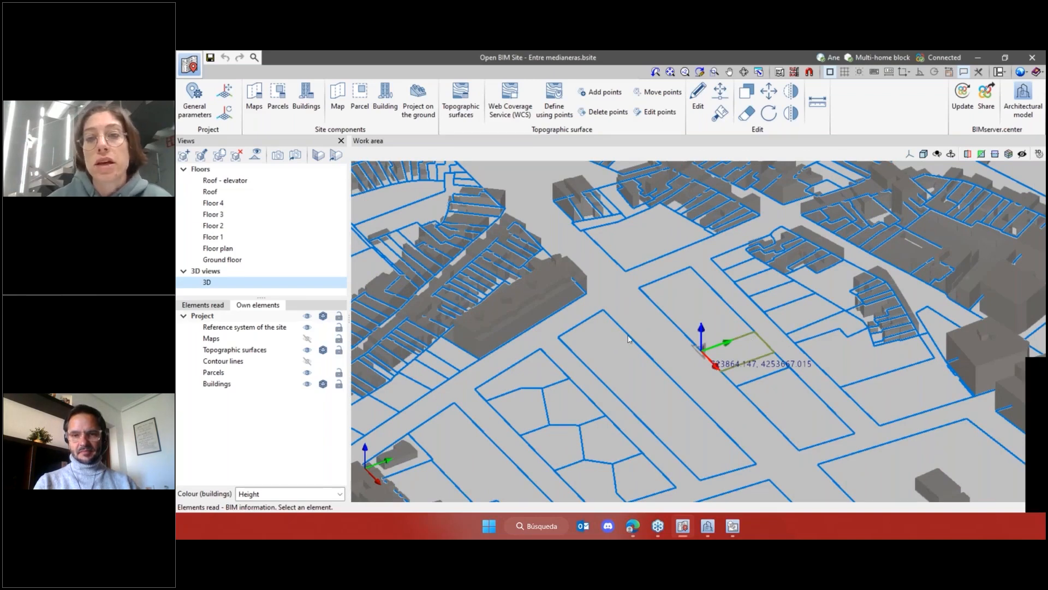
scroll(628, 338, down, 6)
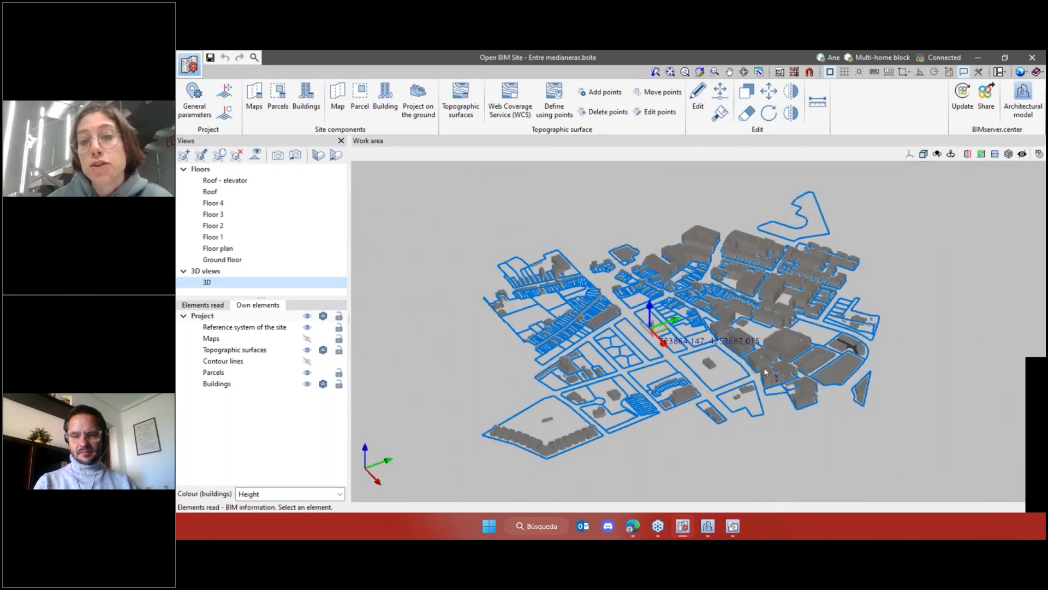
middle_drag(764, 368, 759, 360)
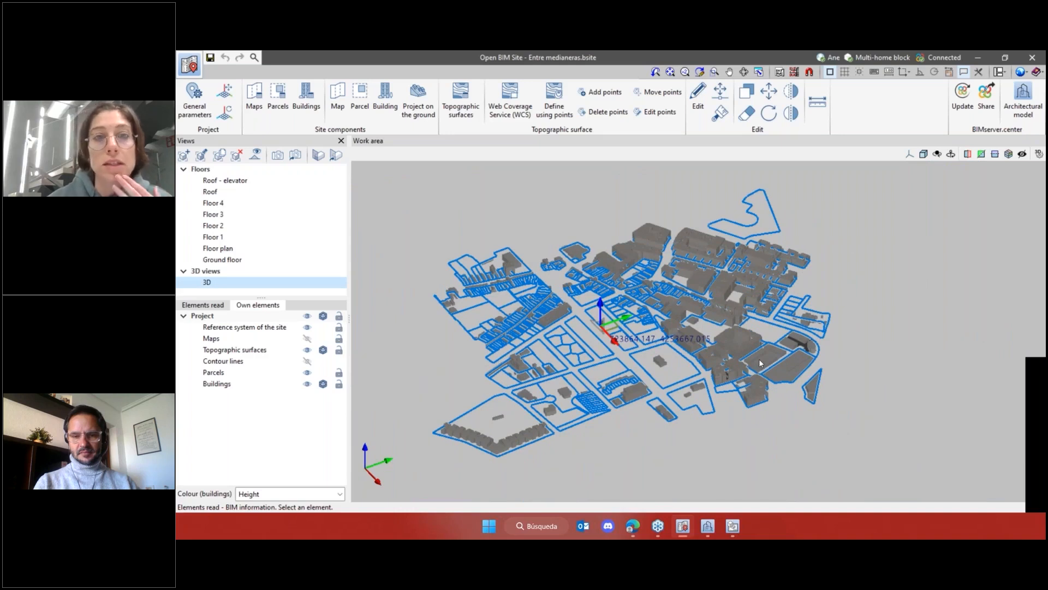
click(600, 93)
scroll(827, 458, up, 2)
scroll(819, 453, up, 2)
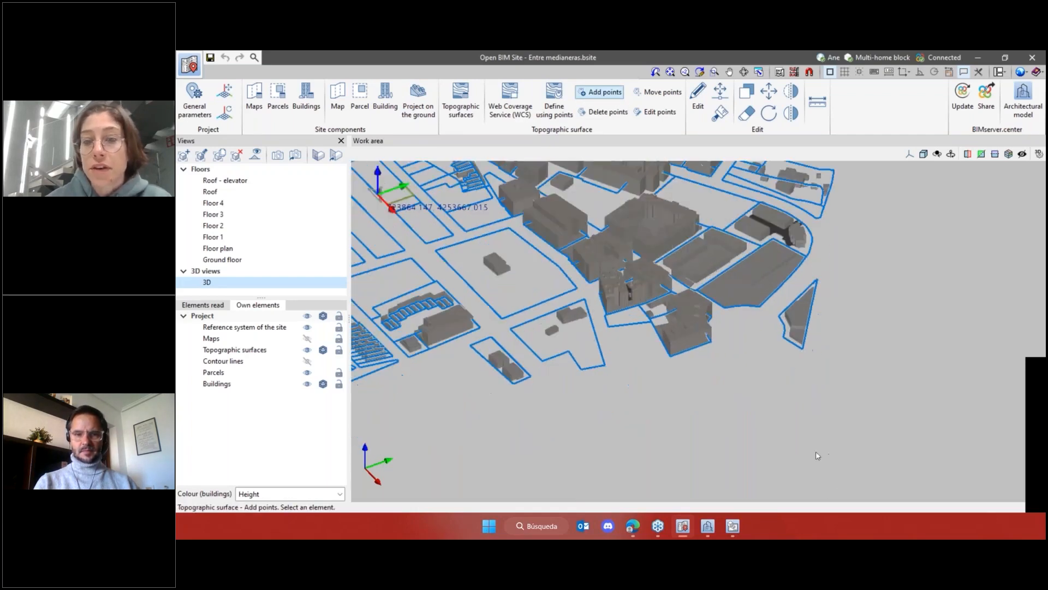
middle_drag(843, 418, 770, 417)
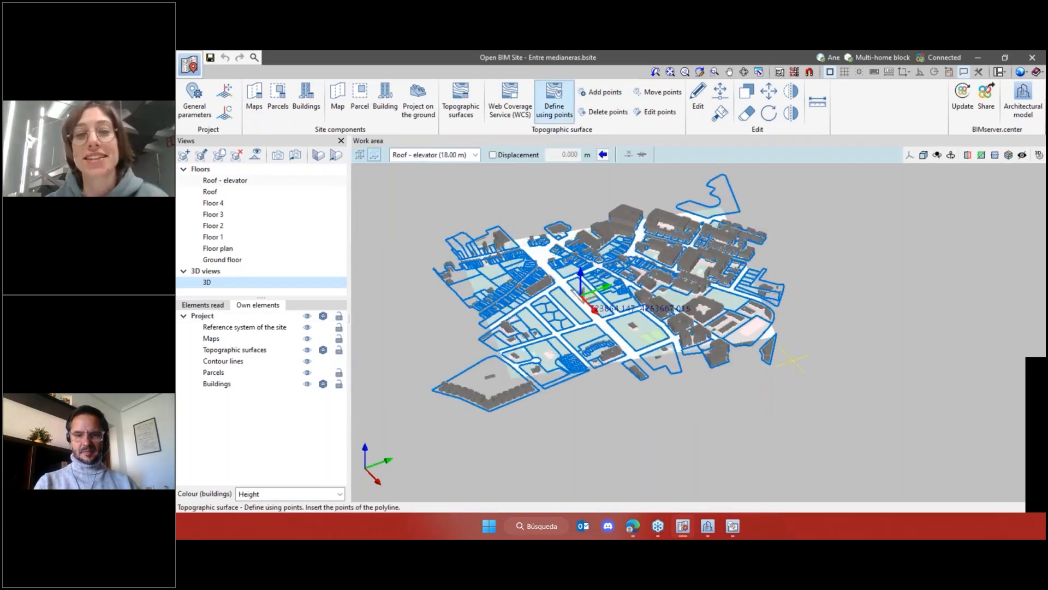
Place a row of three points for the topographic surface on the empty ground beside the site, using the Roof - elevator level
scroll(862, 410, up, 2)
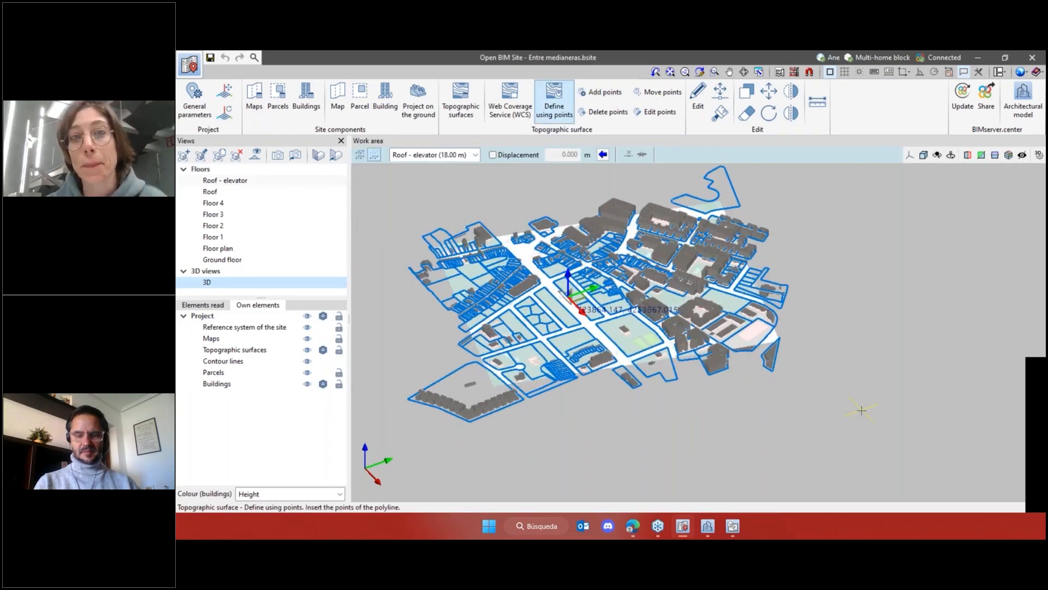
scroll(825, 361, up, 2)
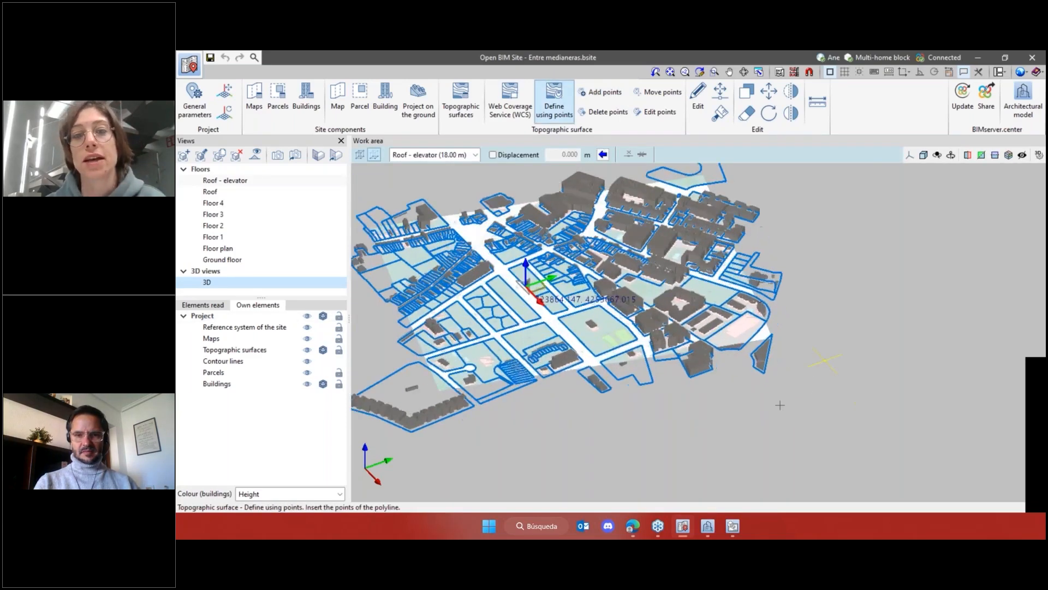
scroll(779, 404, down, 2)
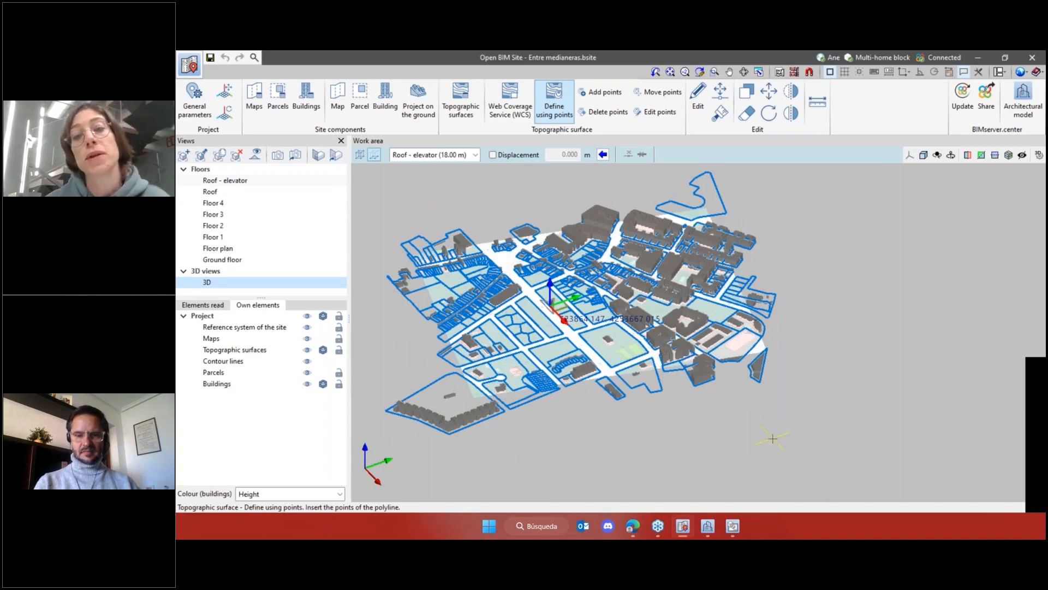
scroll(775, 425, up, 1)
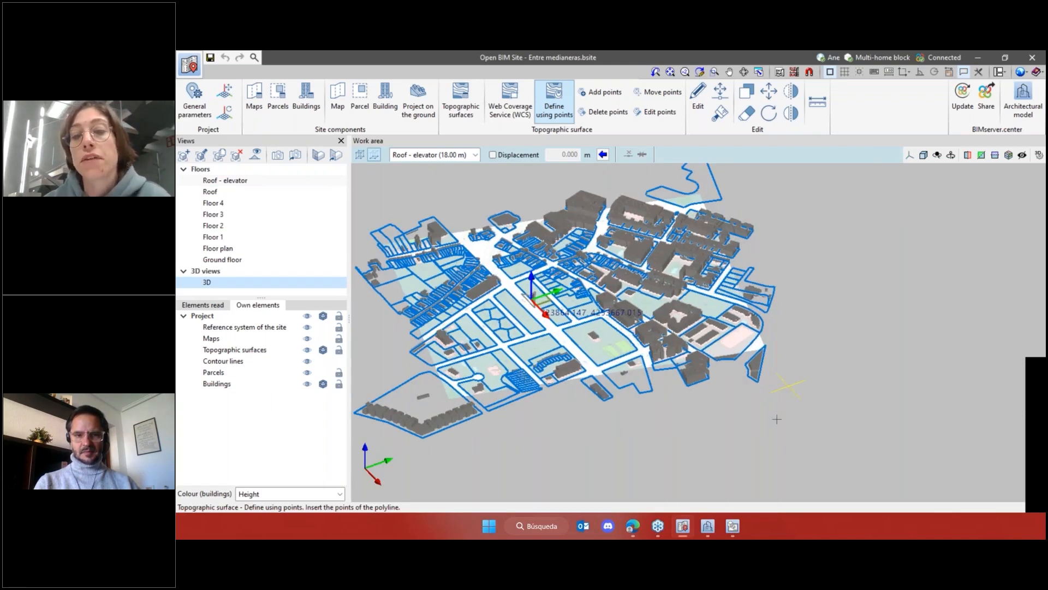
middle_drag(802, 427, 839, 399)
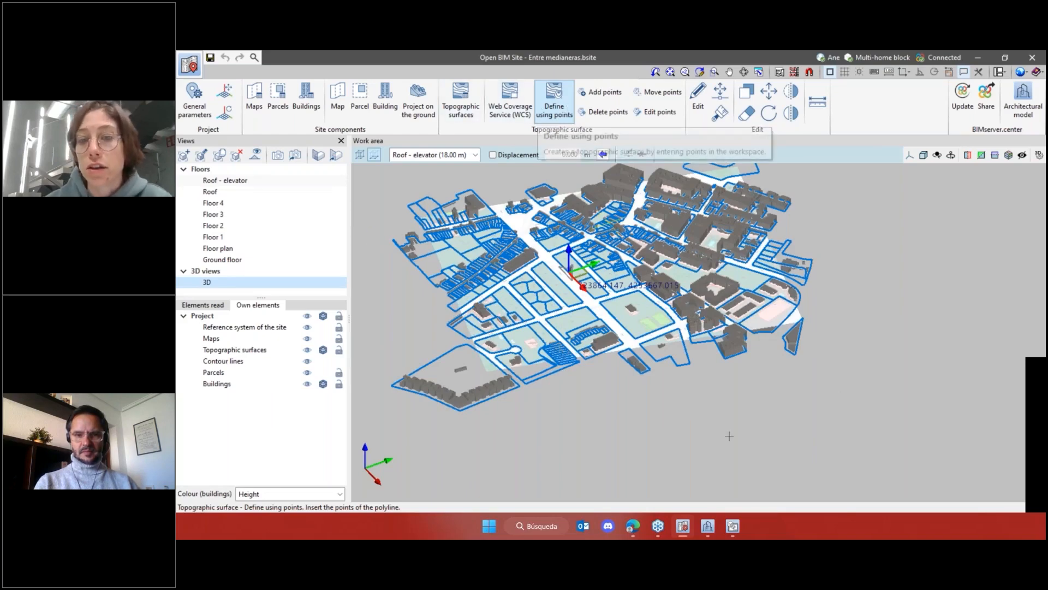
scroll(734, 447, up, 2)
scroll(693, 421, up, 1)
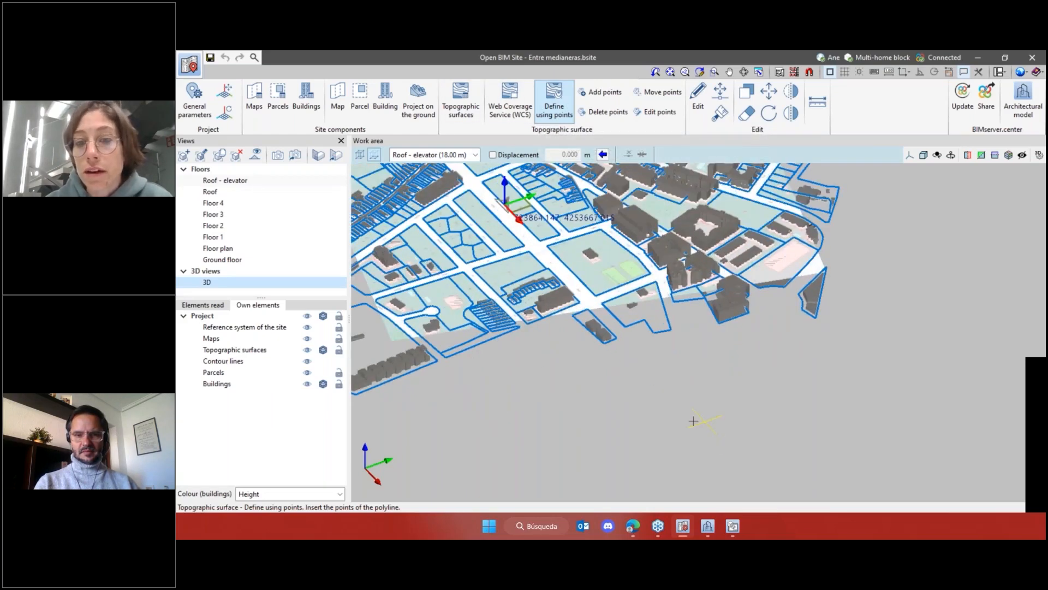
click(693, 421)
click(729, 409)
scroll(730, 409, up, 1)
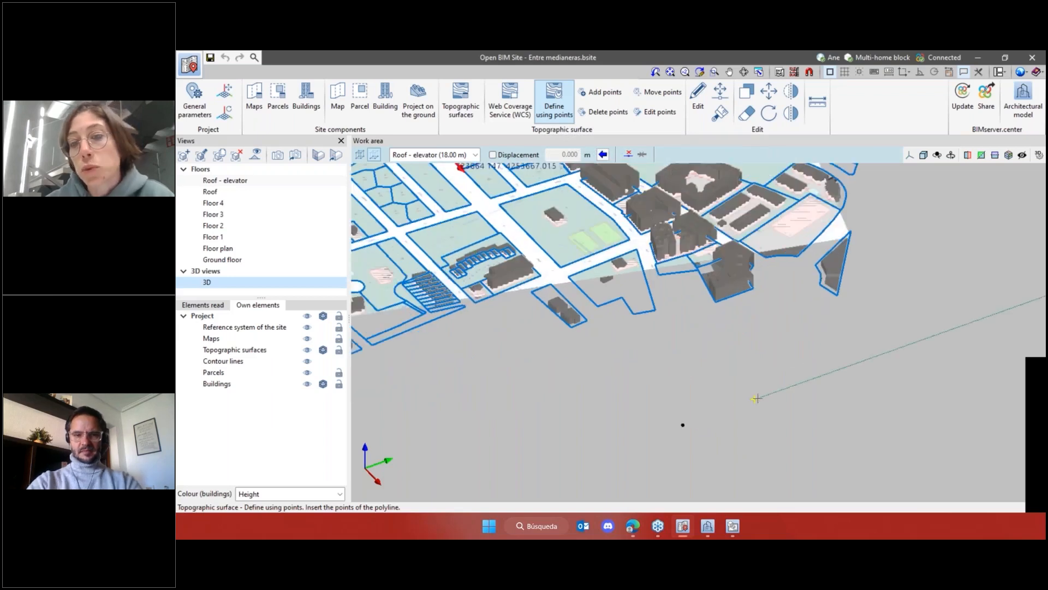
click(820, 374)
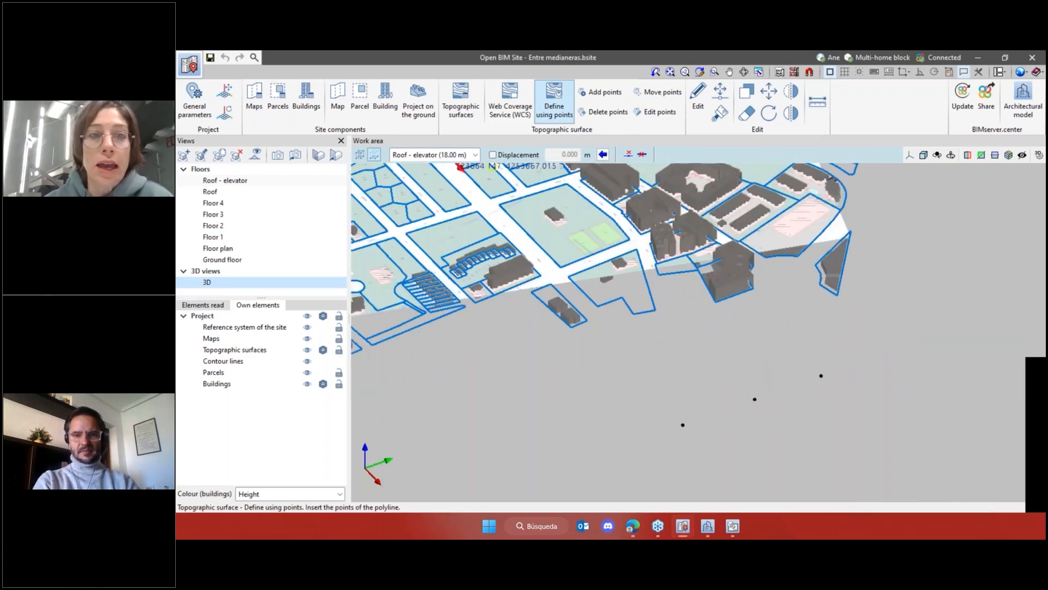
Turn on the displacement from the Roof - elevator level and try to enter a value of 2
right_click(819, 374)
key(space)
key(Tab)
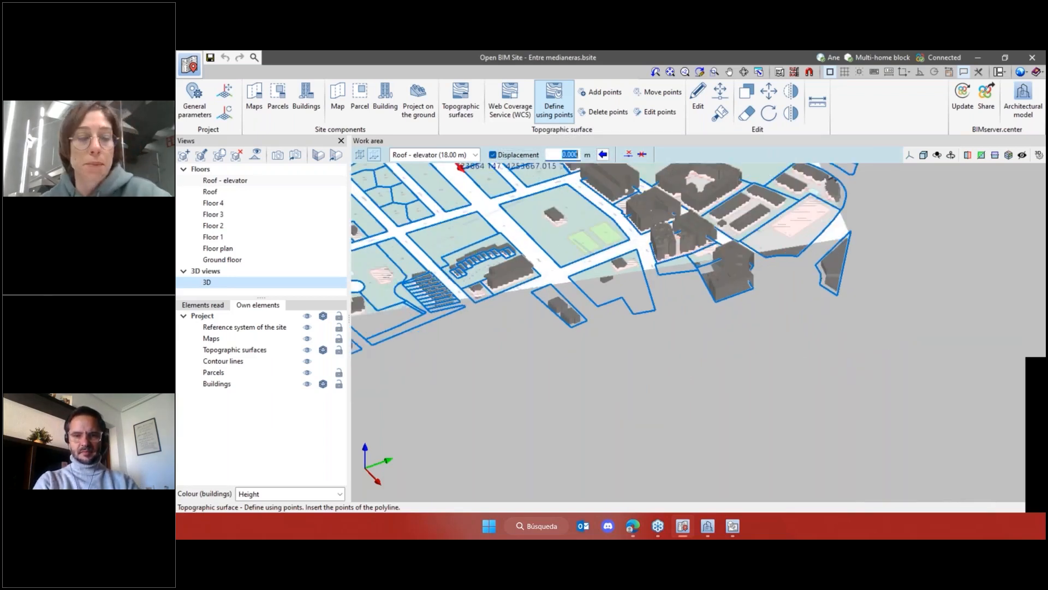
key(Return)
text(2)
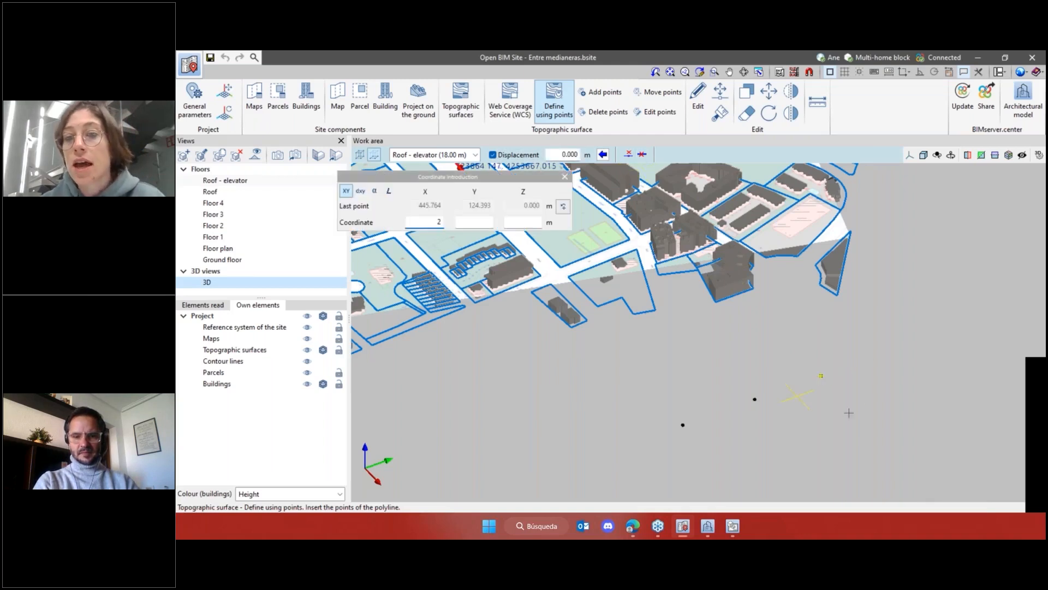
Place a second row of three points parallel to the first, complete the topographic surface and close the coordinate entry window
middle_drag(865, 410, 857, 362)
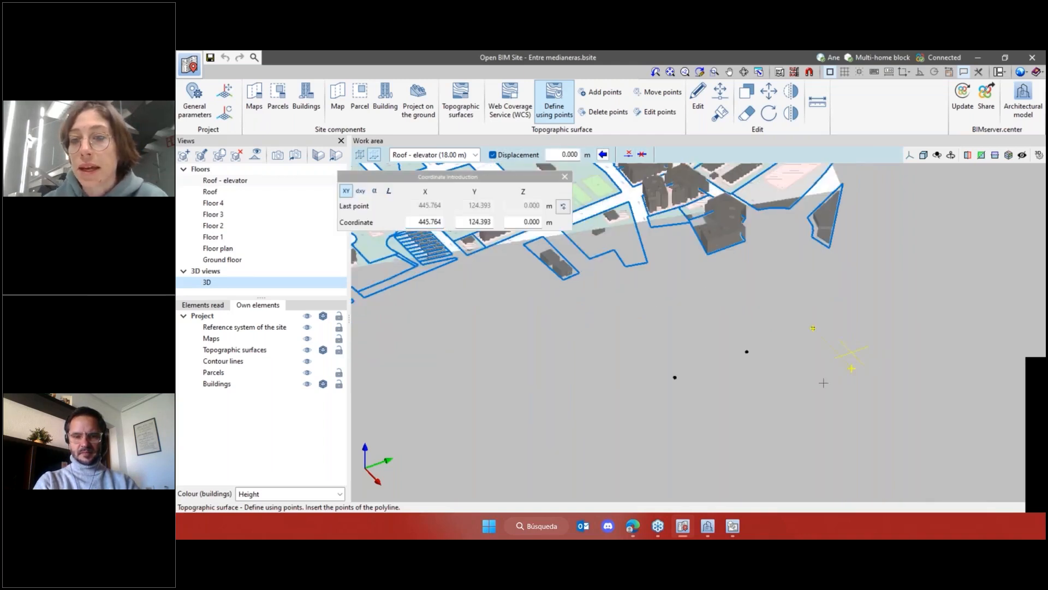
click(723, 424)
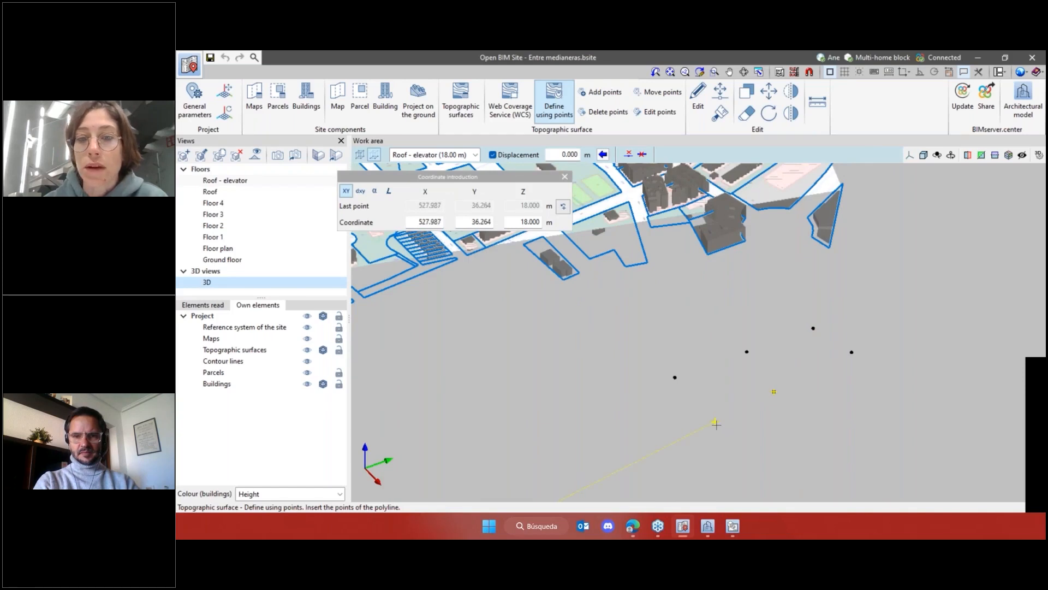
click(715, 423)
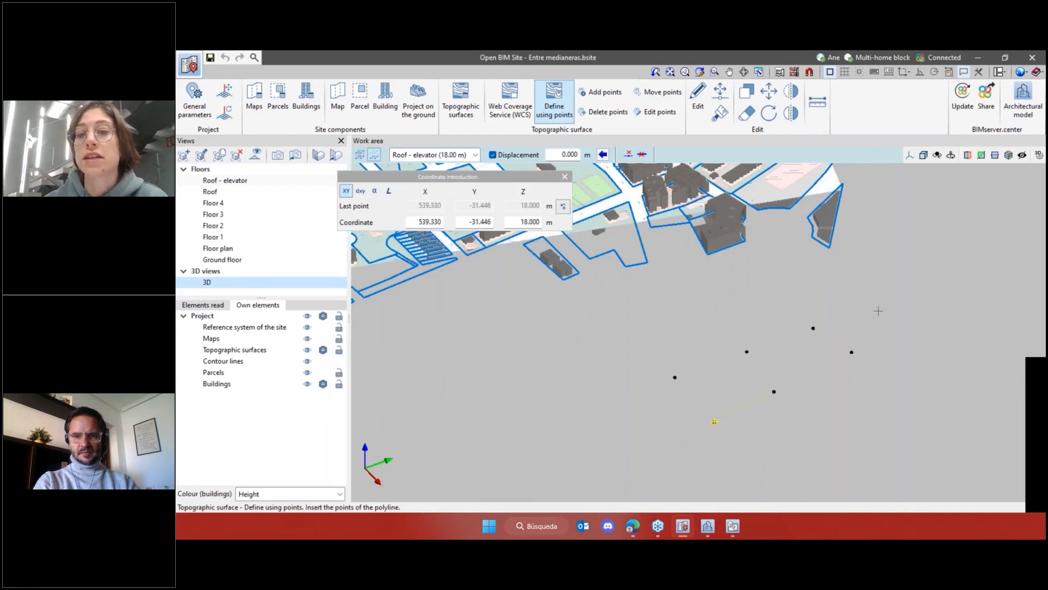
right_click(912, 351)
scroll(782, 391, up, 1)
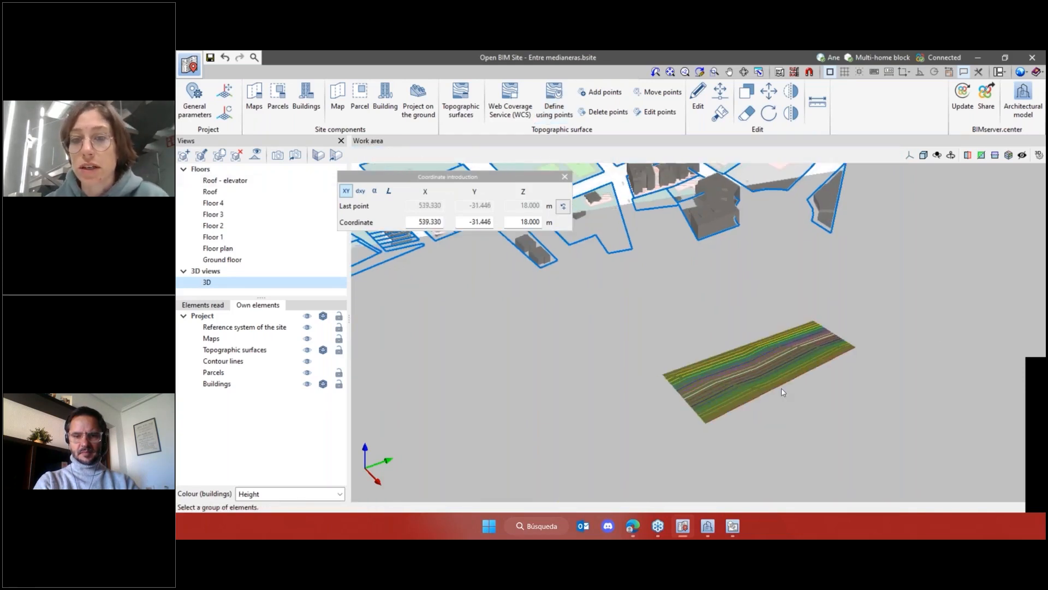
scroll(782, 391, up, 2)
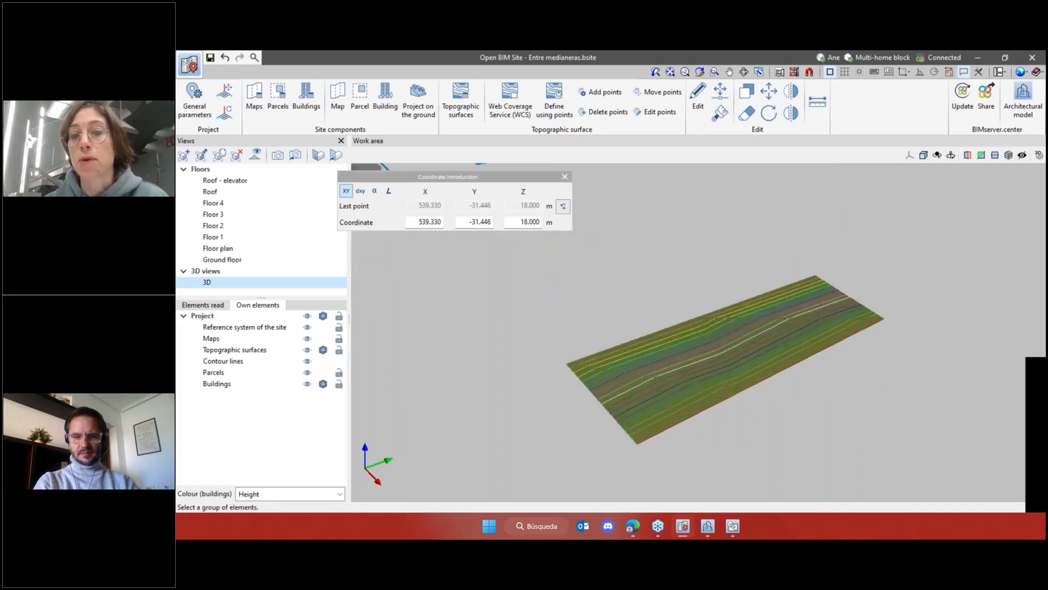
shift+middle_drag(783, 391, 885, 371)
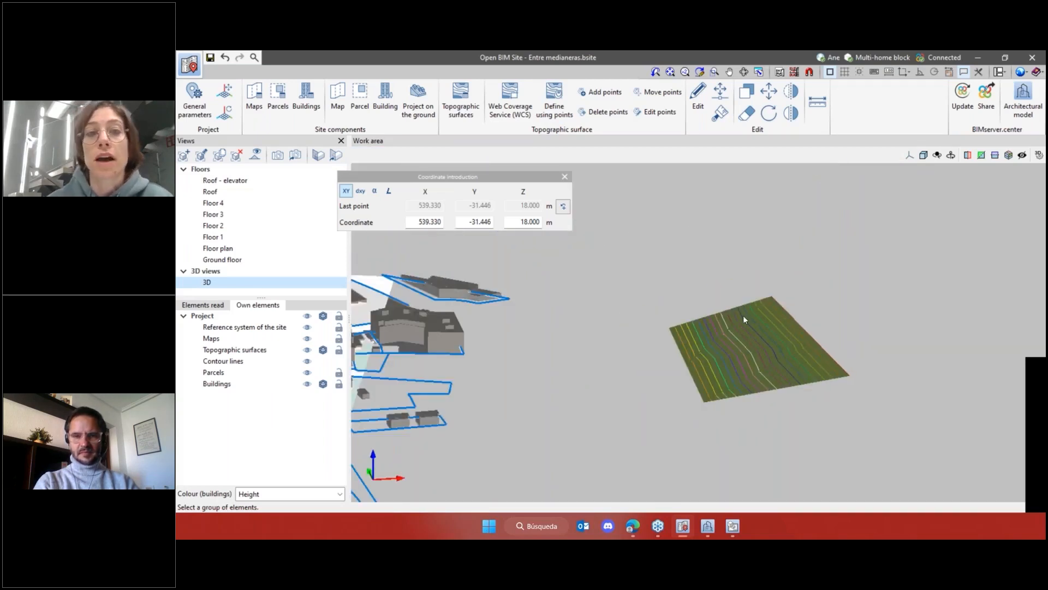
click(565, 177)
Add a point to the new topographic surface on its near edge, close to the outer corner
scroll(688, 363, down, 1)
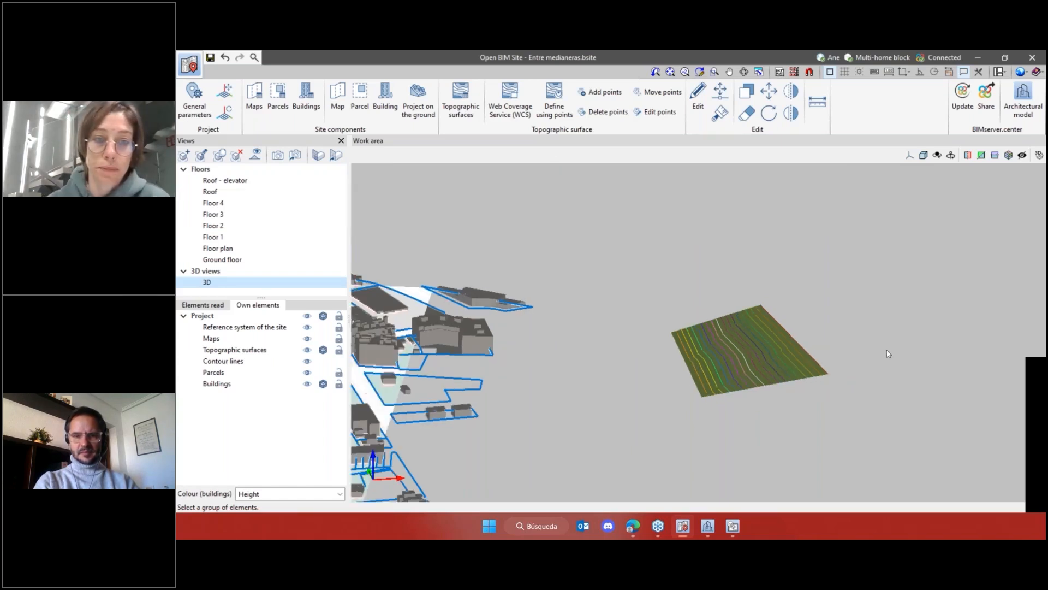
scroll(886, 354, down, 3)
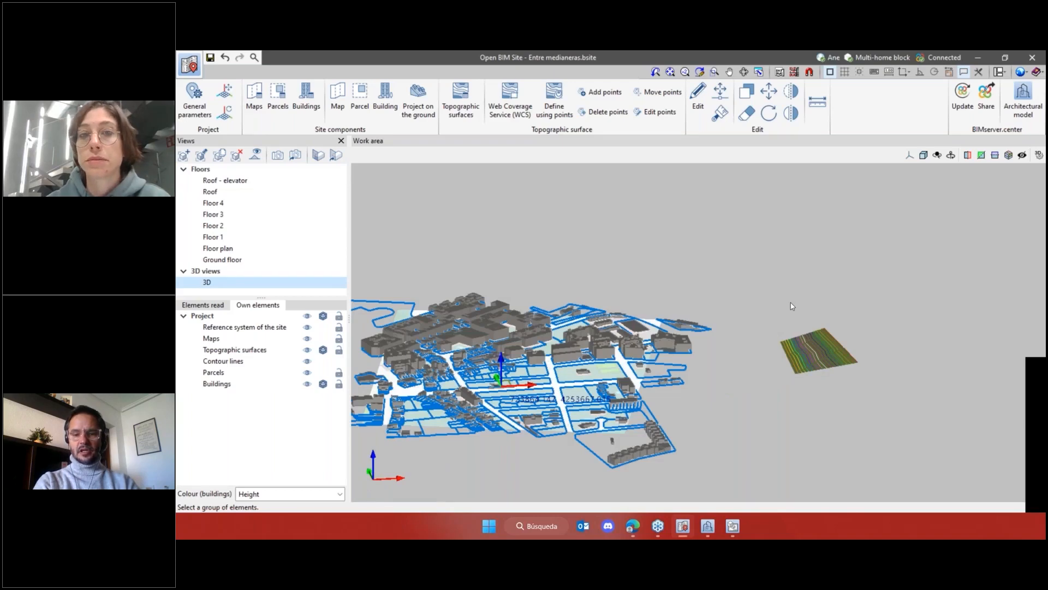
shift+middle_drag(811, 329, 875, 382)
scroll(879, 366, up, 2)
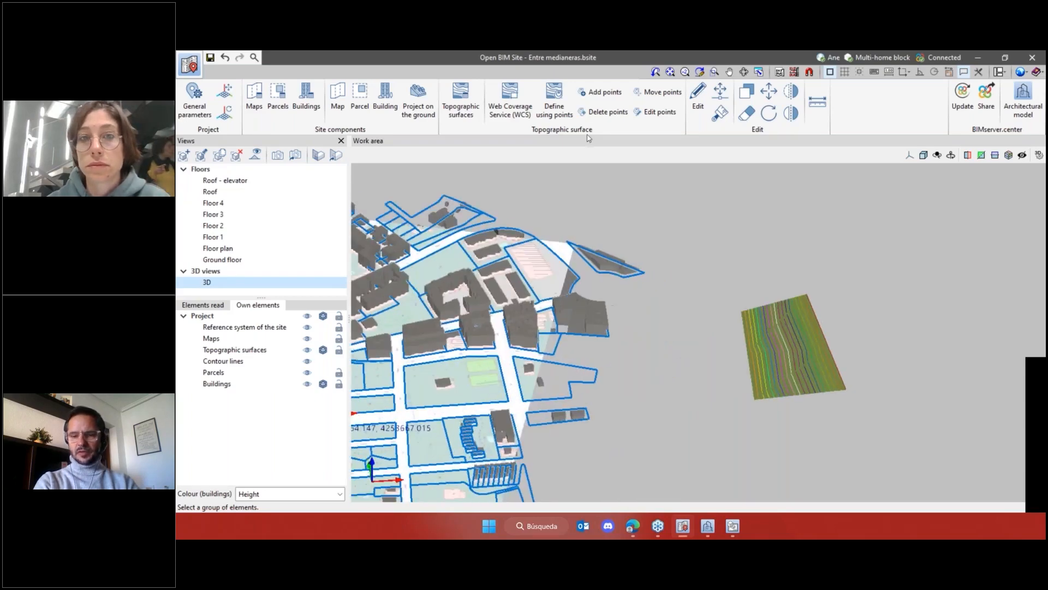
click(602, 93)
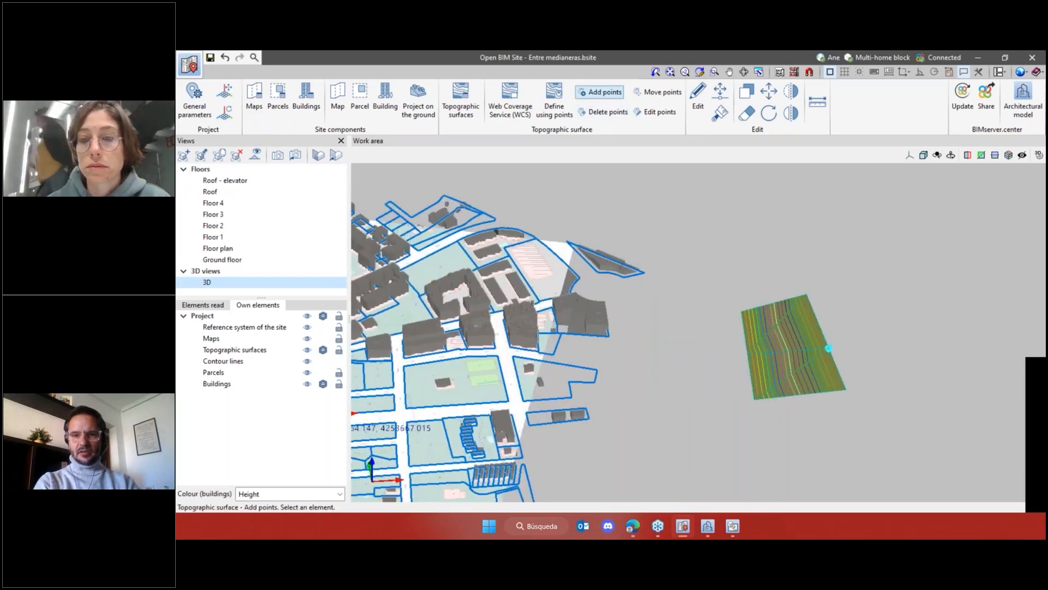
click(829, 348)
scroll(827, 396, up, 2)
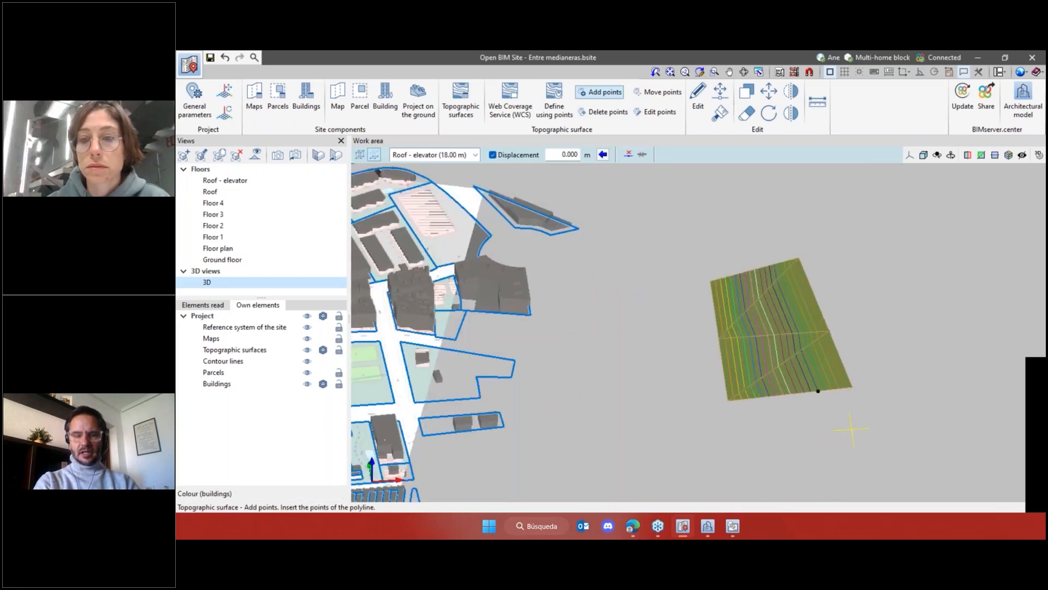
scroll(835, 385, down, 1)
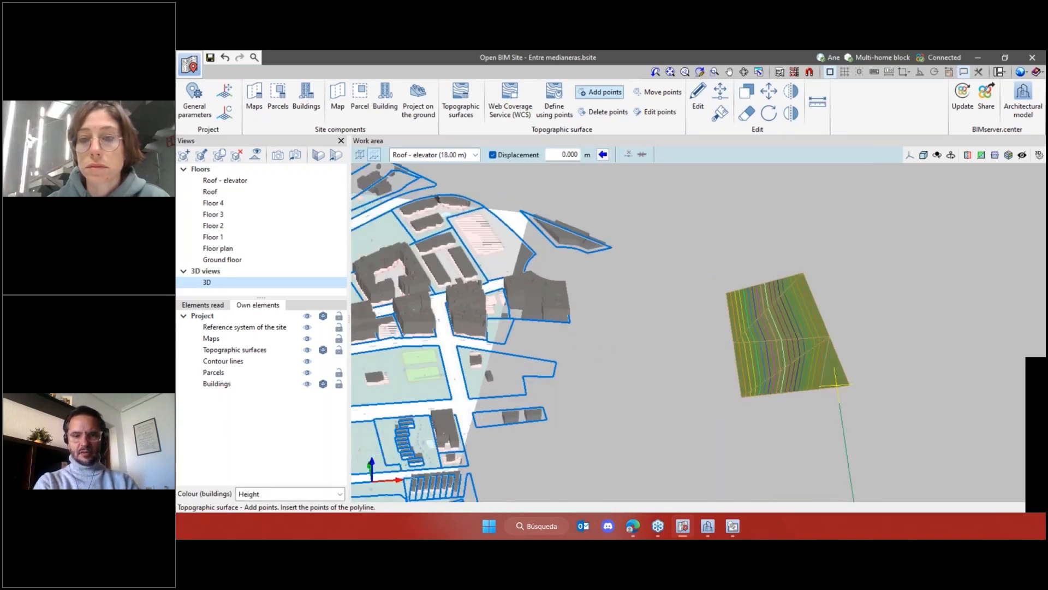
shift+middle_drag(835, 385, 880, 353)
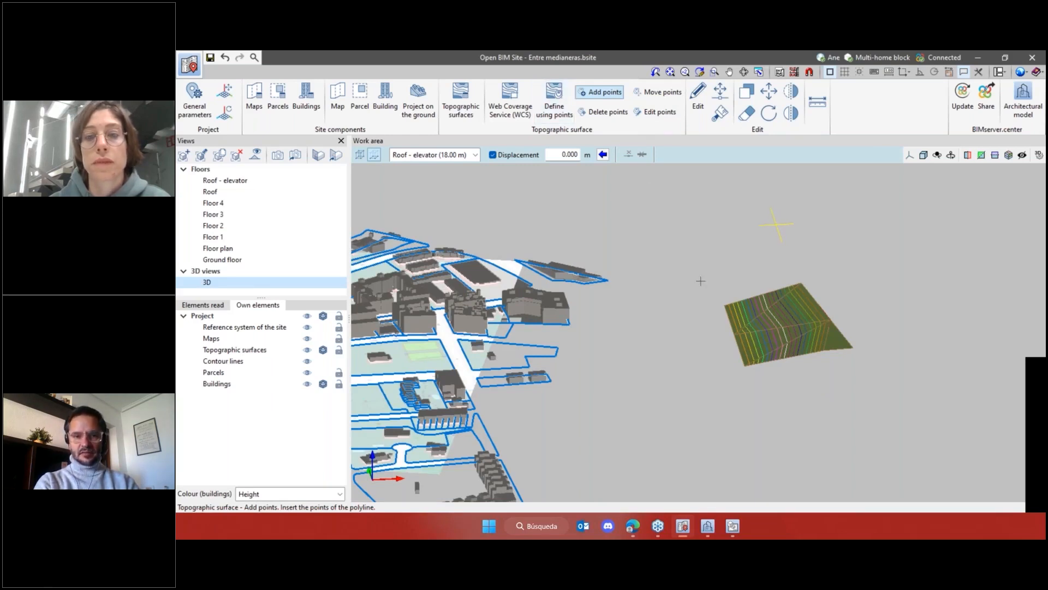
scroll(701, 280, up, 5)
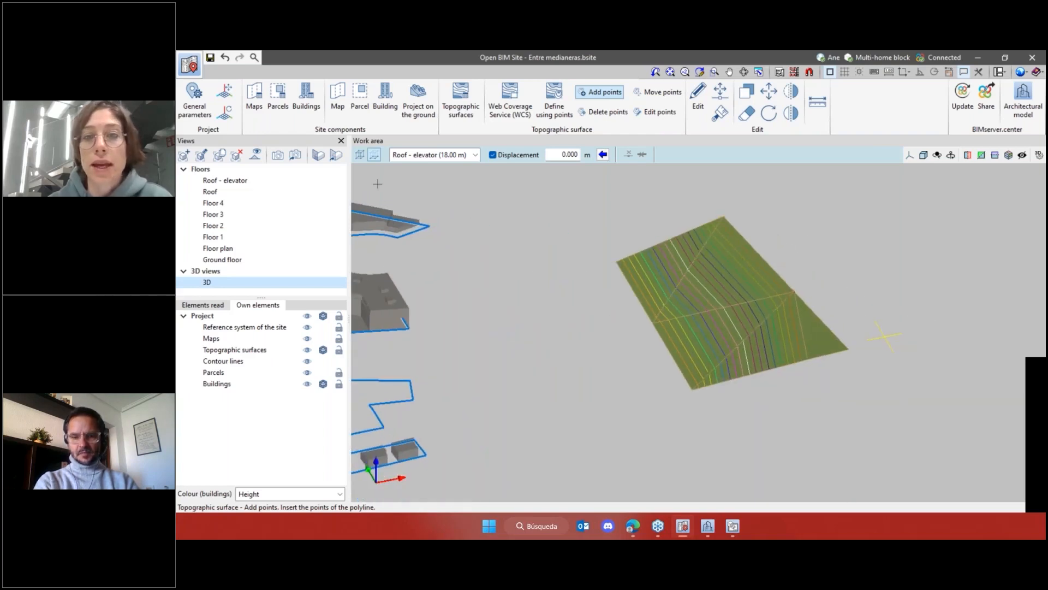
Draw a closed four-sided parcel on the empty ground in front of the topographic surface
click(360, 108)
scroll(663, 366, down, 5)
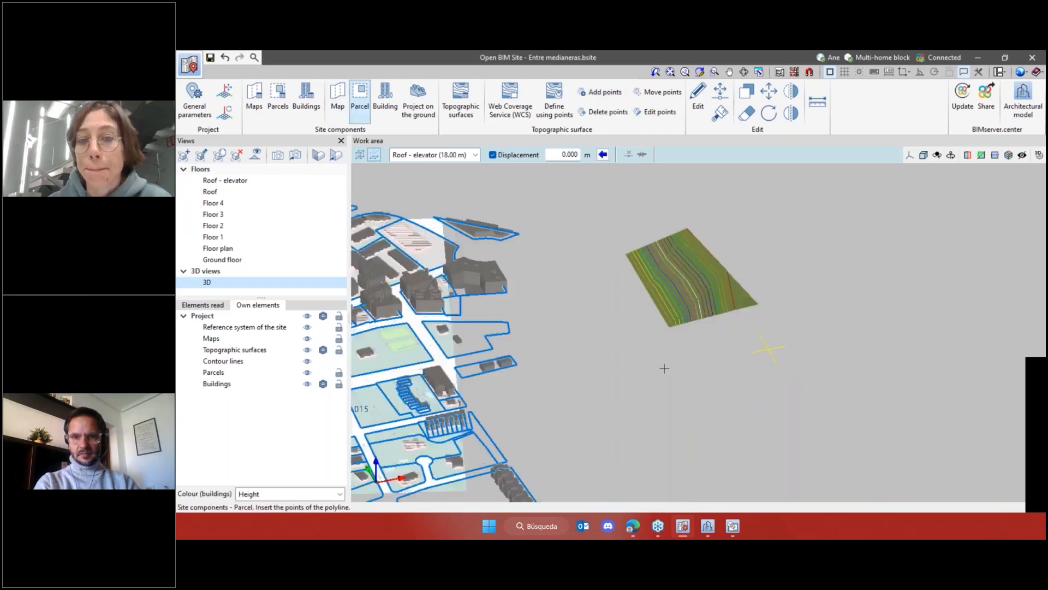
scroll(674, 363, up, 2)
click(736, 373)
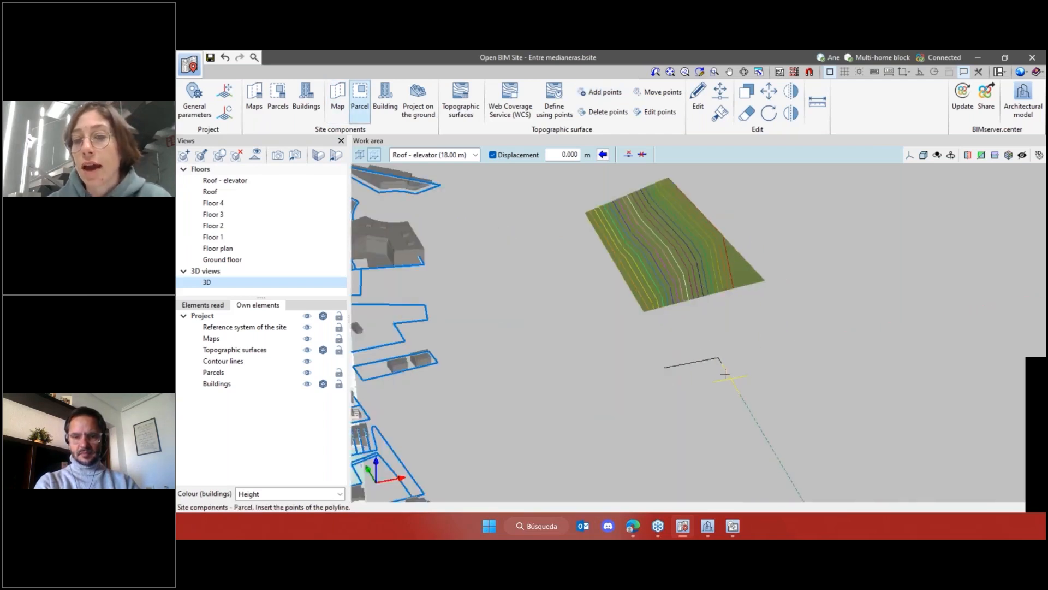
click(732, 378)
click(677, 389)
click(665, 367)
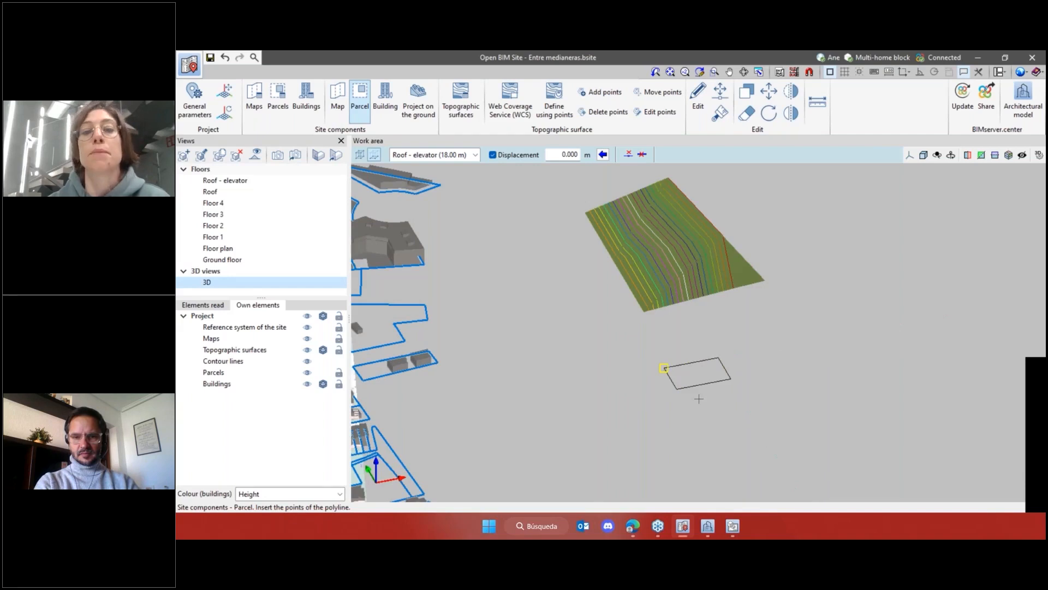
right_click(698, 397)
Open the newly drawn parcel's reference and properties for editing and close them without entering anything
scroll(711, 387, up, 2)
click(698, 91)
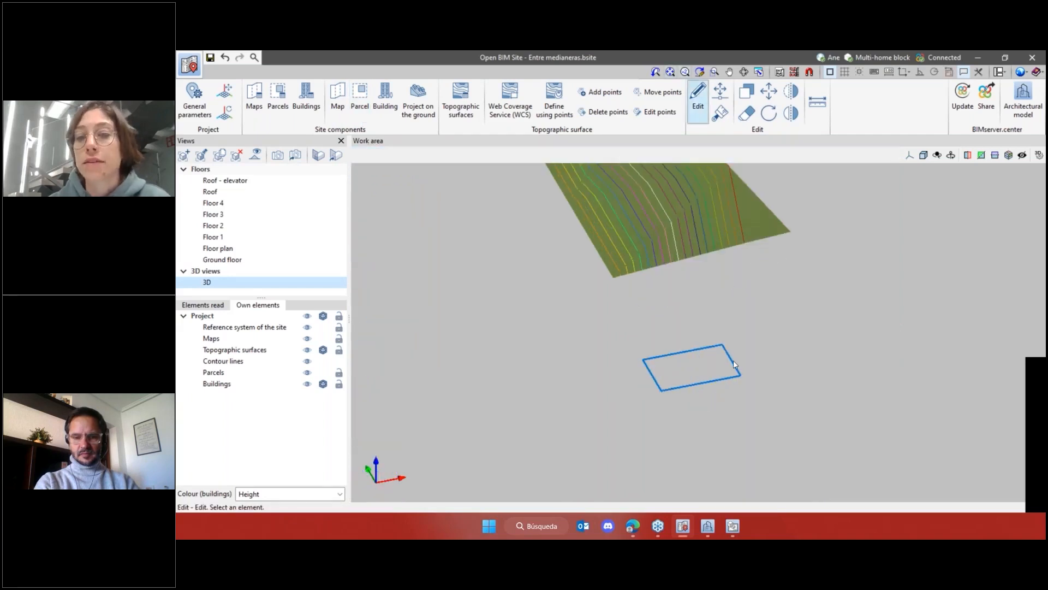
click(719, 376)
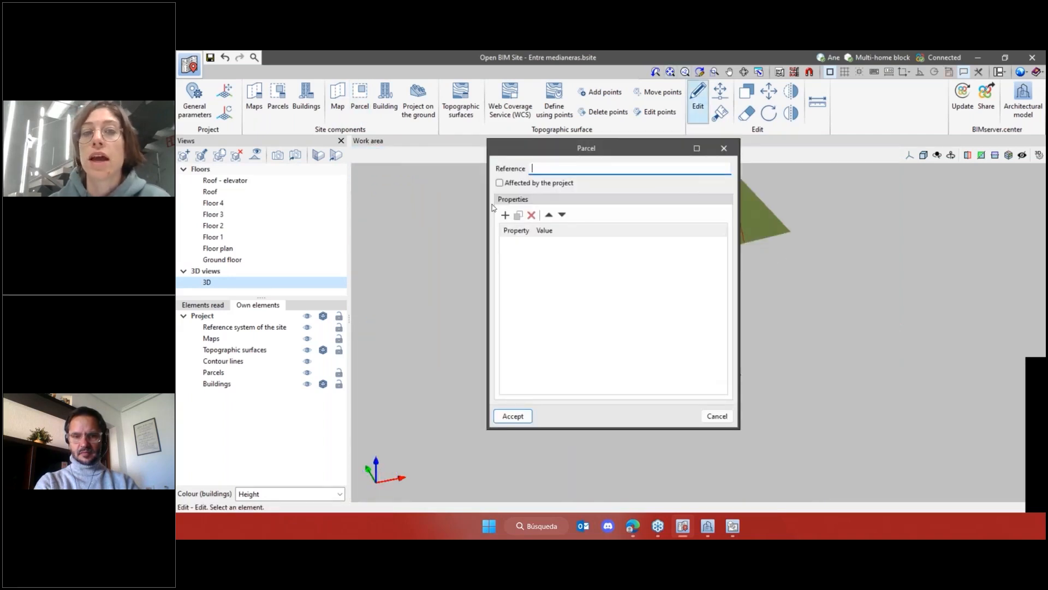
click(723, 148)
scroll(784, 379, down, 3)
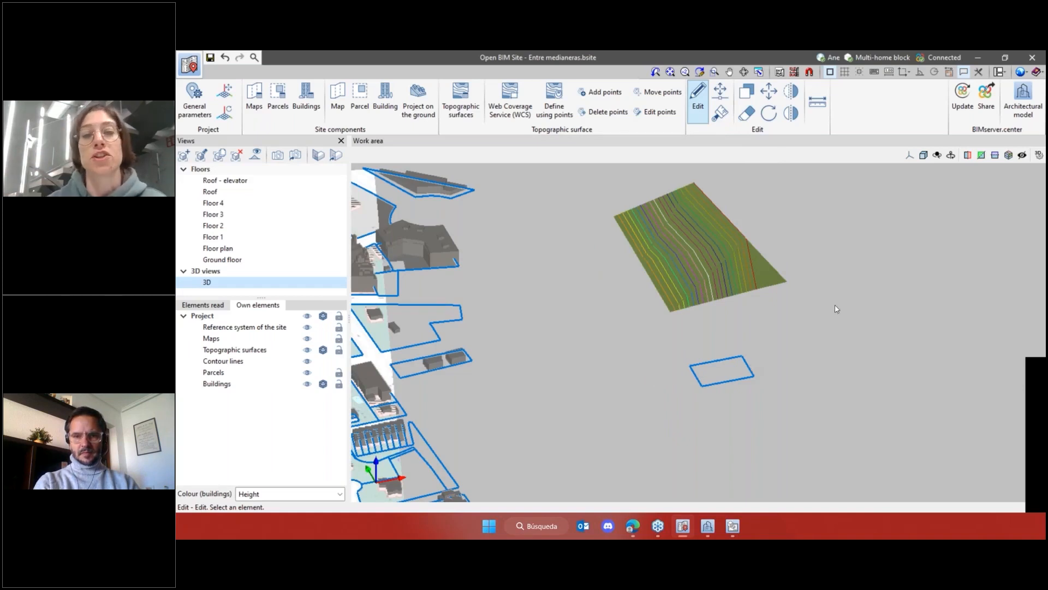
scroll(843, 337, down, 2)
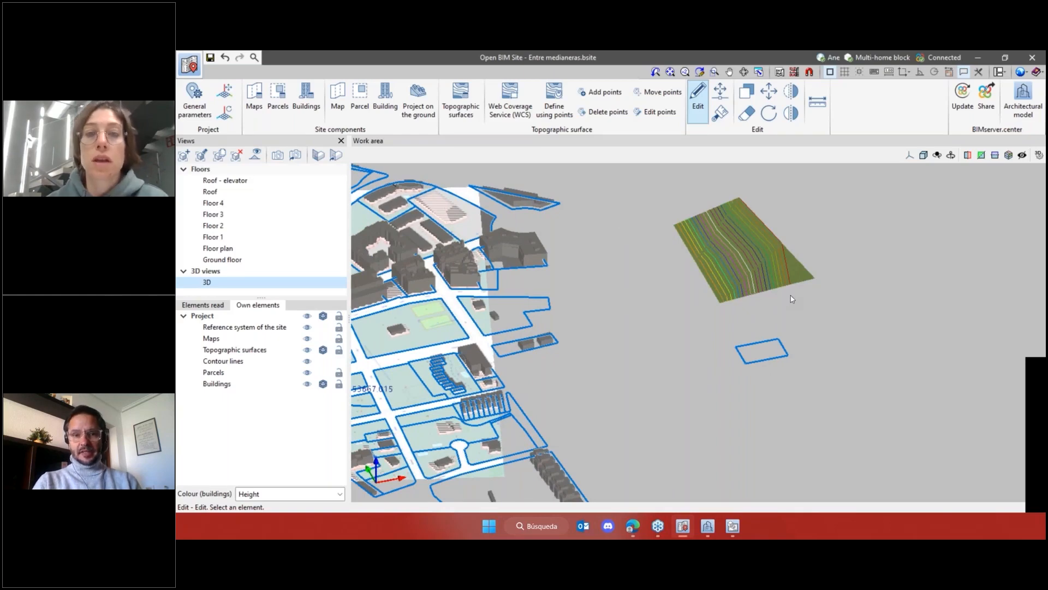
scroll(882, 323, down, 1)
scroll(884, 325, down, 1)
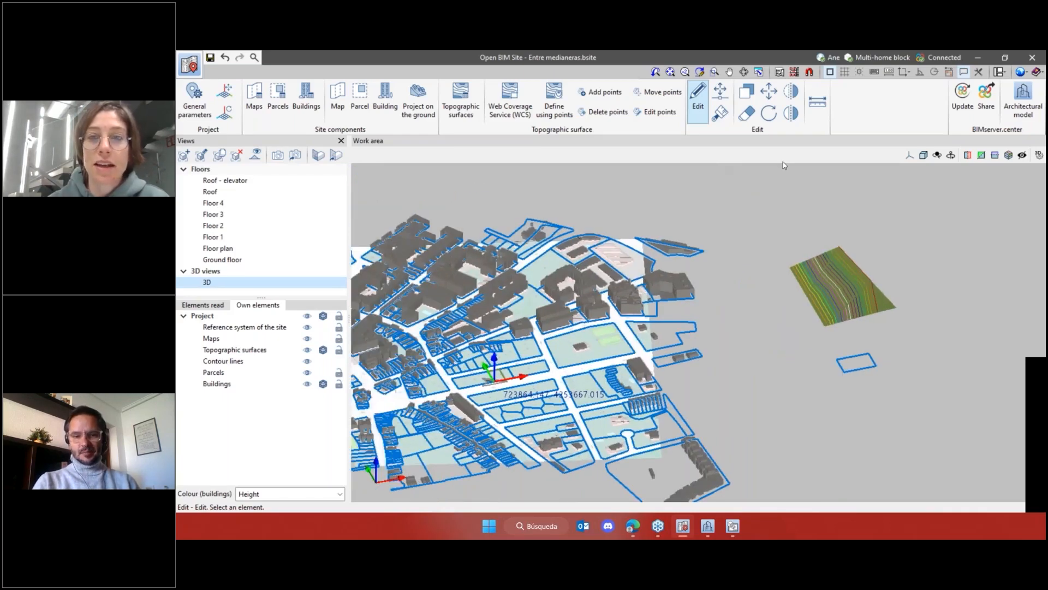
scroll(801, 300, down, 1)
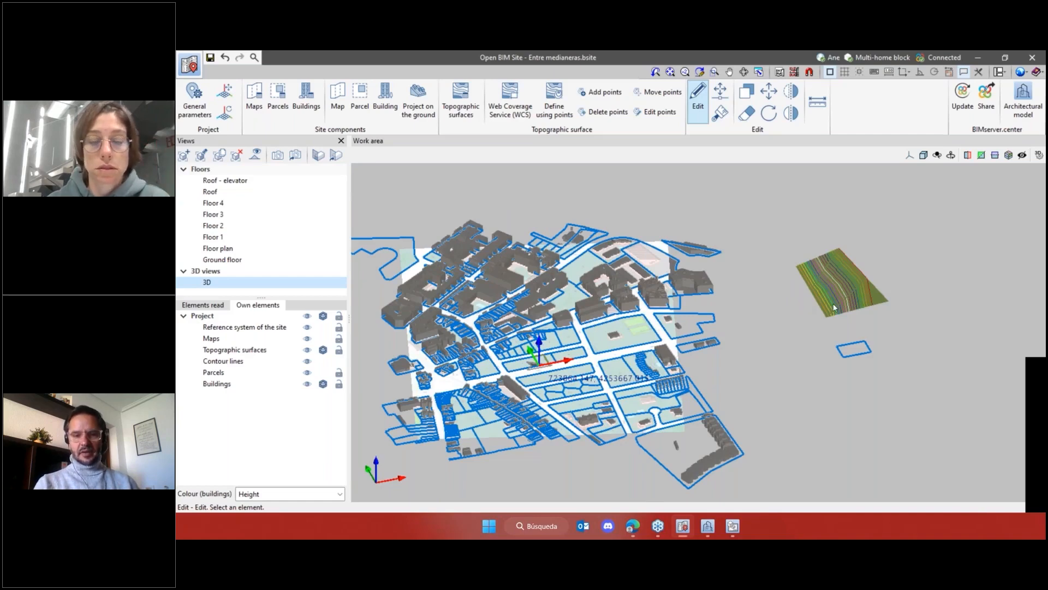
scroll(834, 307, down, 1)
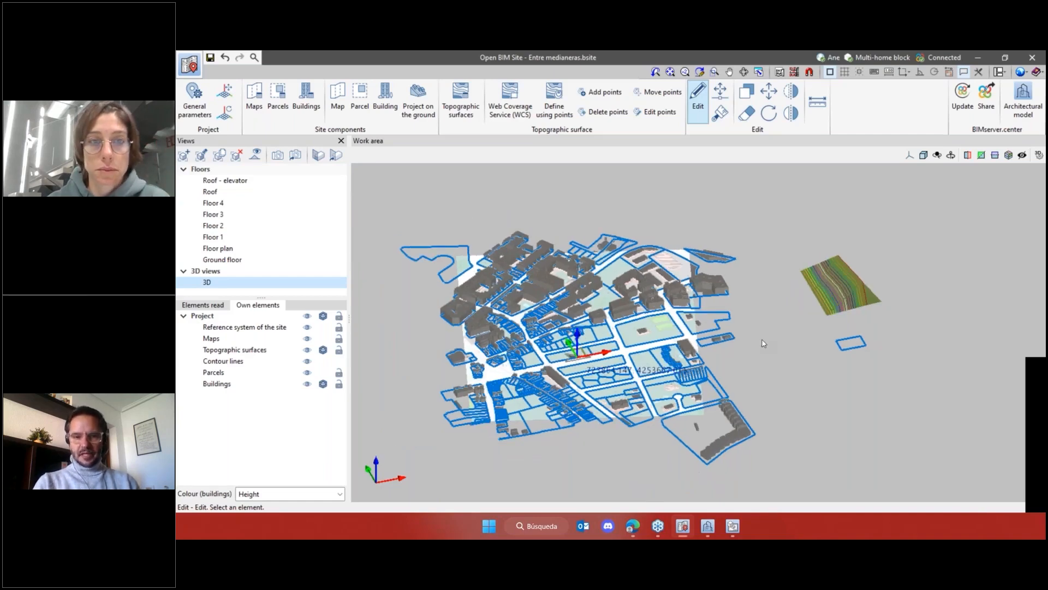
shift+middle_drag(763, 343, 855, 327)
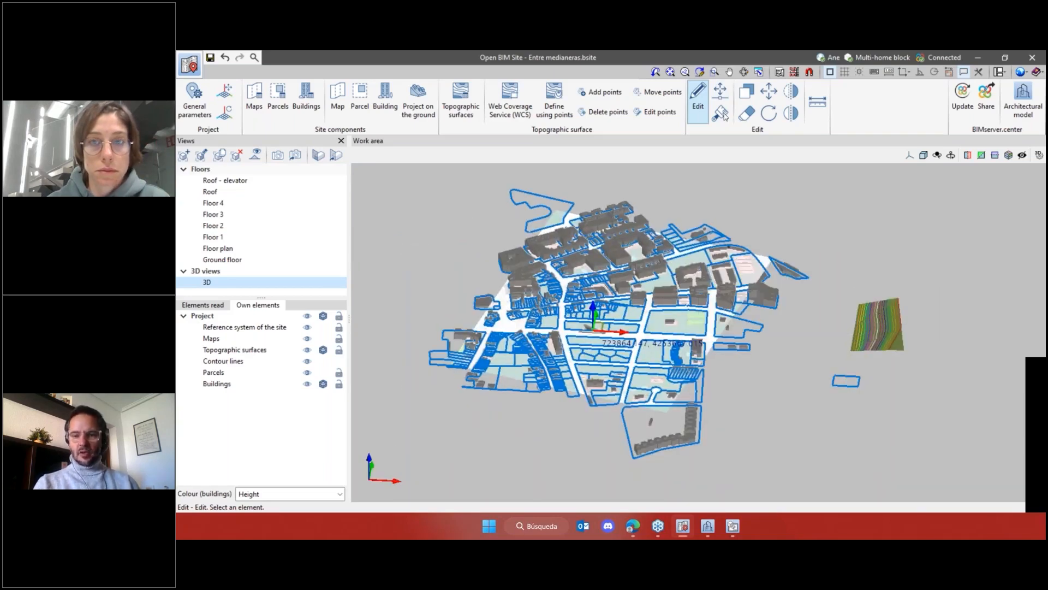
Delete the separately drawn parcel and topographic surface from the empty ground beside the neighbourhood
click(744, 114)
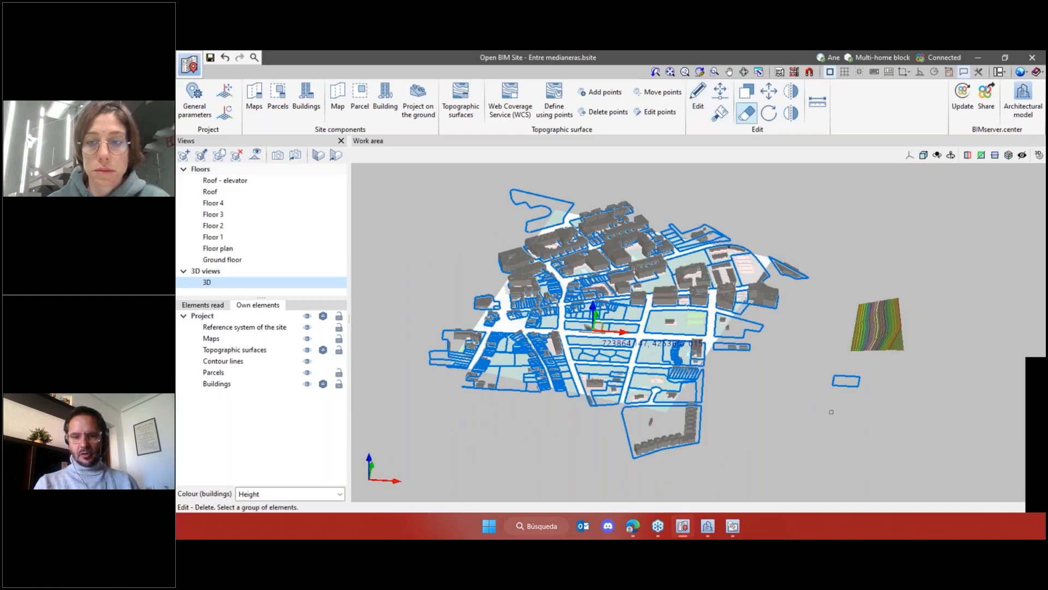
drag(831, 412, 880, 332)
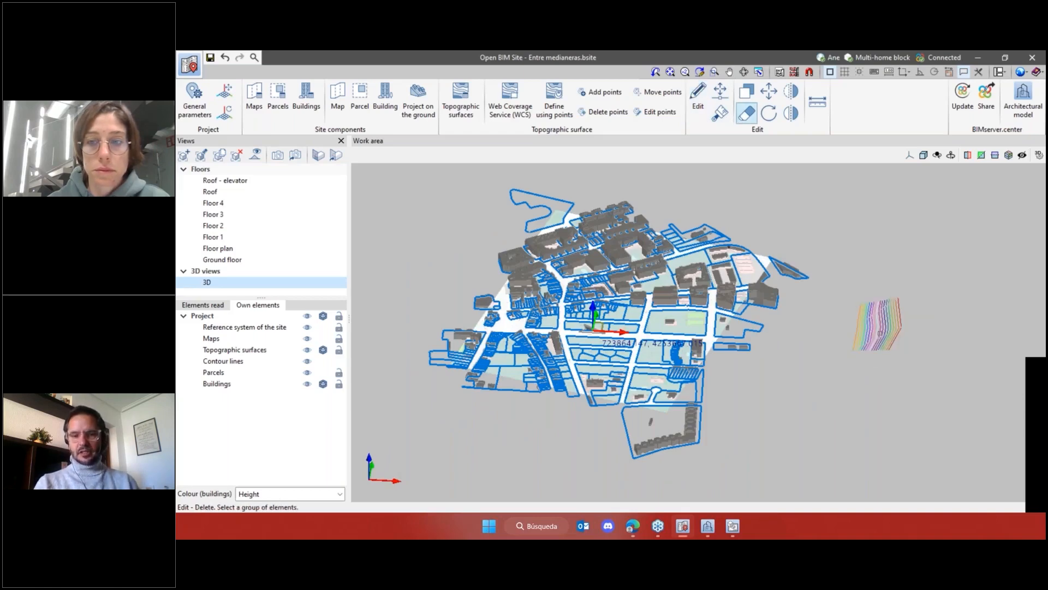
scroll(738, 396, up, 5)
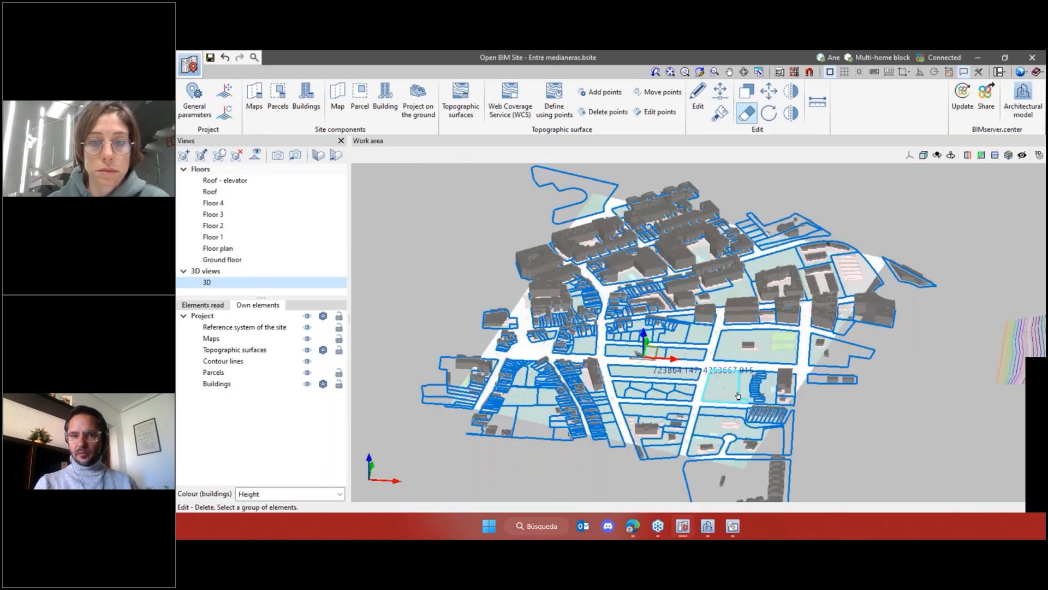
scroll(738, 395, up, 4)
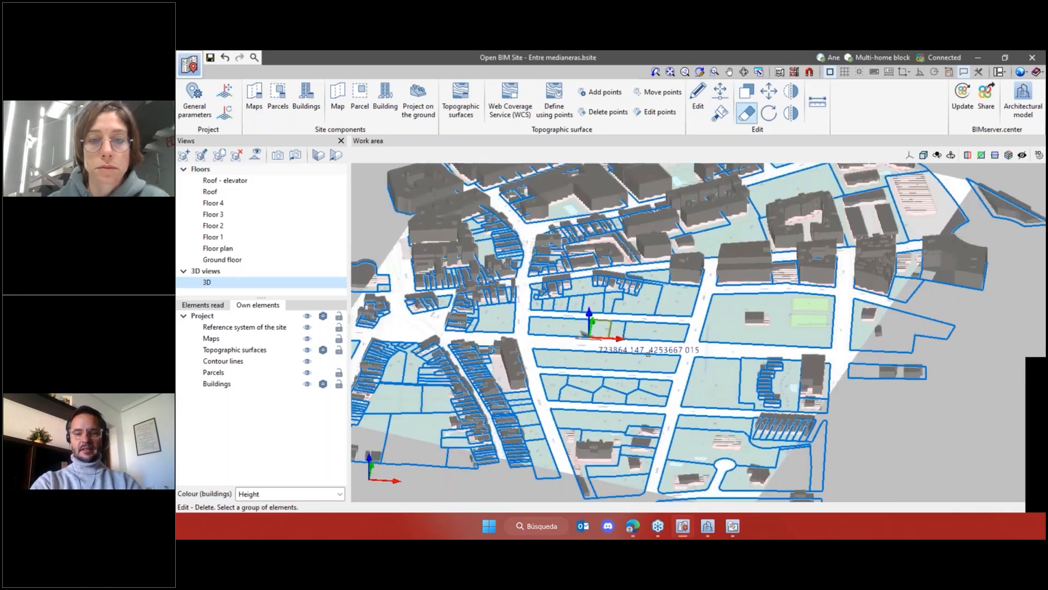
scroll(606, 360, down, 1)
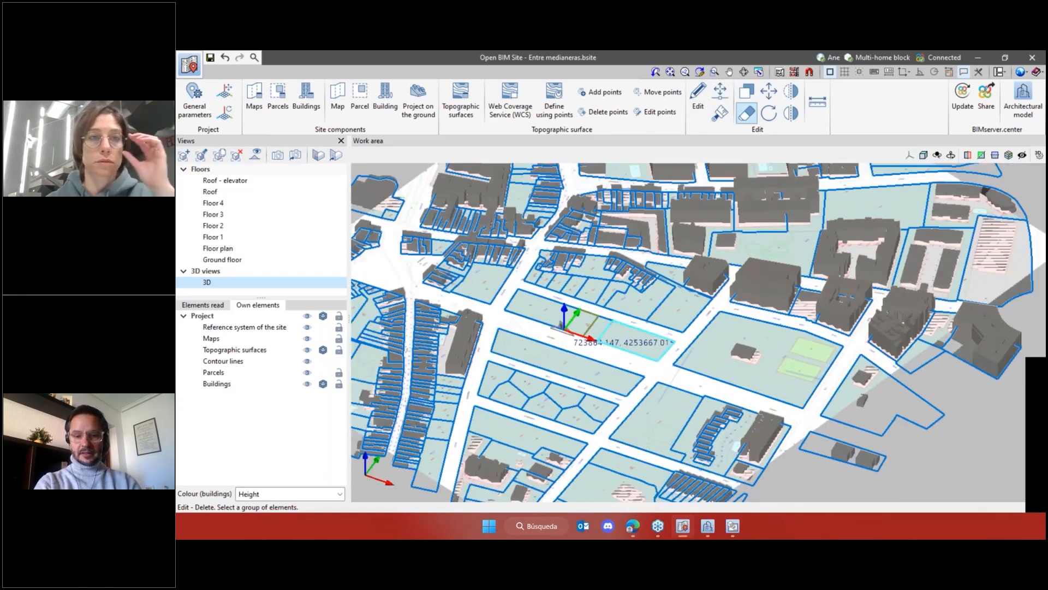
Examine the source options for a new topographic surface, including Points file, and close the windows without adding one
click(478, 115)
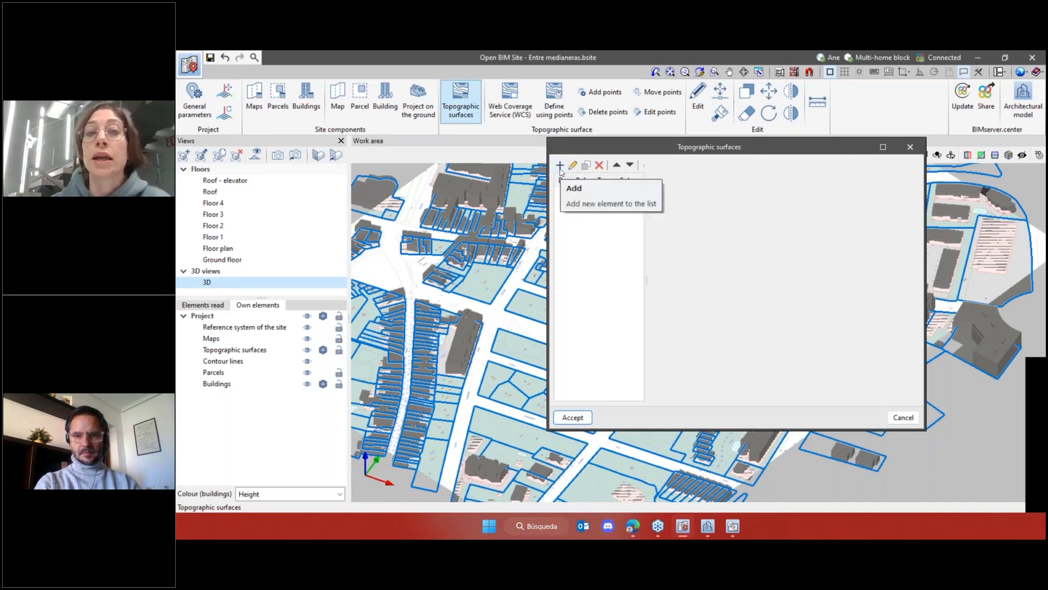
click(566, 170)
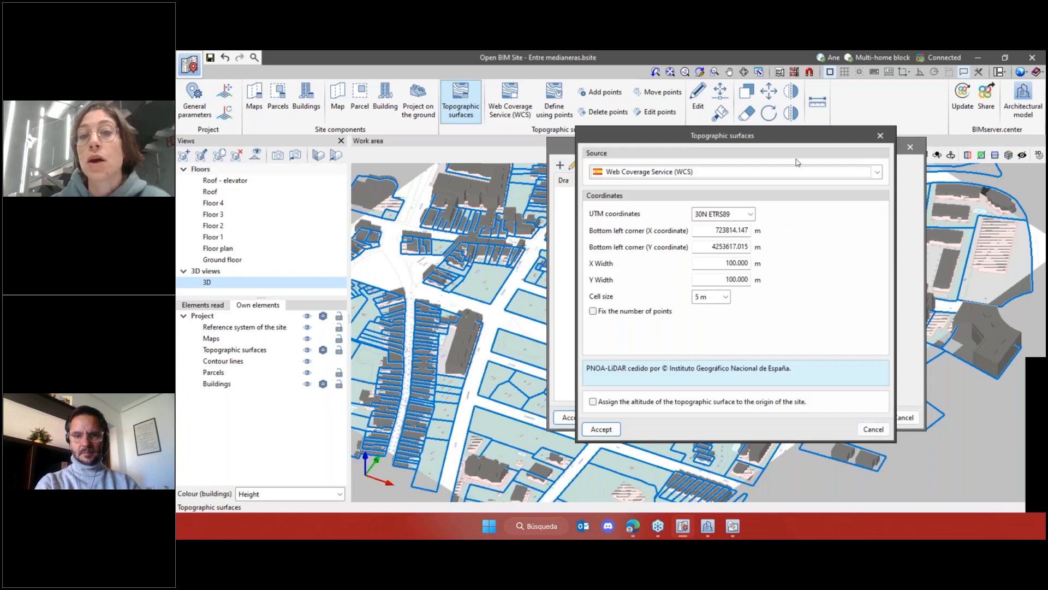
click(628, 172)
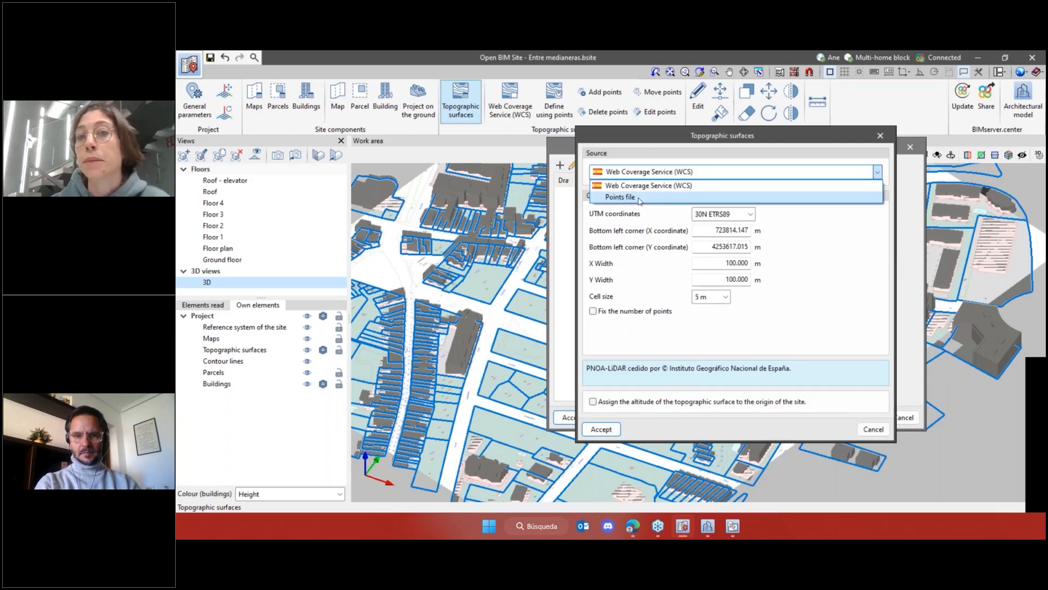
click(622, 197)
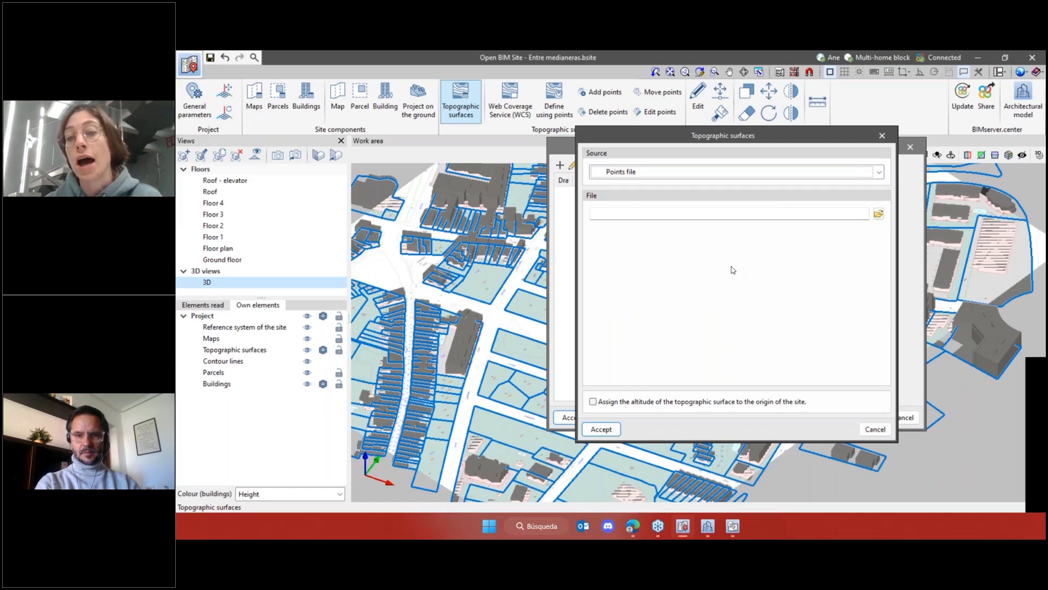
click(892, 139)
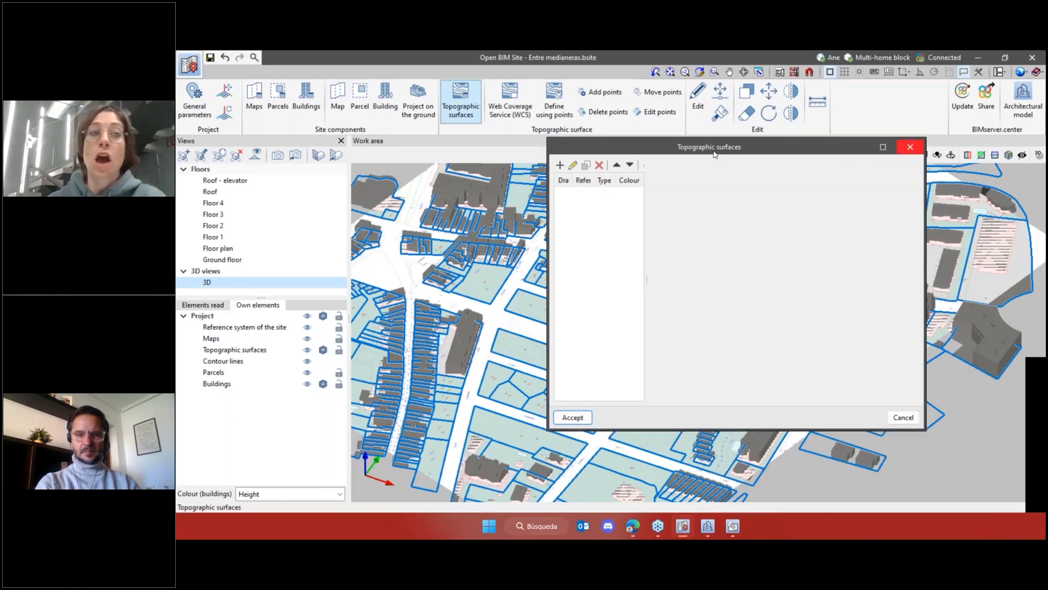
click(910, 146)
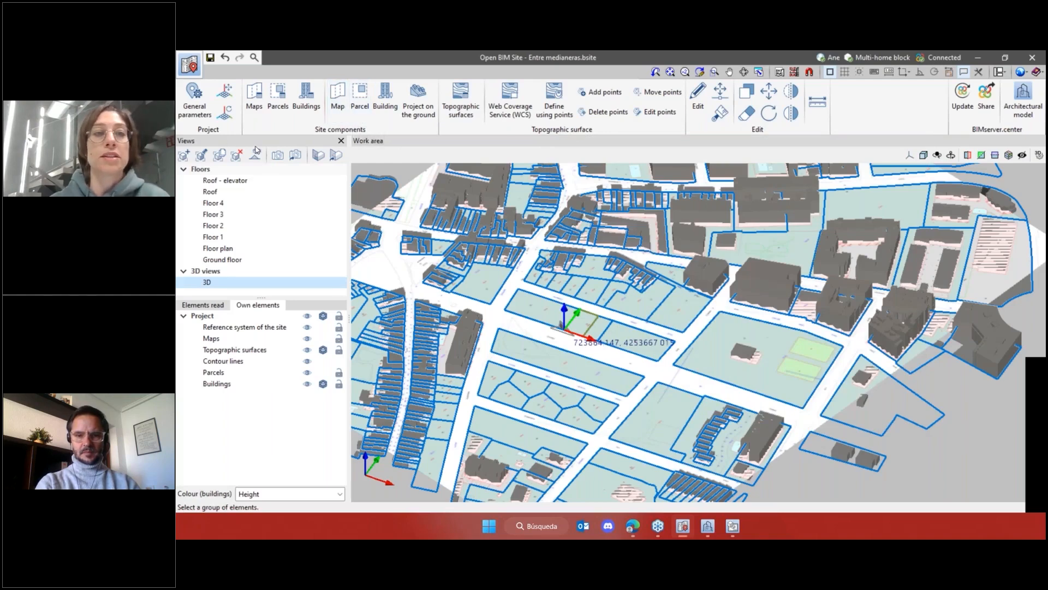
Start the command that moves the site's reference system and examine its origin on the cadastral map without placing a new point
scroll(568, 281, up, 2)
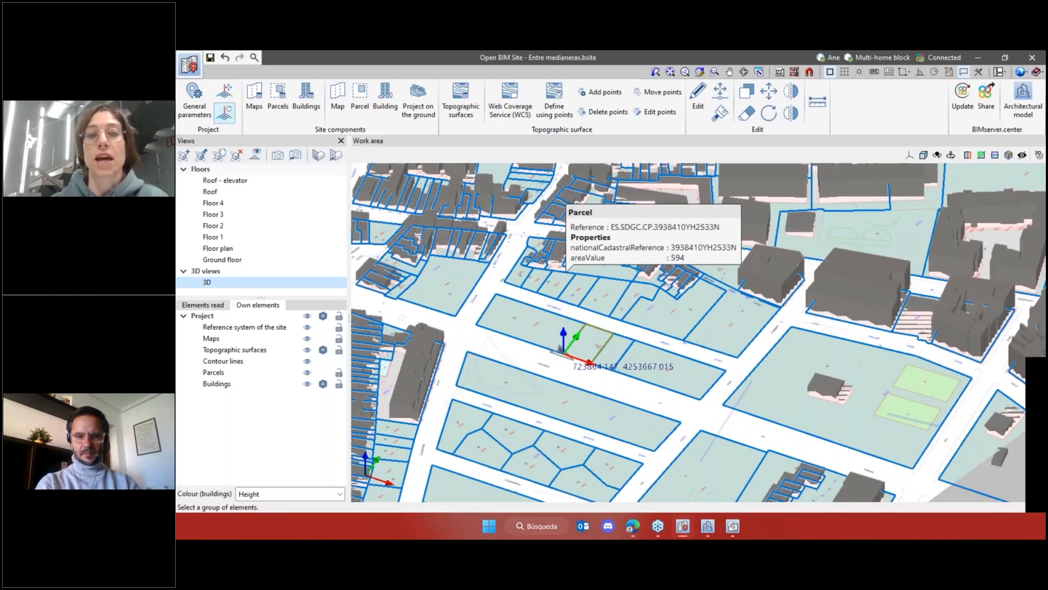
click(224, 113)
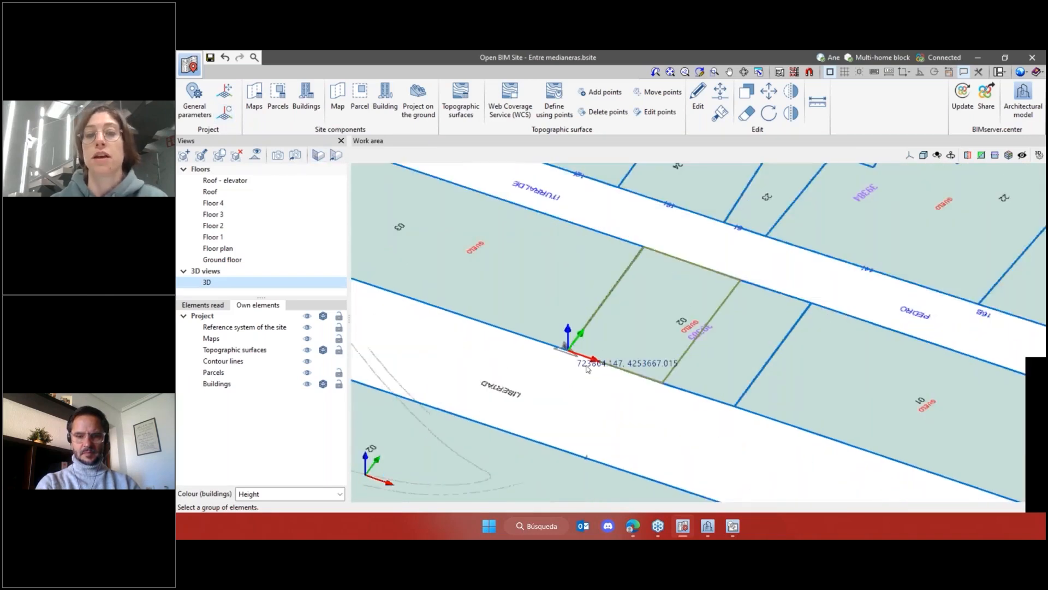
click(227, 95)
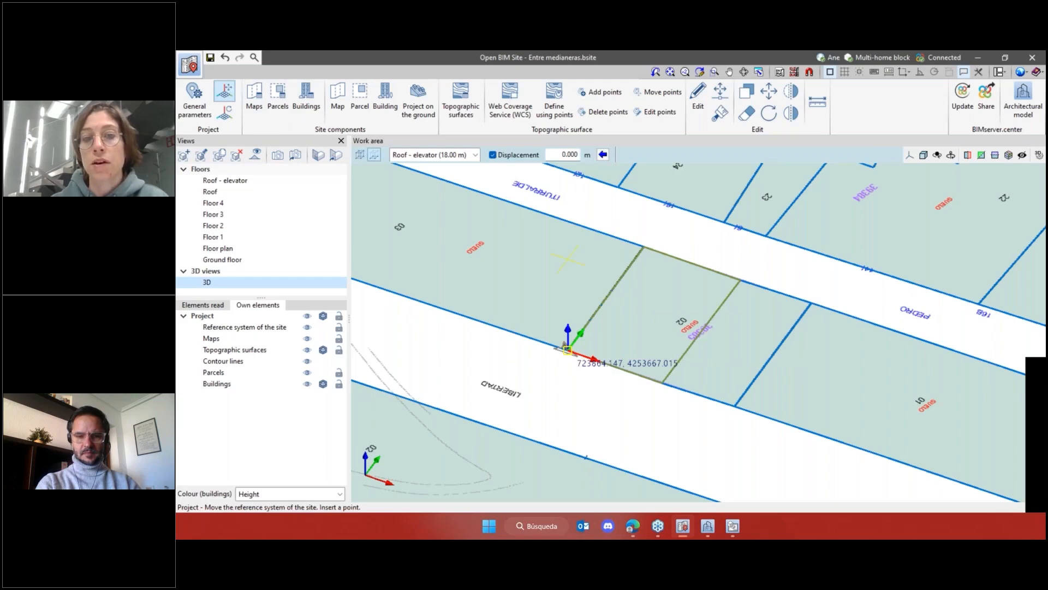
scroll(634, 383, down, 3)
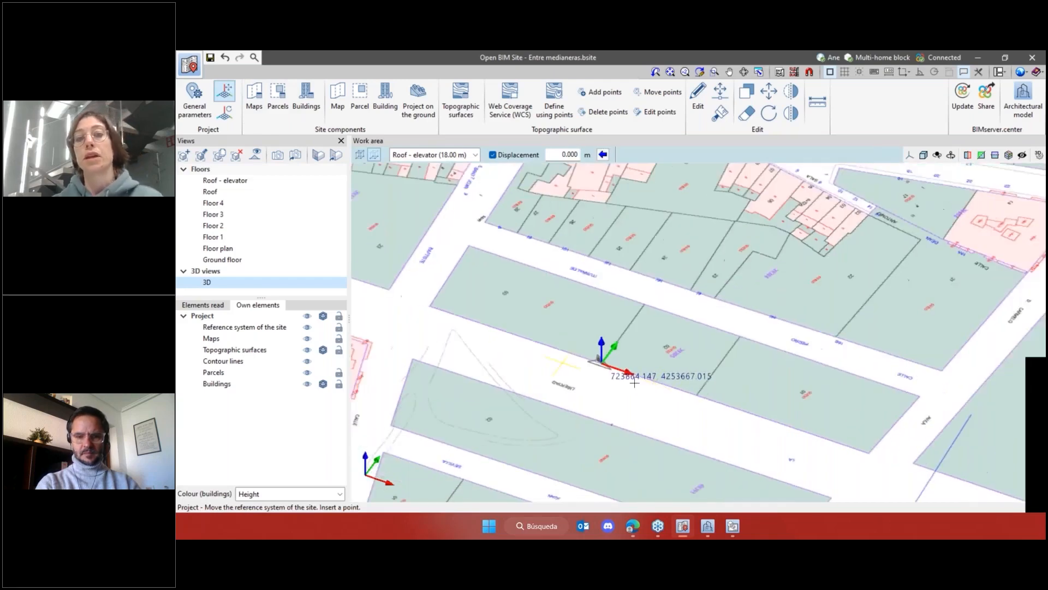
scroll(635, 383, down, 2)
scroll(633, 375, up, 2)
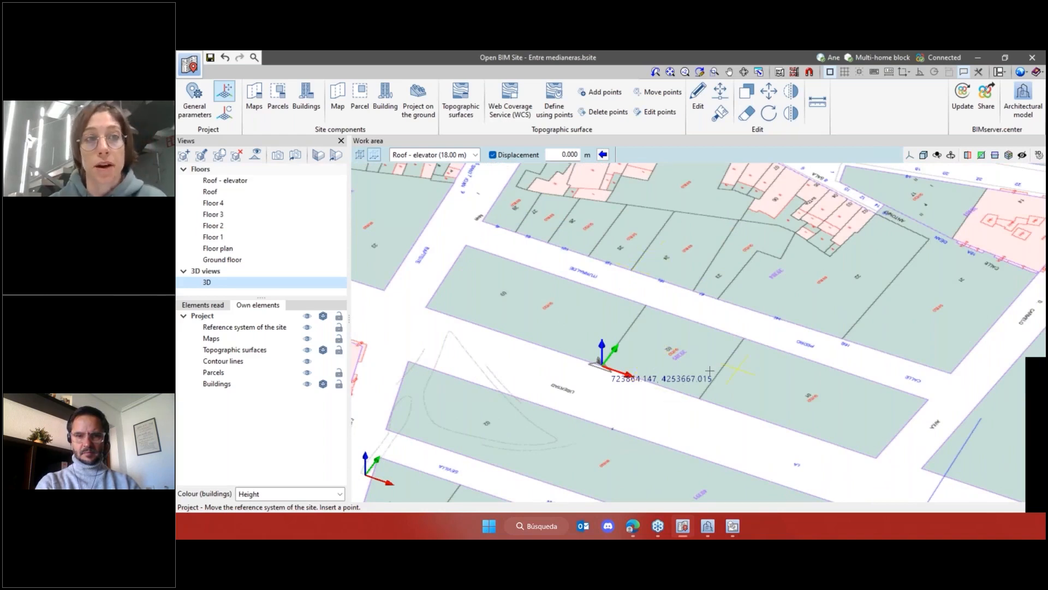
scroll(702, 344, down, 1)
scroll(720, 322, down, 2)
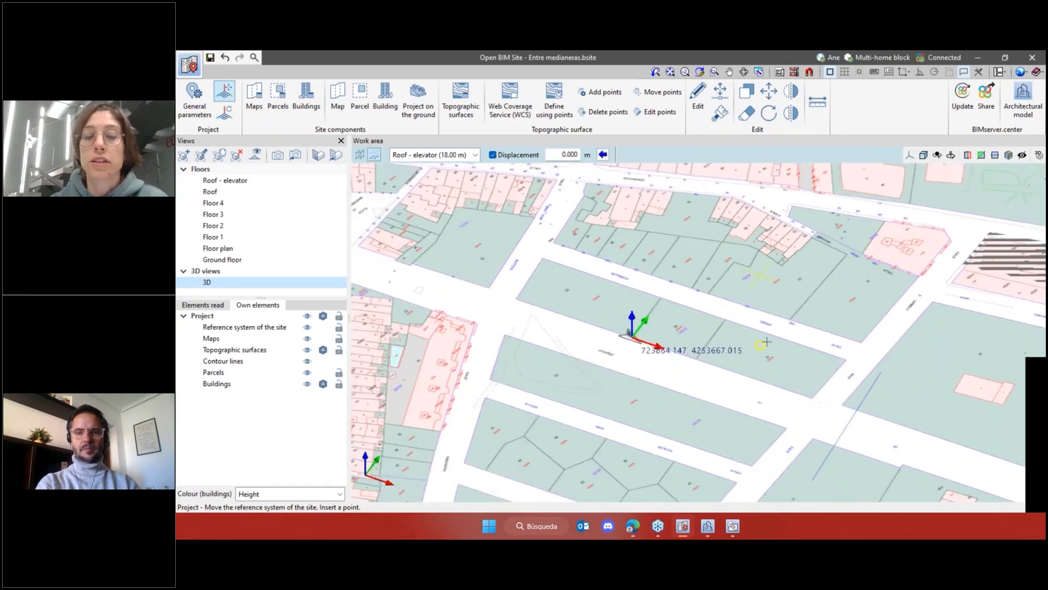
scroll(767, 342, down, 1)
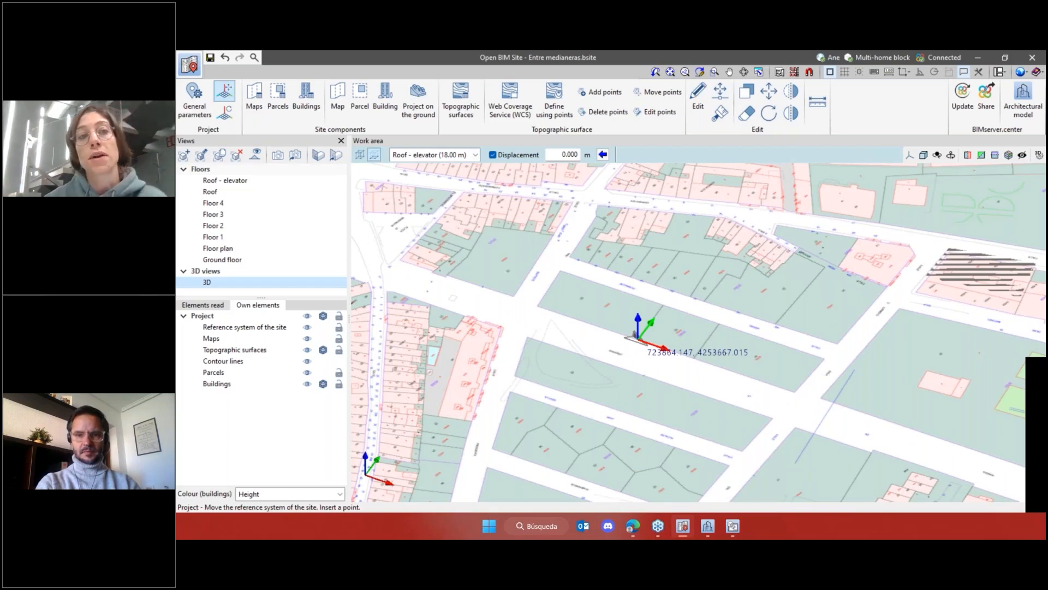
Review the available map sources and layers for a new site map, and close the Maps windows without adding one
click(263, 101)
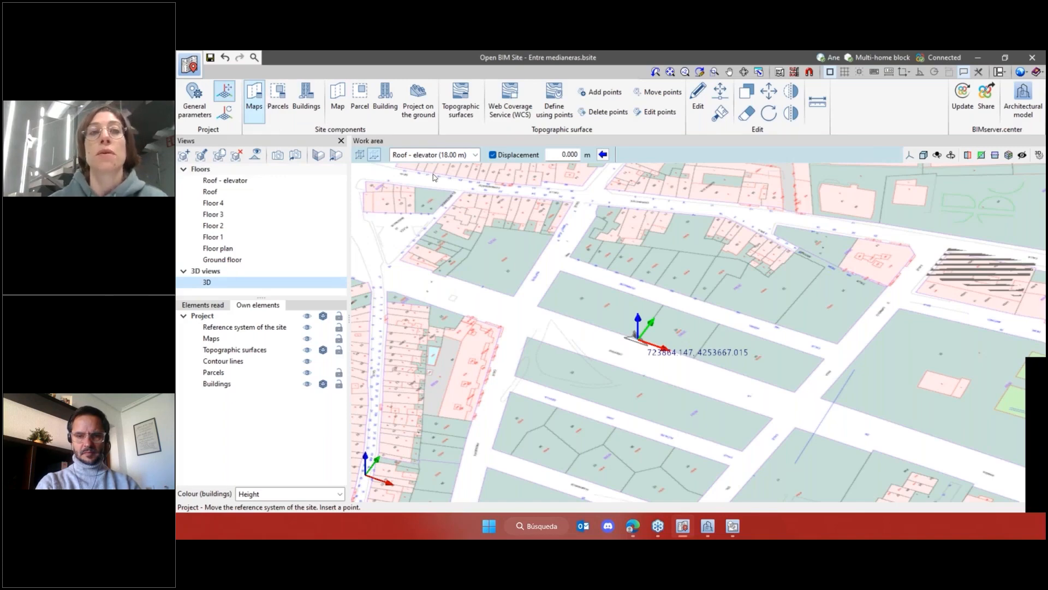
click(391, 149)
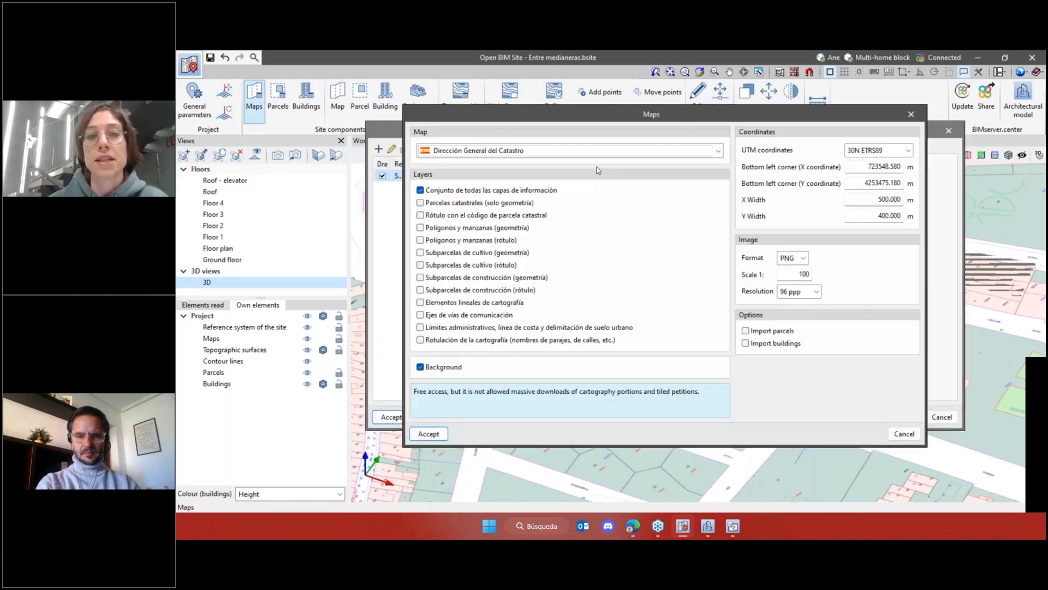
click(574, 153)
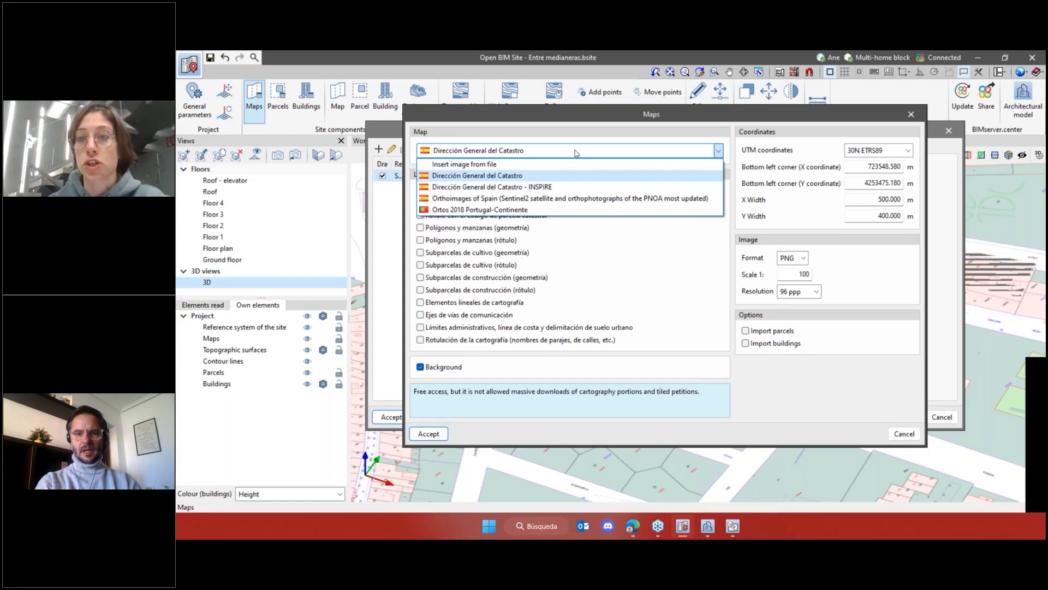
click(931, 117)
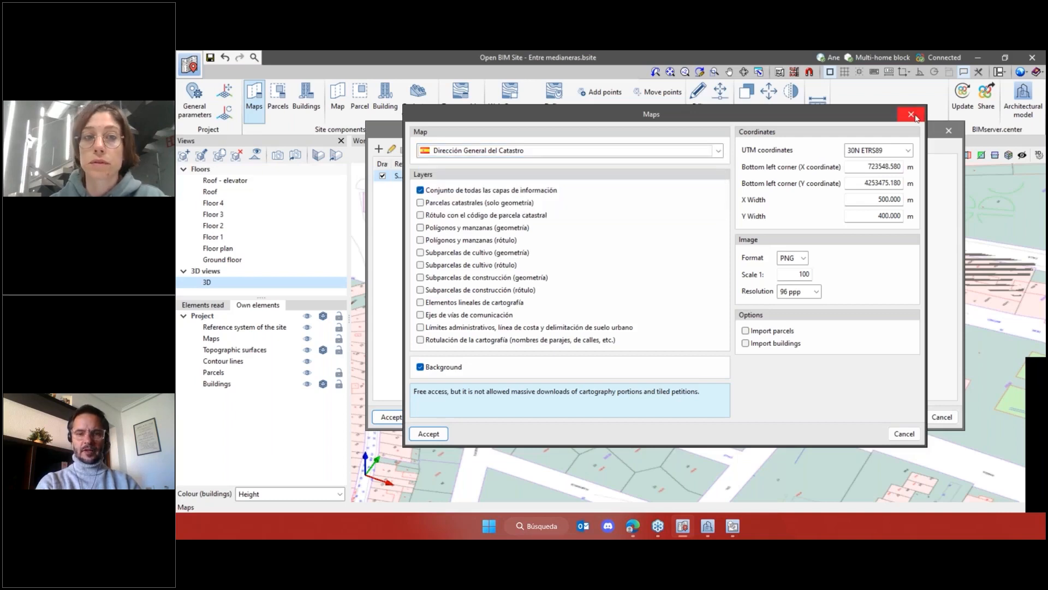
click(915, 116)
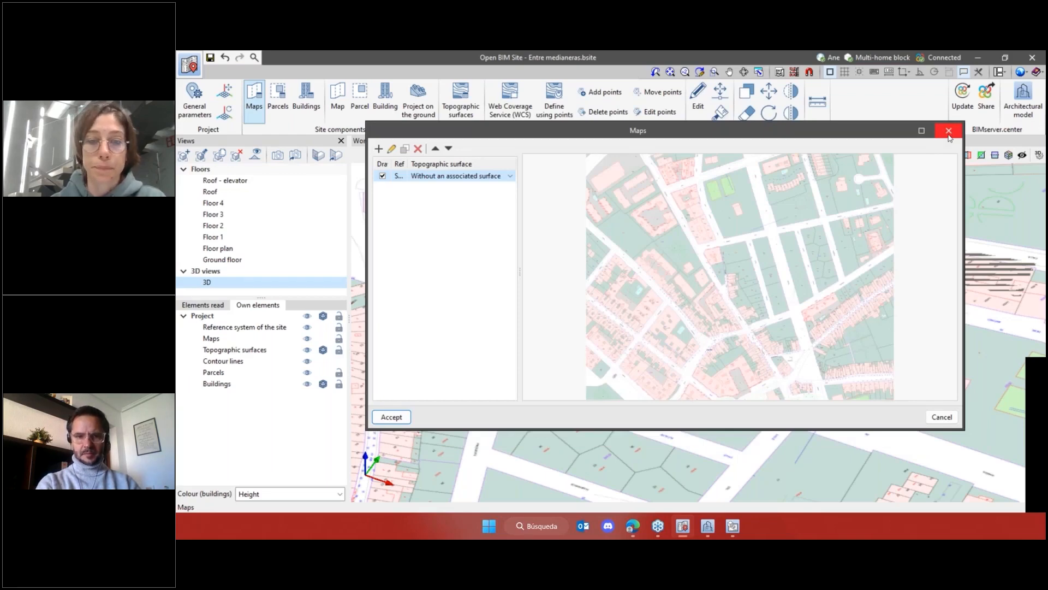
click(949, 133)
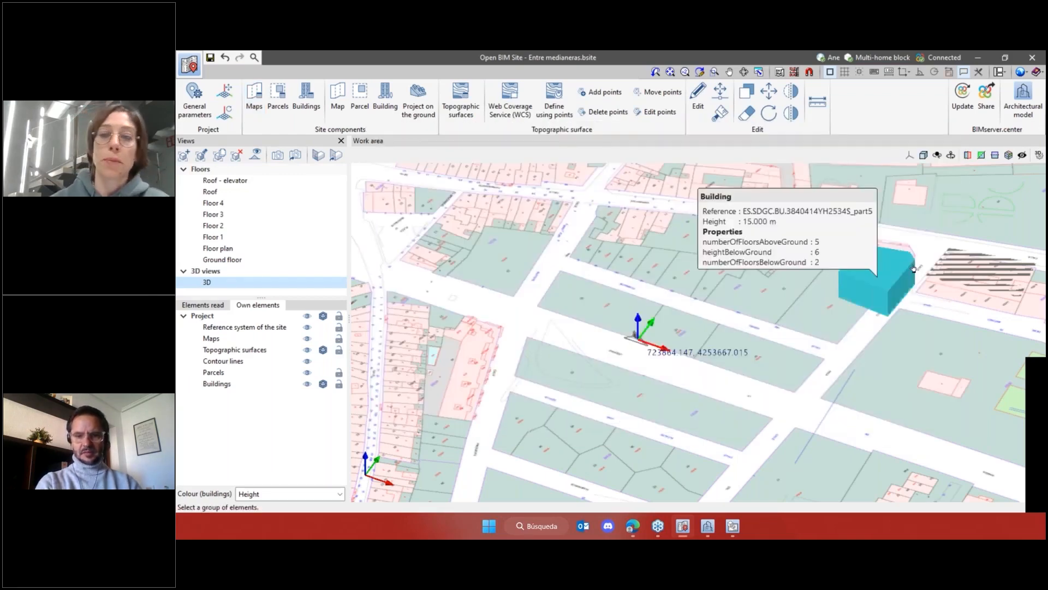
Switch to CYPE Architecture, display the Site model read from the project and examine the designed buildings within their surroundings
scroll(893, 407, up, 3)
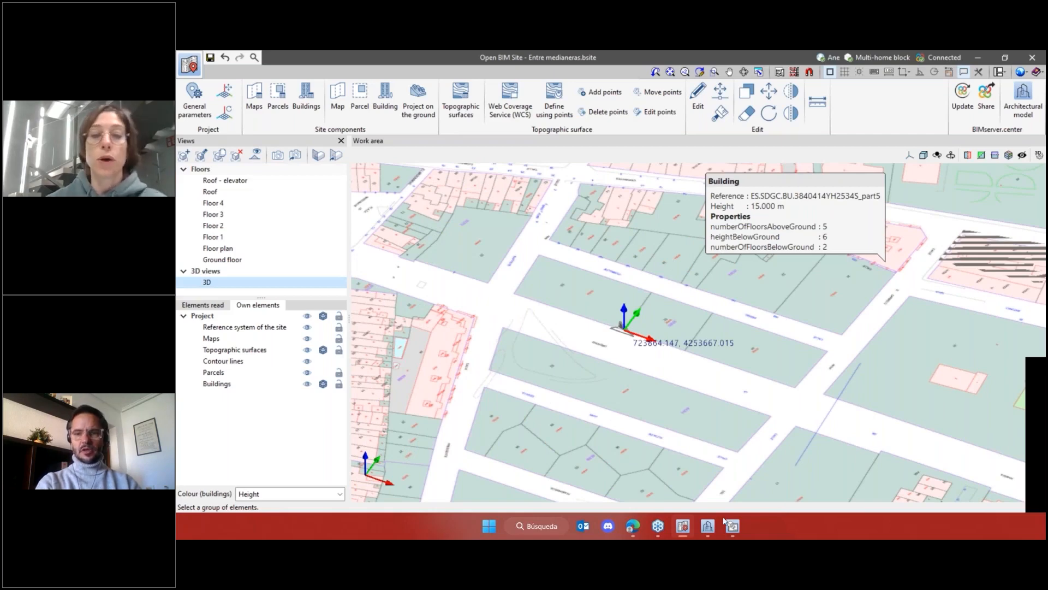
click(708, 531)
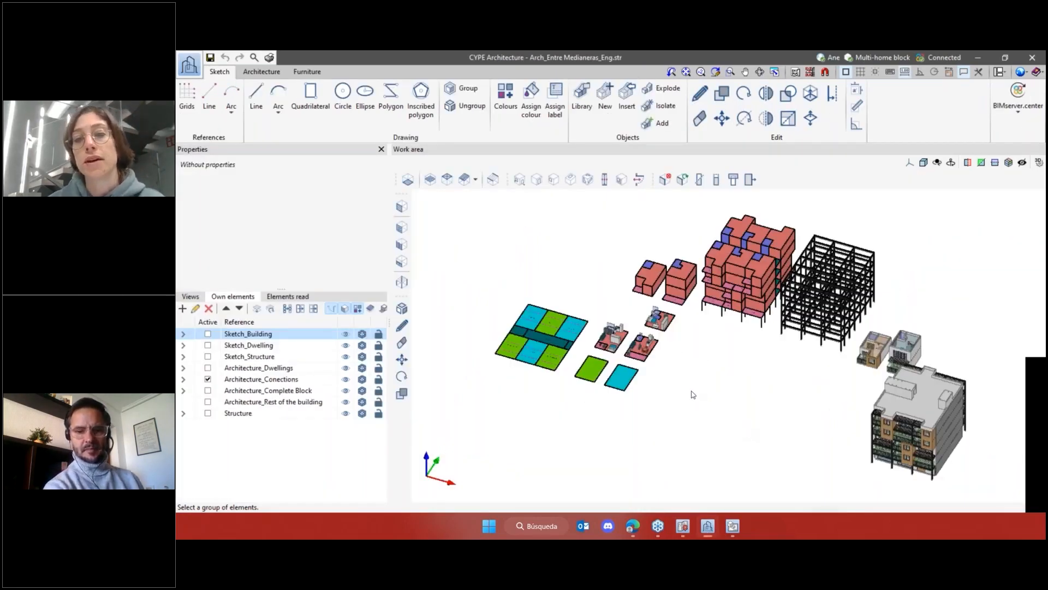
scroll(691, 393, down, 1)
click(289, 298)
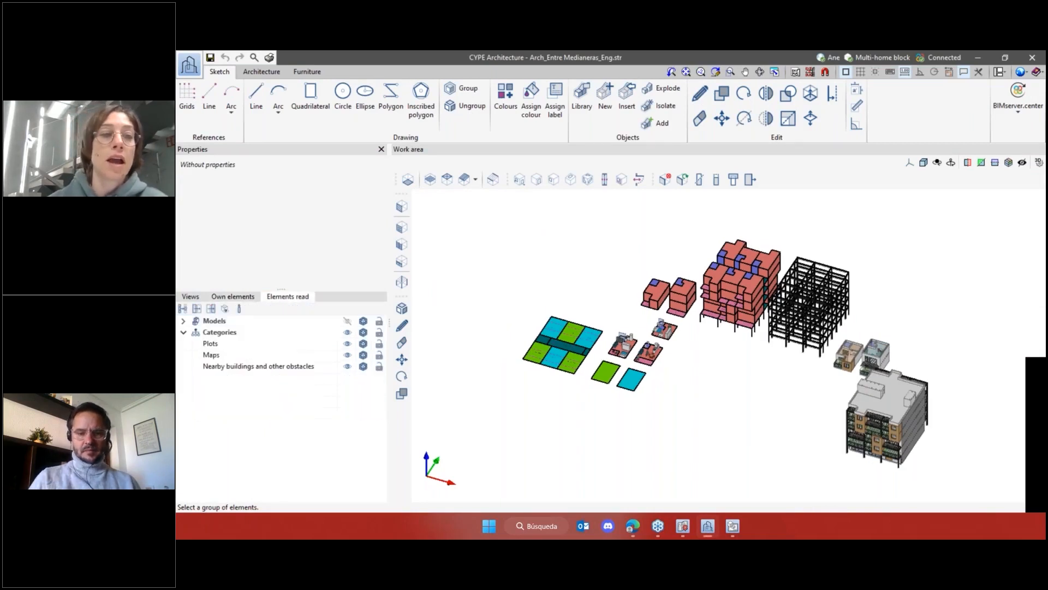
click(184, 321)
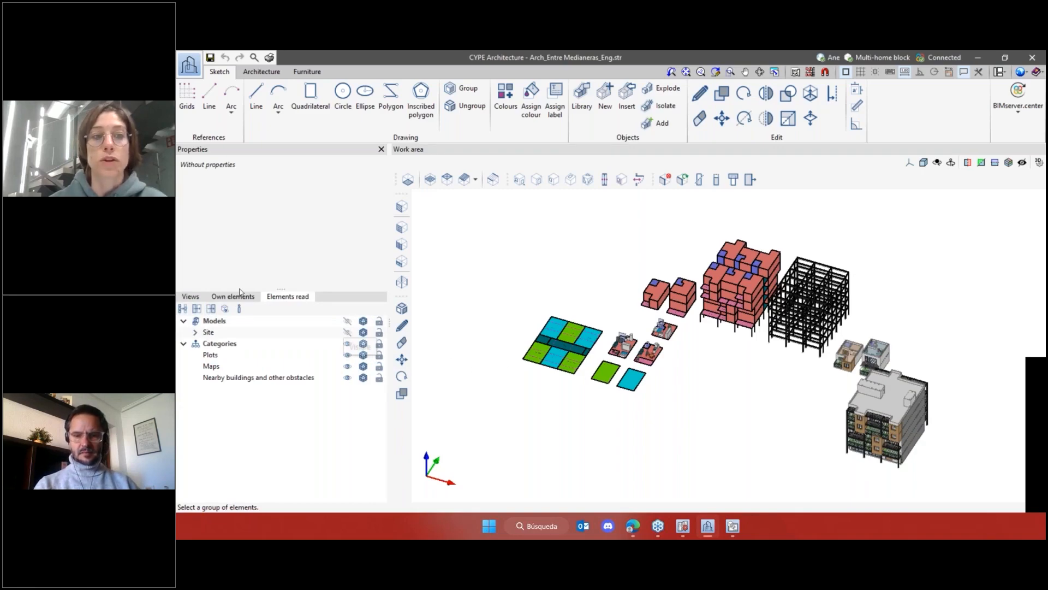
click(347, 332)
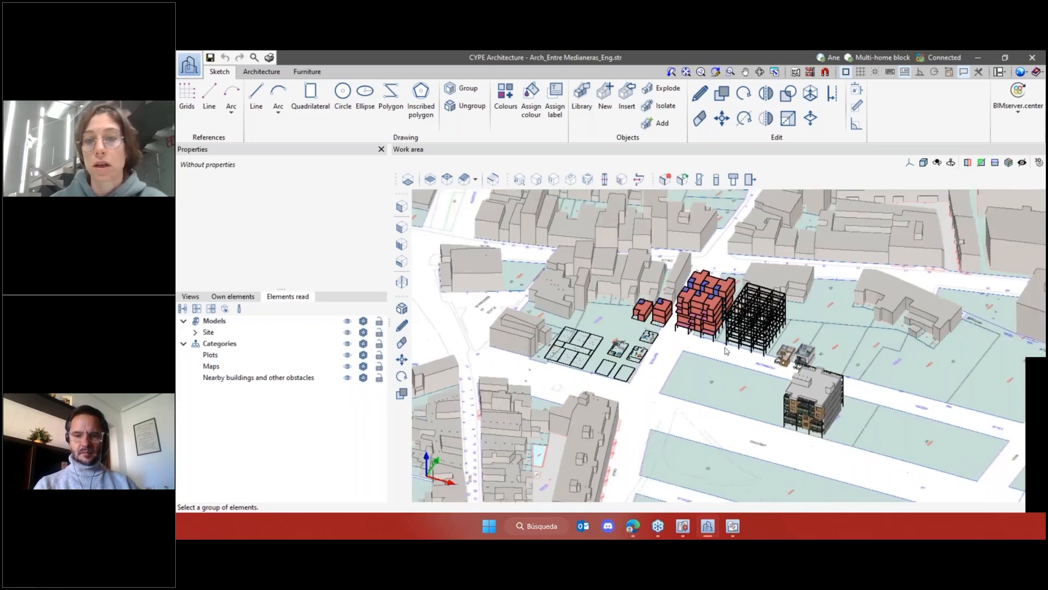
scroll(781, 378, up, 2)
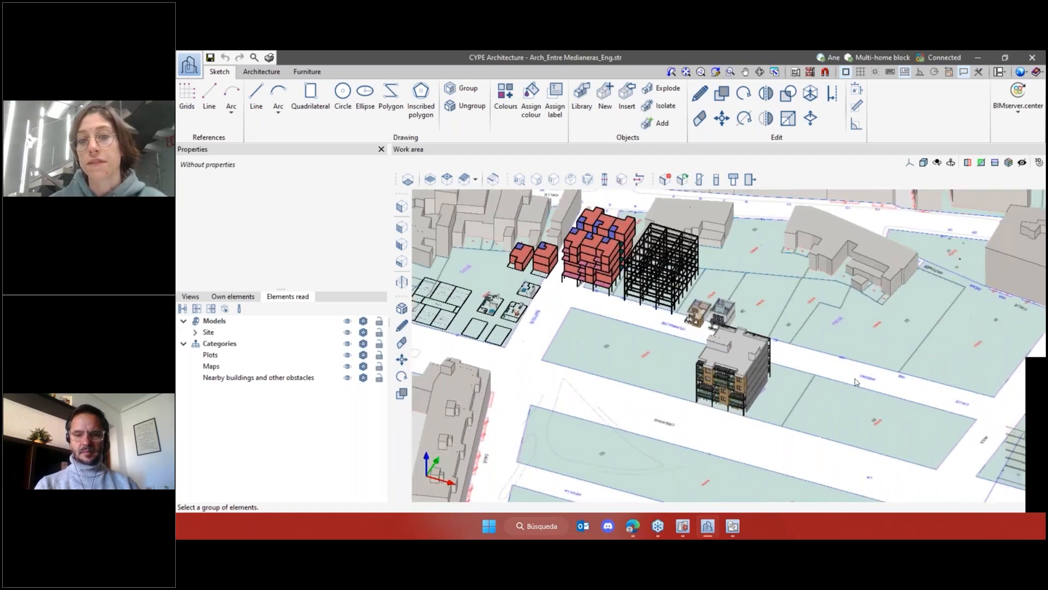
scroll(801, 407, down, 4)
scroll(609, 359, up, 1)
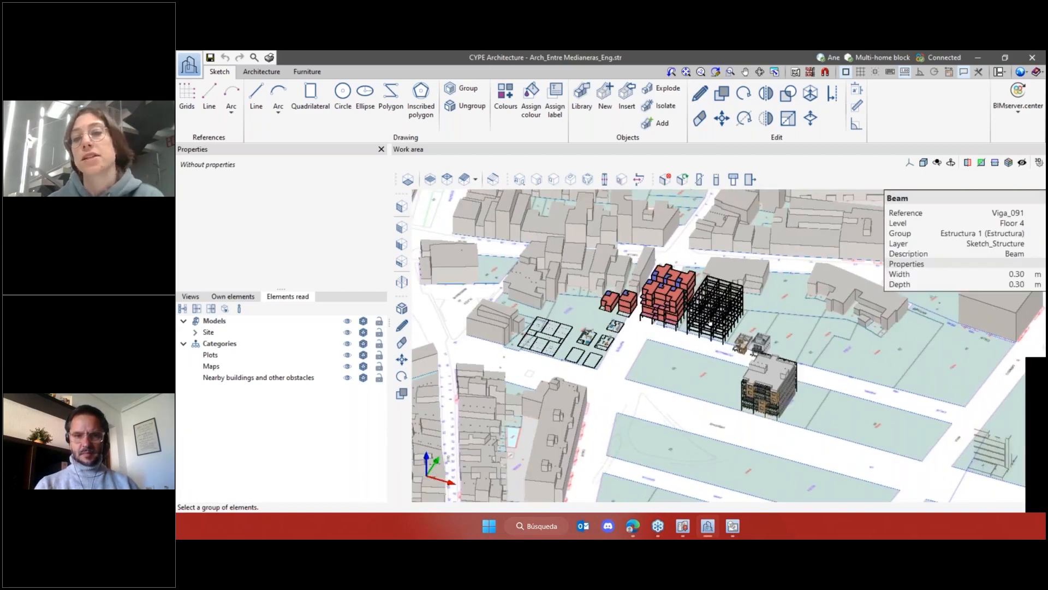
Hide the Site model and examine the sketch, structure and architecture models laid out side by side
scroll(691, 280, up, 2)
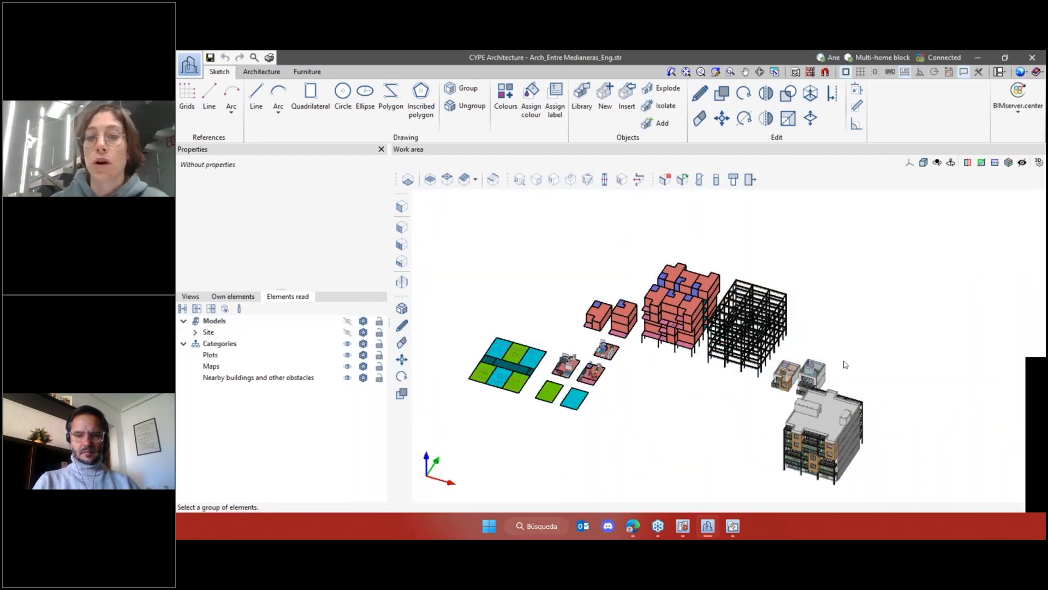
scroll(843, 361, up, 1)
middle_drag(846, 356, 904, 310)
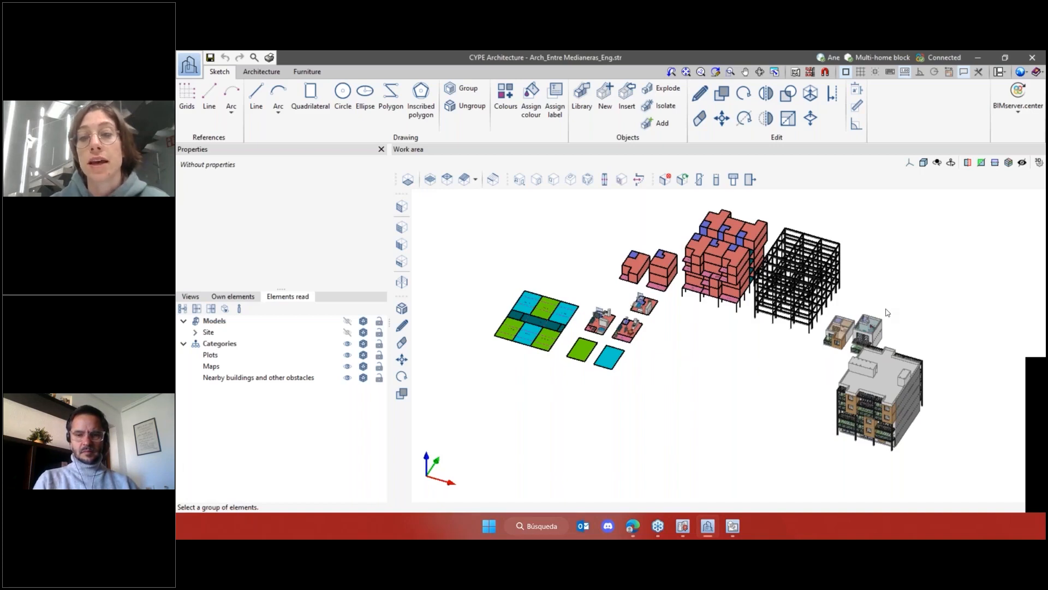
scroll(753, 368, up, 2)
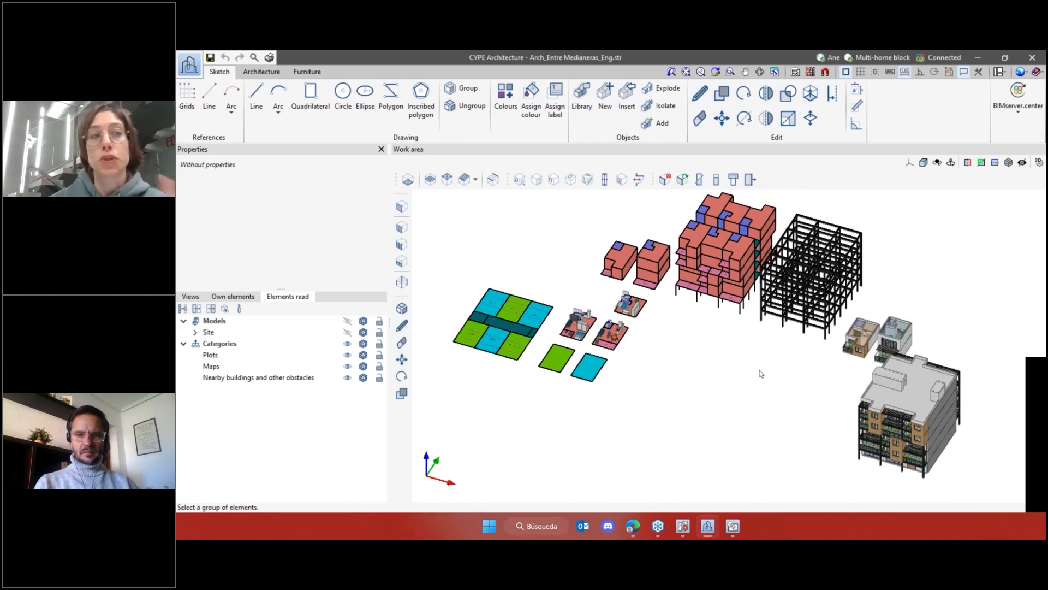
middle_drag(541, 413, 545, 416)
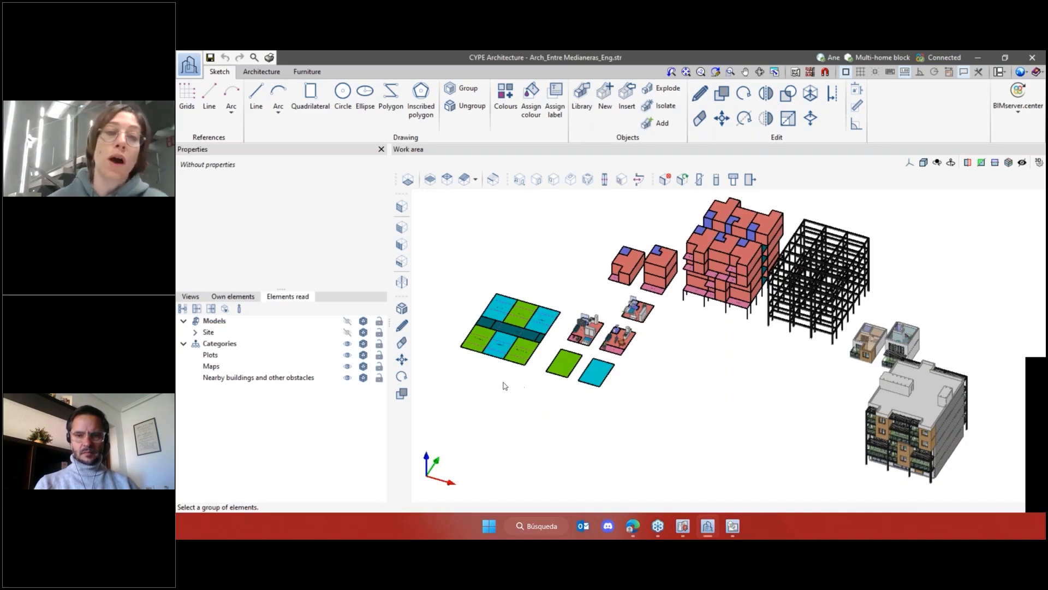
List the model's own layers and examine the sketch models of the block and dwellings in 3D
scroll(505, 388, up, 2)
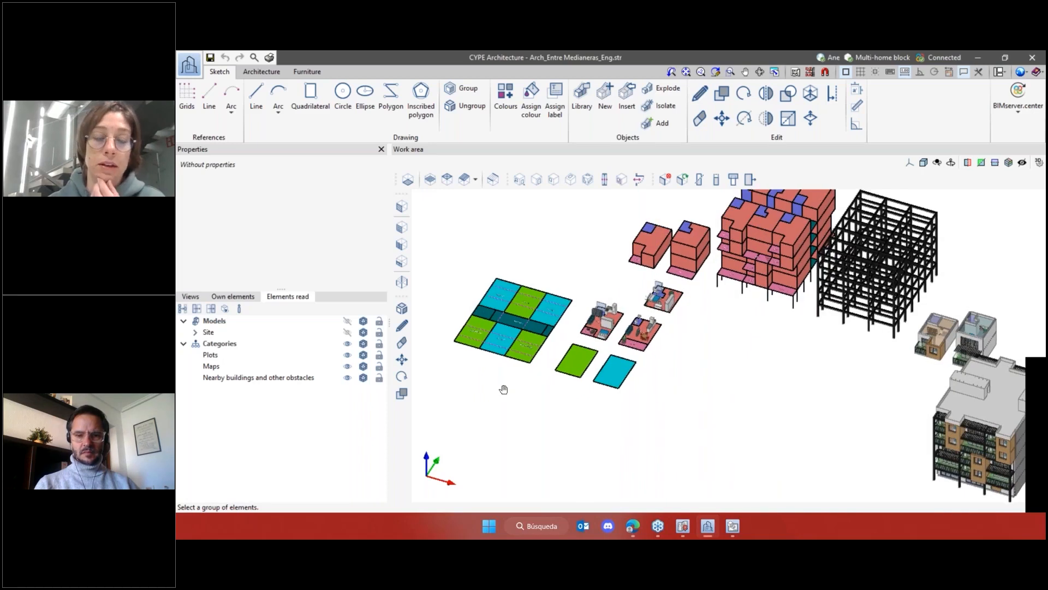
click(233, 295)
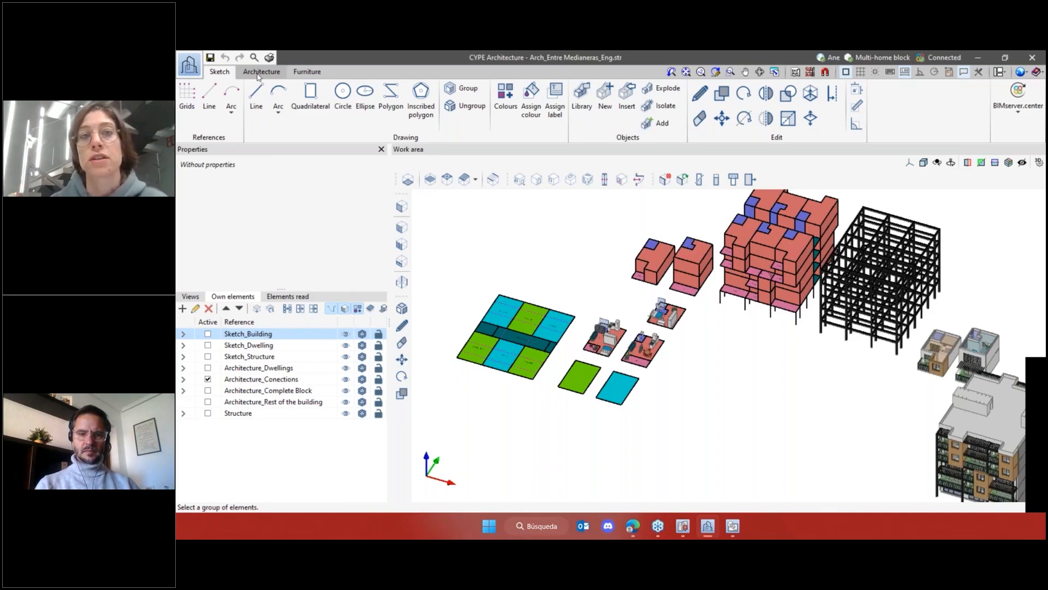
scroll(599, 357, up, 3)
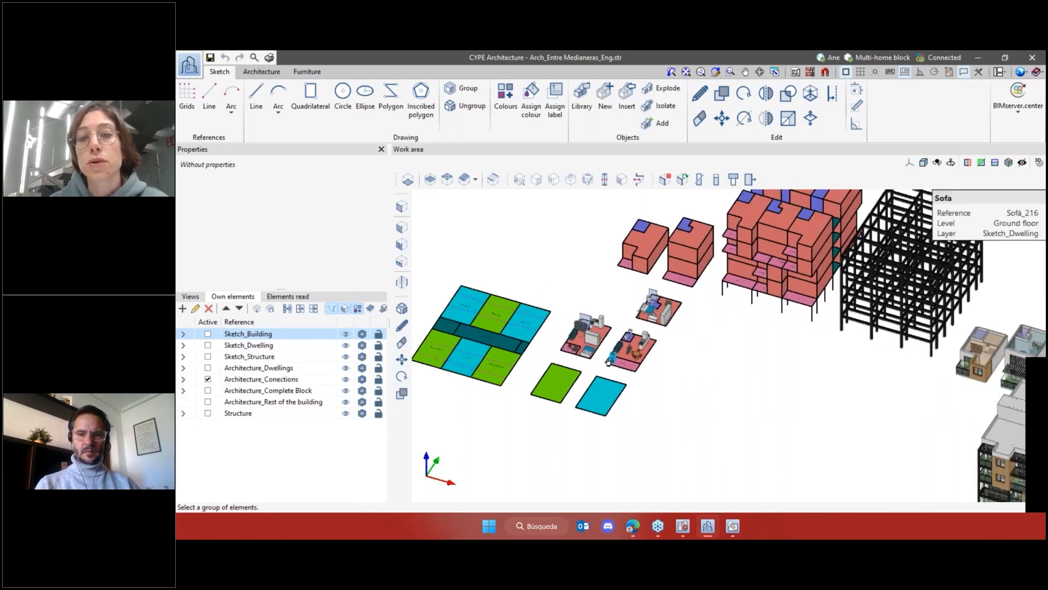
middle_drag(599, 358, 627, 359)
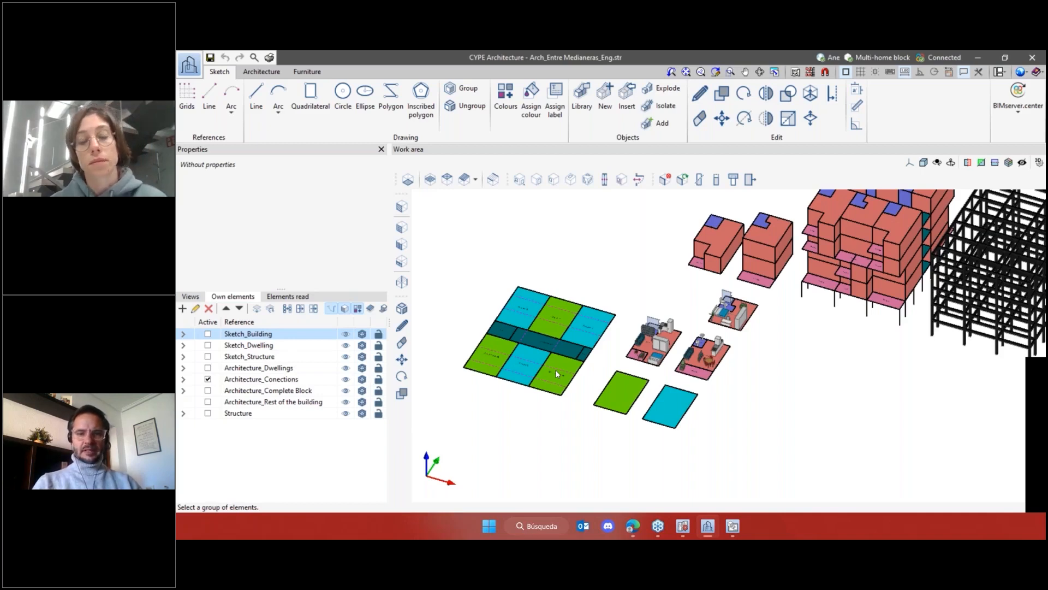
Switch to a plan view and examine the coloured layout of House A, House B and the circulation strip
click(427, 455)
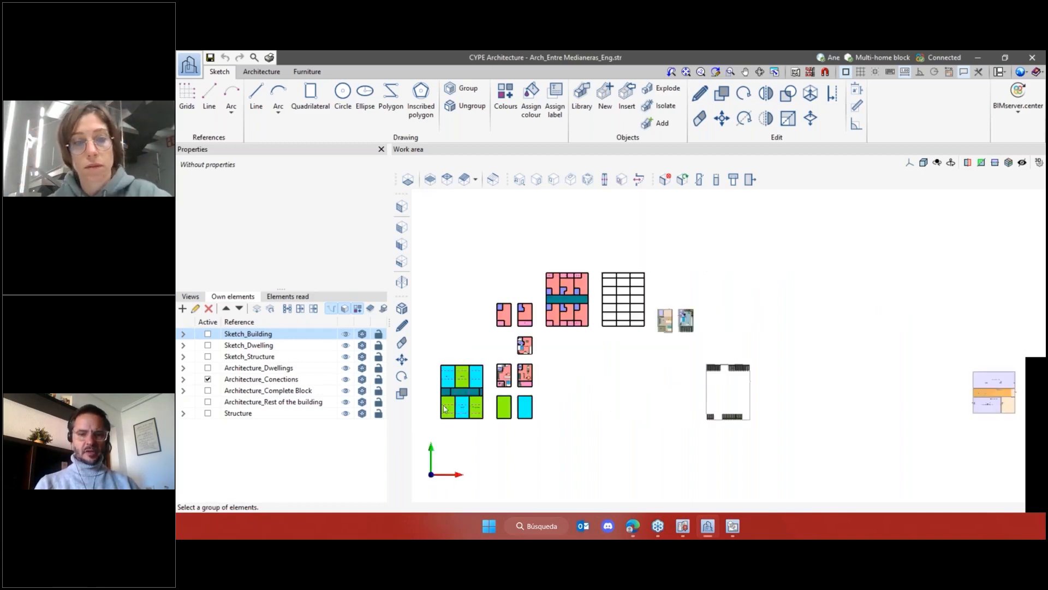
scroll(434, 407, up, 3)
scroll(457, 405, up, 5)
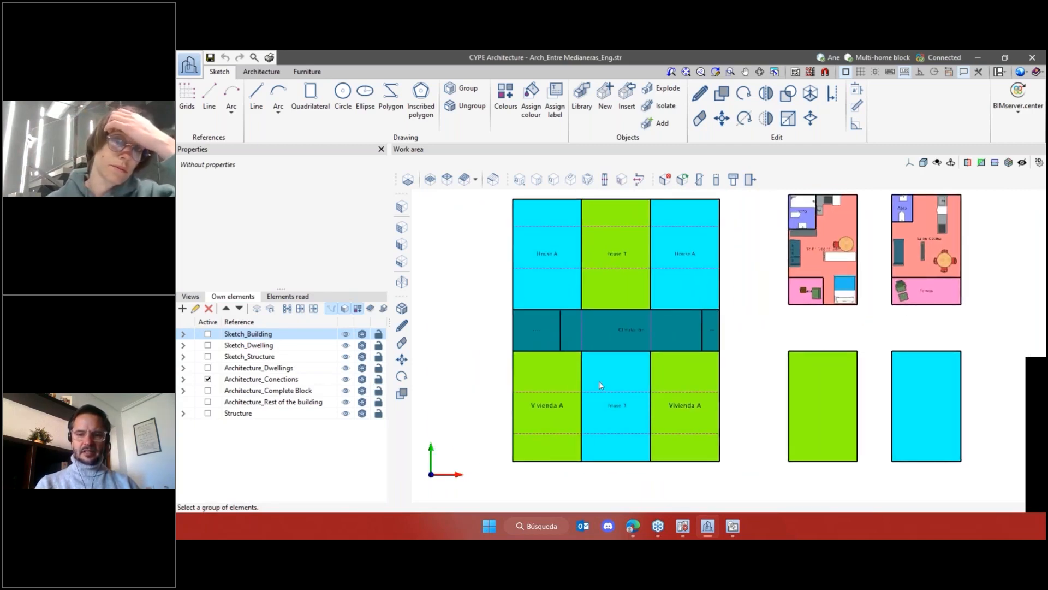
scroll(599, 382, down, 1)
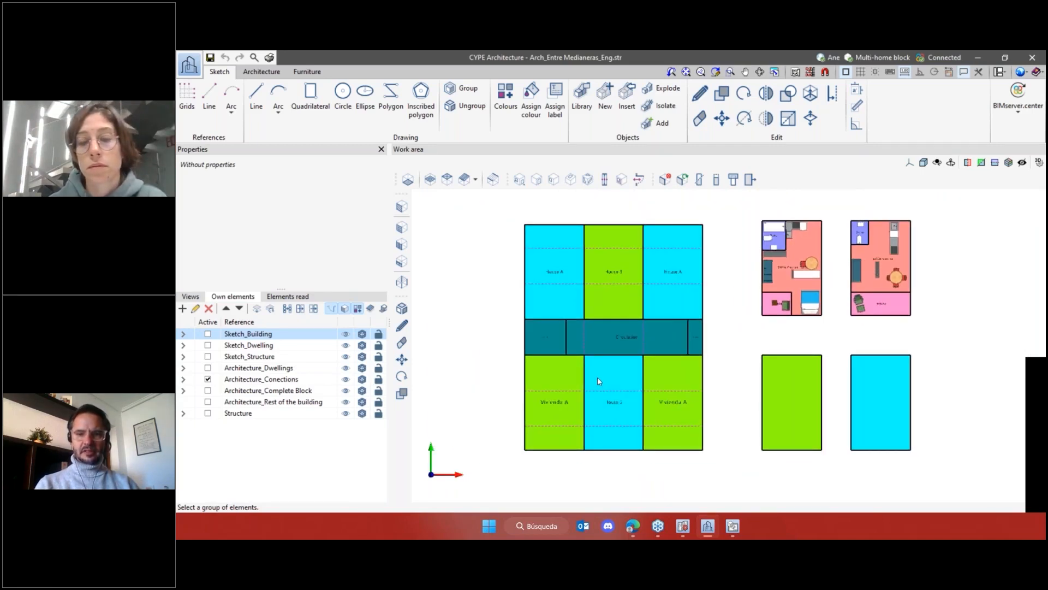
scroll(598, 377, up, 2)
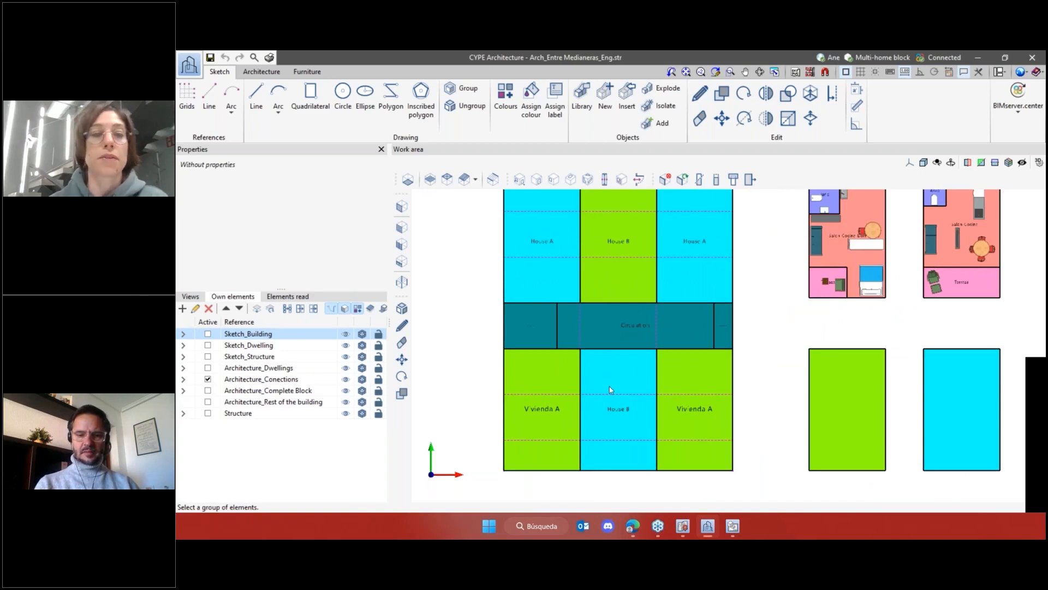
scroll(600, 382, down, 1)
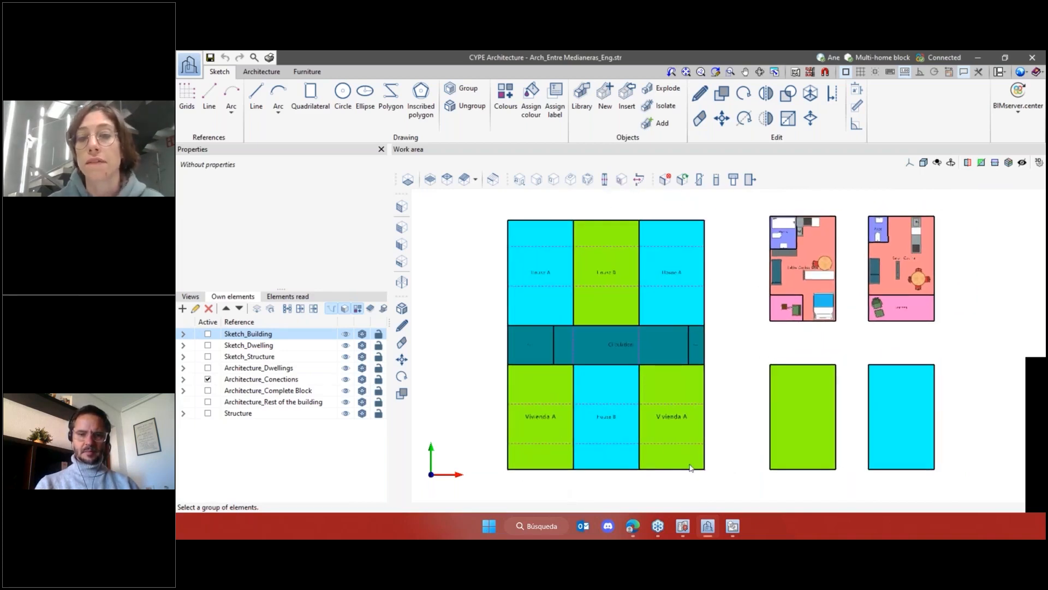
scroll(564, 344, up, 1)
scroll(638, 355, down, 2)
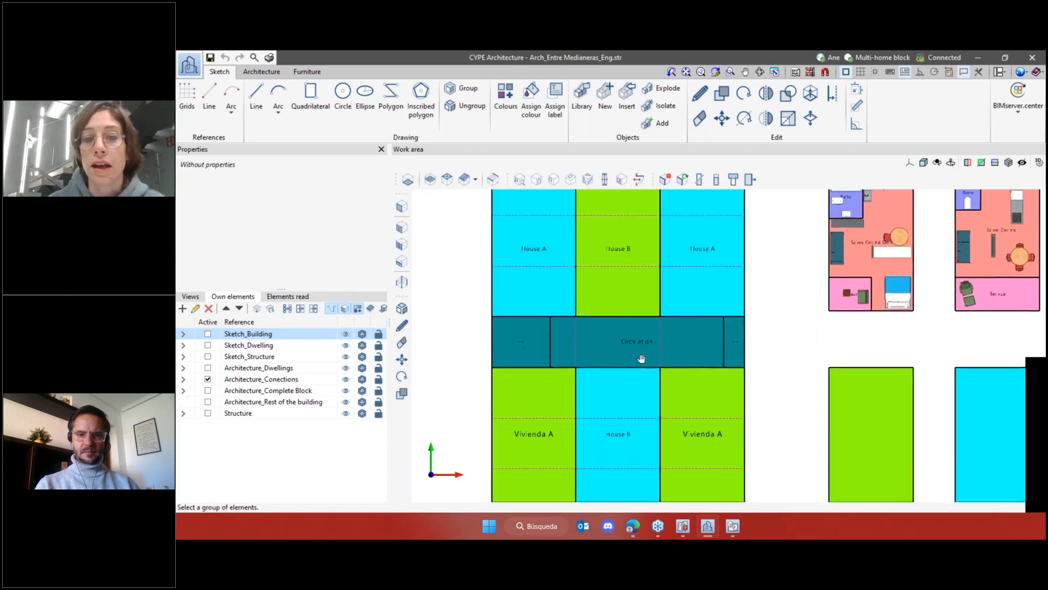
middle_drag(727, 366, 715, 409)
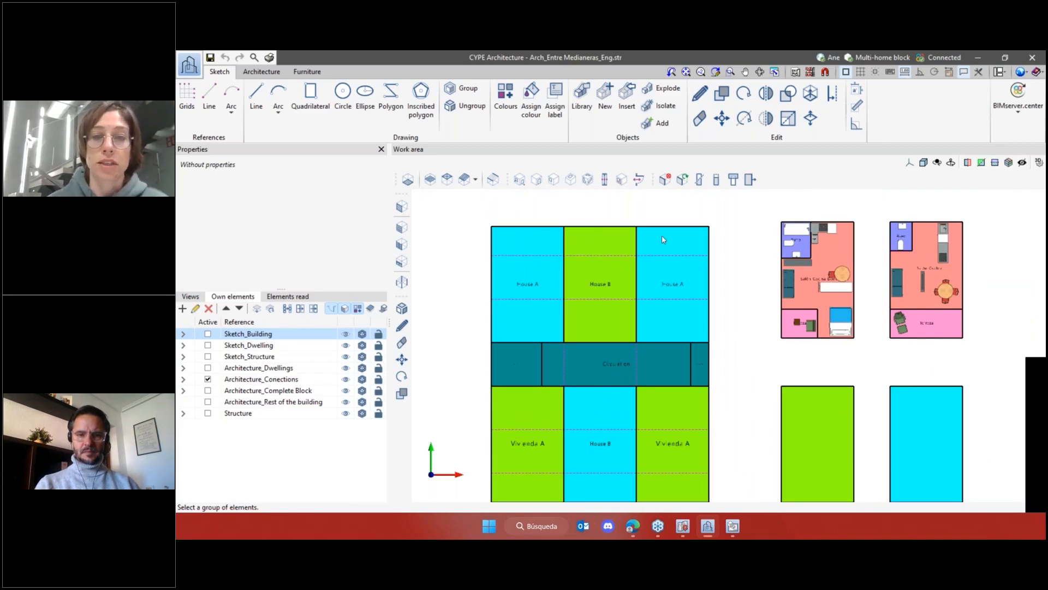
scroll(566, 368, down, 1)
middle_drag(566, 367, 565, 342)
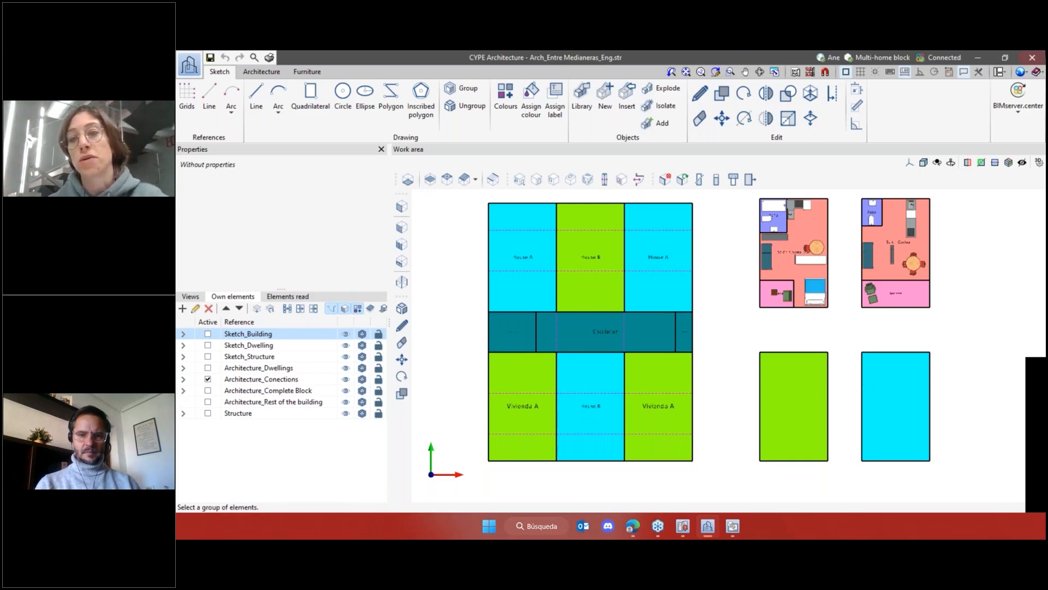
Examine the two furnished ground-floor dwelling sketches beside the block layout and review the available furniture and appliance tools
middle_drag(906, 323, 847, 321)
middle_drag(929, 338, 907, 345)
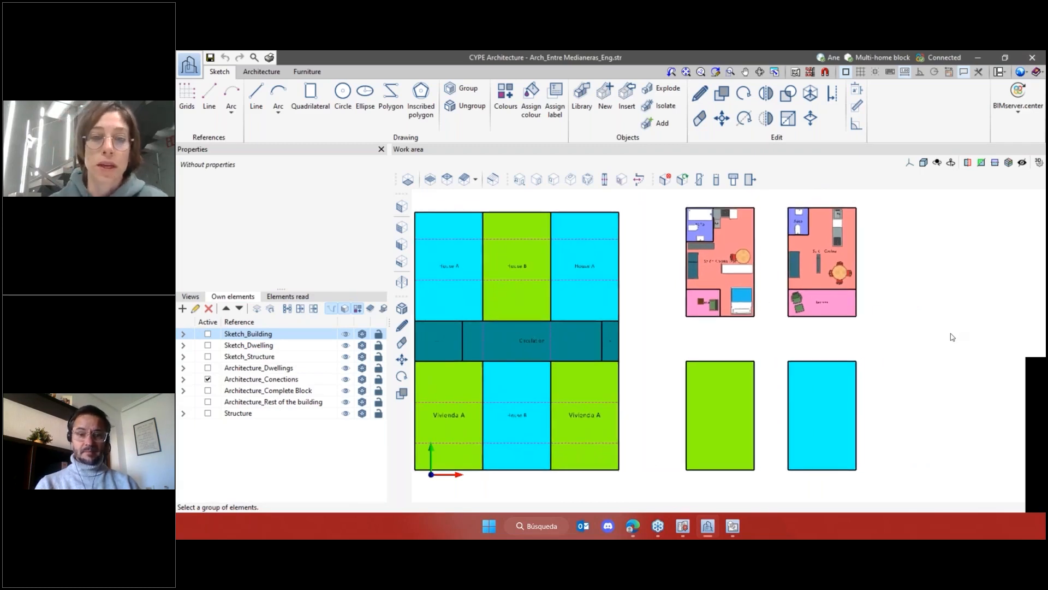
scroll(951, 334, down, 1)
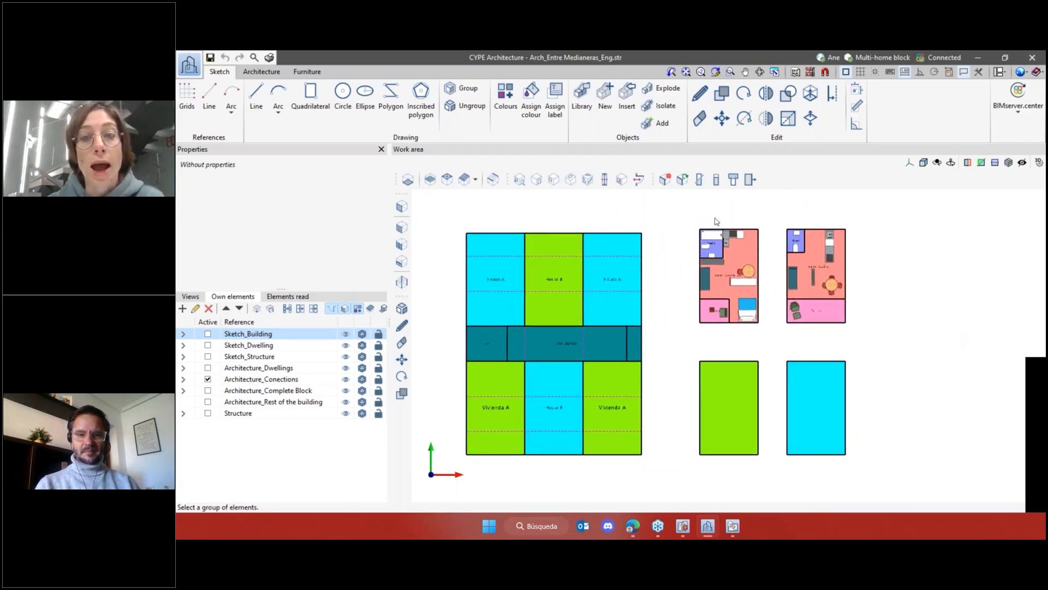
scroll(843, 325, up, 1)
scroll(842, 325, up, 2)
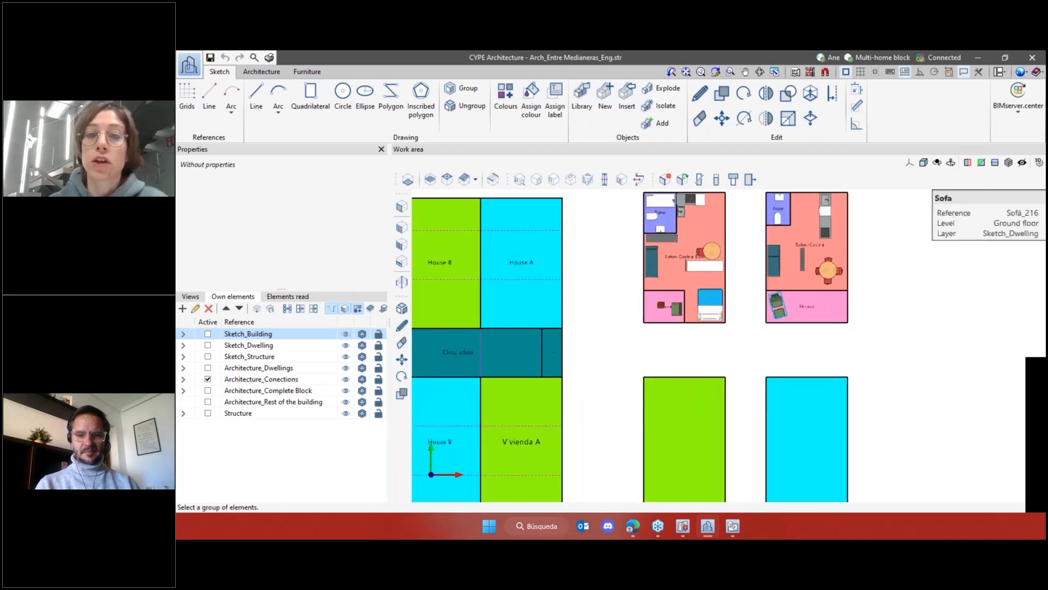
click(312, 73)
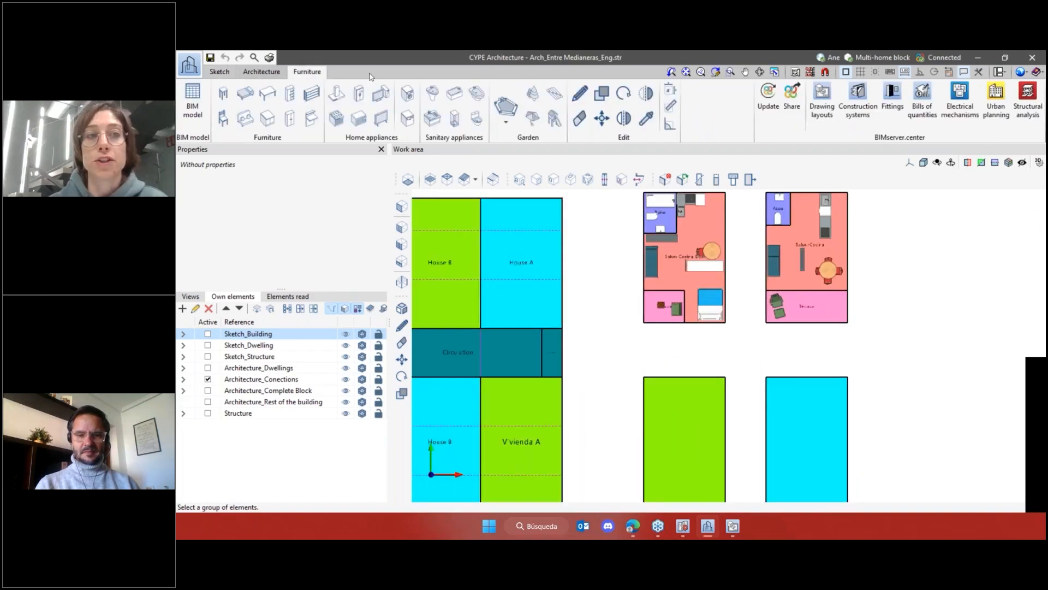
click(220, 78)
Compare the furnished floor plans of the dwelling types, including the bedroom floor and the unfurnished sketches above them
scroll(826, 299, down, 1)
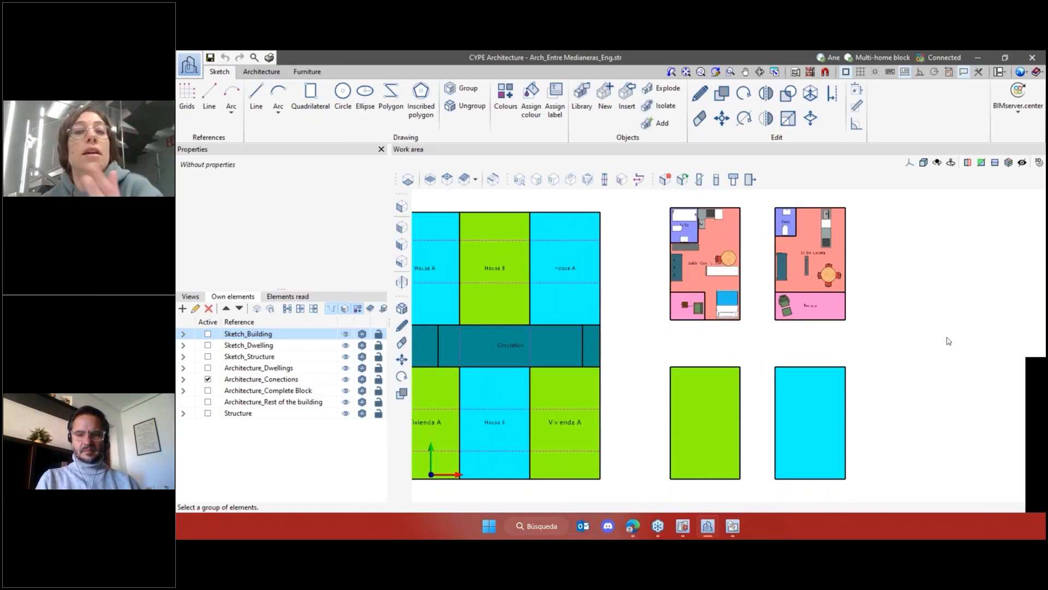
scroll(878, 294, up, 2)
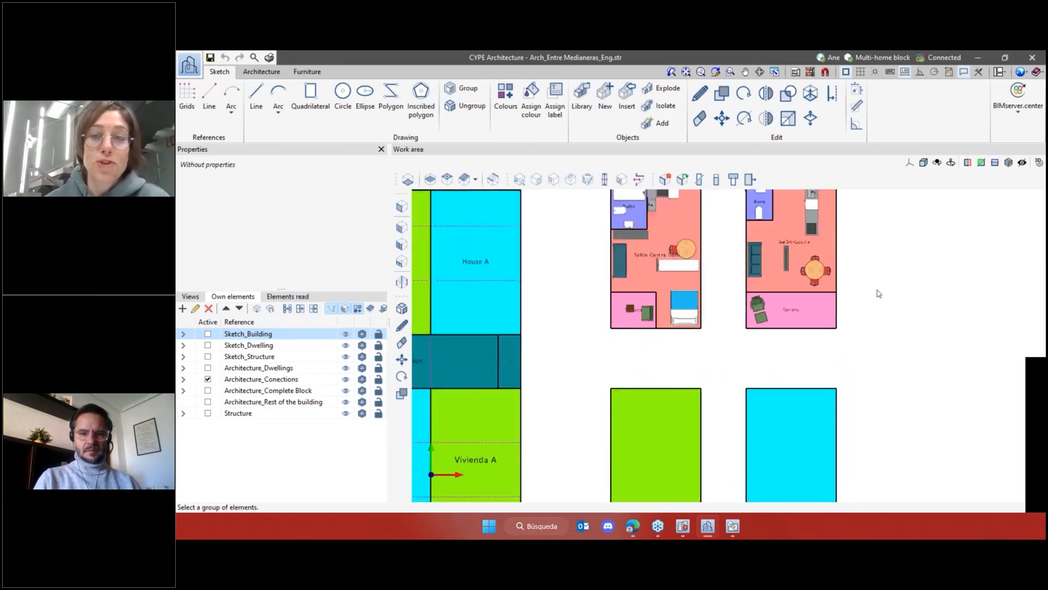
scroll(879, 294, up, 1)
middle_drag(889, 296, 852, 321)
scroll(644, 312, down, 4)
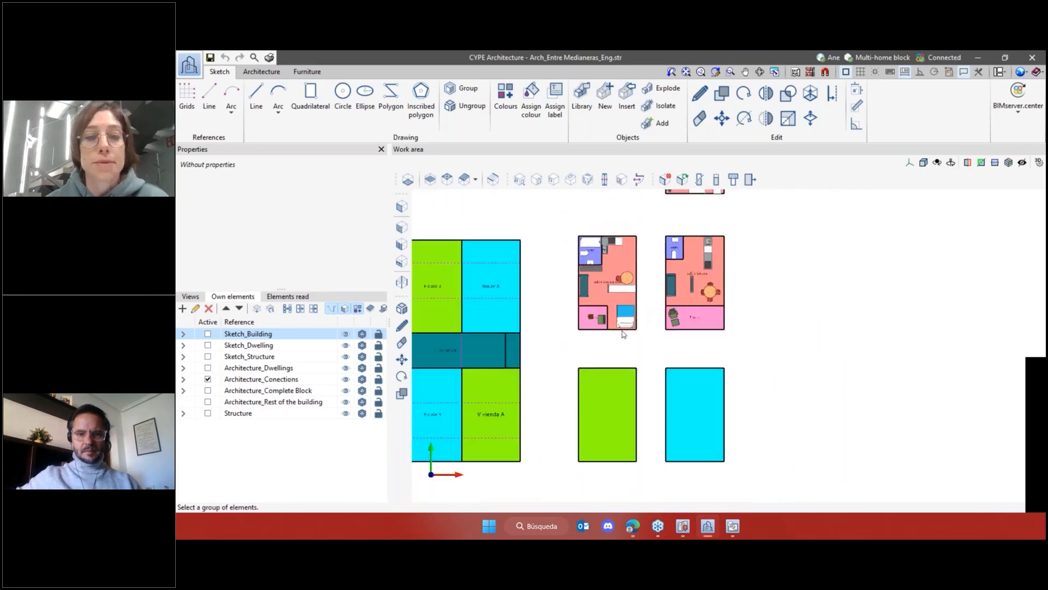
scroll(600, 290, up, 2)
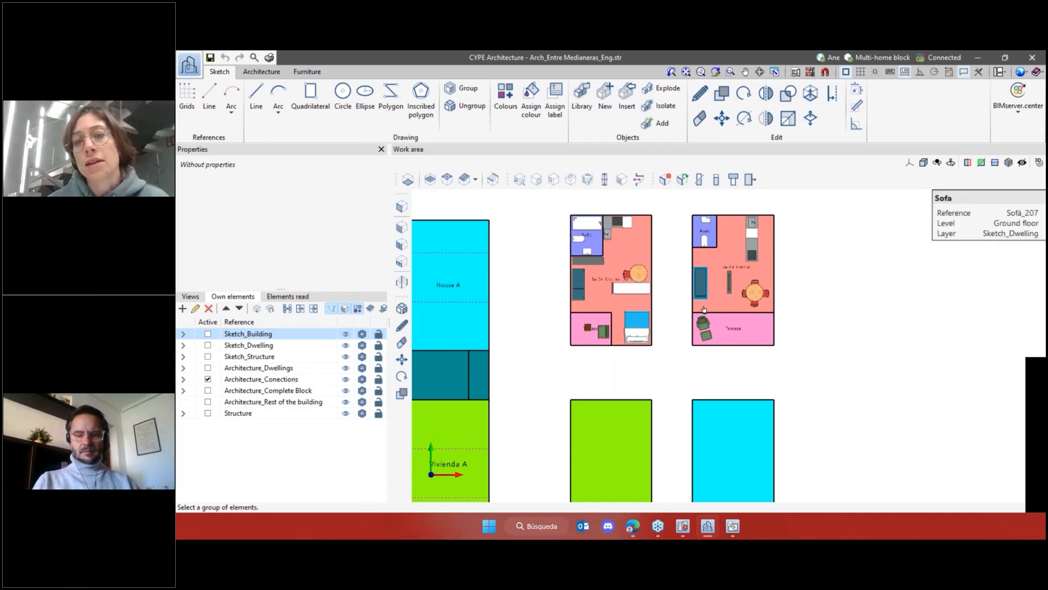
scroll(772, 301, down, 3)
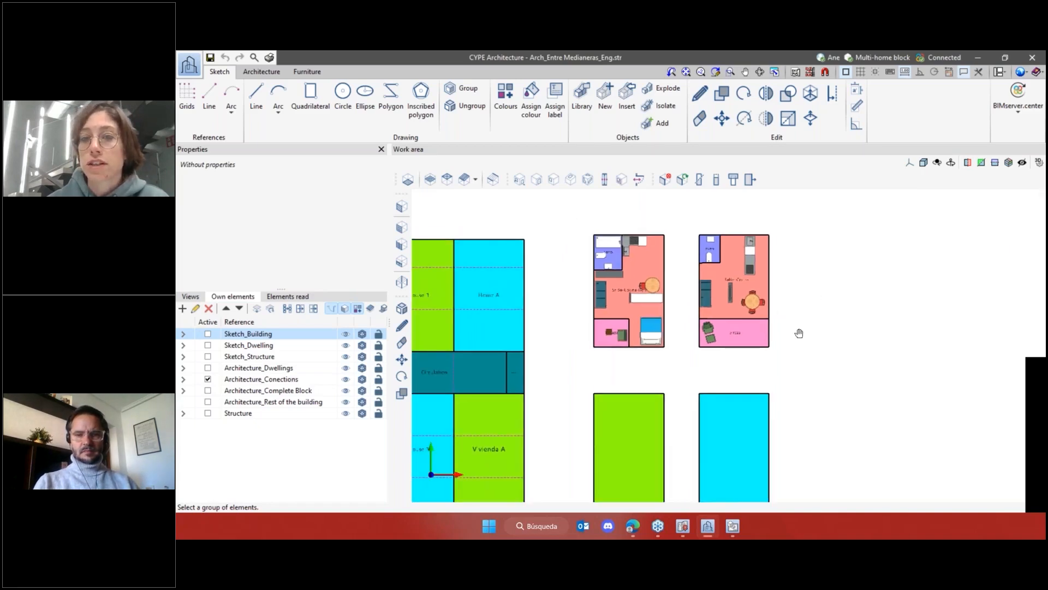
scroll(767, 286, down, 2)
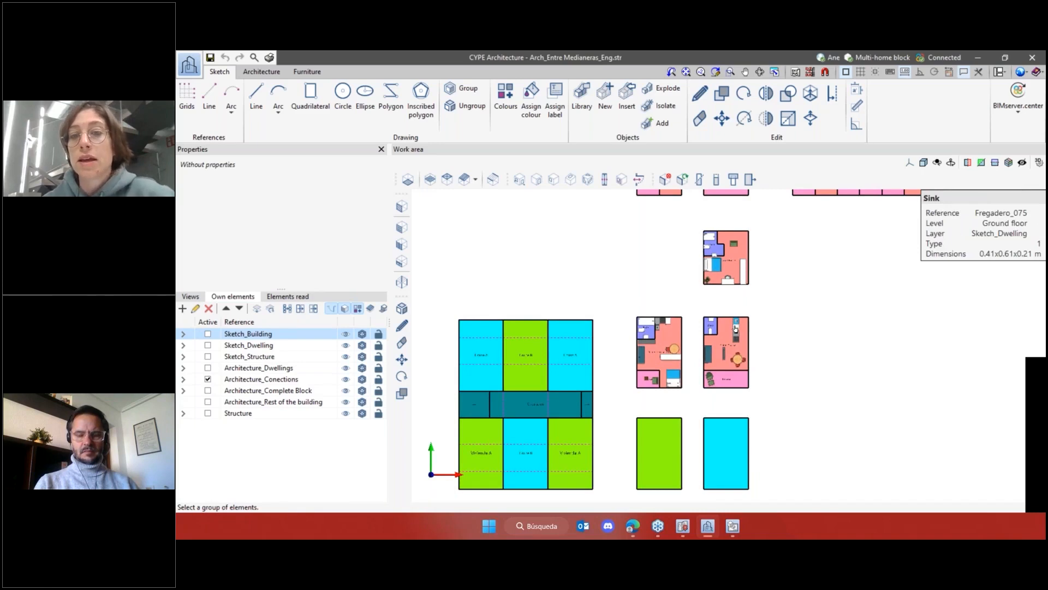
scroll(732, 275, up, 1)
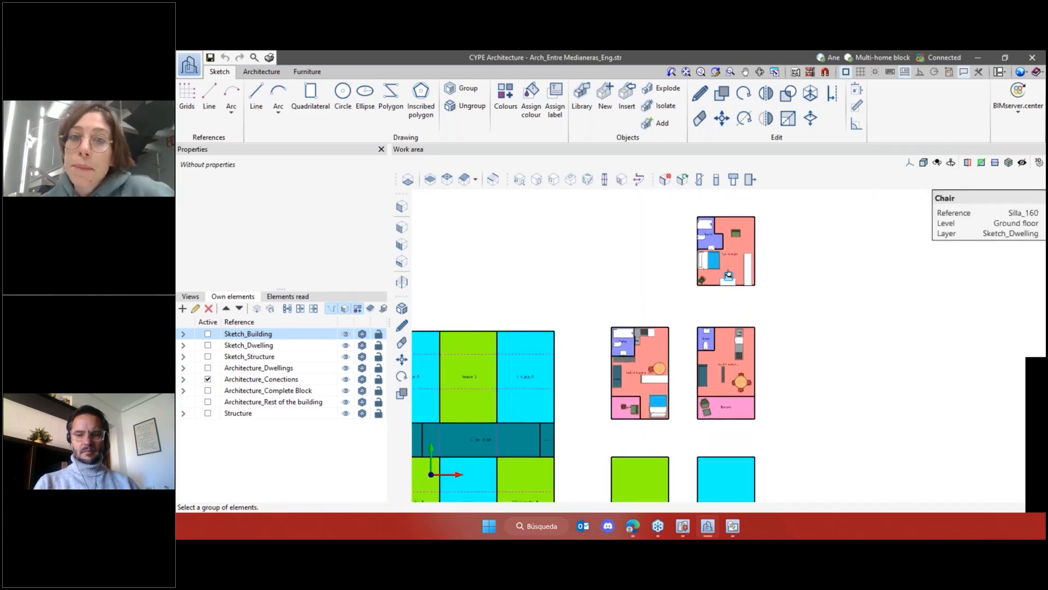
scroll(728, 275, up, 1)
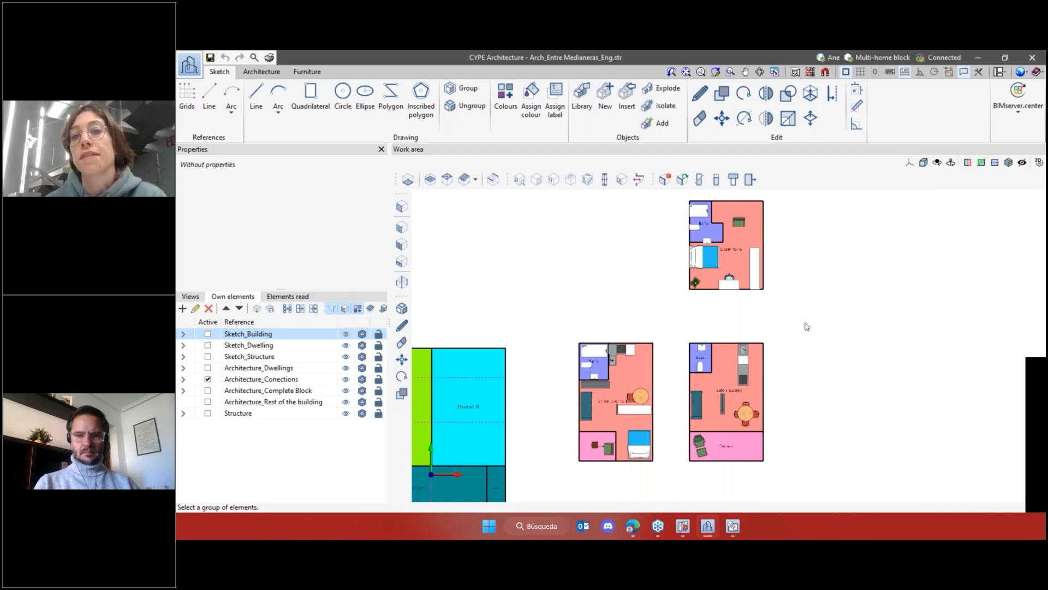
scroll(713, 292, up, 2)
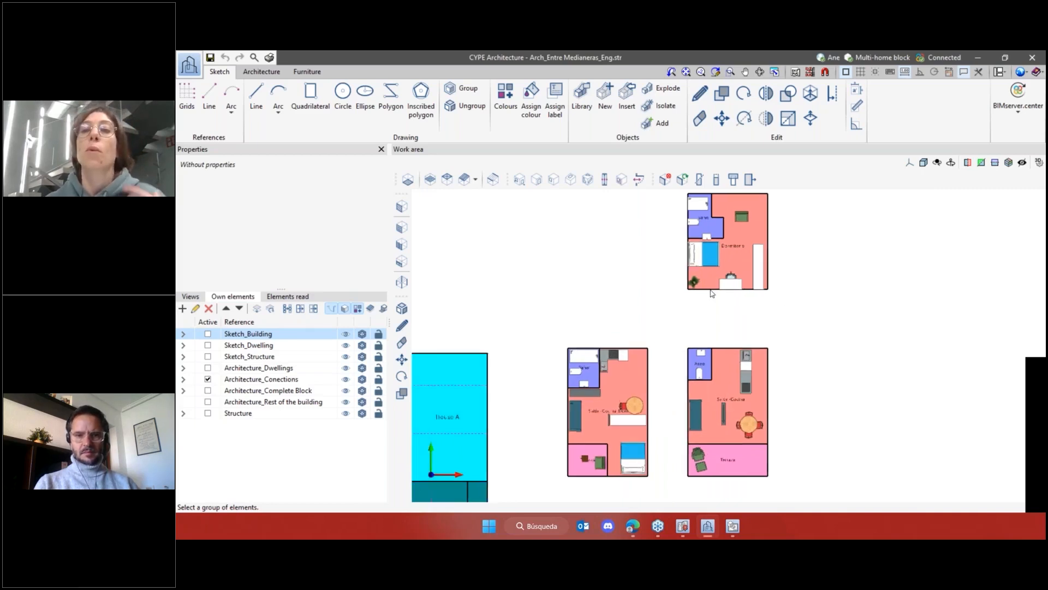
scroll(795, 347, down, 3)
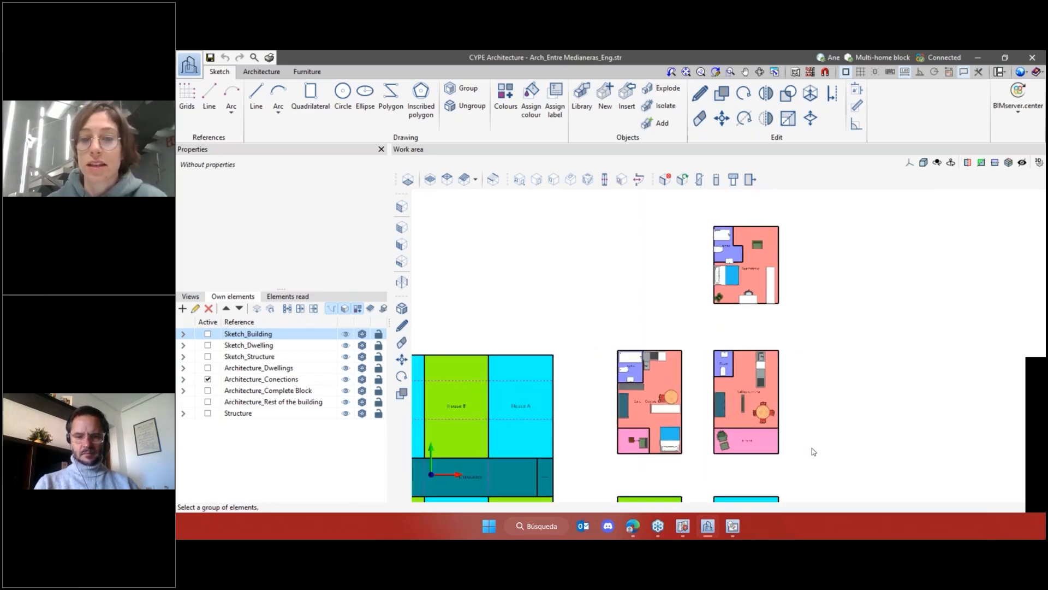
scroll(812, 451, up, 1)
middle_drag(785, 443, 764, 454)
scroll(775, 422, down, 2)
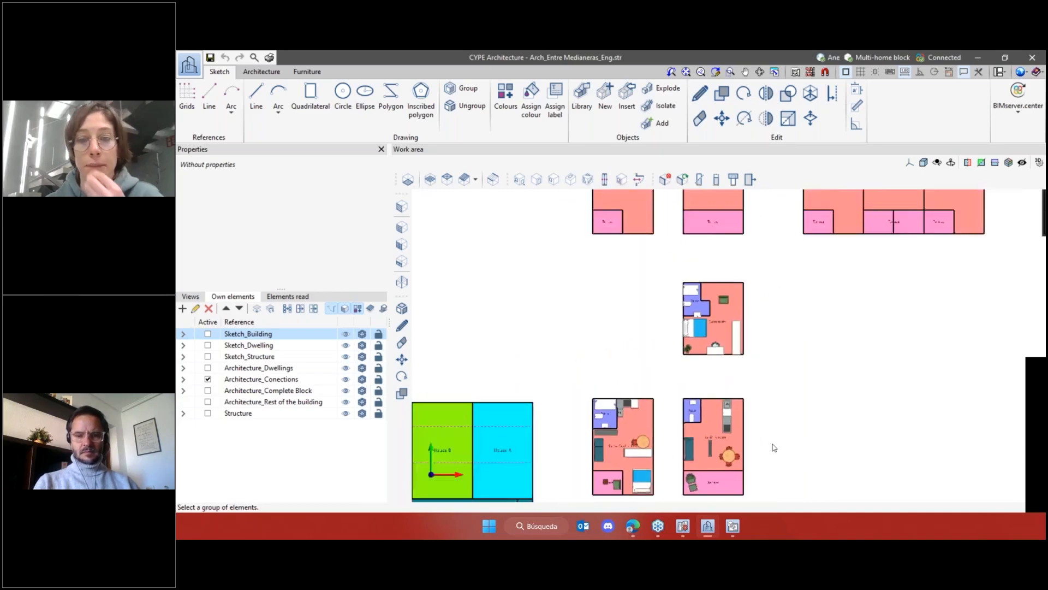
scroll(784, 423, down, 1)
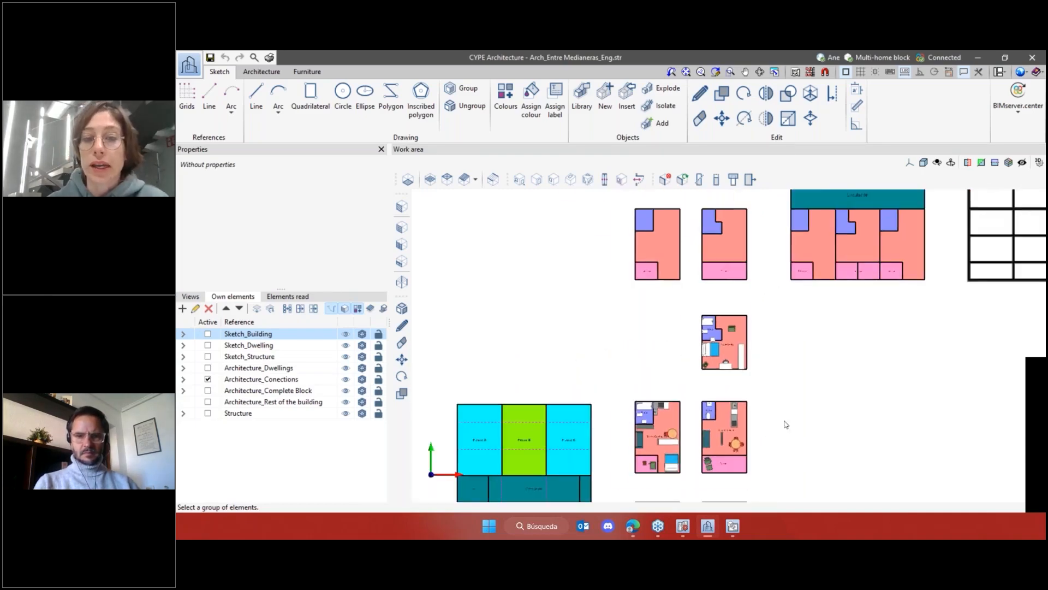
Return to a 3D view and examine how the dwelling volumes relate to the stacked building sketch and the structure
middle_drag(784, 424, 732, 386)
scroll(707, 222, up, 3)
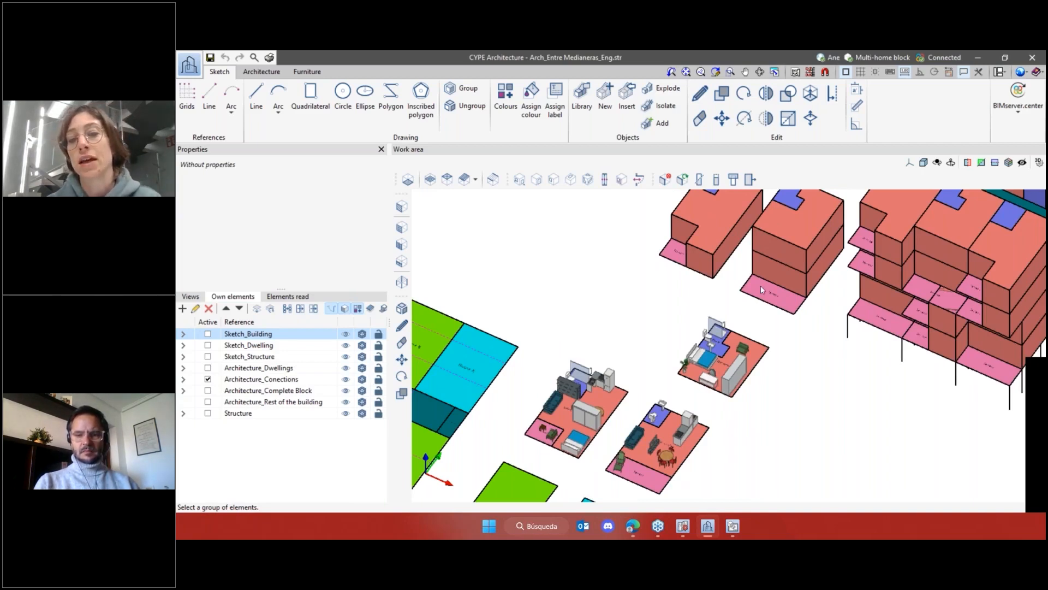
scroll(825, 294, down, 1)
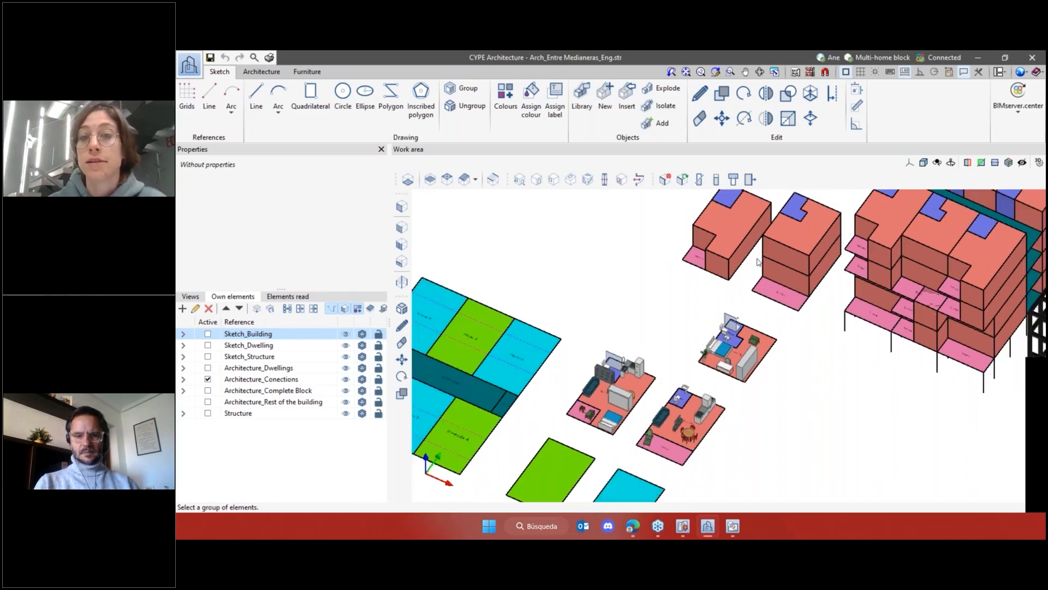
scroll(817, 342, down, 1)
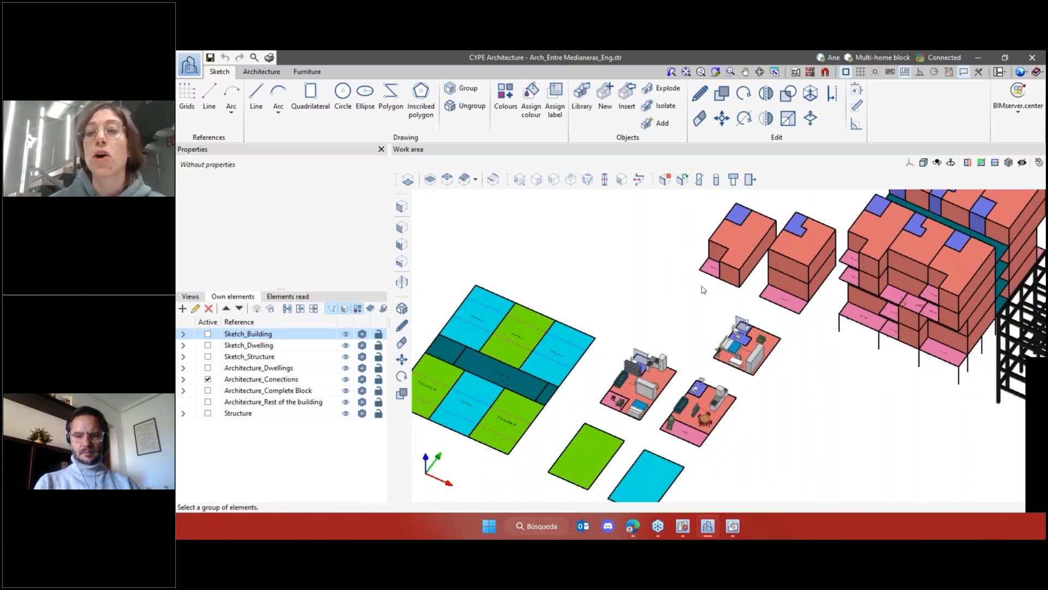
scroll(699, 291, down, 1)
scroll(699, 291, down, 1)
shift+middle_drag(837, 289, 778, 343)
scroll(844, 377, up, 2)
scroll(868, 330, down, 2)
scroll(742, 325, up, 2)
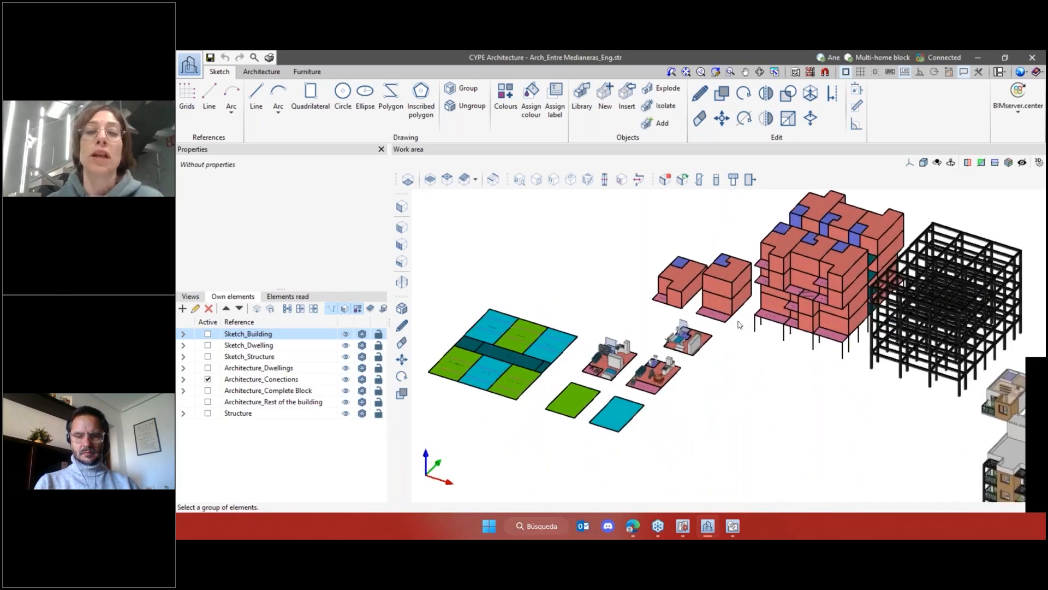
scroll(707, 392, up, 1)
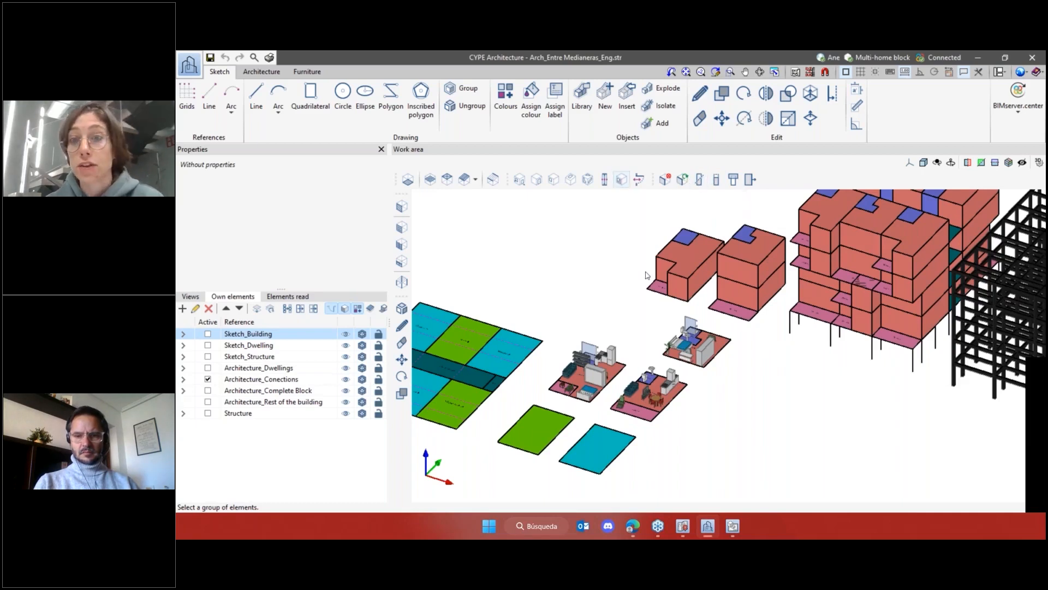
scroll(645, 252, down, 1)
middle_drag(573, 251, 589, 266)
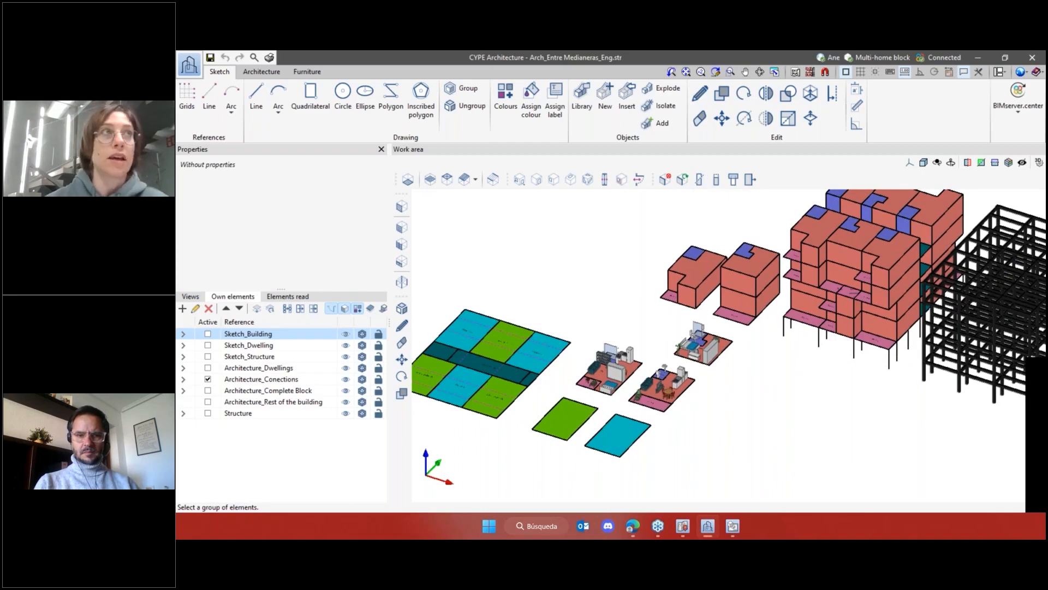
scroll(638, 218, down, 5)
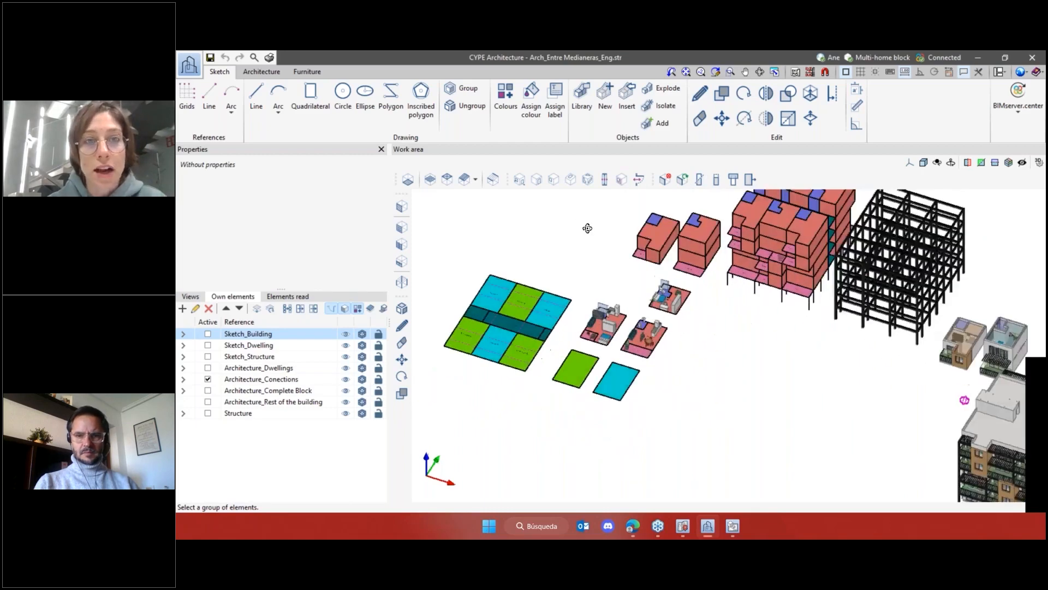
Examine the block layout, furnished dwelling sketches and dwelling volumes, and compare the Architecture tools with the Sketch tools
scroll(633, 218, up, 2)
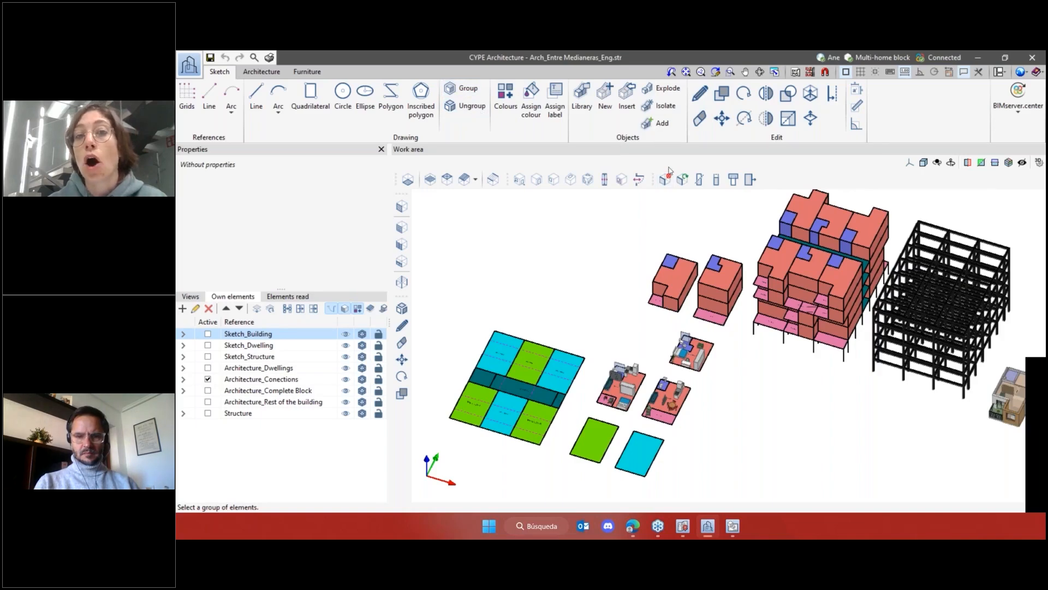
scroll(674, 267, down, 1)
scroll(626, 415, up, 3)
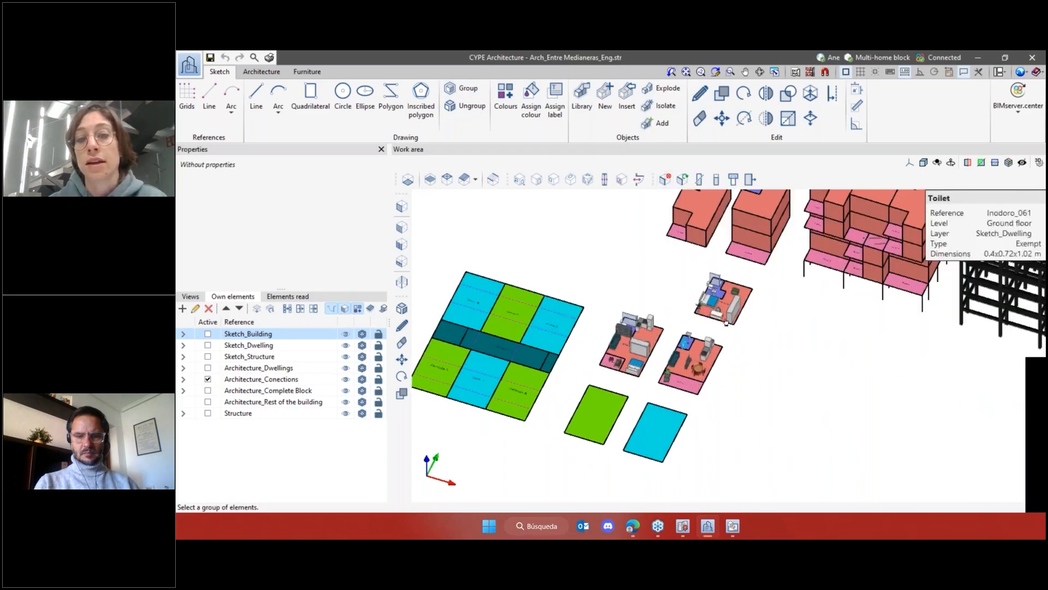
scroll(622, 487, up, 2)
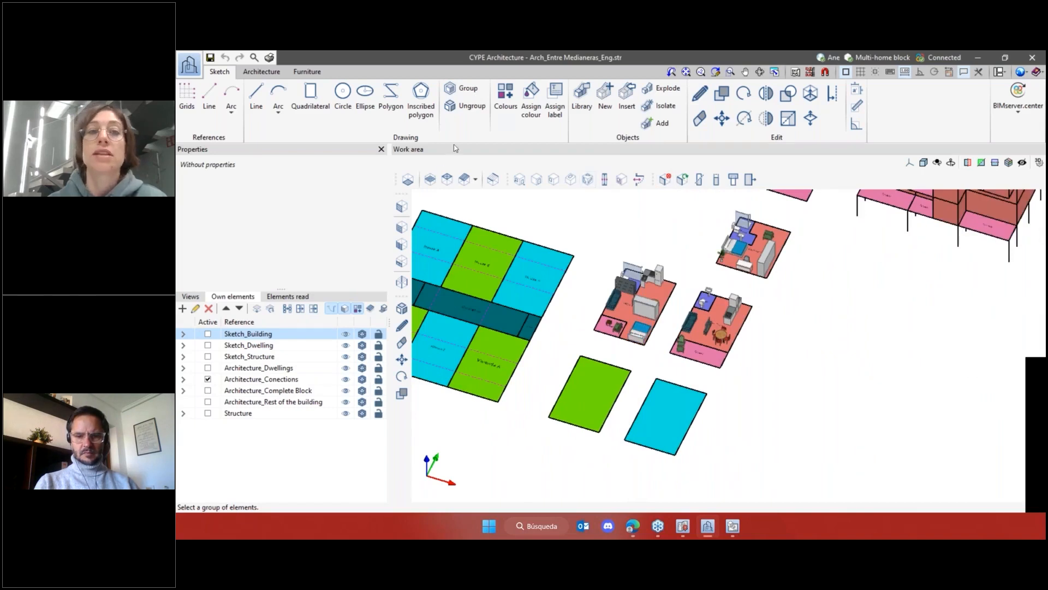
click(274, 71)
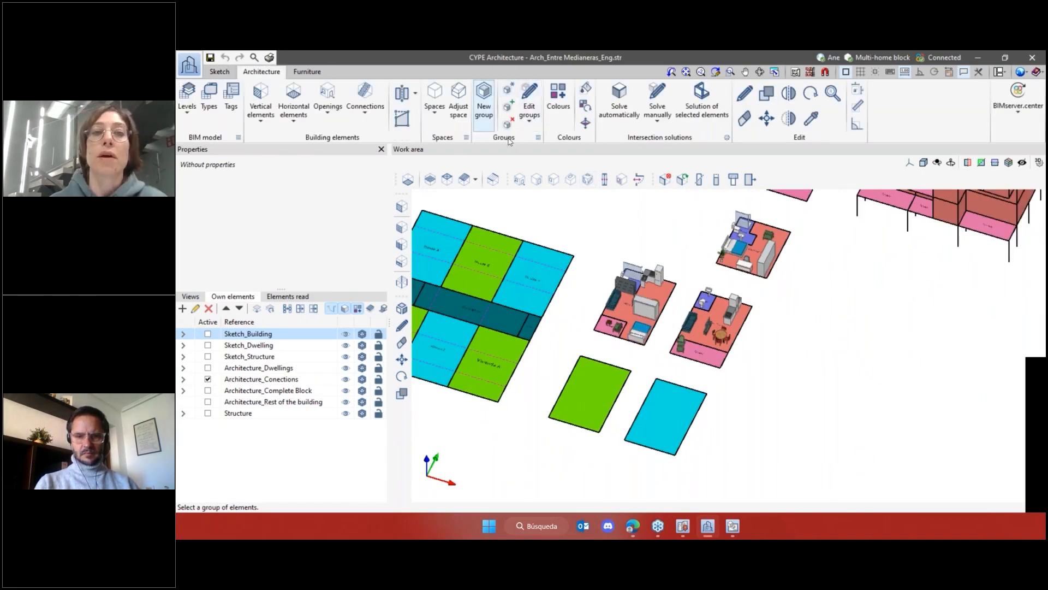
click(223, 74)
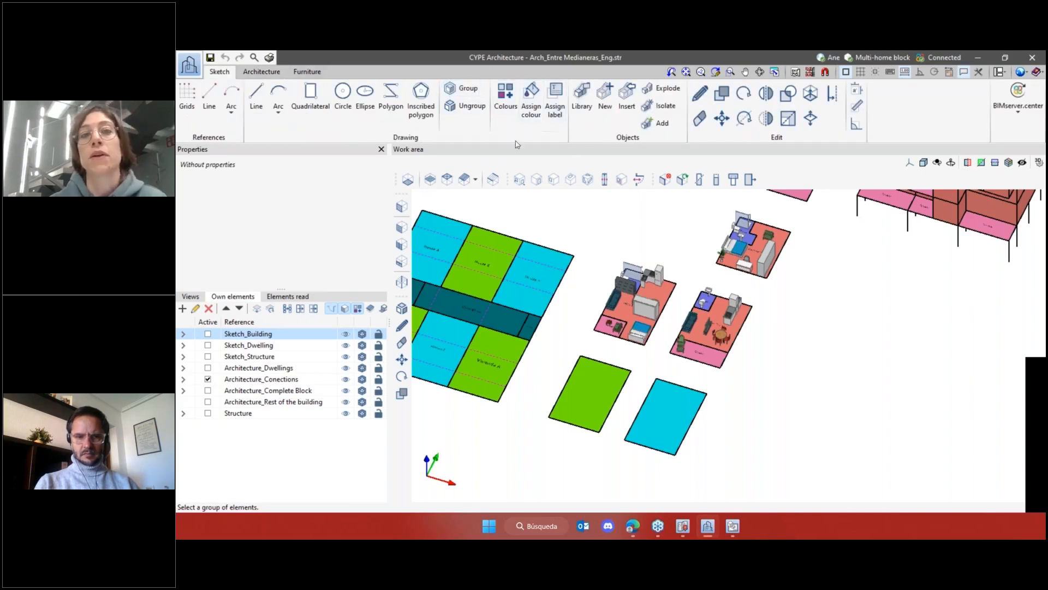
scroll(832, 360, down, 3)
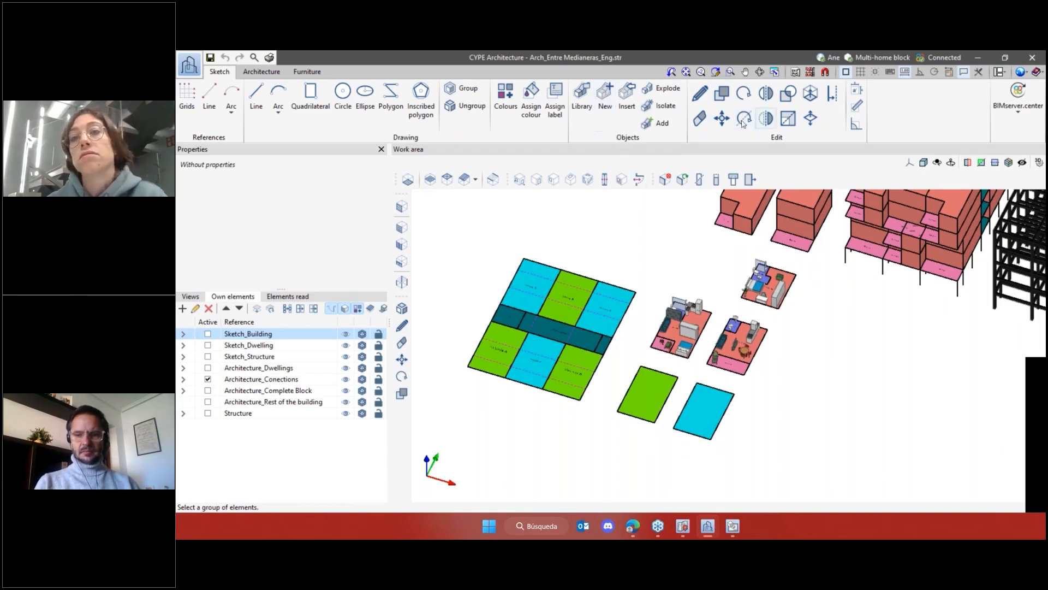
Group all elements of the coloured block layout, including the House A and House B plots and the circulation strip
click(722, 118)
scroll(692, 394, up, 2)
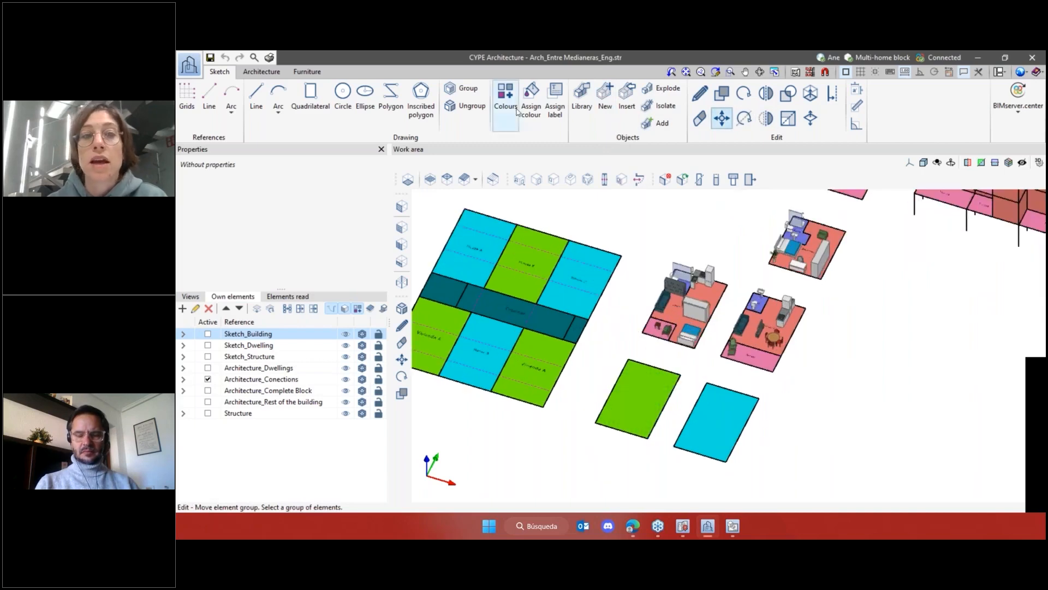
click(461, 88)
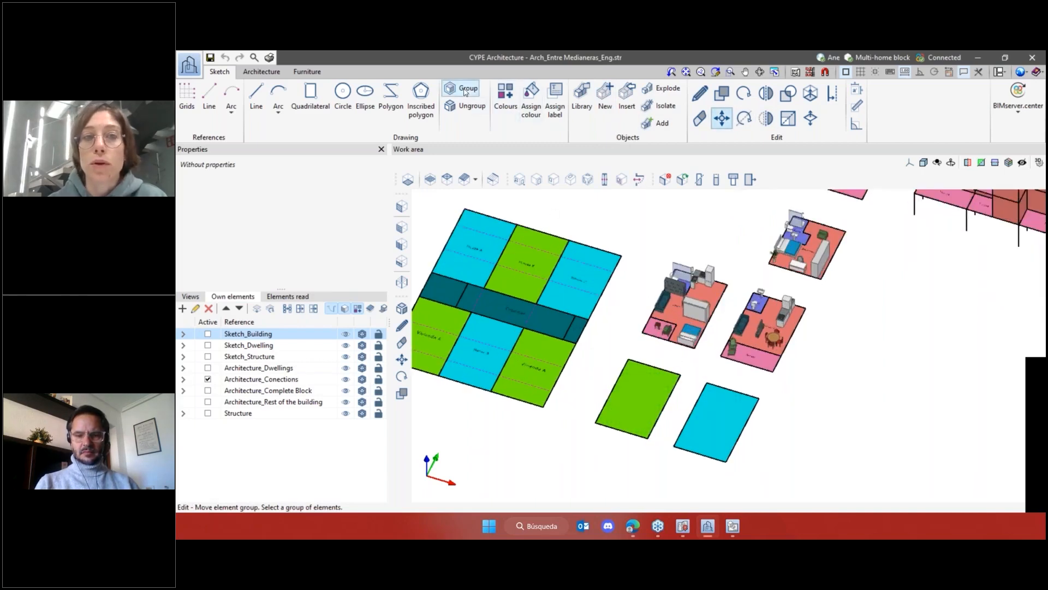
scroll(700, 419, down, 2)
scroll(699, 419, up, 2)
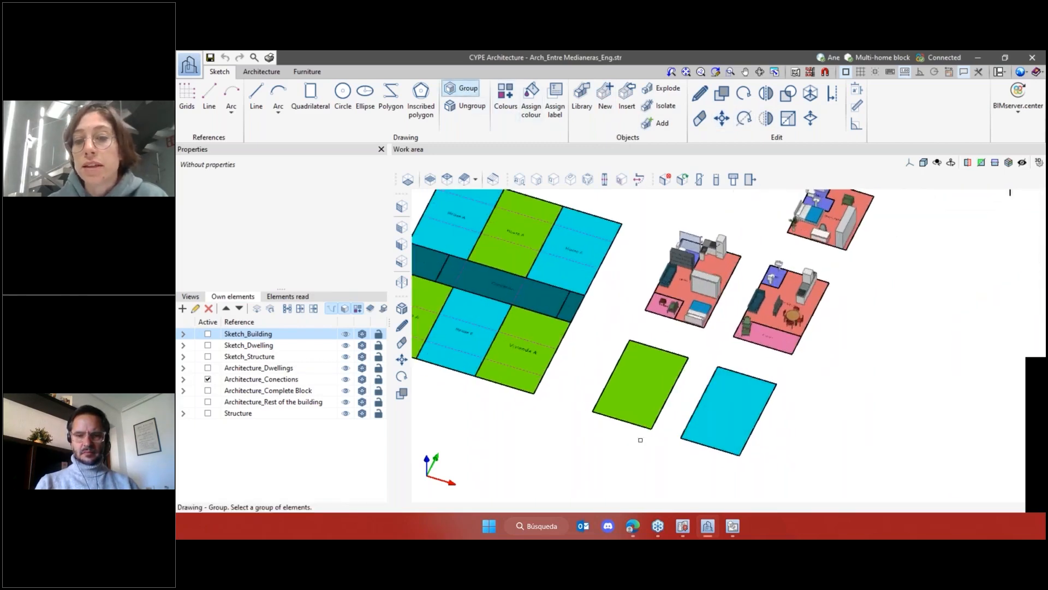
shift+middle_drag(640, 438, 667, 438)
scroll(612, 271, down, 1)
scroll(612, 271, down, 1)
drag(620, 221, 444, 411)
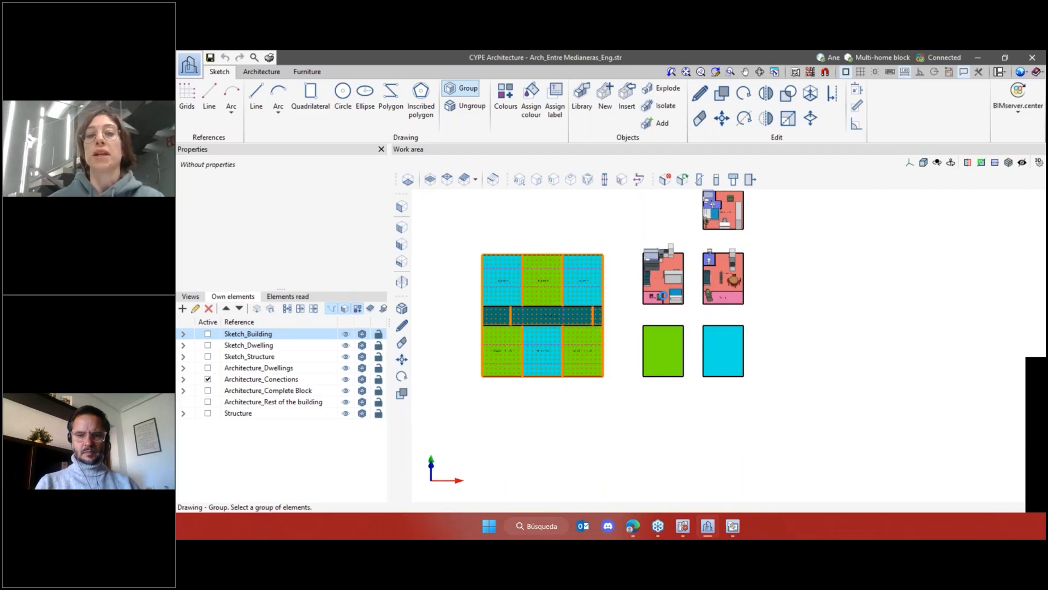
Use the Move command to check that the coloured block layout is picked as a single group, in plan and 3D
click(722, 118)
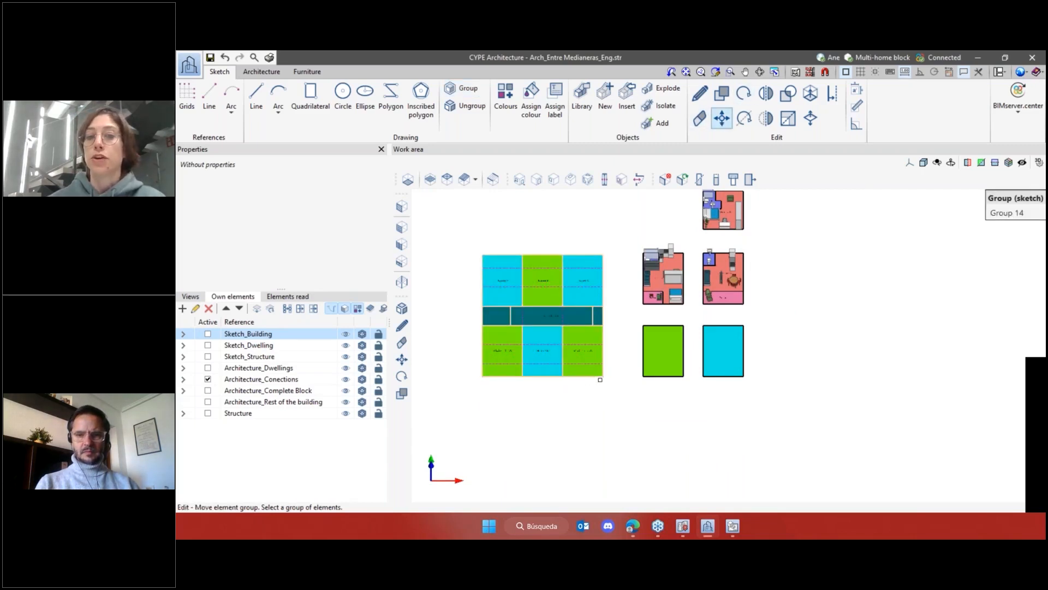
middle_drag(495, 296, 612, 372)
click(612, 372)
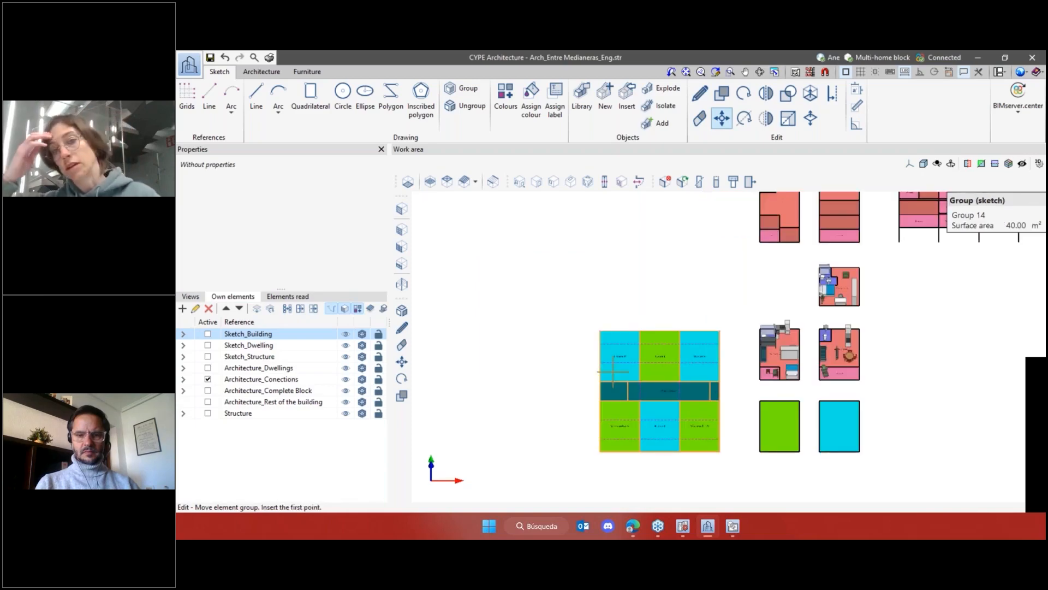
right_drag(739, 366, 704, 352)
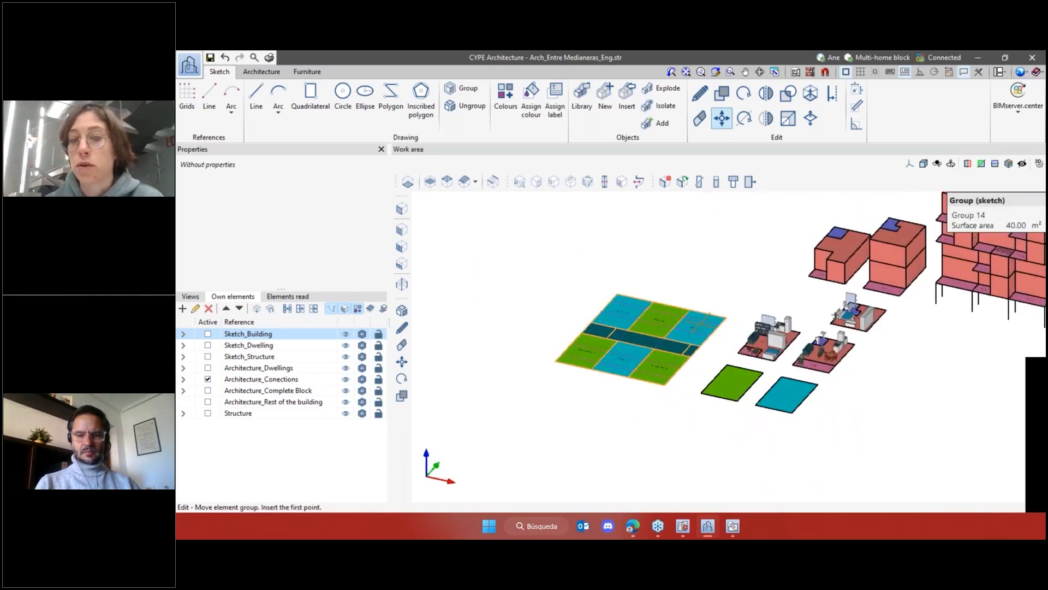
middle_drag(710, 382, 679, 416)
scroll(682, 414, up, 3)
scroll(683, 416, down, 3)
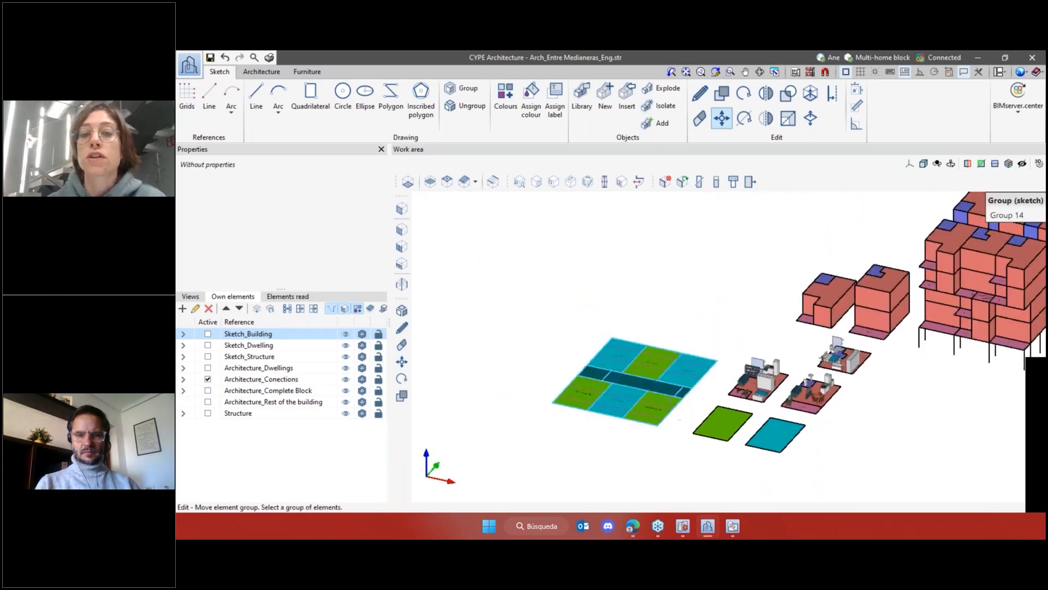
Extrude the green corner plot beside the blue House B plot in the grouped layout to a height of about 5 m
scroll(666, 460, up, 2)
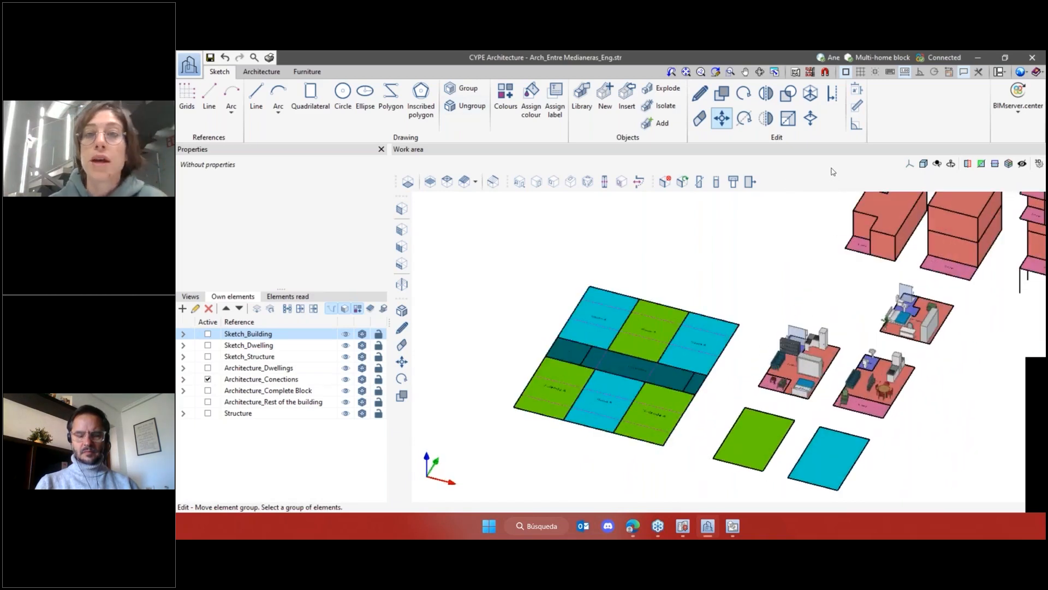
click(815, 96)
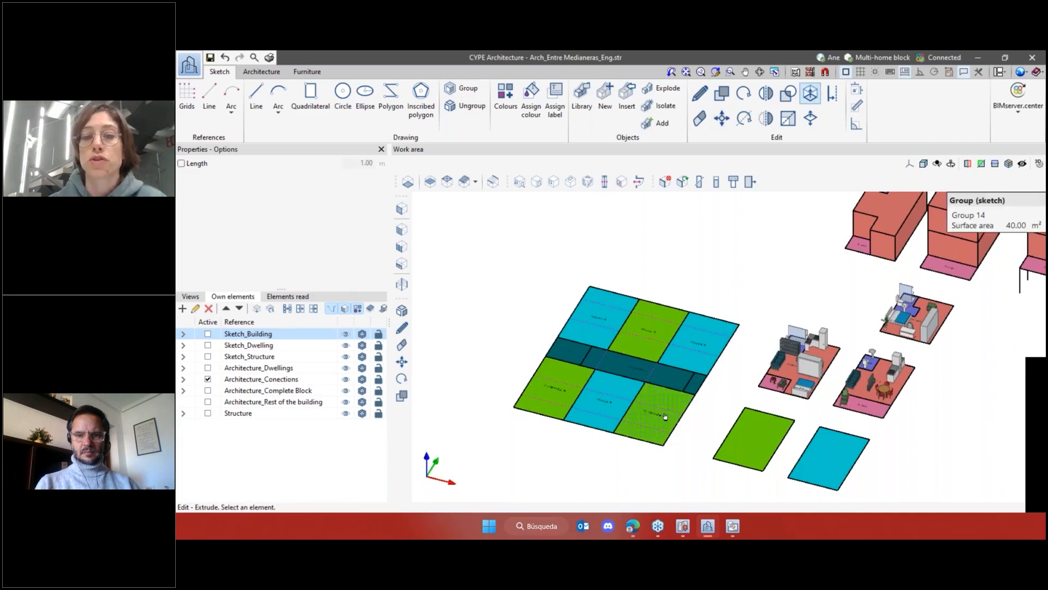
scroll(662, 417, up, 3)
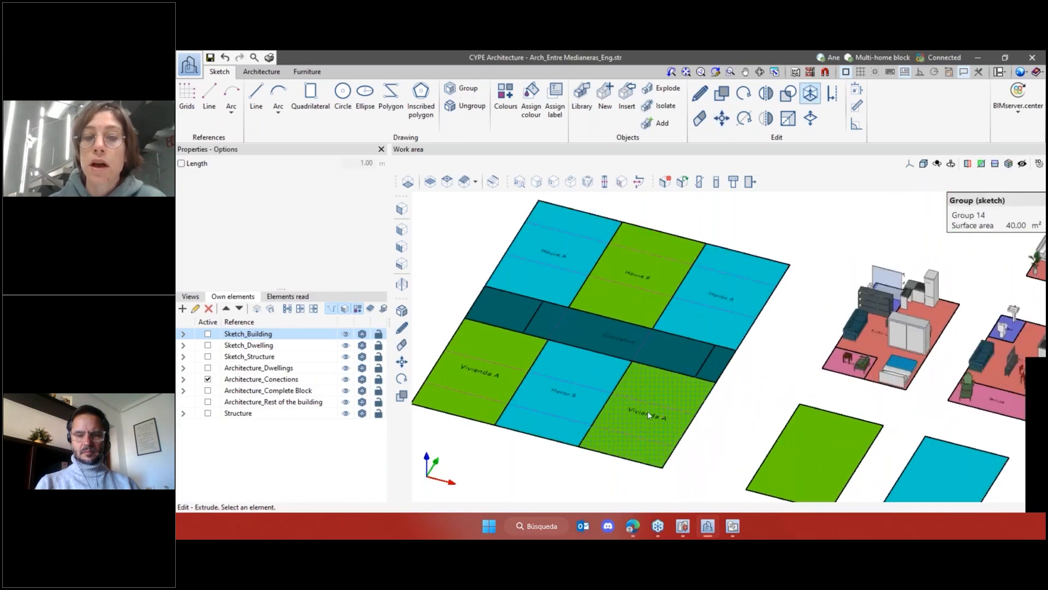
click(706, 395)
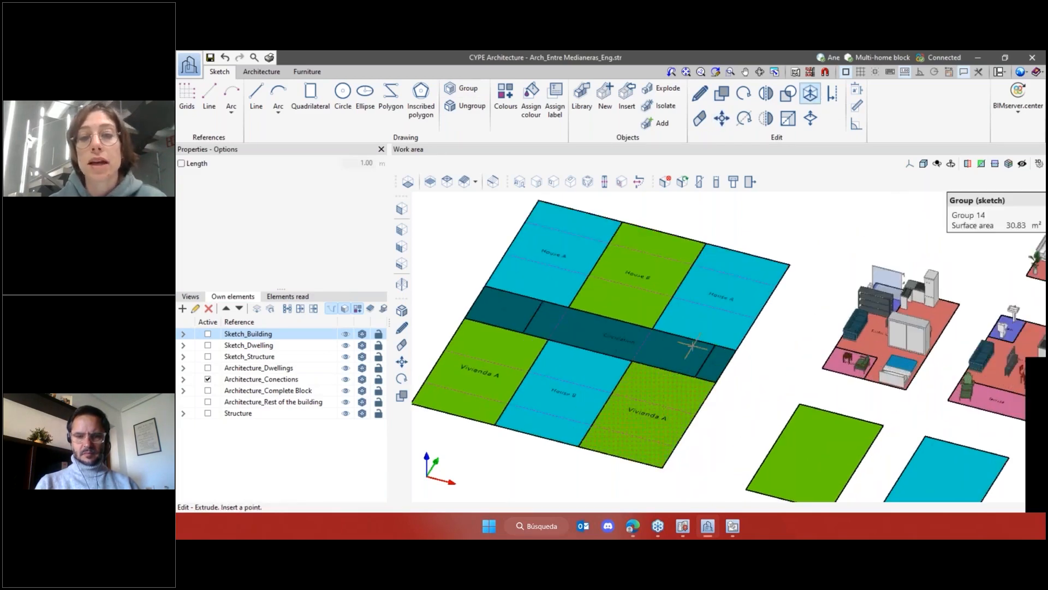
click(665, 343)
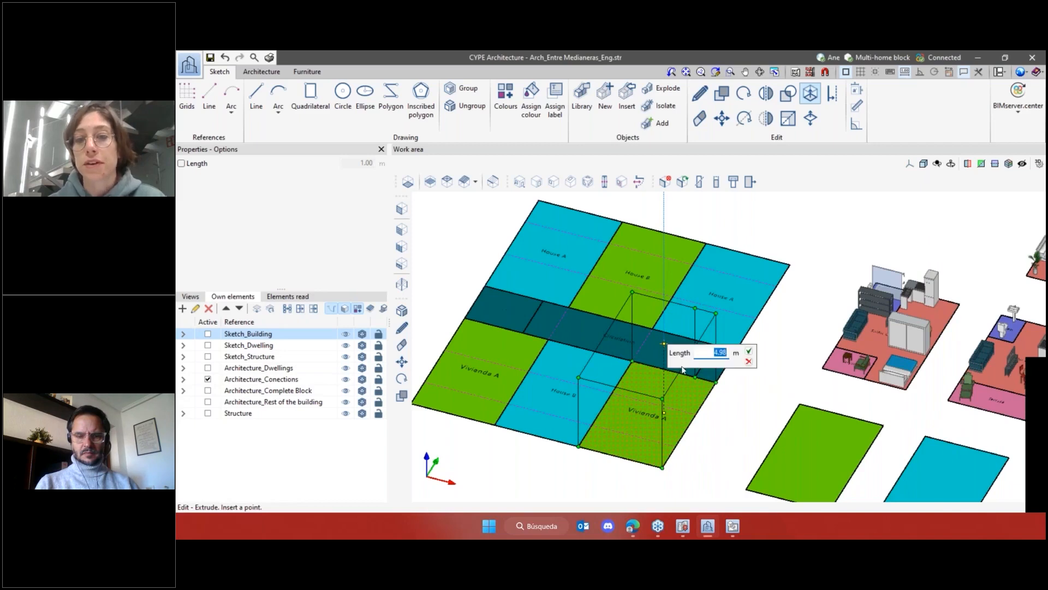
text(3)
key(Return)
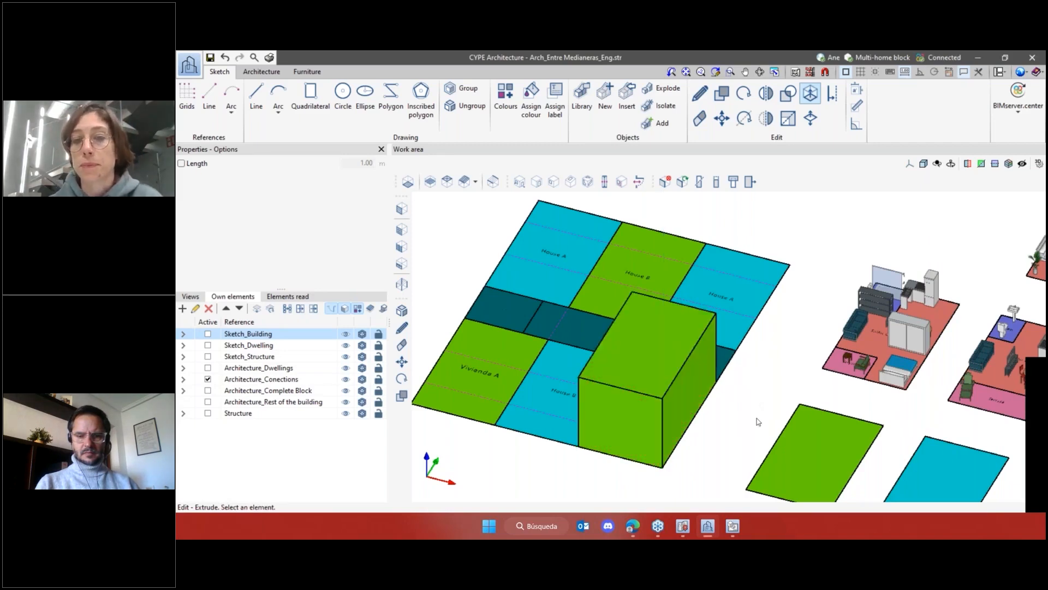
Check with the Move command that the extruded plot is still picked together with the rest of the block layout group
scroll(651, 372, down, 4)
click(722, 118)
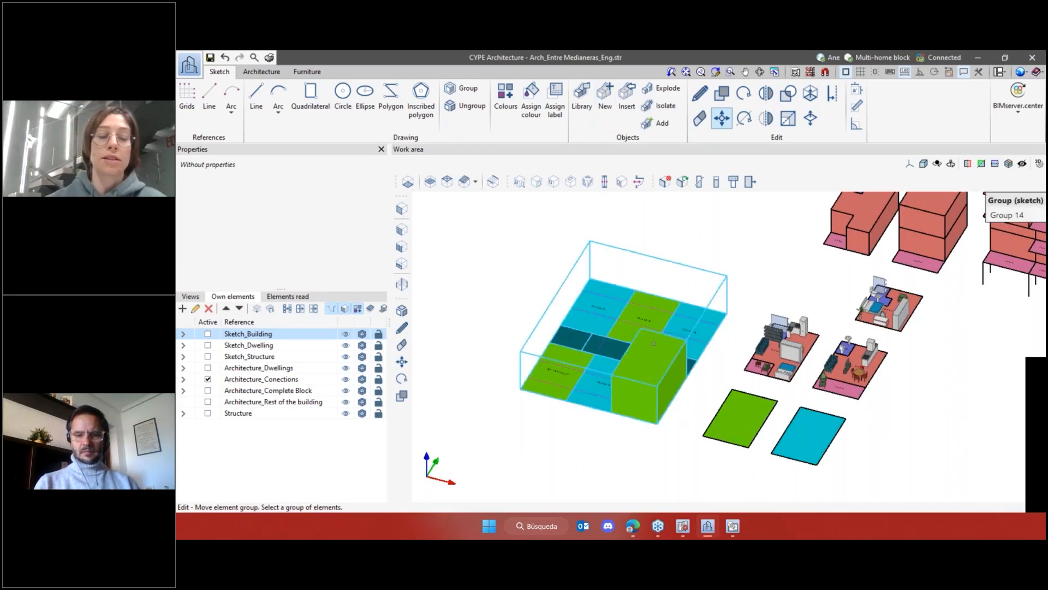
middle_drag(569, 294, 540, 306)
scroll(540, 305, down, 3)
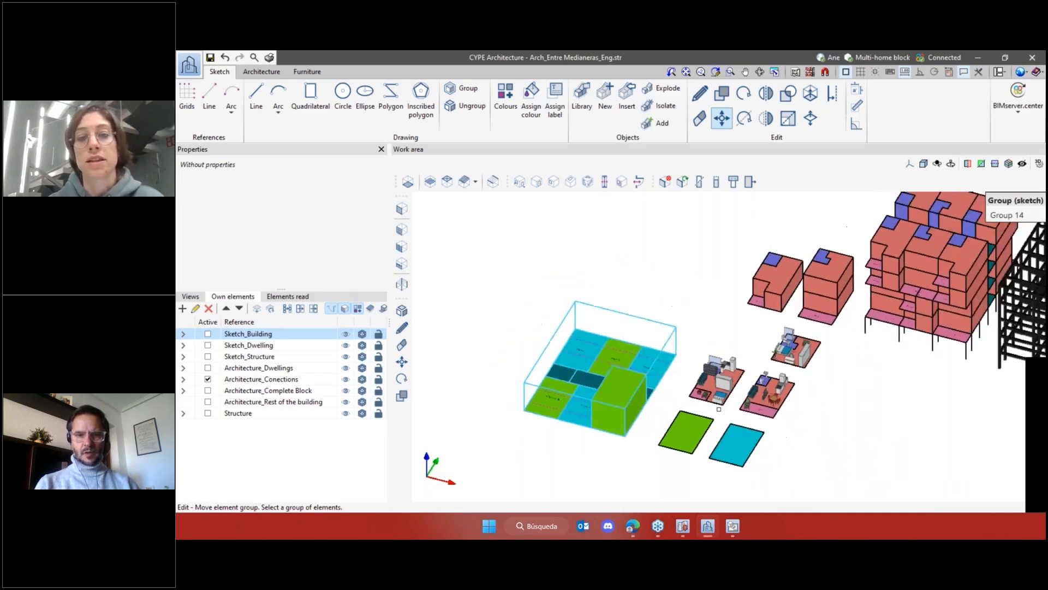
scroll(649, 361, up, 2)
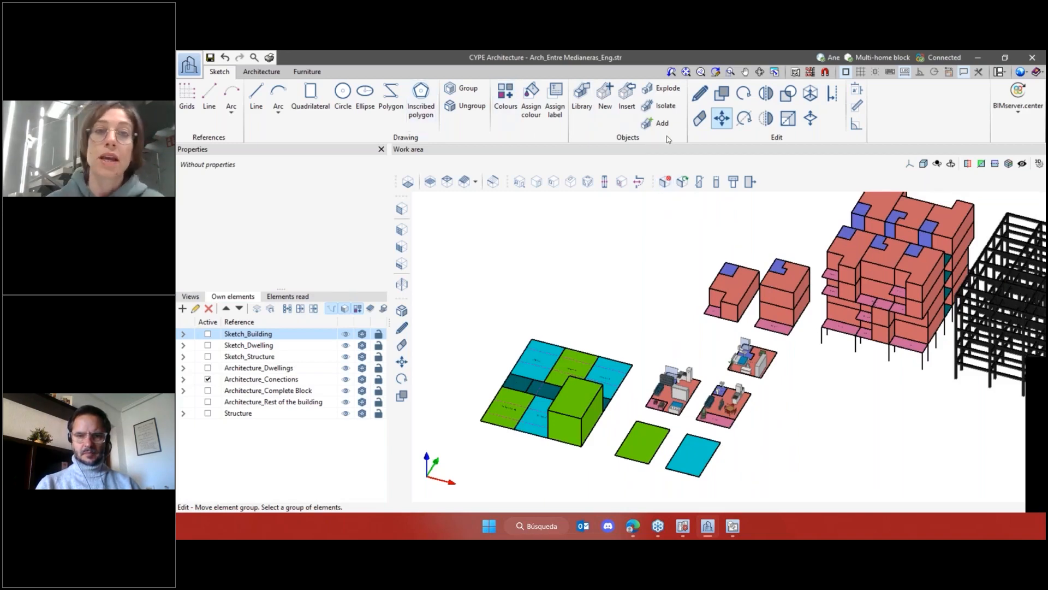
Open the object library, preview the House A and House B volumes, and leave it without changes
click(588, 116)
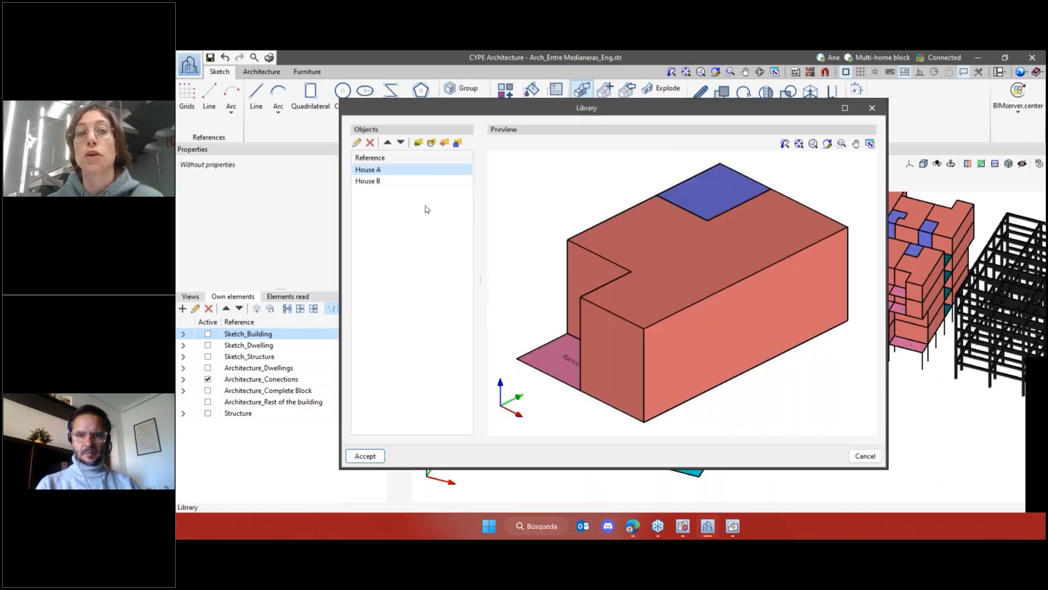
click(382, 184)
scroll(731, 273, up, 1)
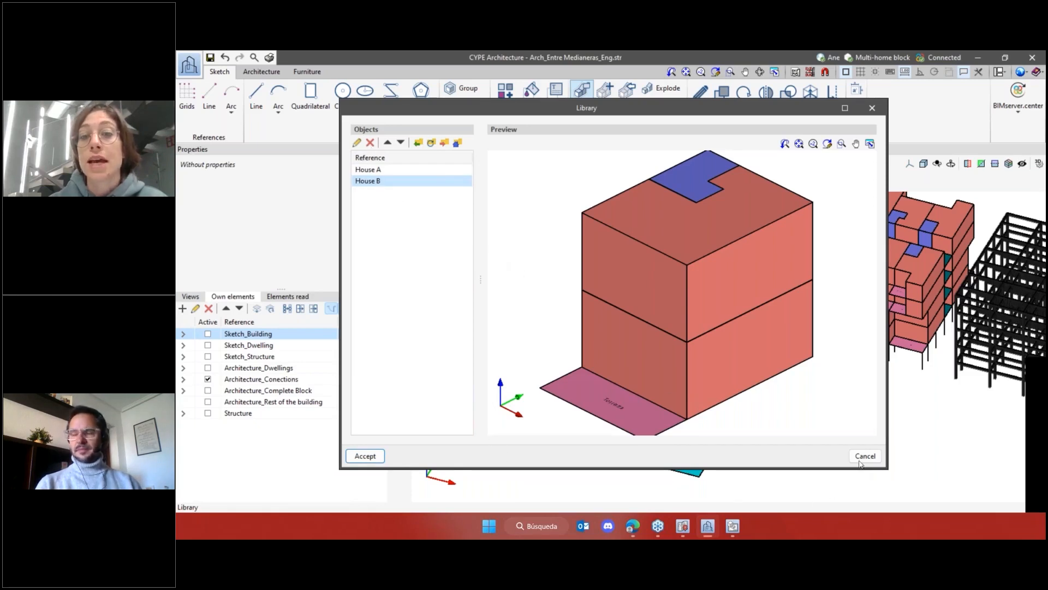
shift+middle_drag(710, 339, 713, 347)
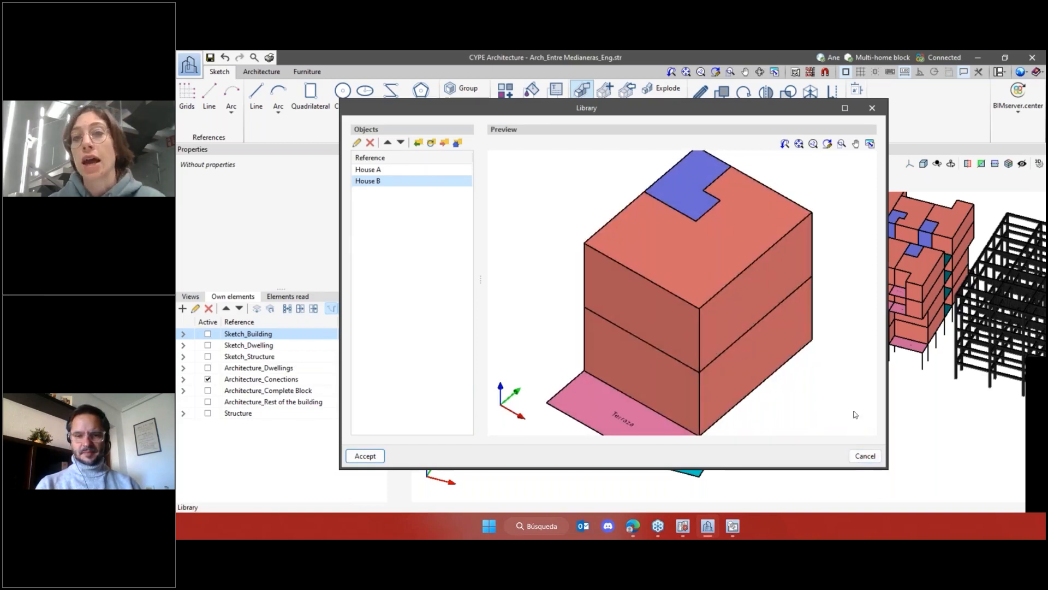
click(868, 456)
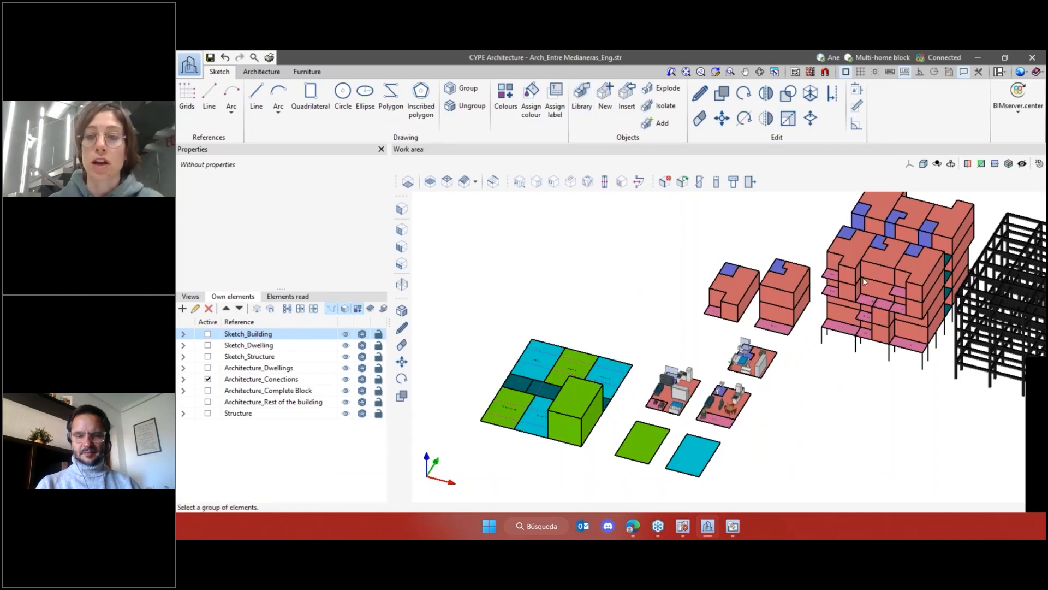
Explode the two-storey House B object standing beside House A into its component groups
scroll(818, 293, up, 4)
scroll(712, 306, up, 5)
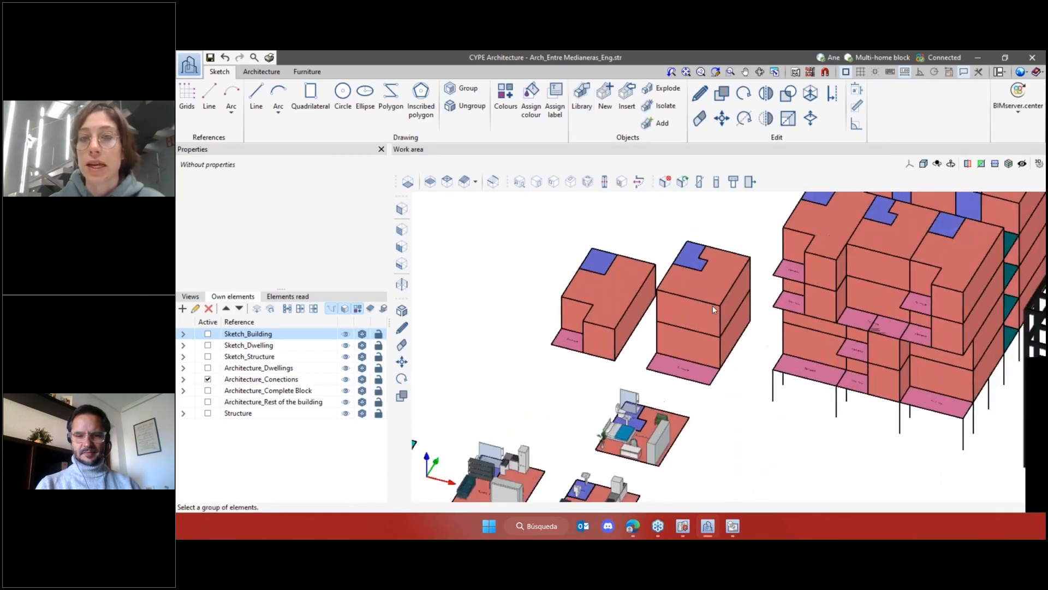
click(667, 89)
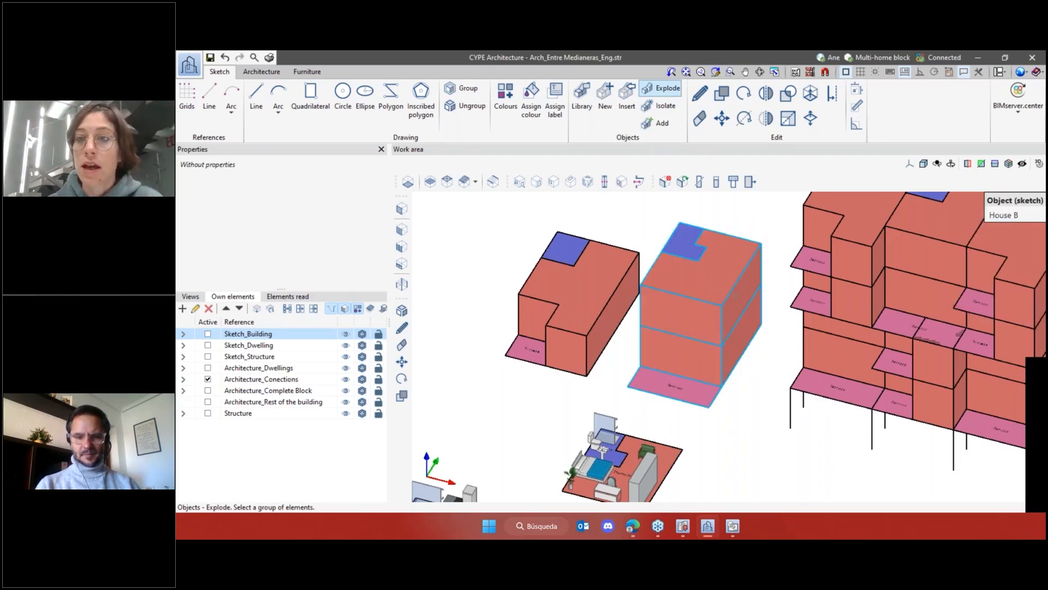
click(735, 296)
scroll(596, 319, down, 1)
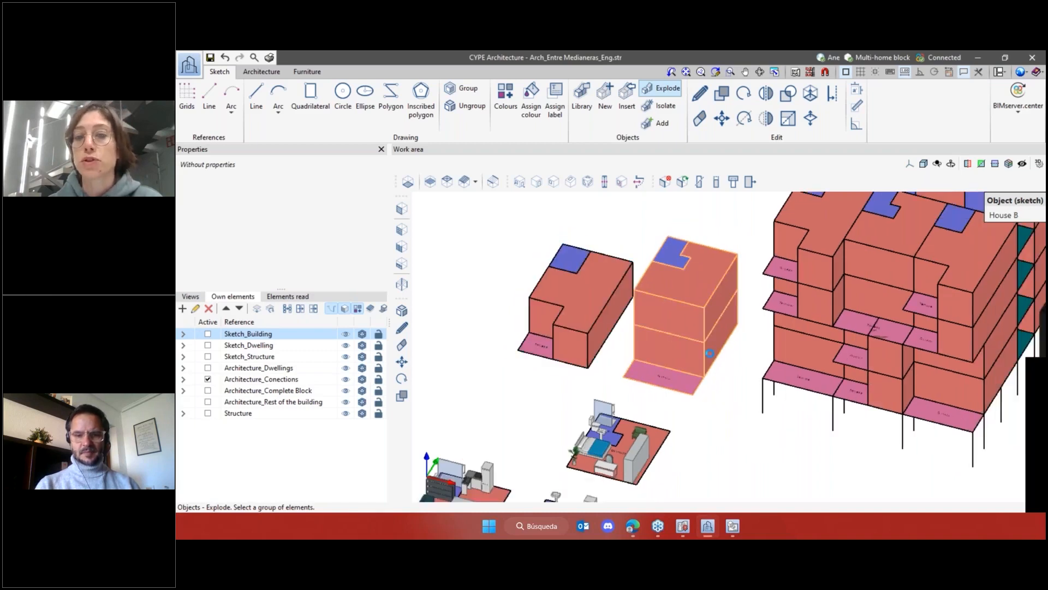
scroll(708, 351, up, 3)
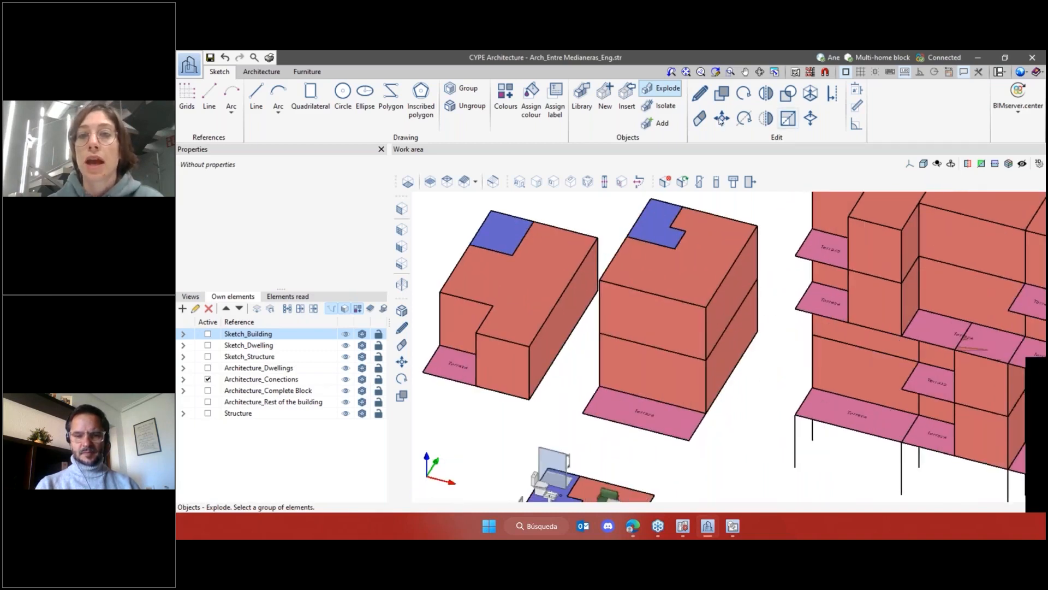
click(722, 118)
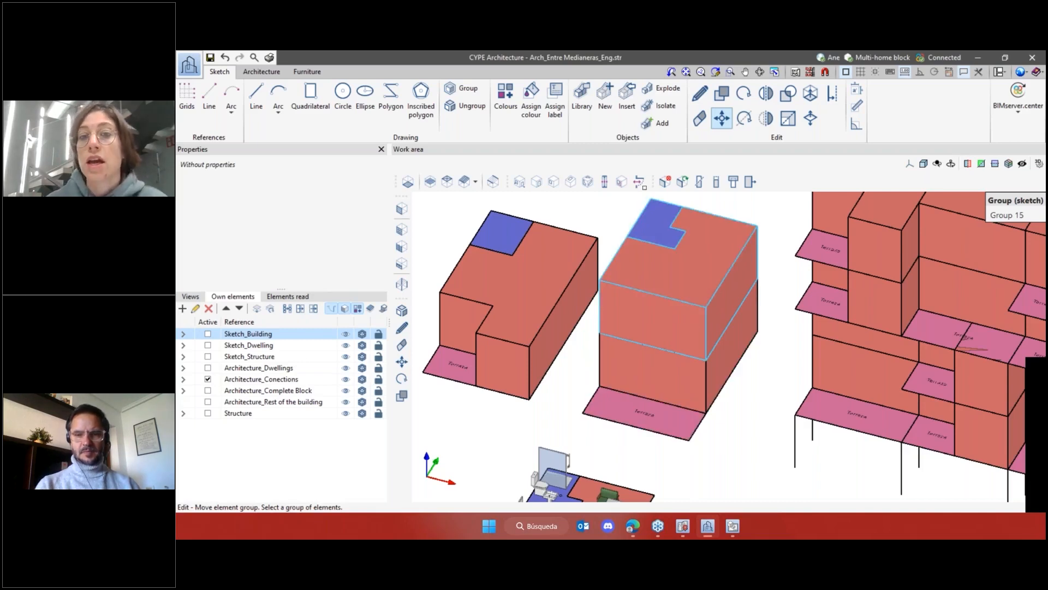
Draw a vertical line down the middle of the upper storey's front face on House B
click(256, 98)
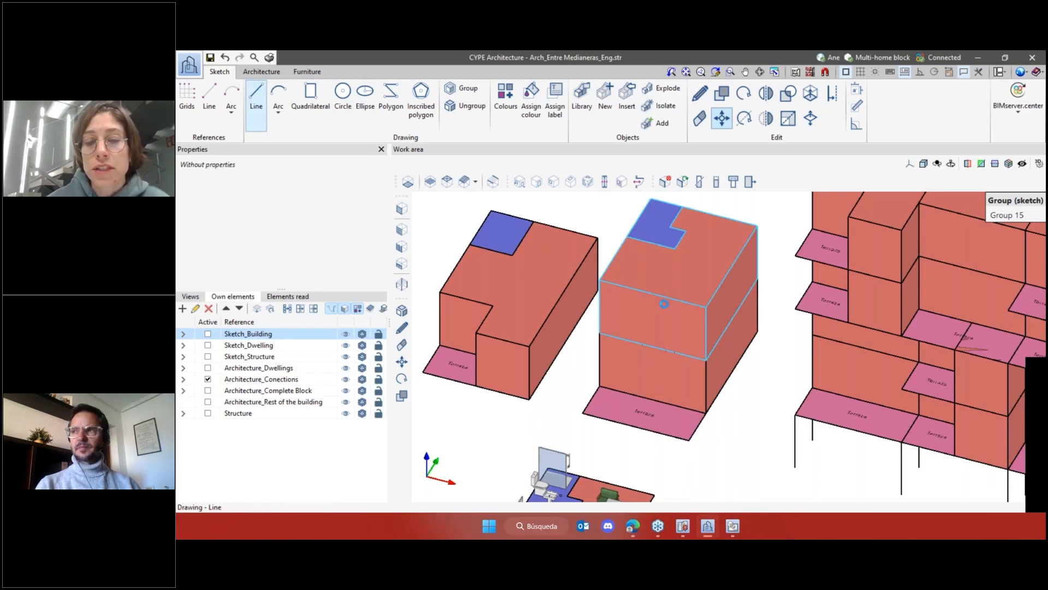
click(652, 293)
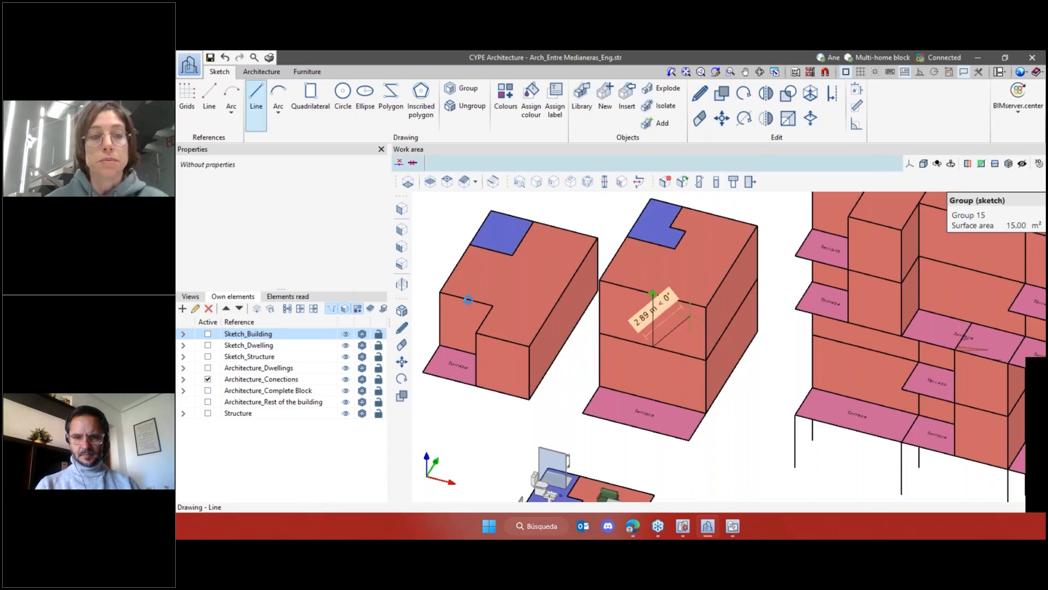
key(Escape)
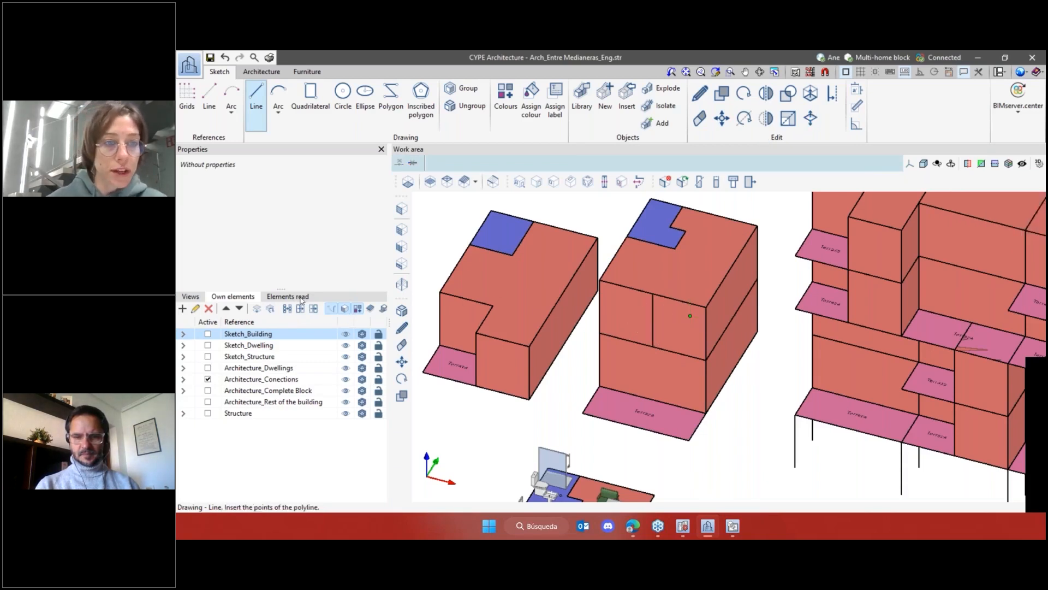
Hide the Architecture_Complete Block elements and ungroup the upper-storey group of the standalone House B
click(345, 379)
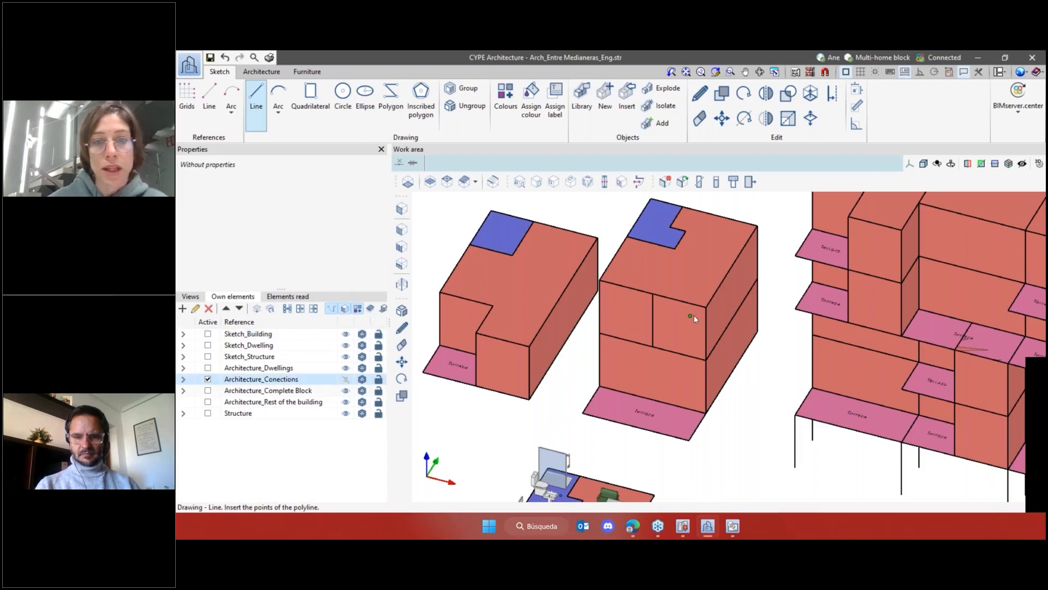
click(810, 93)
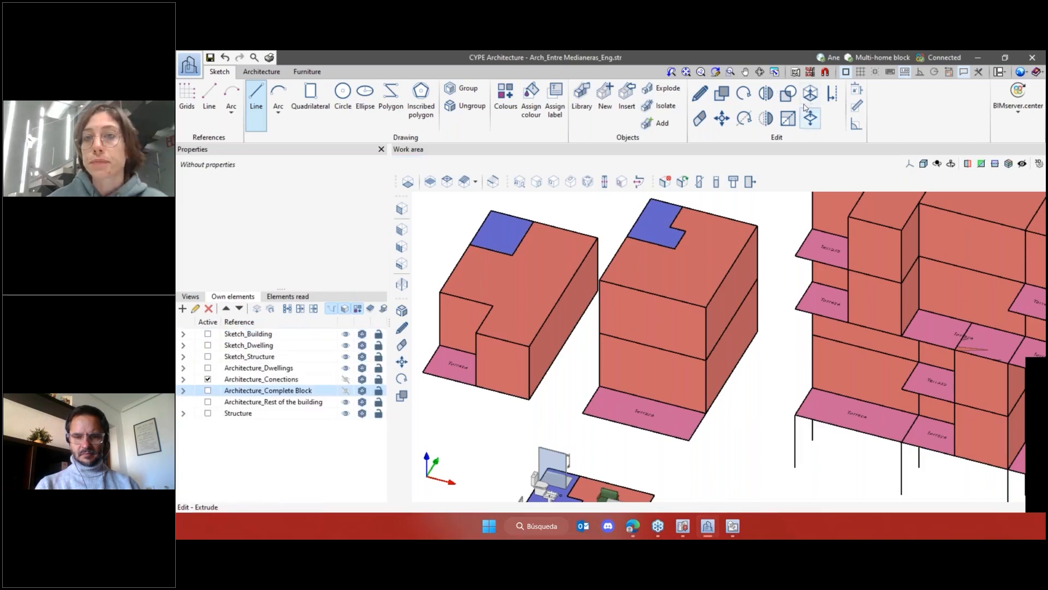
click(257, 101)
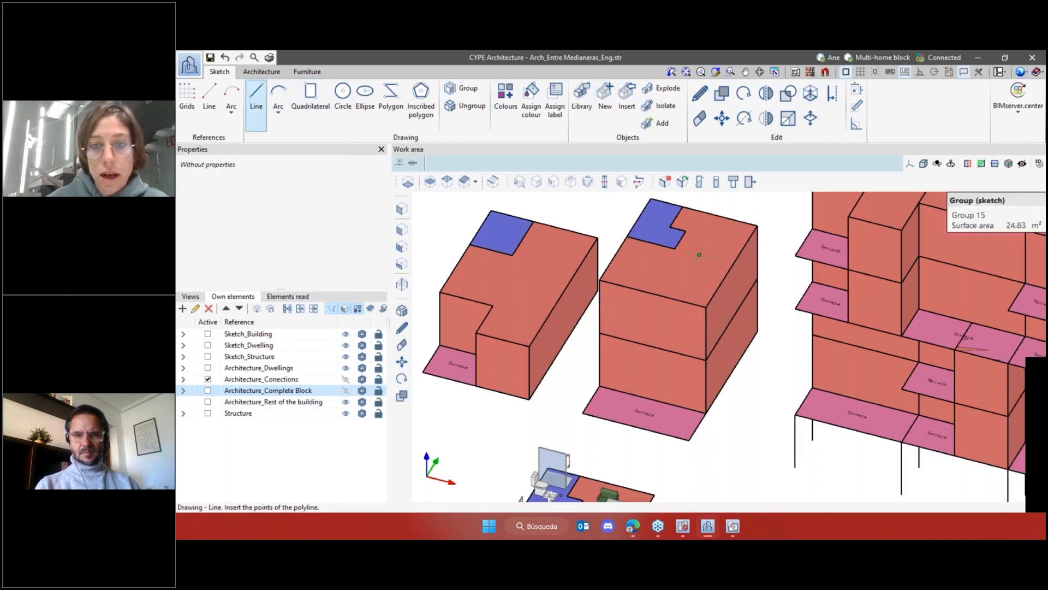
click(465, 105)
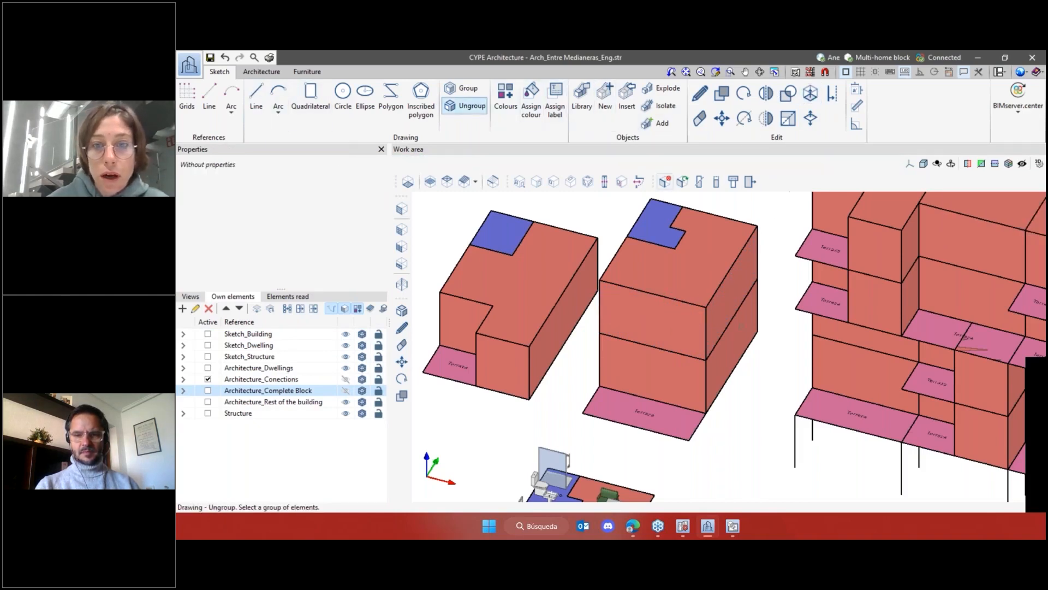
click(688, 293)
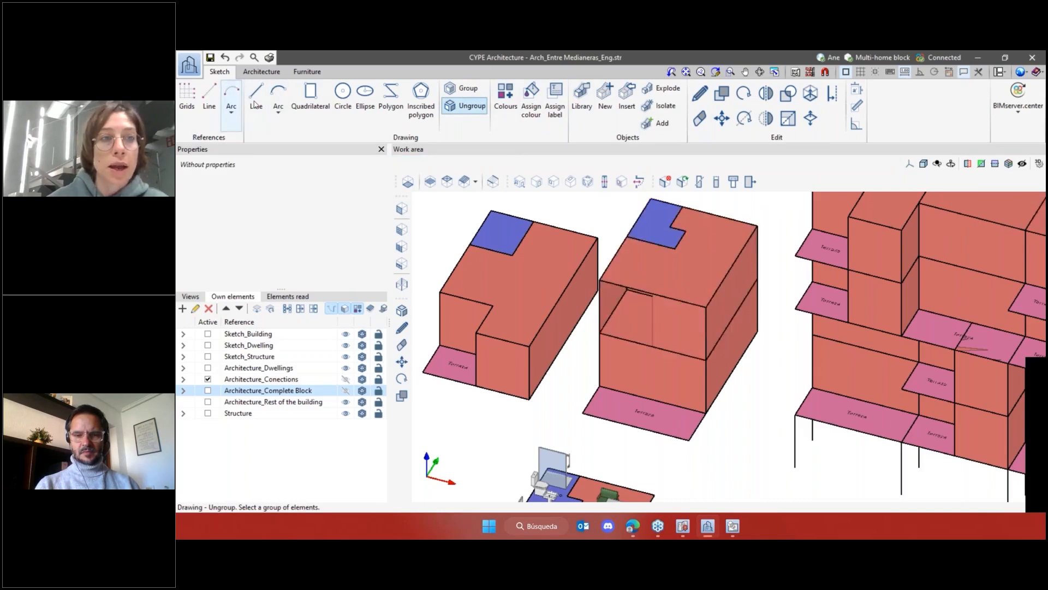
Draw a line along the upper edge of House B's upper-storey front face, from corner to corner, to close both halves
scroll(650, 299, up, 3)
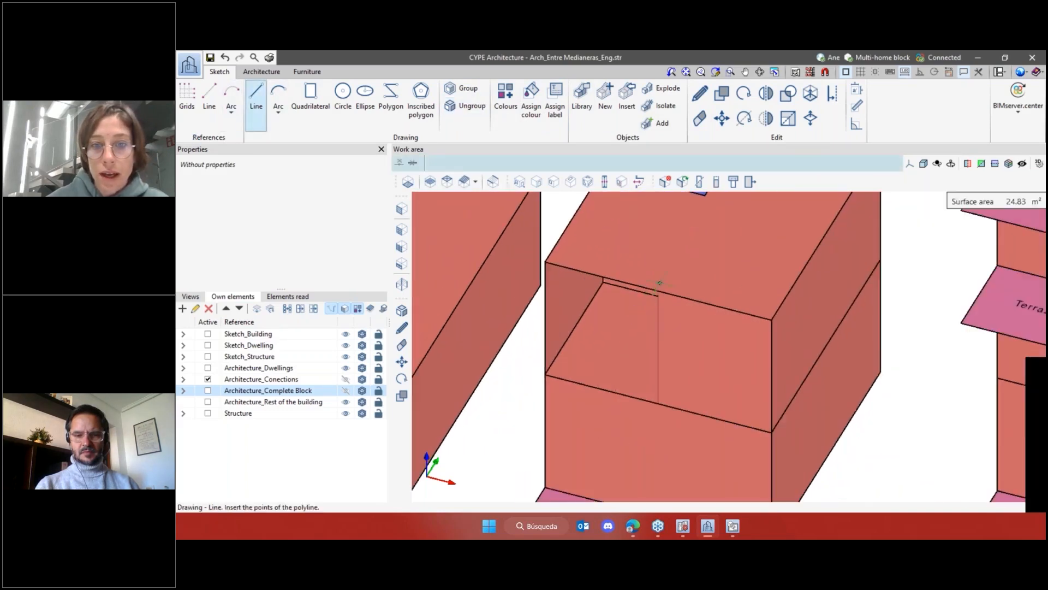
click(548, 250)
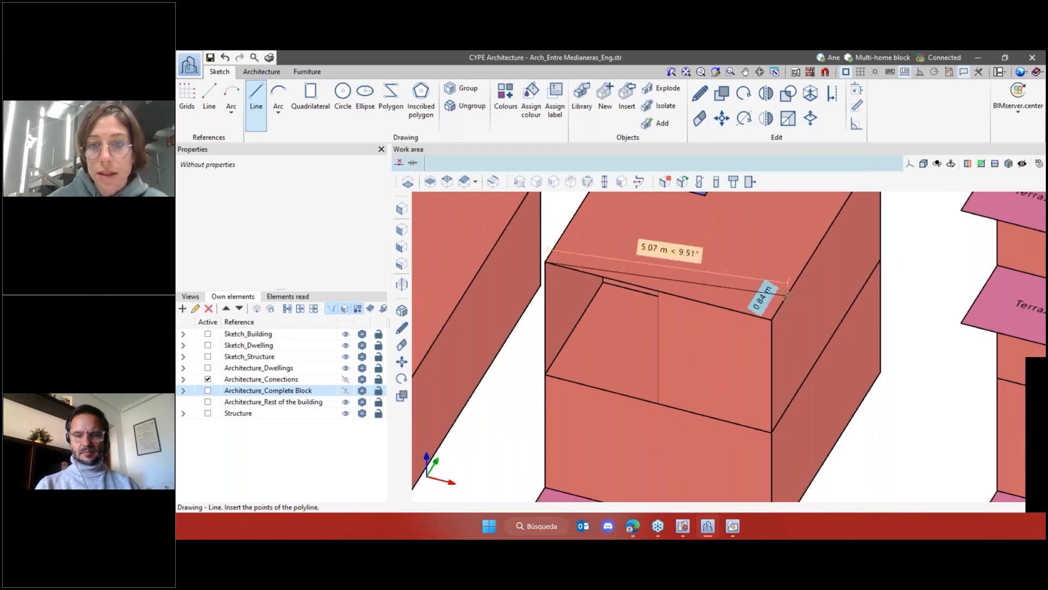
click(772, 320)
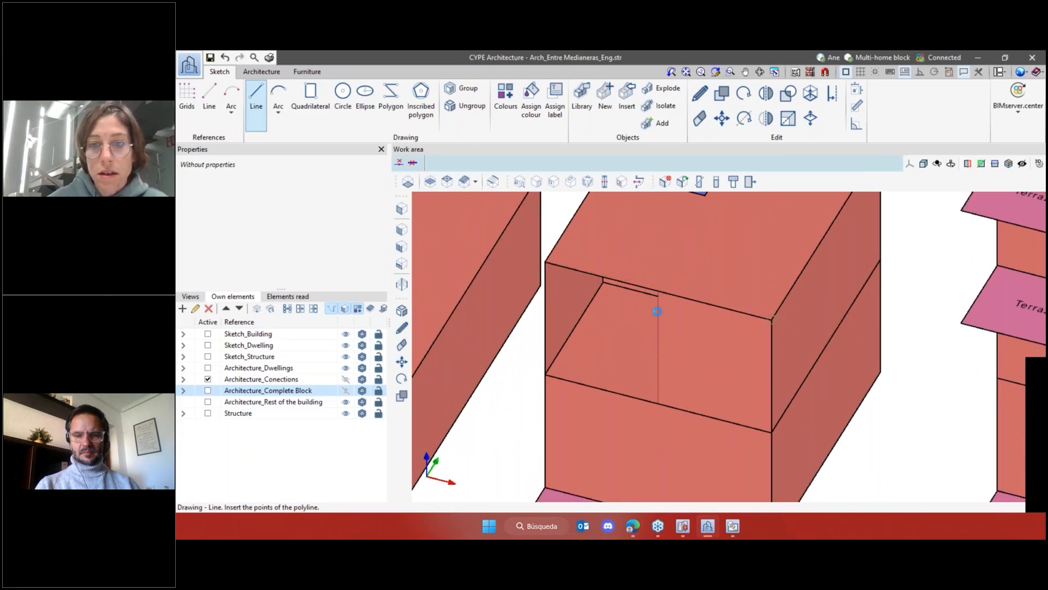
scroll(708, 300, down, 3)
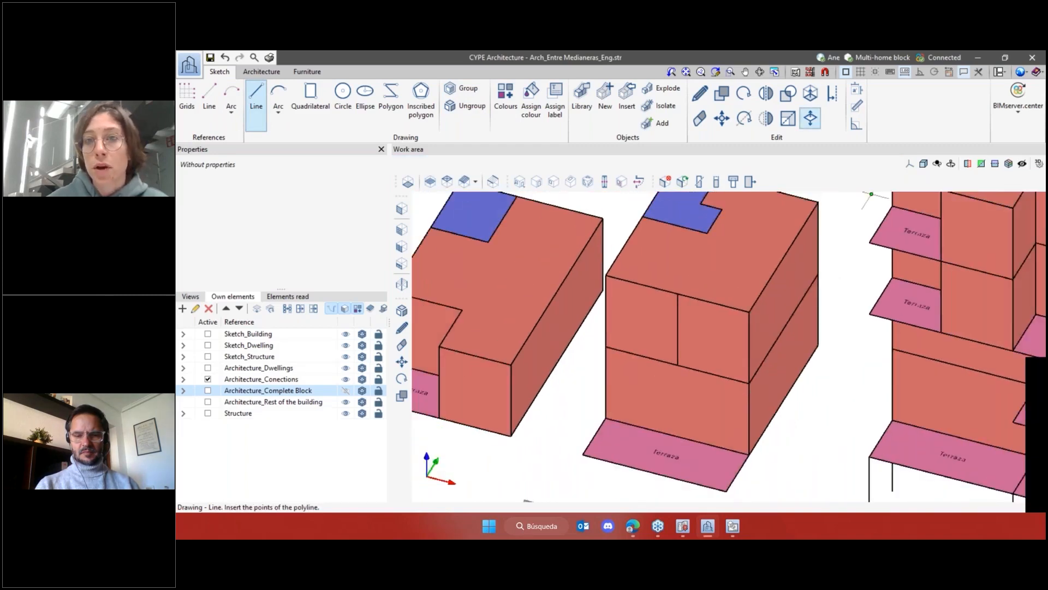
key(Escape)
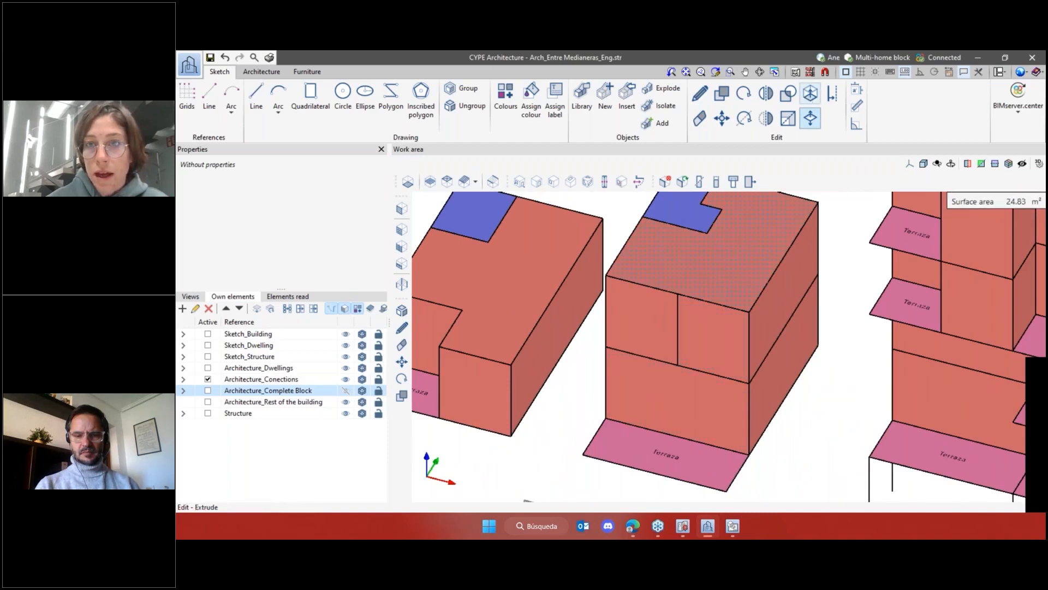
Extrude the half of House B's upper-storey front face beside the outer side wall forward to the terrace's outer edge
click(810, 94)
click(704, 329)
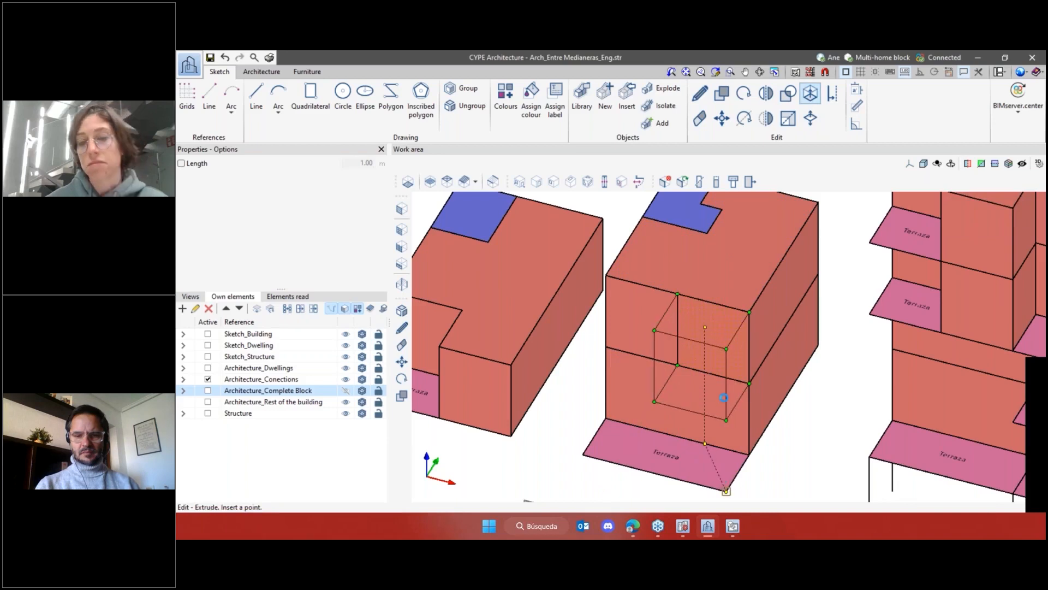
click(724, 398)
scroll(786, 380, down, 3)
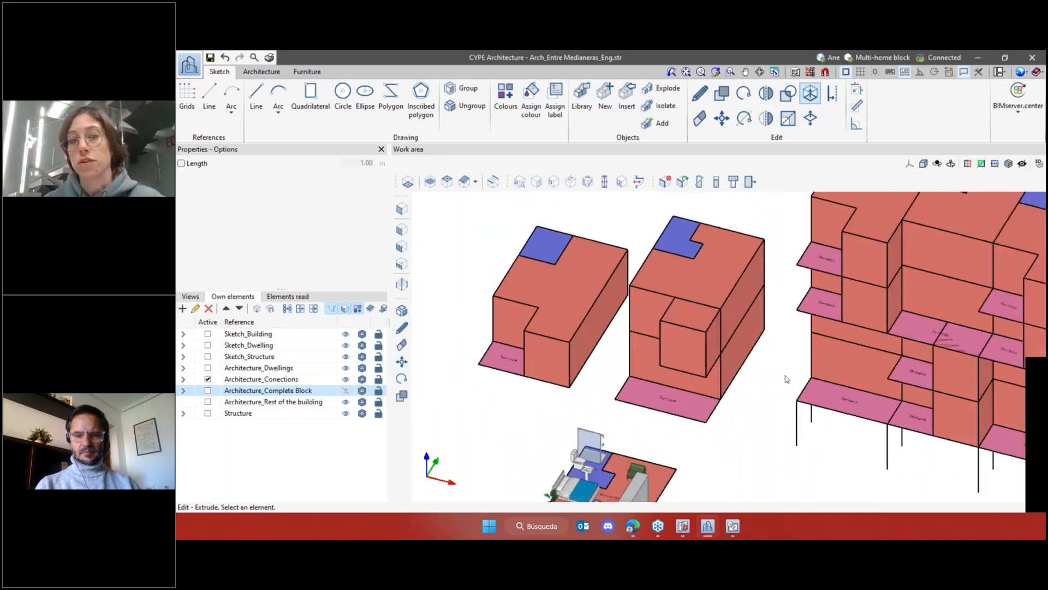
scroll(769, 361, down, 1)
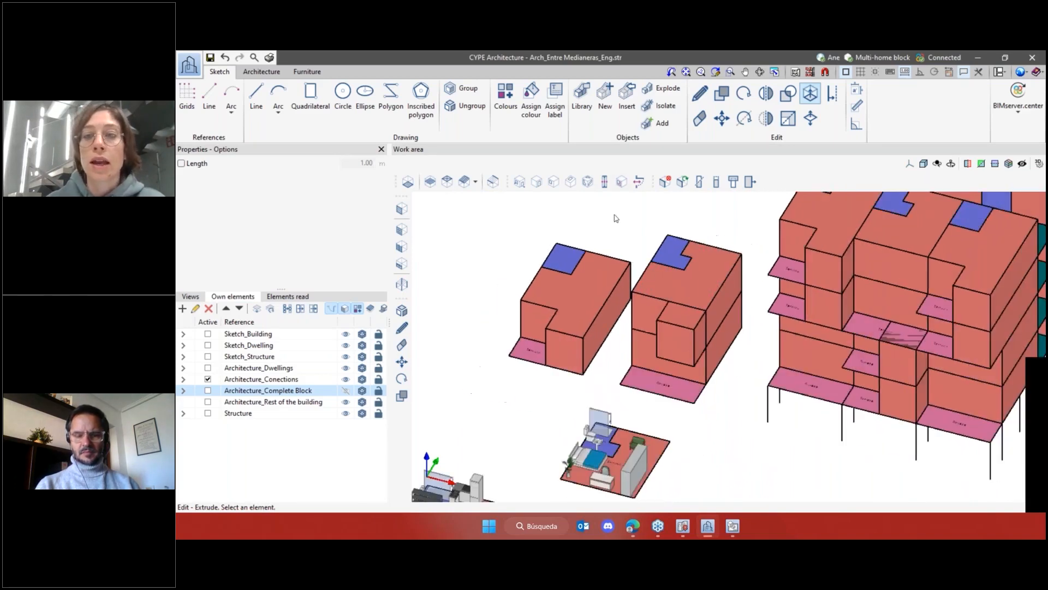
scroll(622, 216, down, 1)
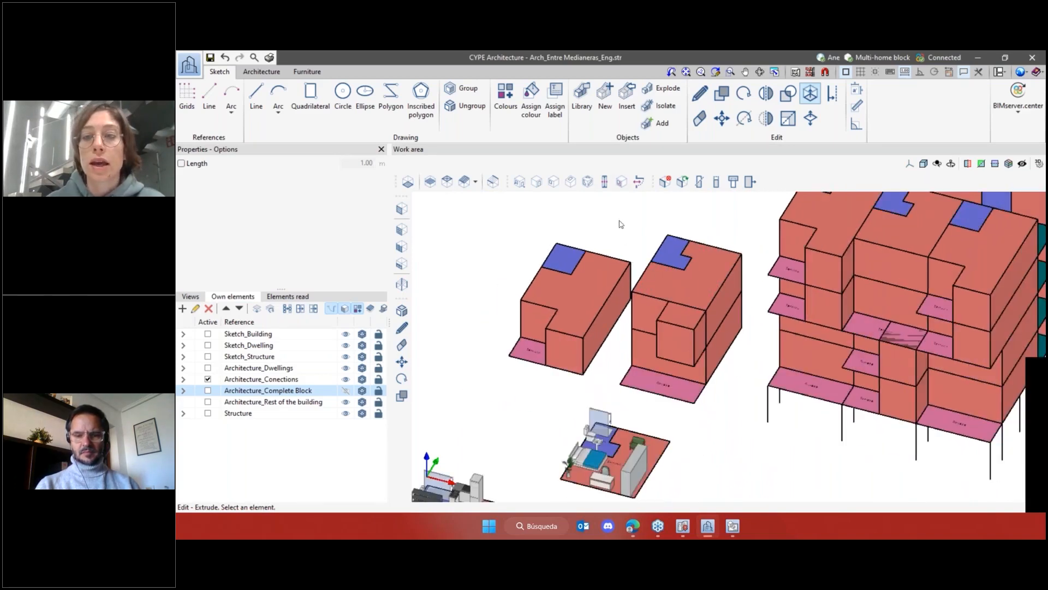
Save the whole modified two-storey volume as an object named House B, overwriting the existing object's geometry
click(605, 103)
scroll(720, 376, down, 2)
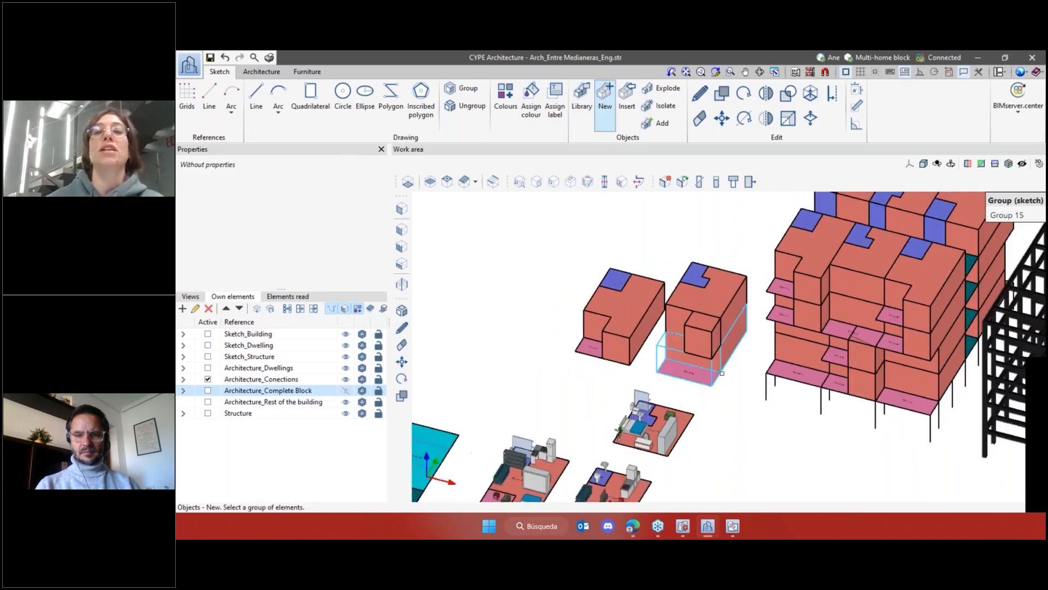
shift+middle_drag(728, 379, 760, 381)
click(747, 261)
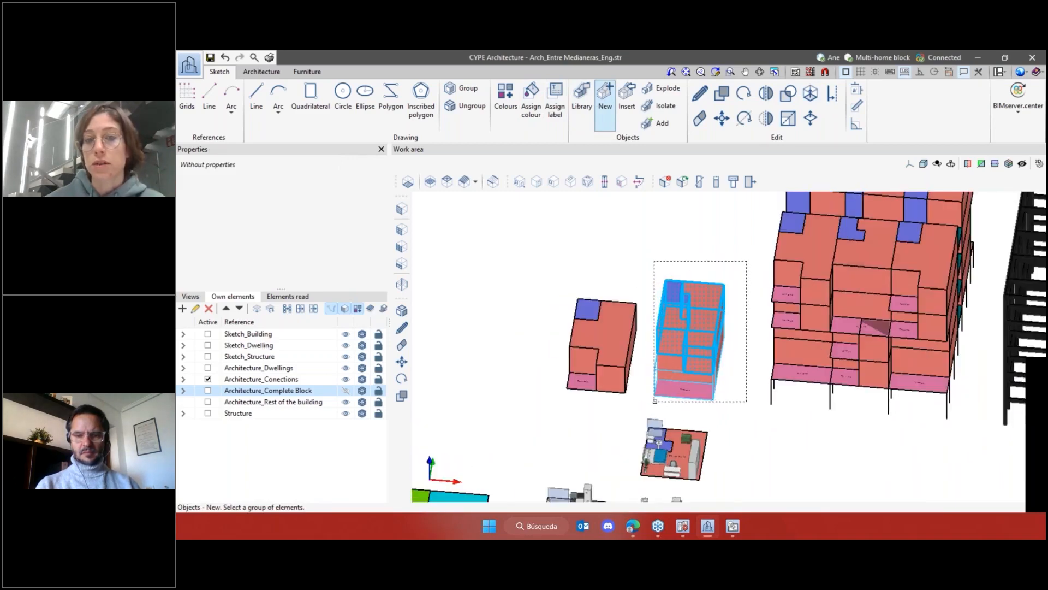
click(654, 401)
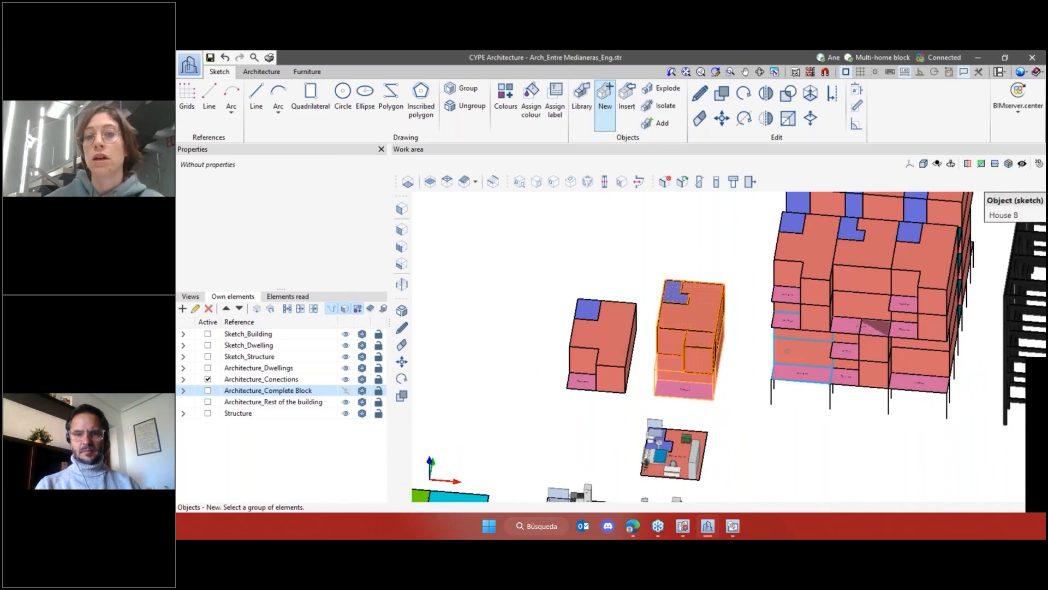
right_click(743, 354)
text(House B)
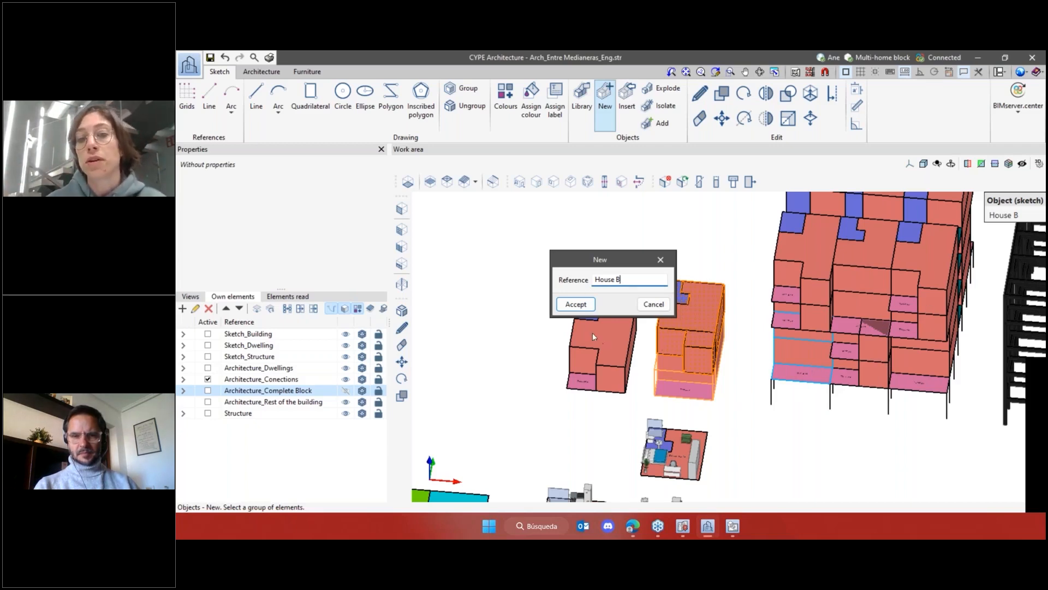
click(575, 304)
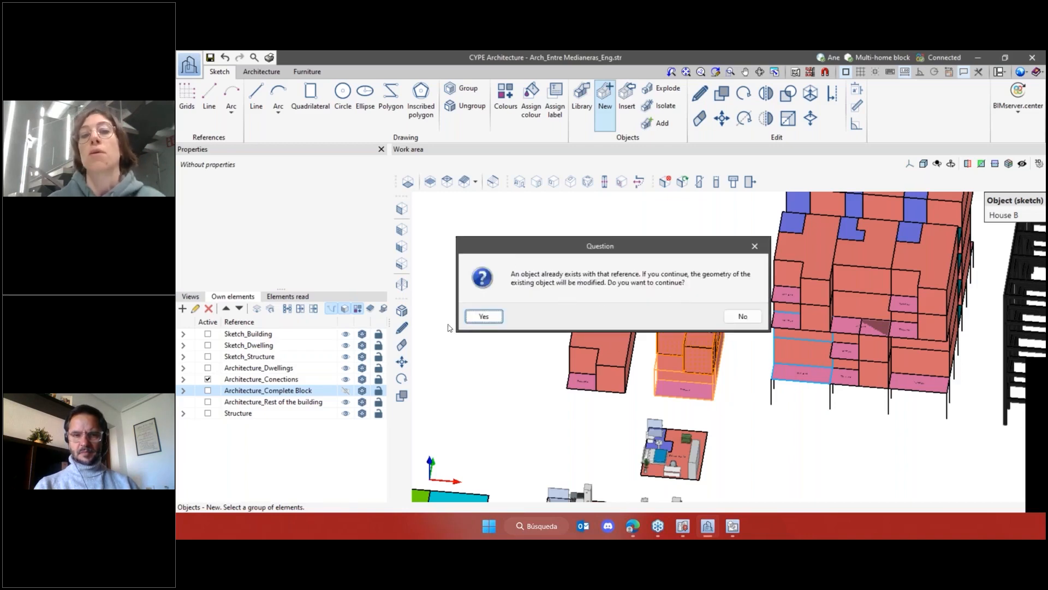
click(484, 317)
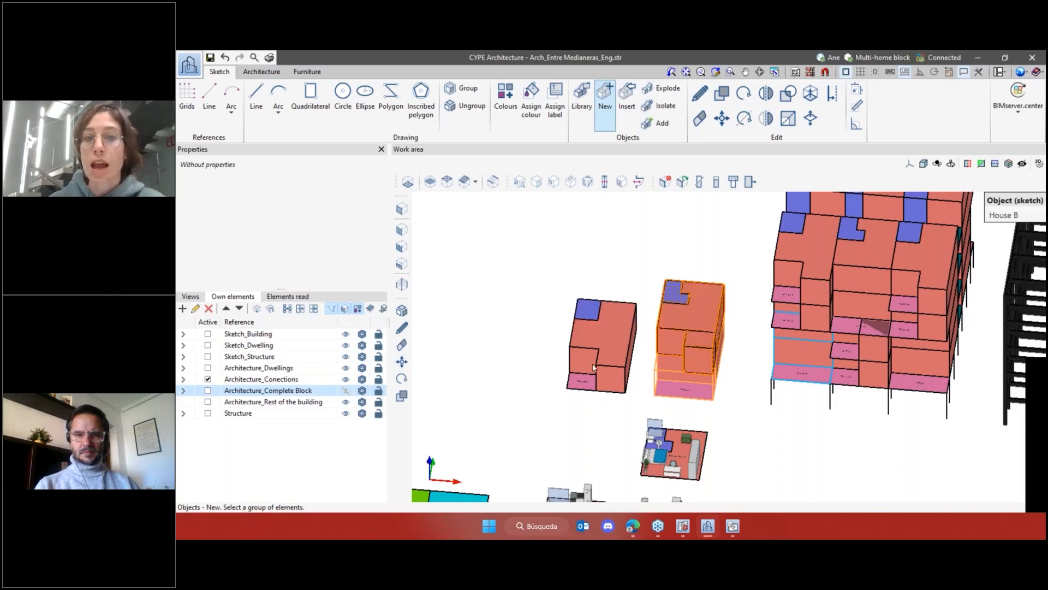
Examine the House B copies across the front and rear of the multi-home block after the object update
scroll(687, 316, down, 4)
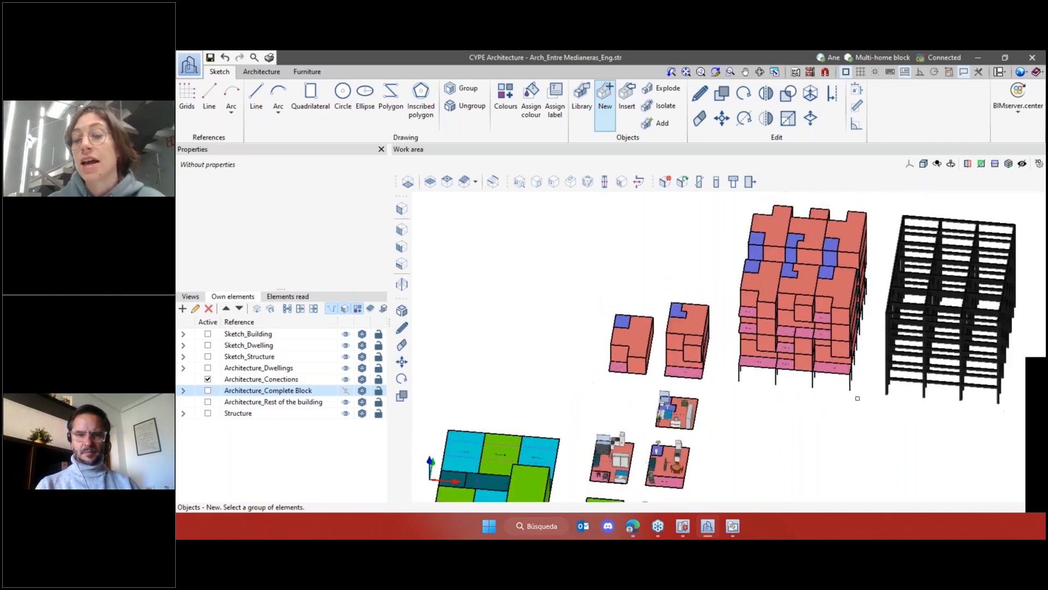
scroll(853, 399, up, 3)
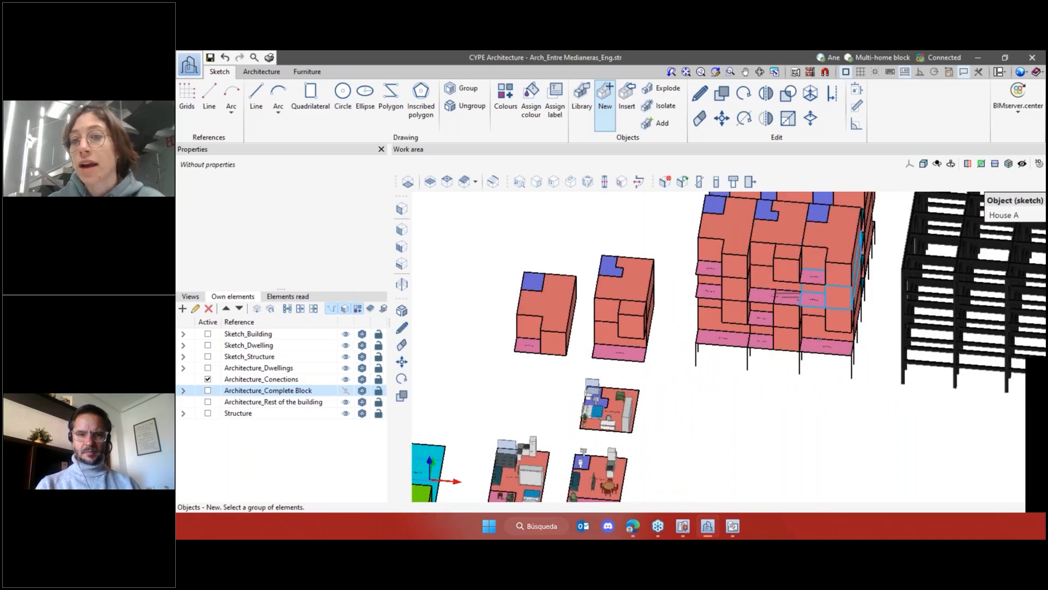
scroll(724, 328, down, 1)
shift+middle_drag(723, 327, 966, 300)
scroll(797, 393, up, 5)
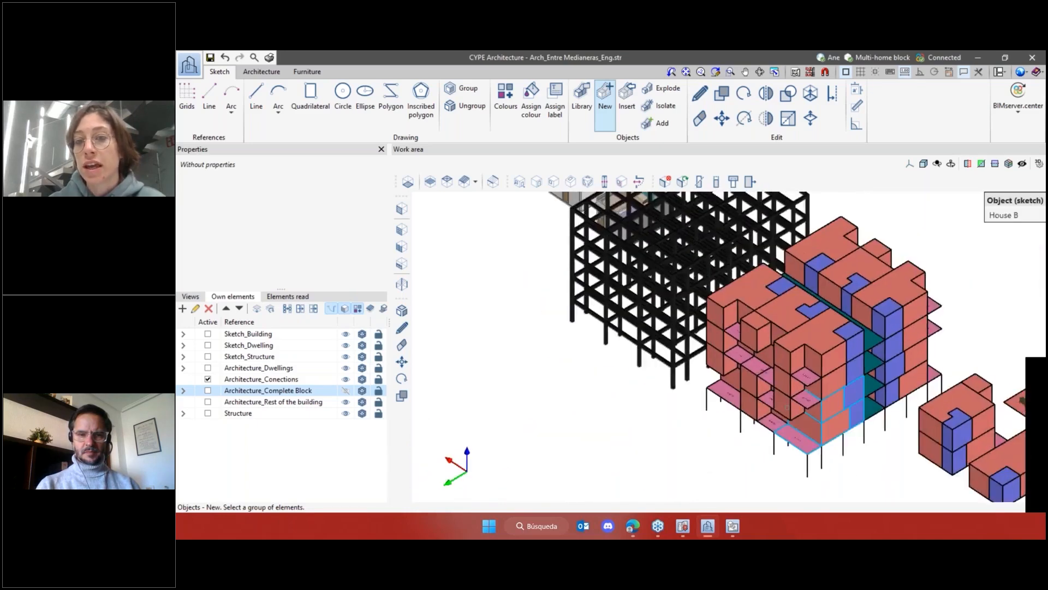
scroll(667, 312, down, 4)
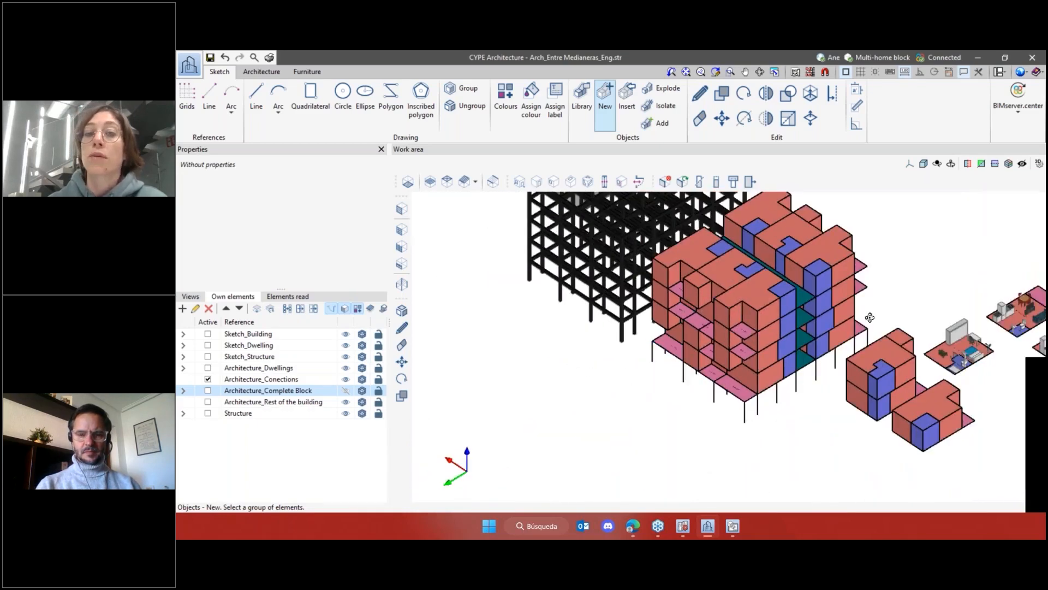
shift+middle_drag(868, 318, 700, 284)
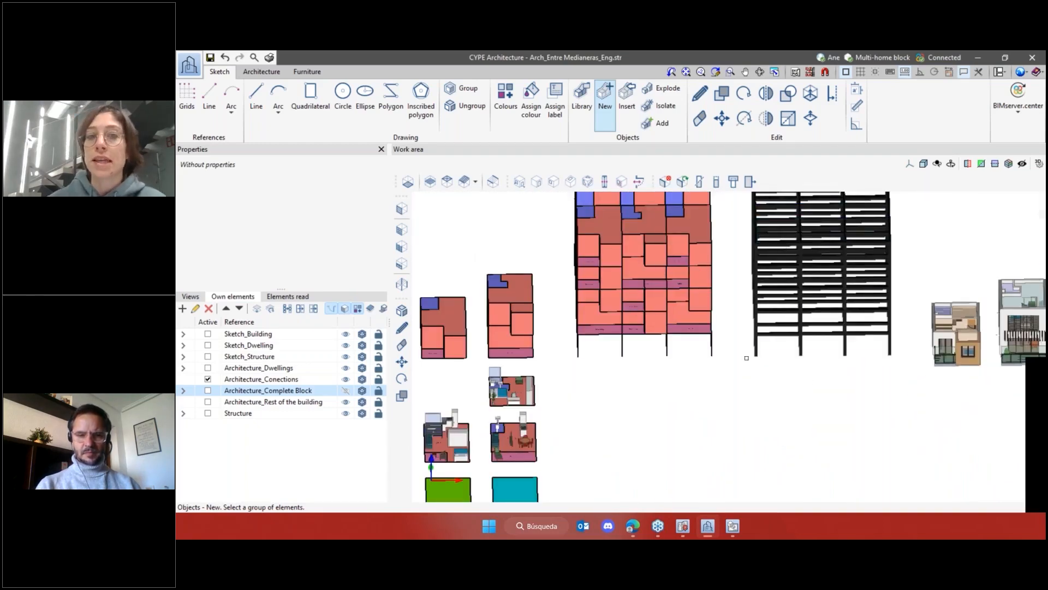
shift+middle_drag(740, 366, 722, 371)
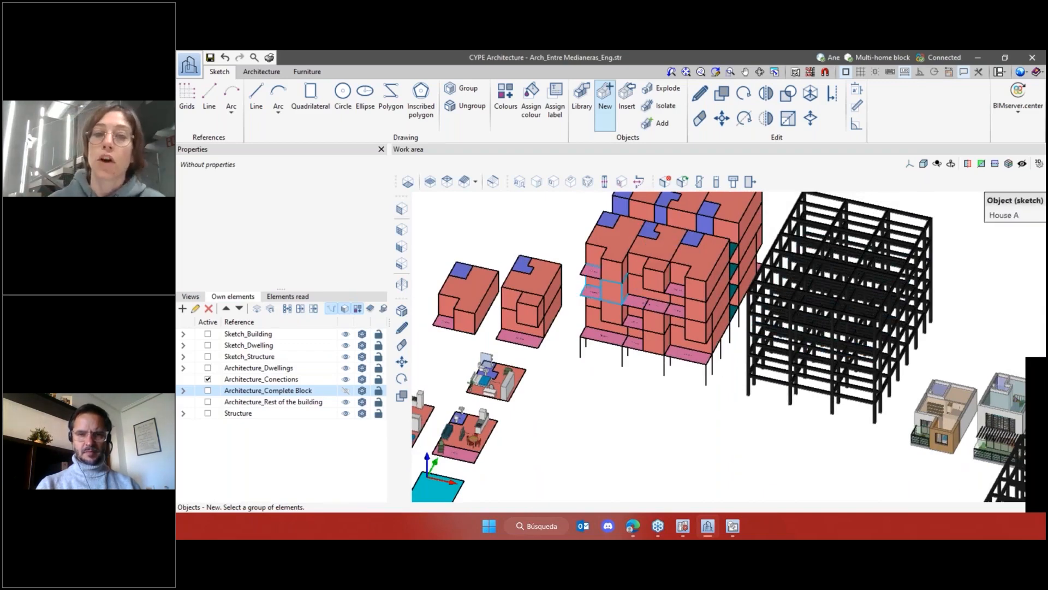
scroll(603, 290, up, 2)
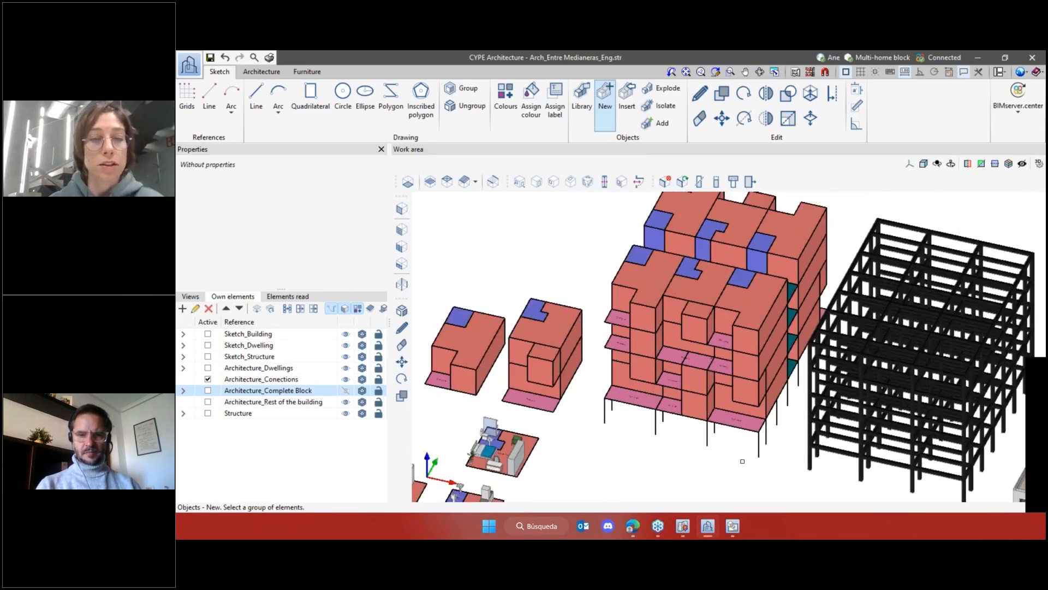
scroll(633, 284, down, 3)
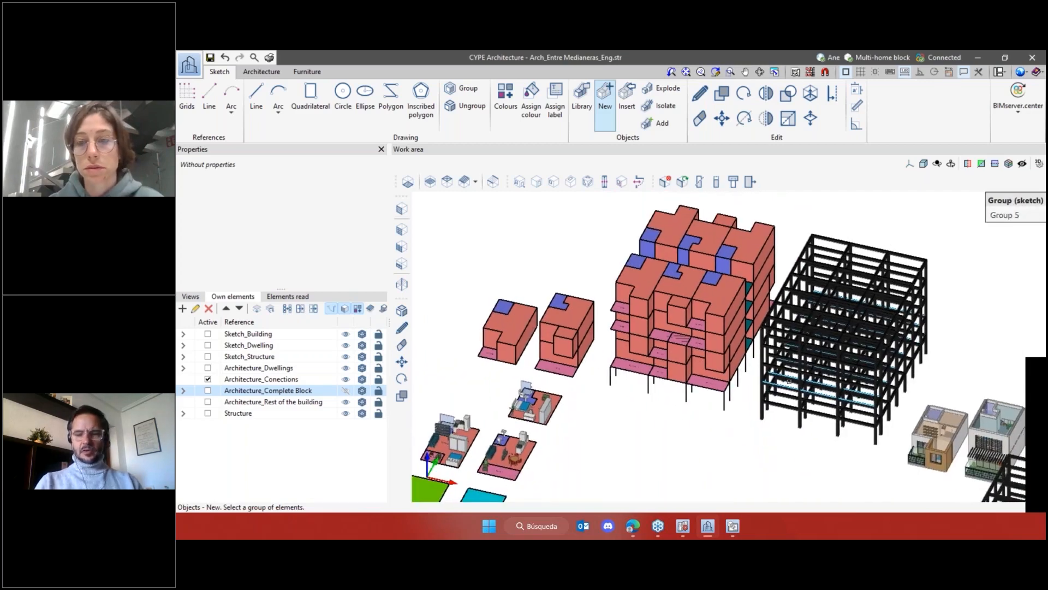
scroll(668, 400, down, 1)
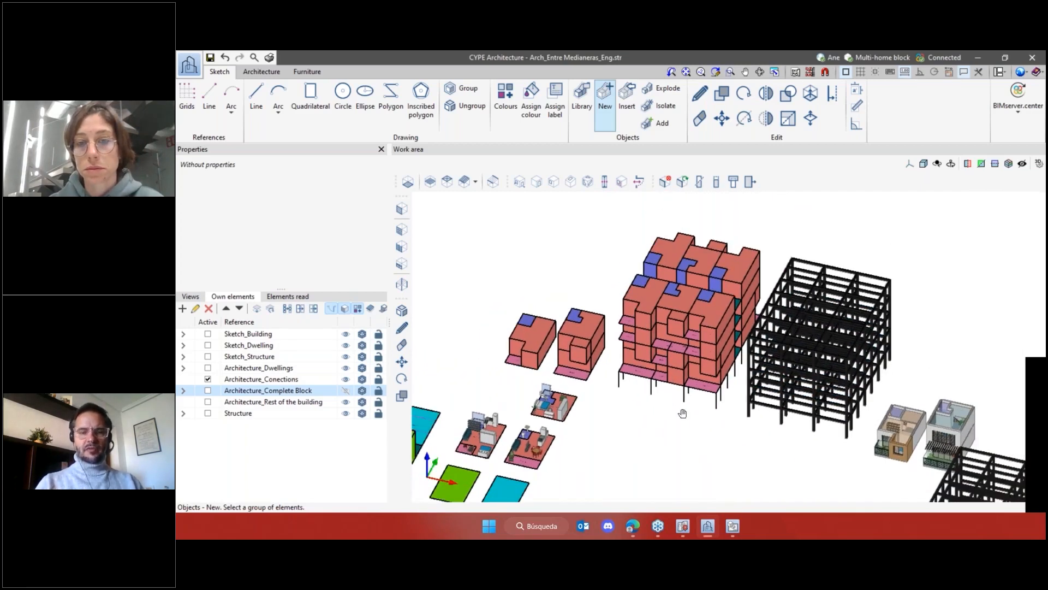
middle_drag(679, 420, 701, 385)
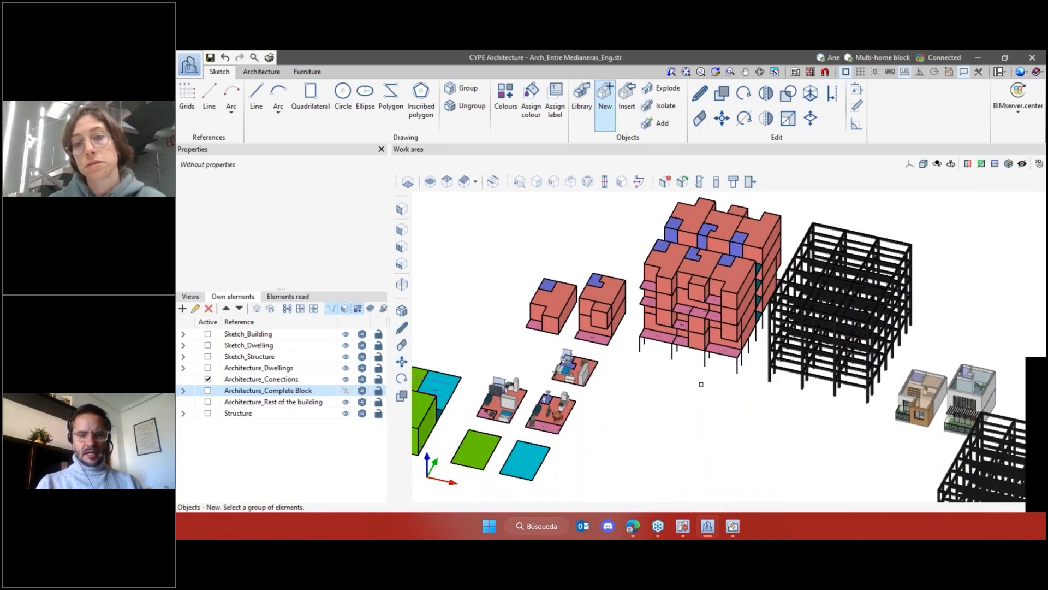
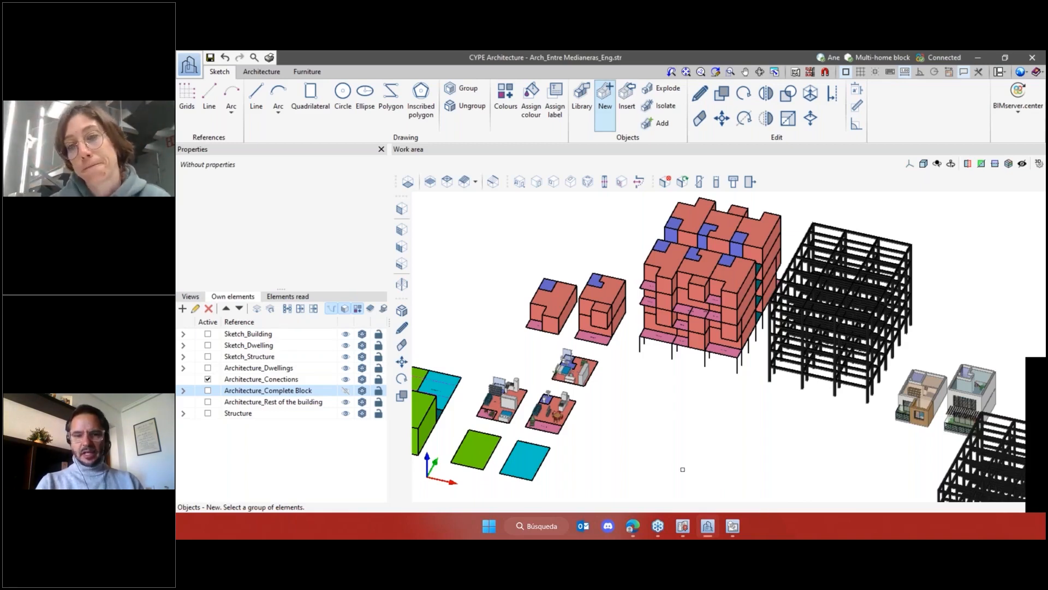
Expand the Sketch_Structure layer to view its sublayers and collapse it again
middle_drag(742, 416, 713, 394)
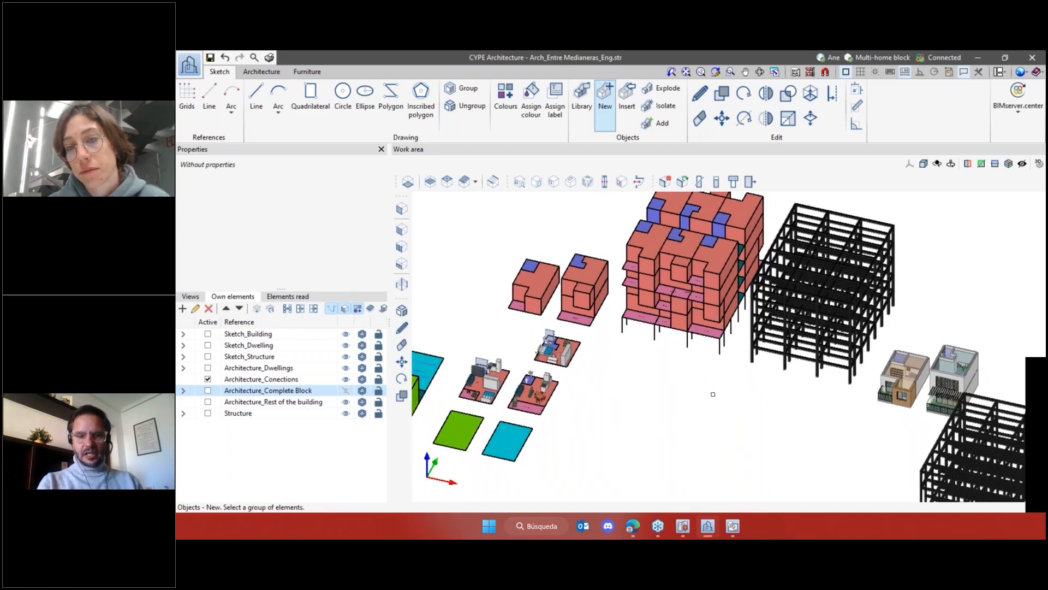
click(183, 358)
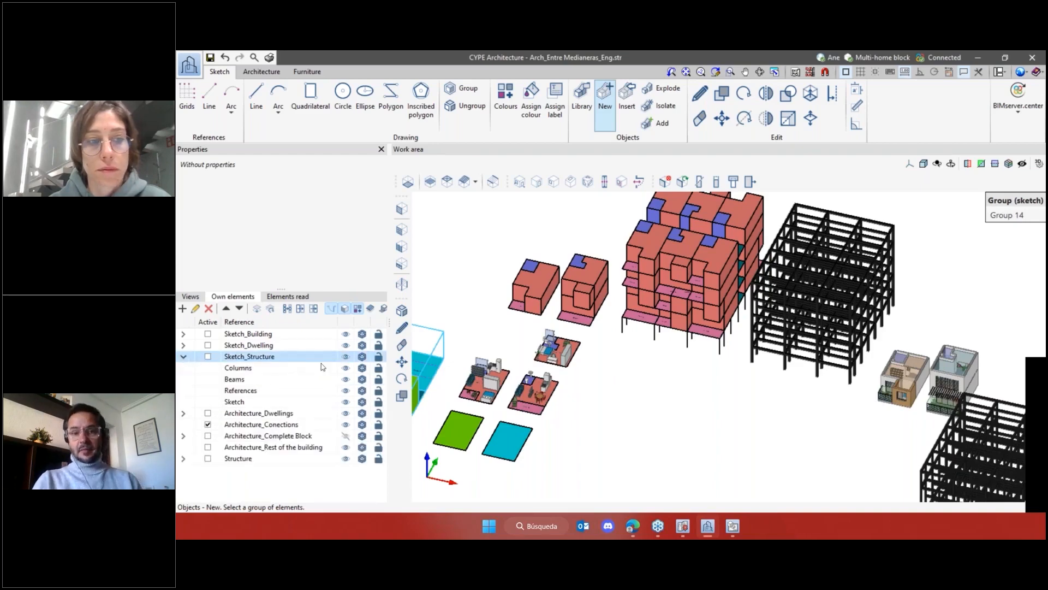
click(184, 355)
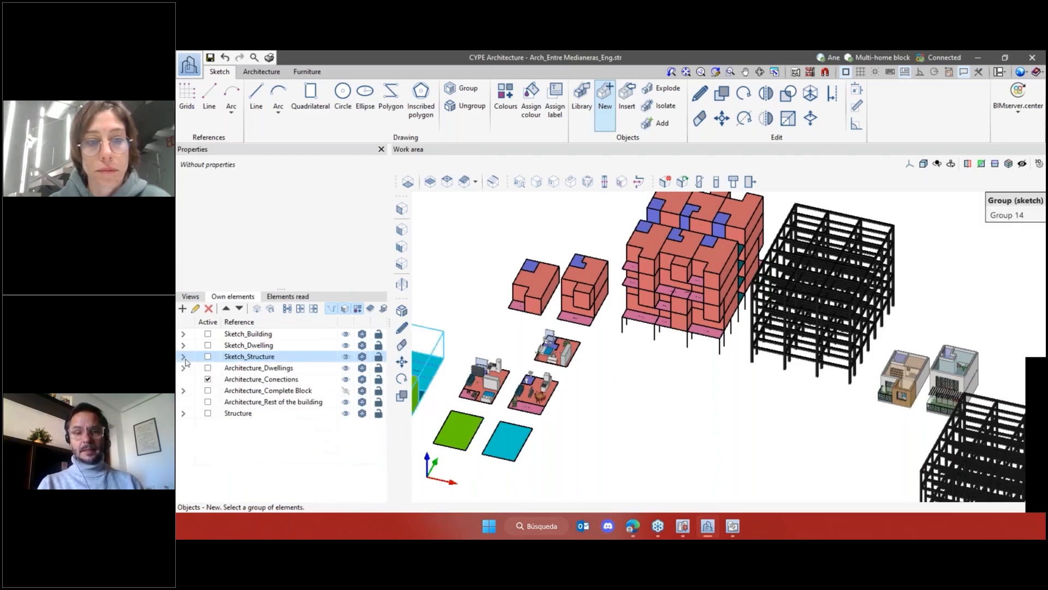
scroll(853, 308, up, 3)
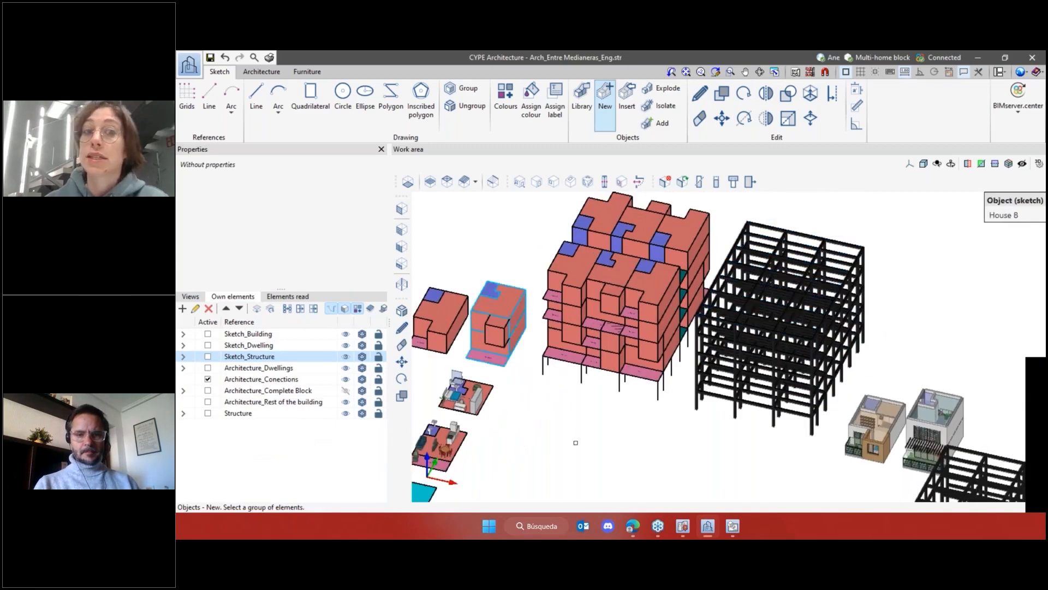
Show the Architecture_Complete Block layer and examine the complete building model beside the two detailed dwellings
scroll(762, 345, up, 1)
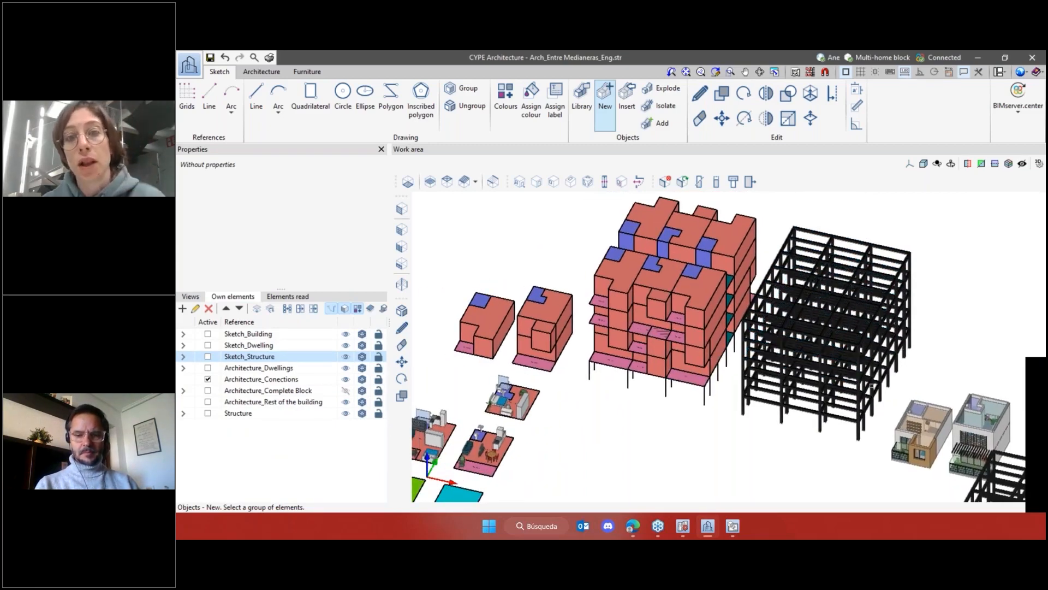
middle_drag(765, 360, 759, 350)
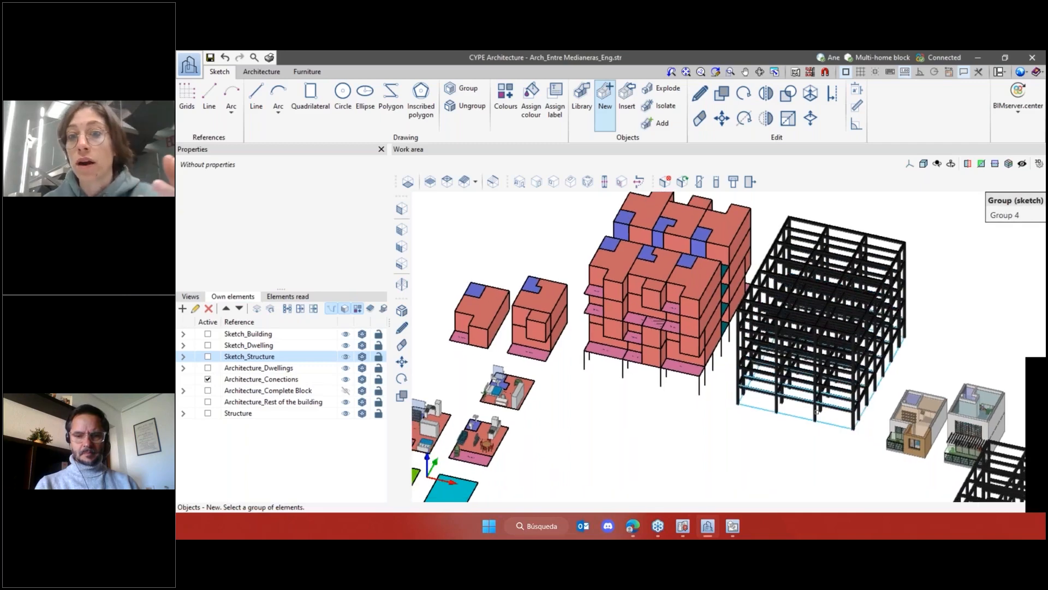
scroll(813, 411, down, 5)
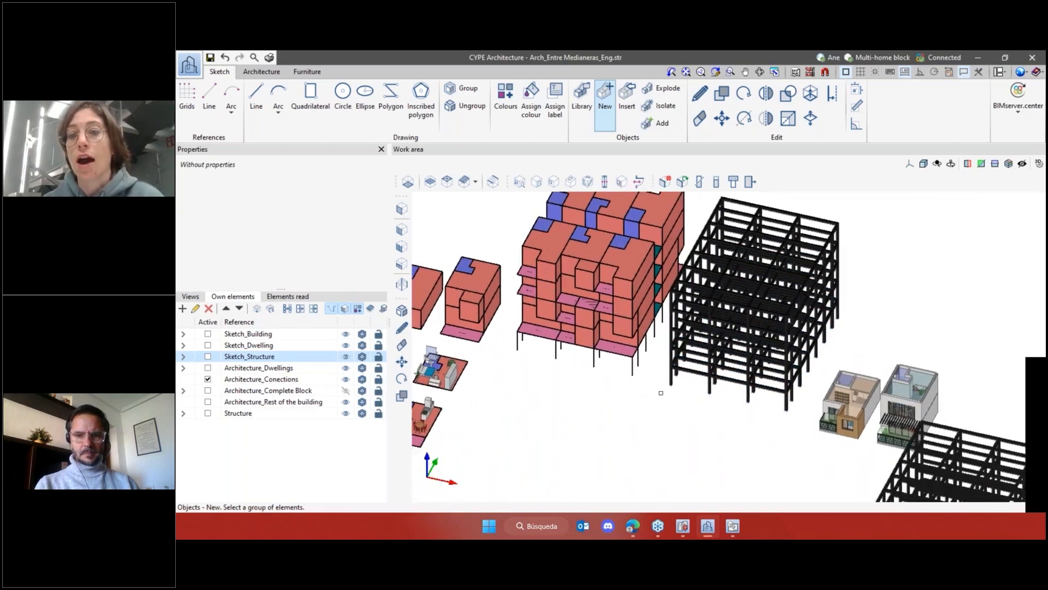
scroll(680, 325, up, 2)
scroll(680, 325, up, 5)
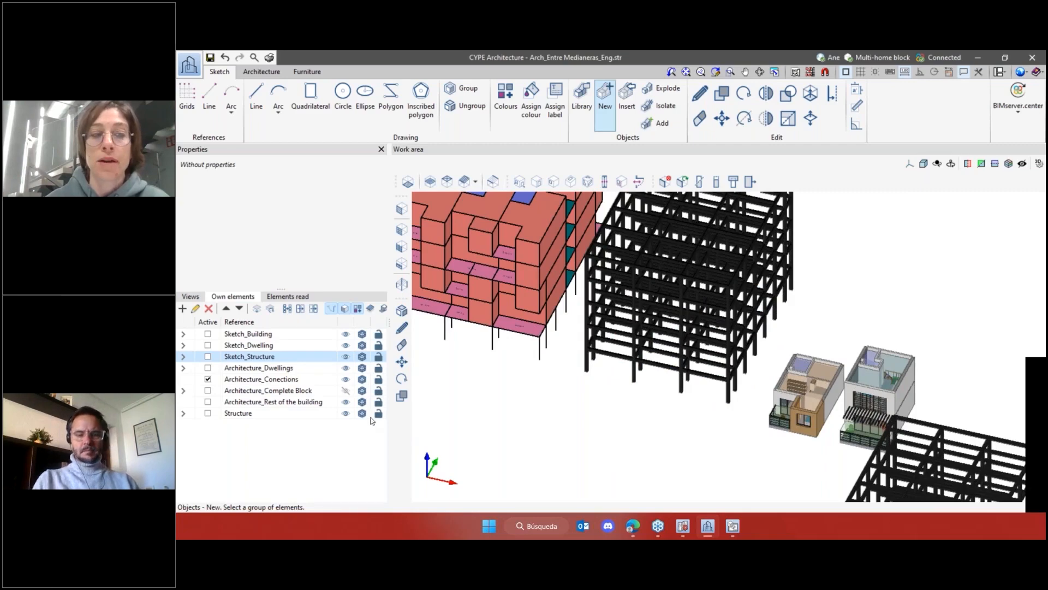
click(345, 391)
scroll(655, 370, down, 5)
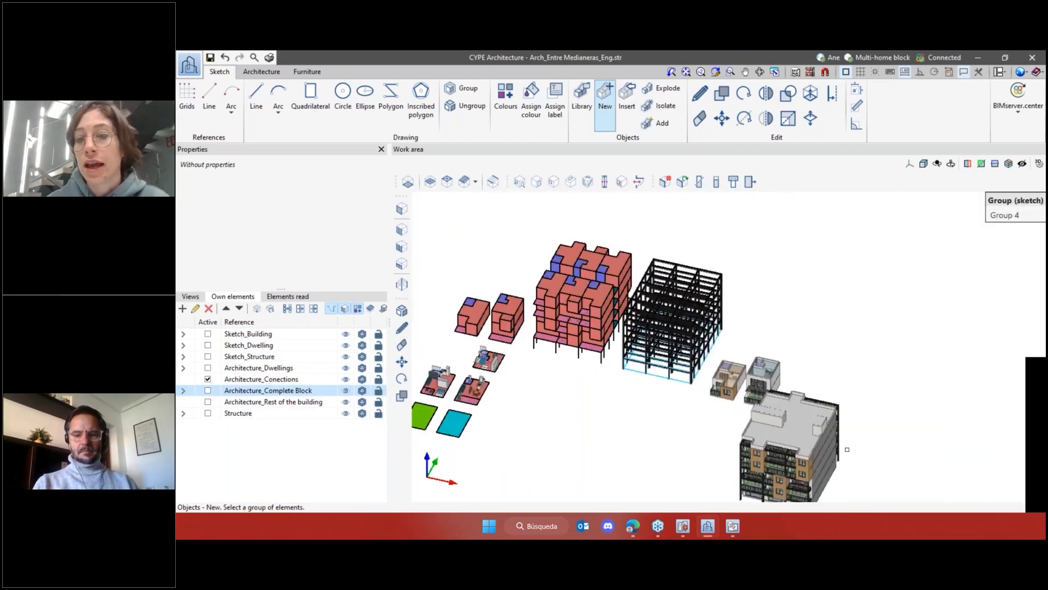
scroll(843, 449, up, 2)
middle_drag(844, 449, 862, 423)
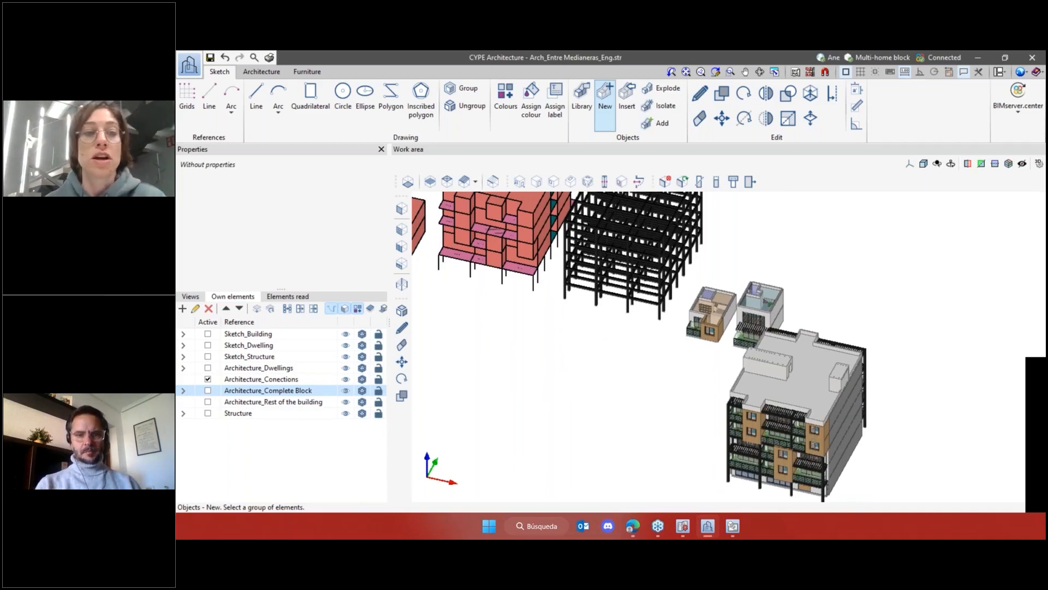
scroll(859, 442, up, 1)
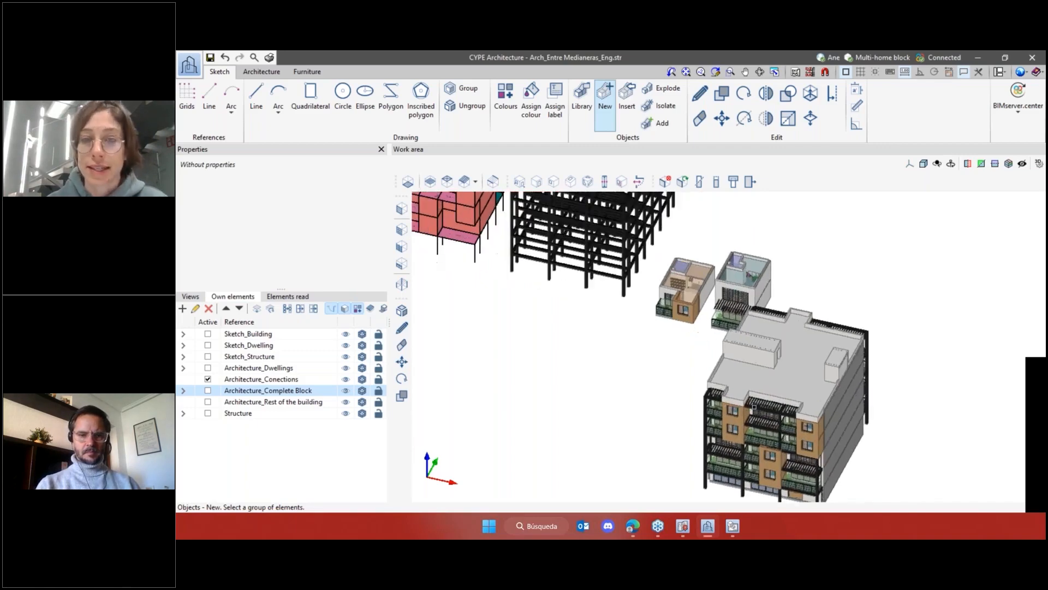
Examine the column and beam frame of the sketched structure beside the massing volumes
middle_drag(618, 353, 674, 465)
scroll(606, 396, up, 2)
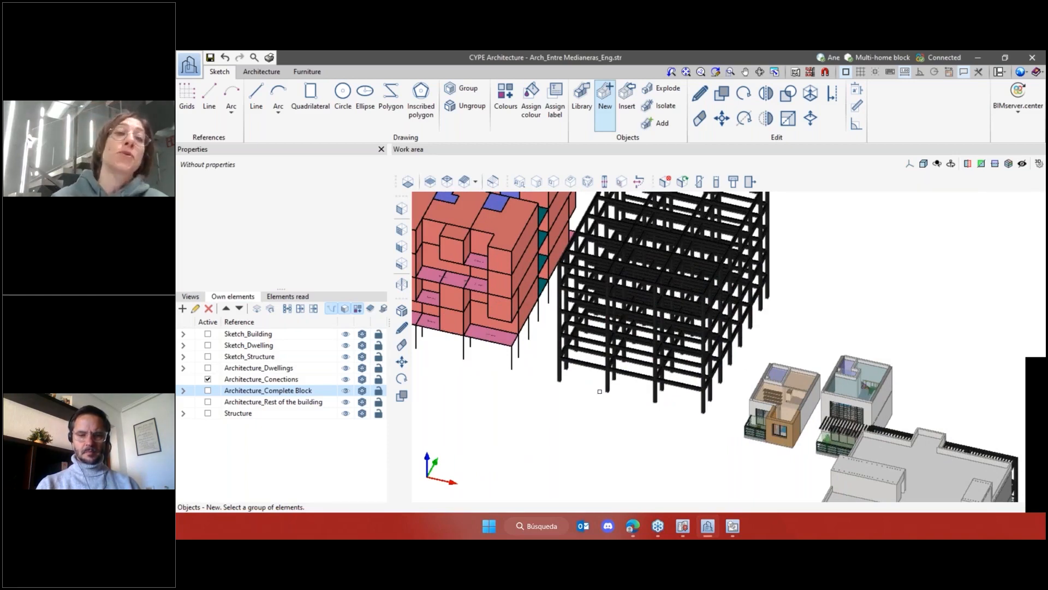
scroll(625, 395, down, 1)
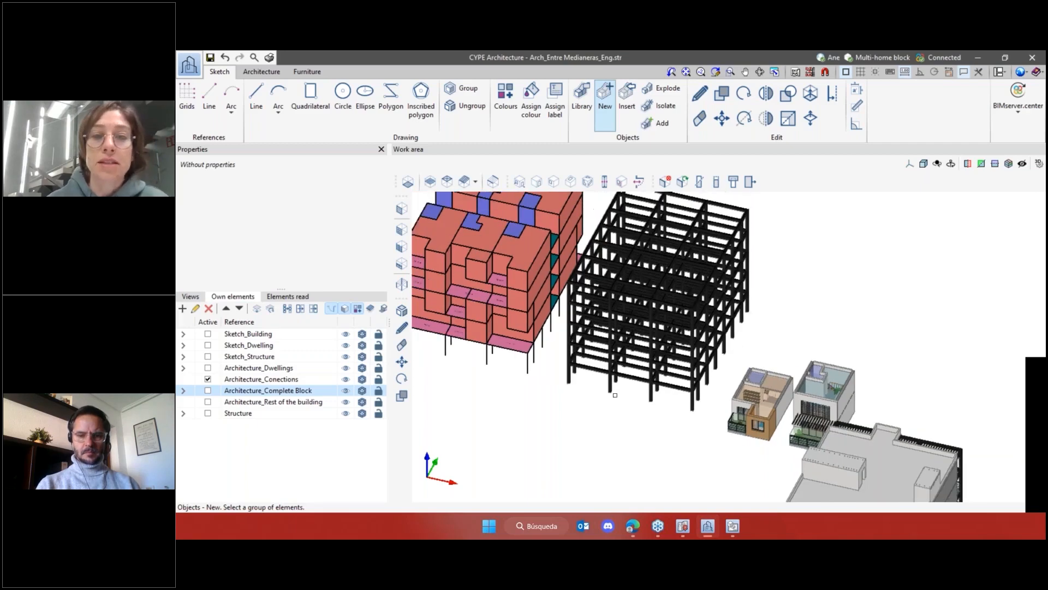
scroll(702, 367, up, 2)
scroll(828, 353, down, 2)
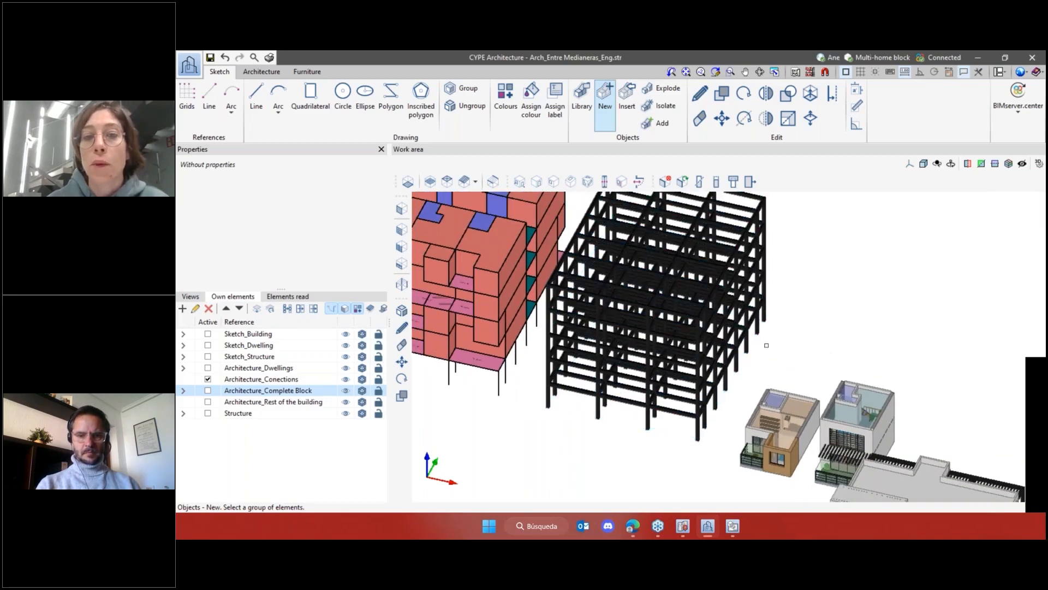
scroll(601, 414, up, 3)
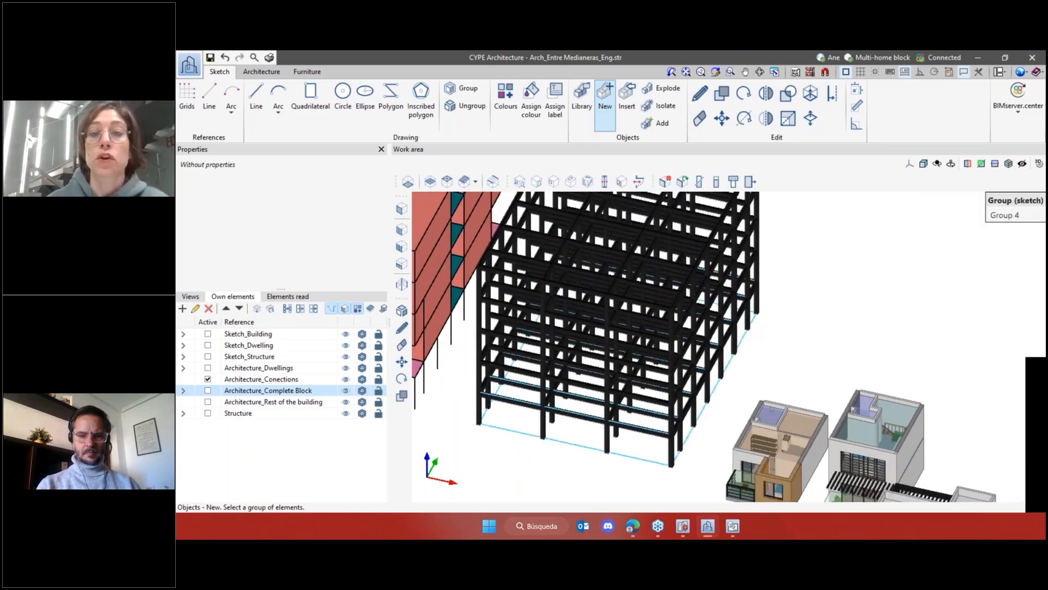
scroll(601, 414, down, 3)
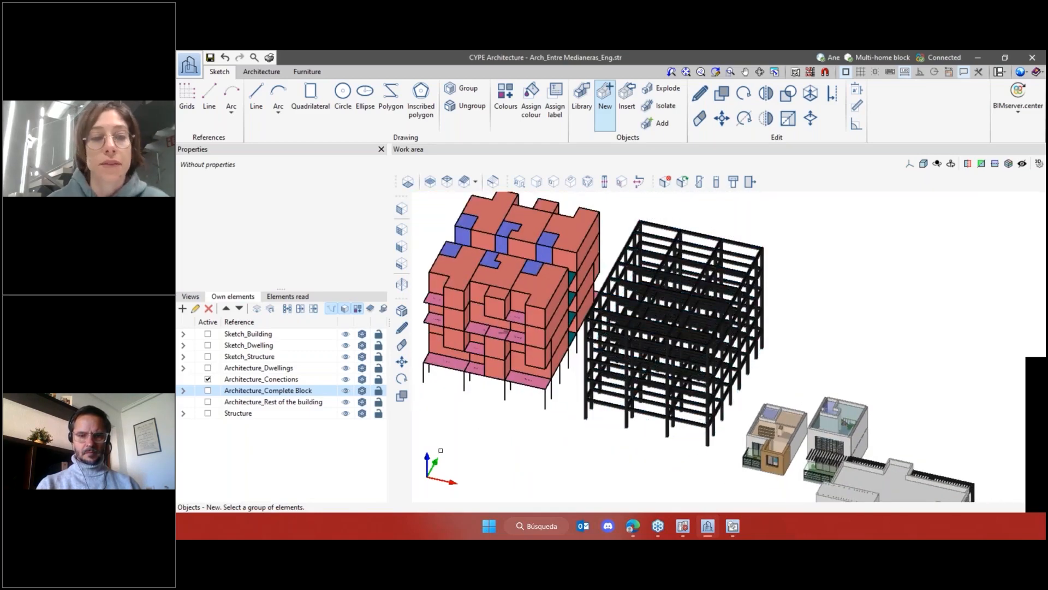
Hide the Columns and Beams sublayers of Sketch_Structure and inspect the structure's wireframe reference lines
click(184, 357)
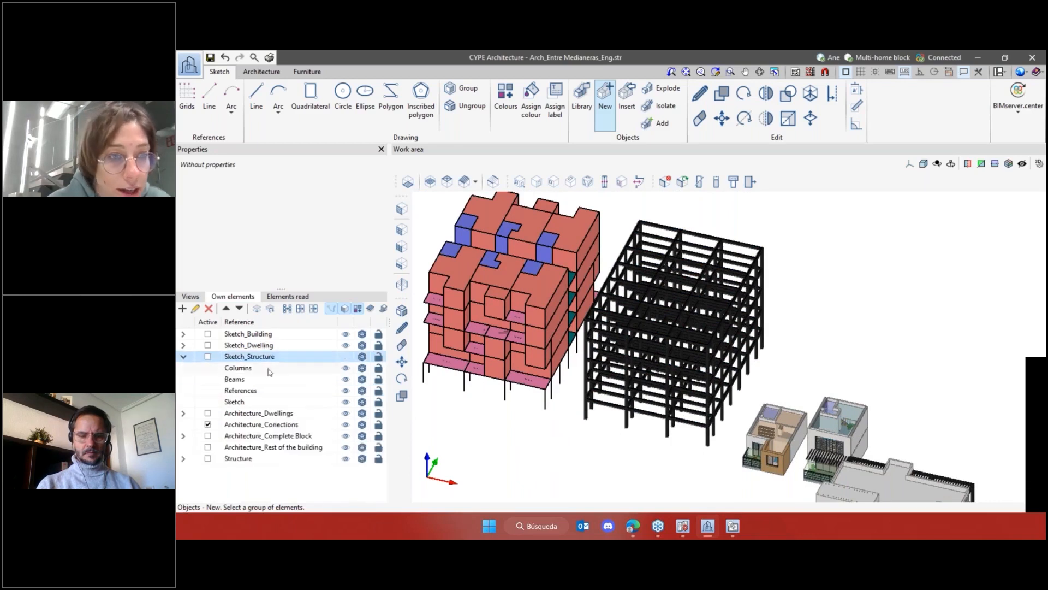
click(345, 369)
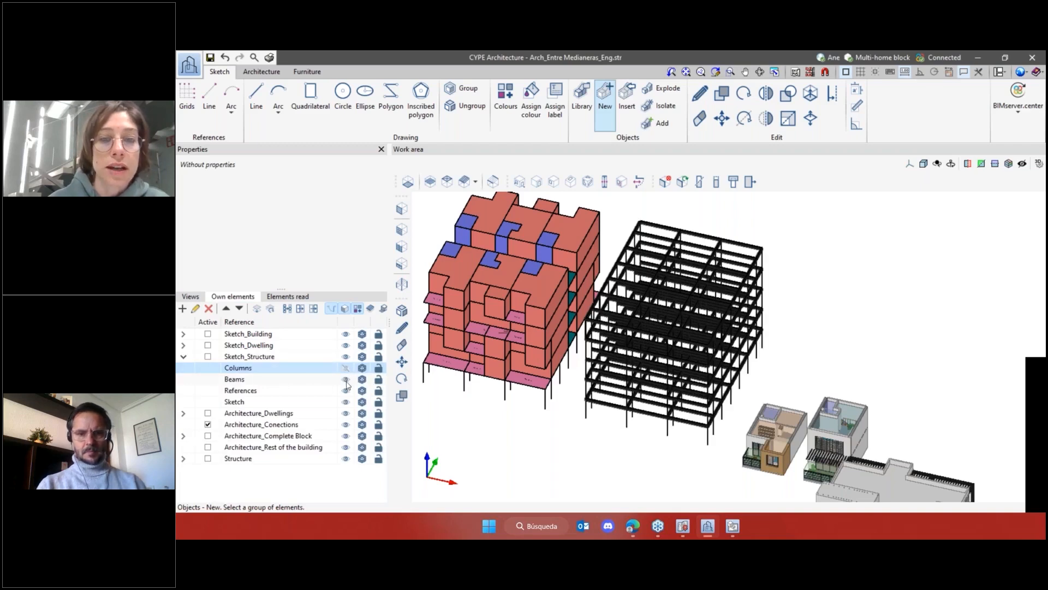
click(346, 380)
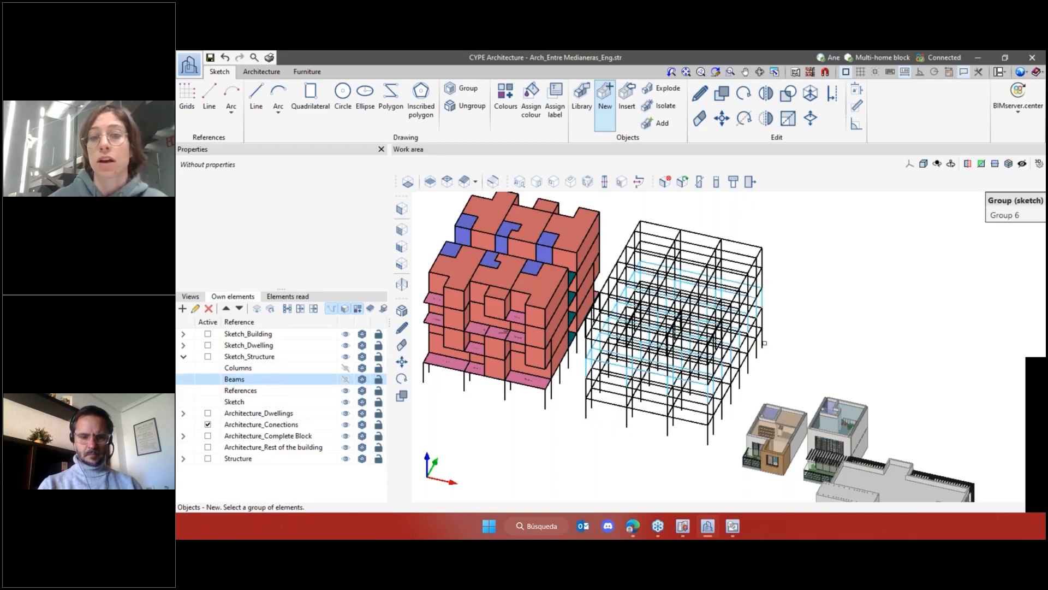
scroll(820, 396, up, 3)
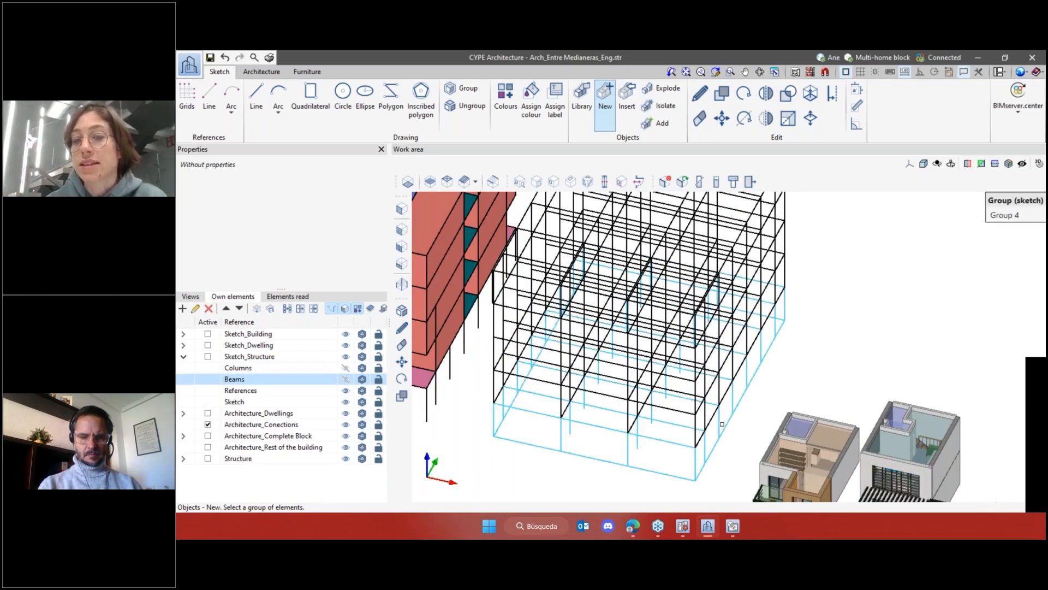
scroll(721, 424, down, 2)
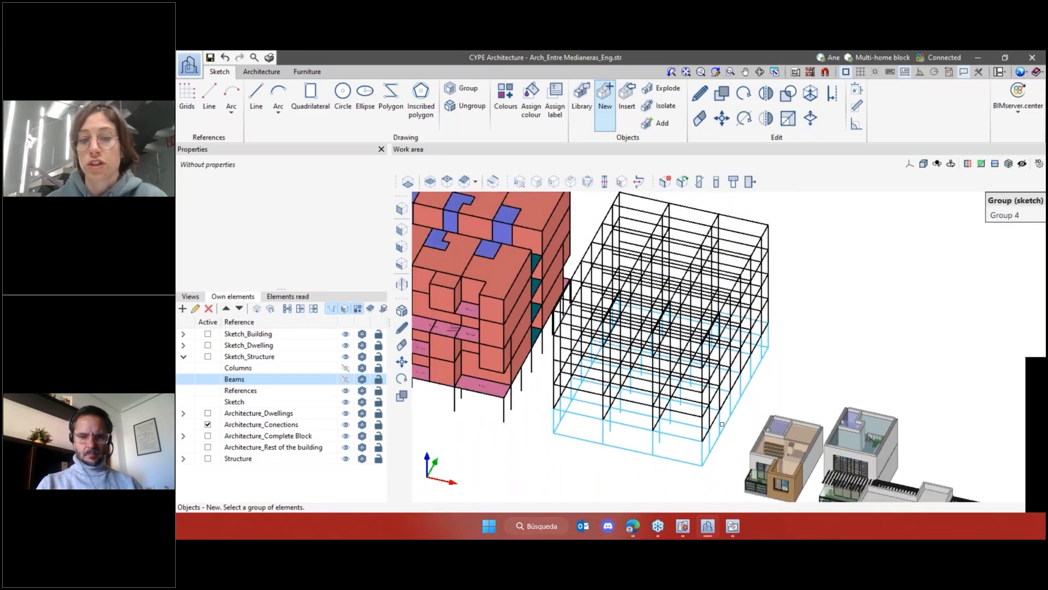
scroll(721, 423, up, 1)
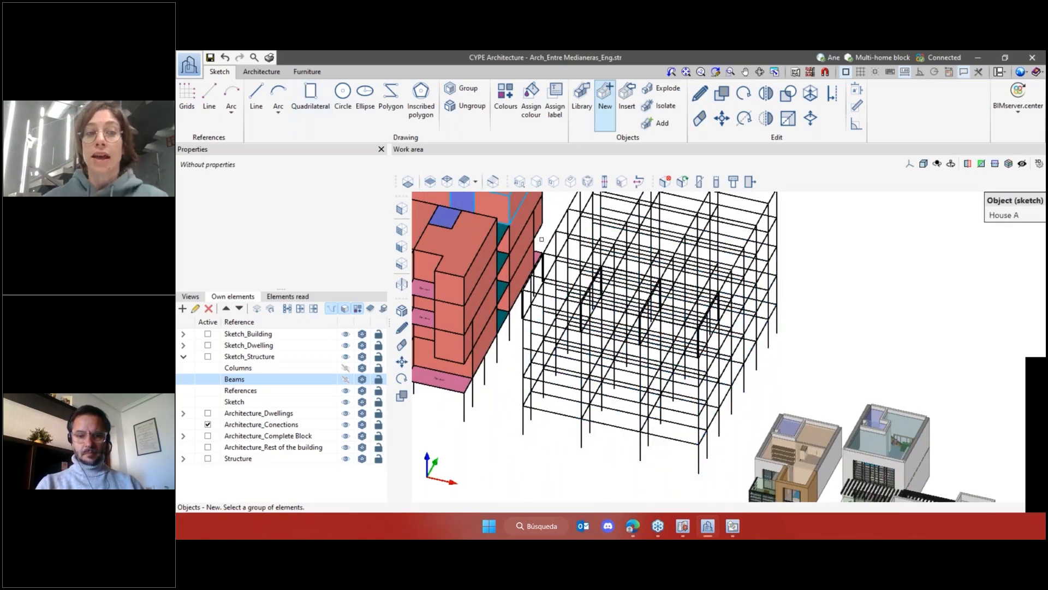
scroll(540, 260, down, 1)
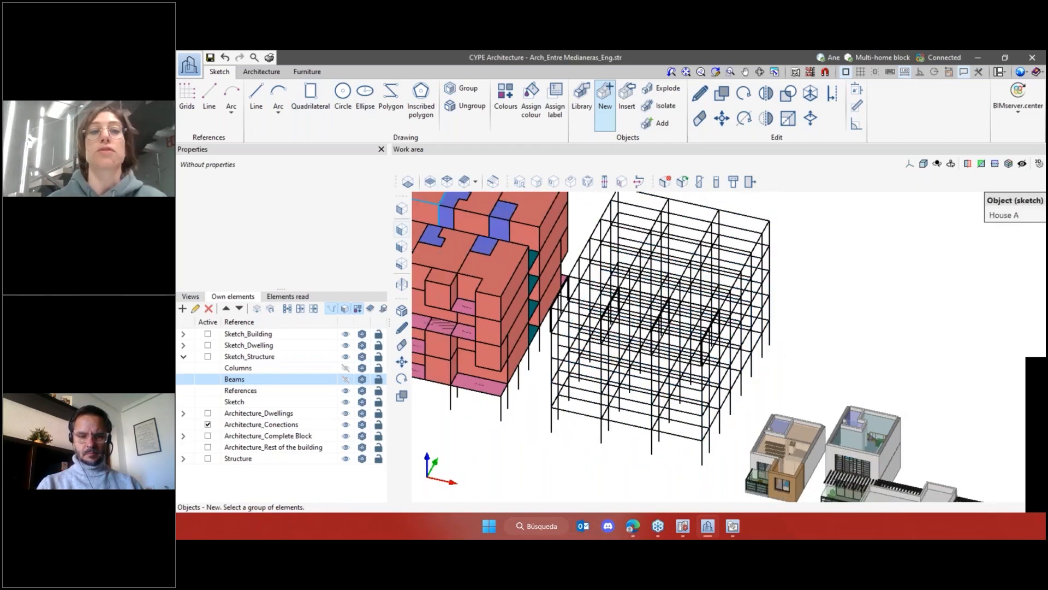
Start the Column tool and enlarge its properties area to show the column's category, dimensions, colour and insertion point
click(406, 289)
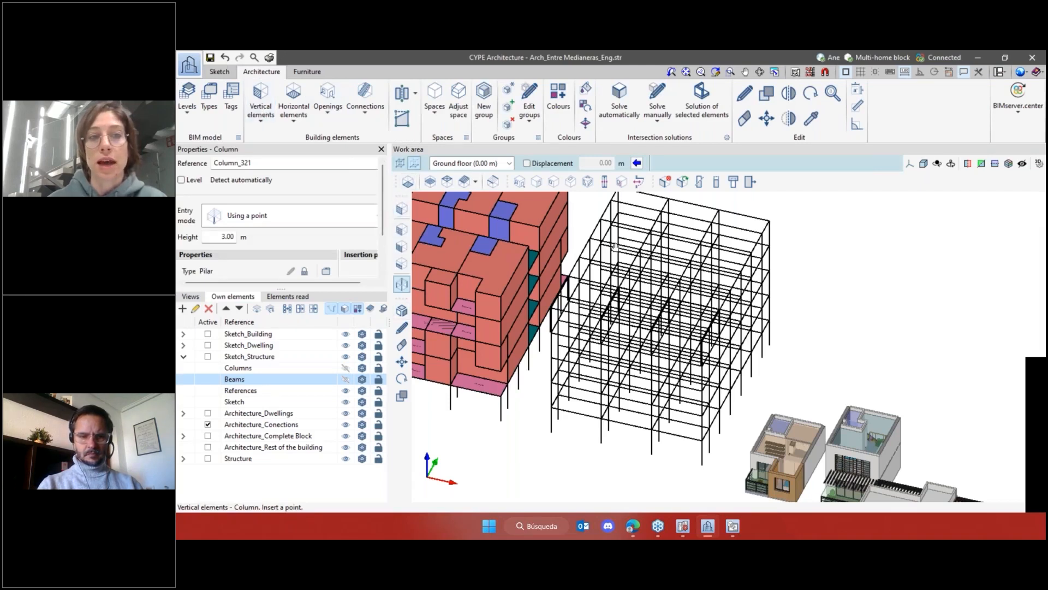
drag(615, 247, 398, 202)
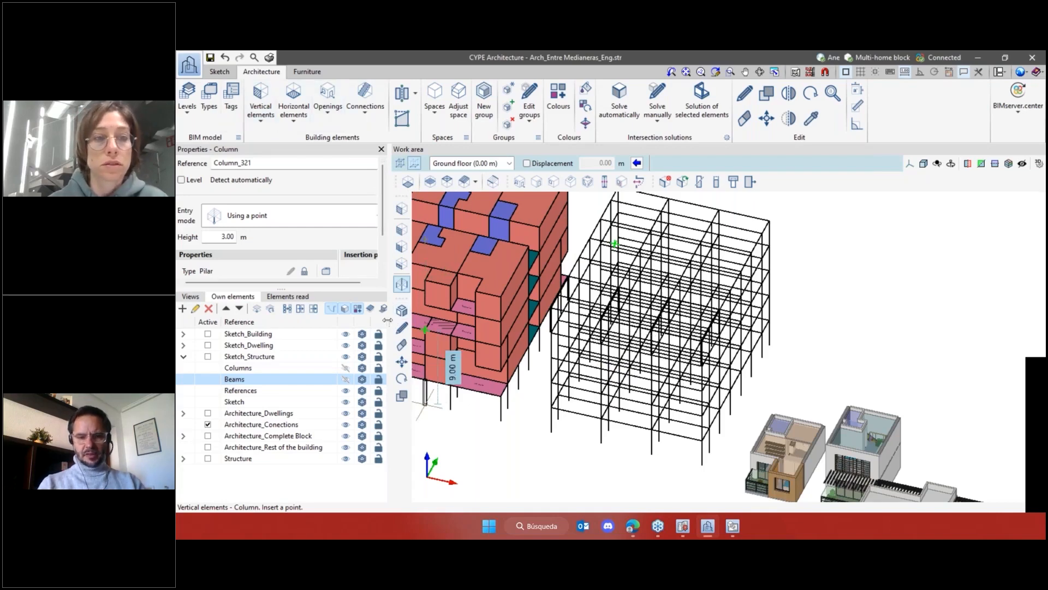
drag(411, 320, 432, 320)
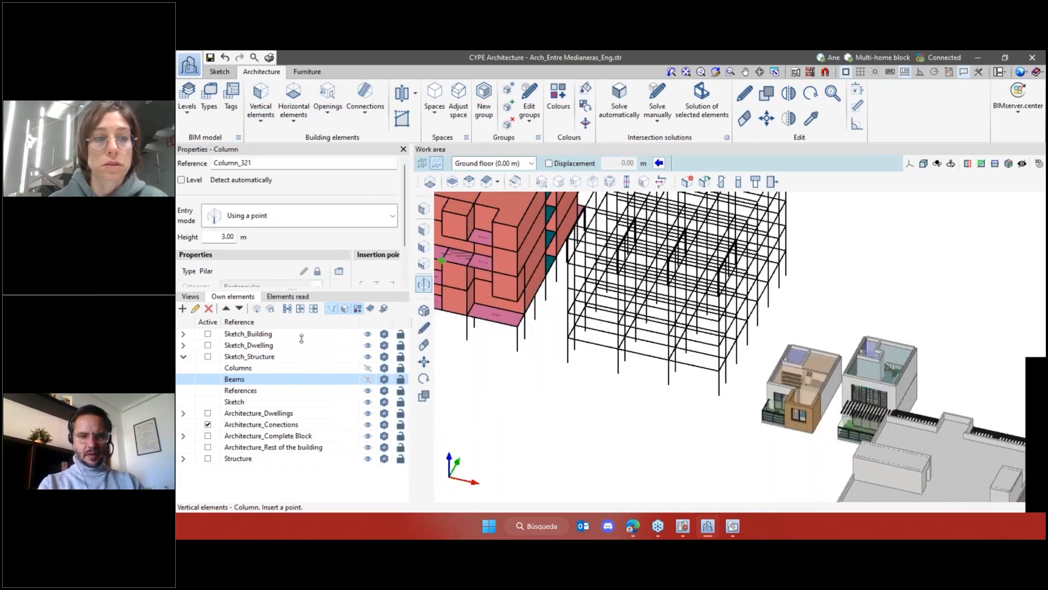
drag(303, 376, 307, 361)
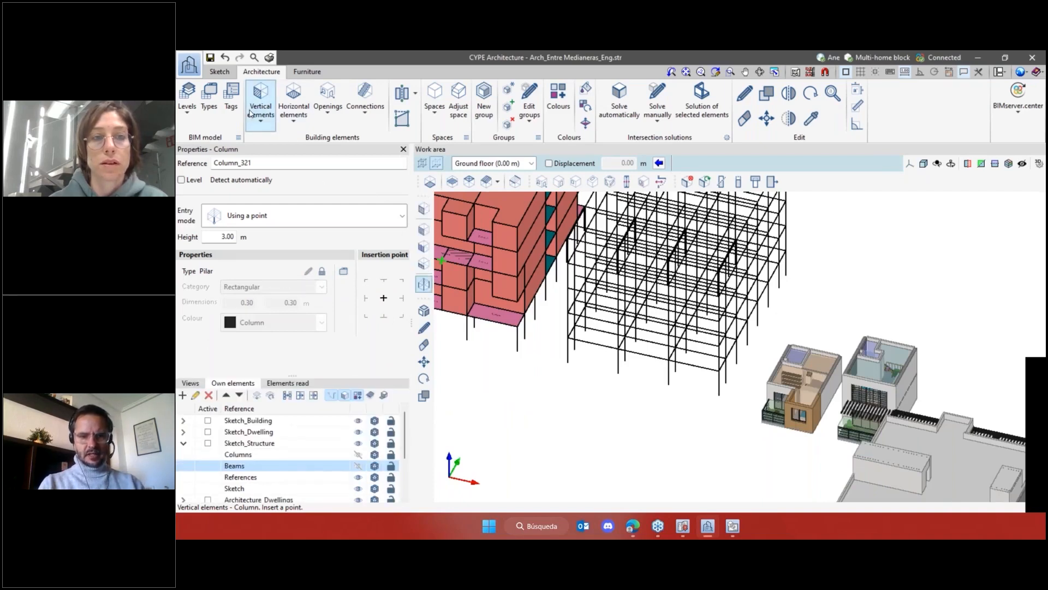
Detach the vertical elements tool set to view its named tools, and review the Sketch, Architecture and Furniture tool sets
click(425, 284)
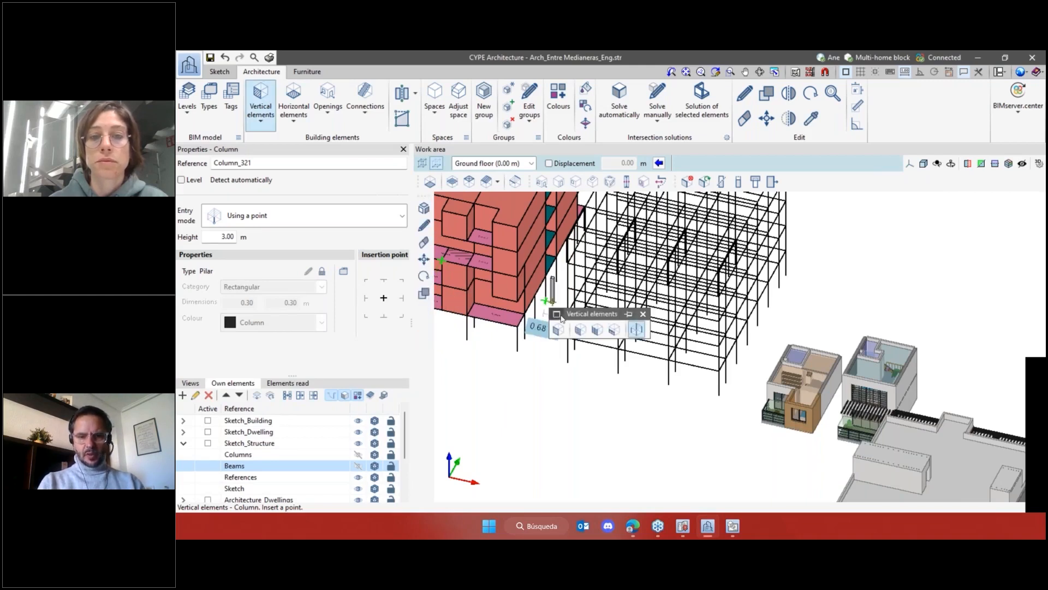
drag(562, 318, 481, 205)
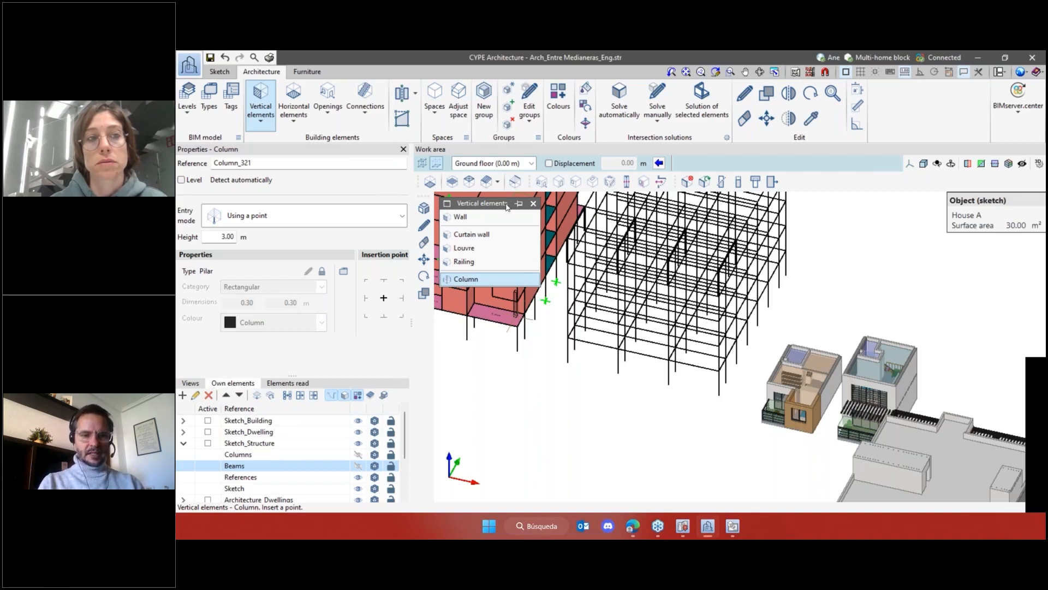
click(220, 72)
click(262, 72)
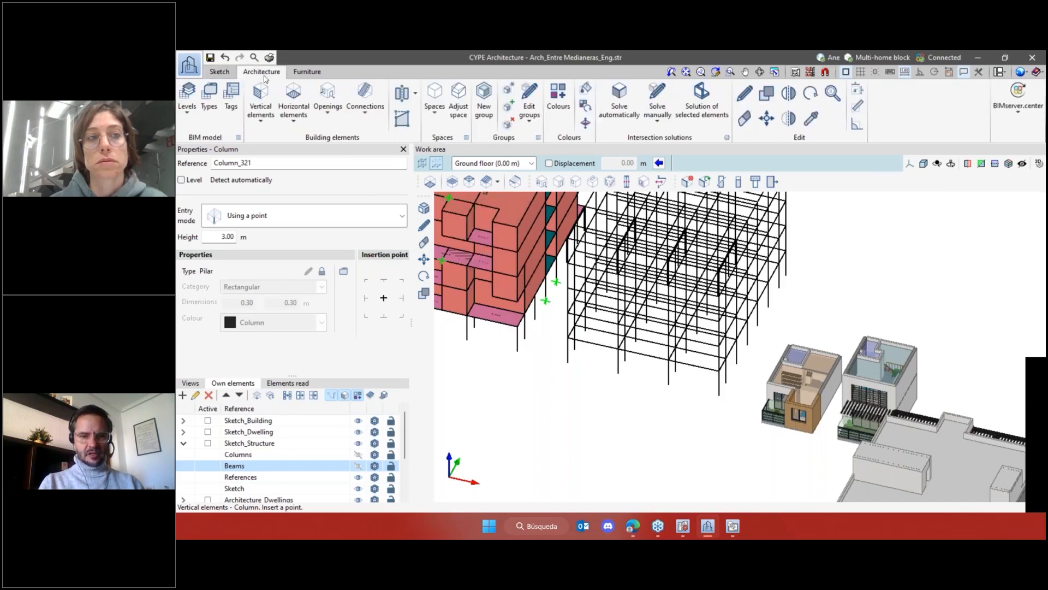
click(309, 75)
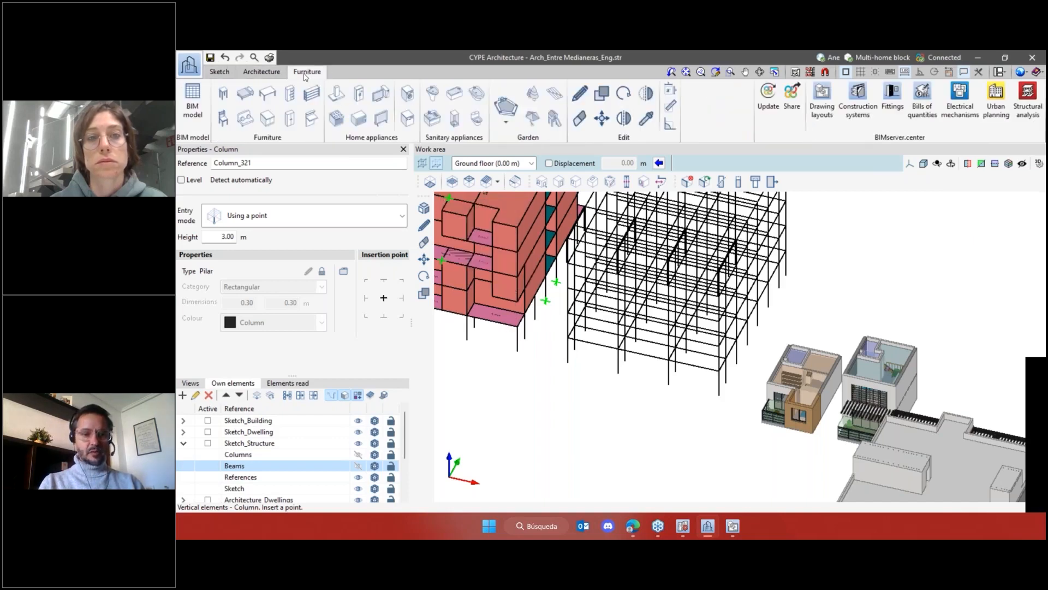
click(281, 75)
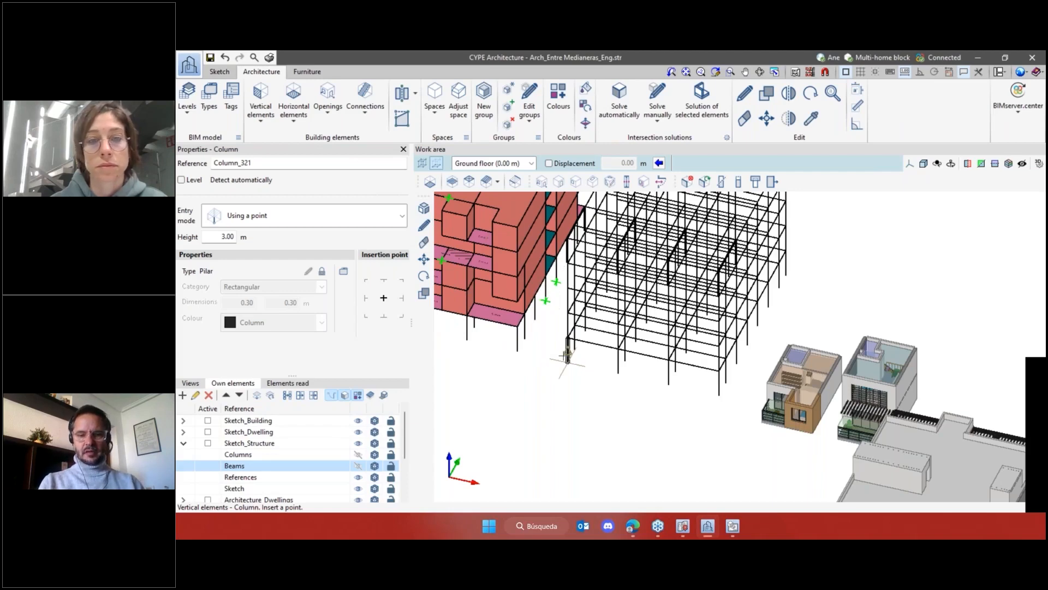
scroll(568, 355, up, 2)
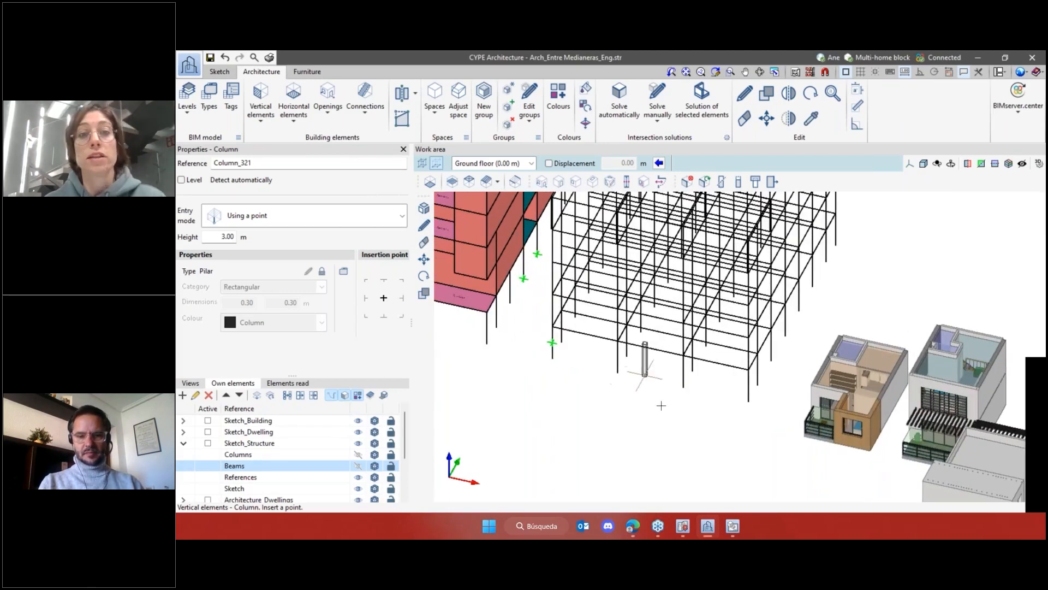
scroll(661, 405, up, 2)
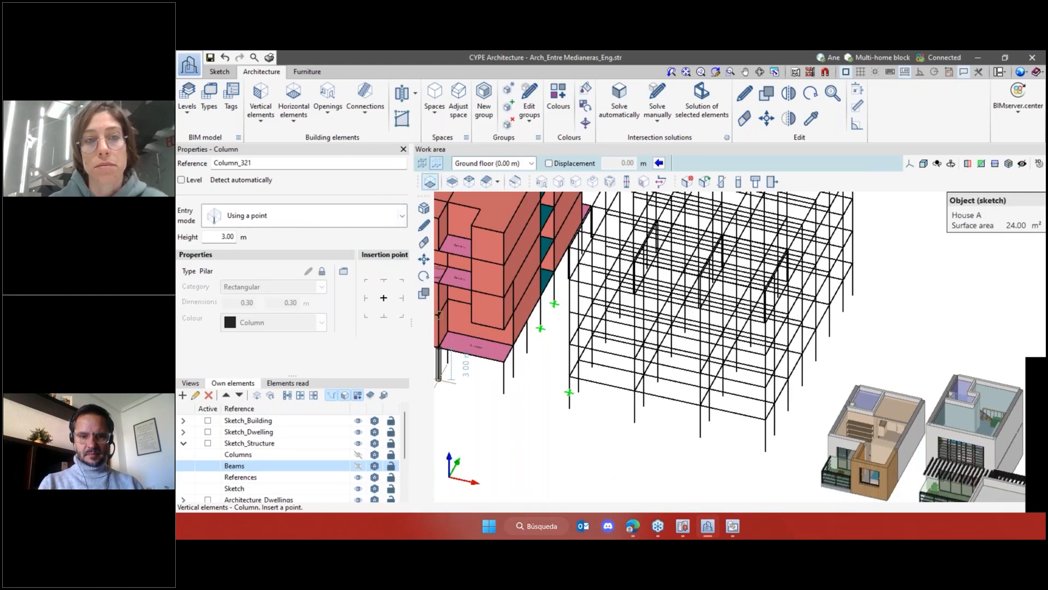
Examine the entry modes offered for columns and for walls among the vertical elements
click(271, 110)
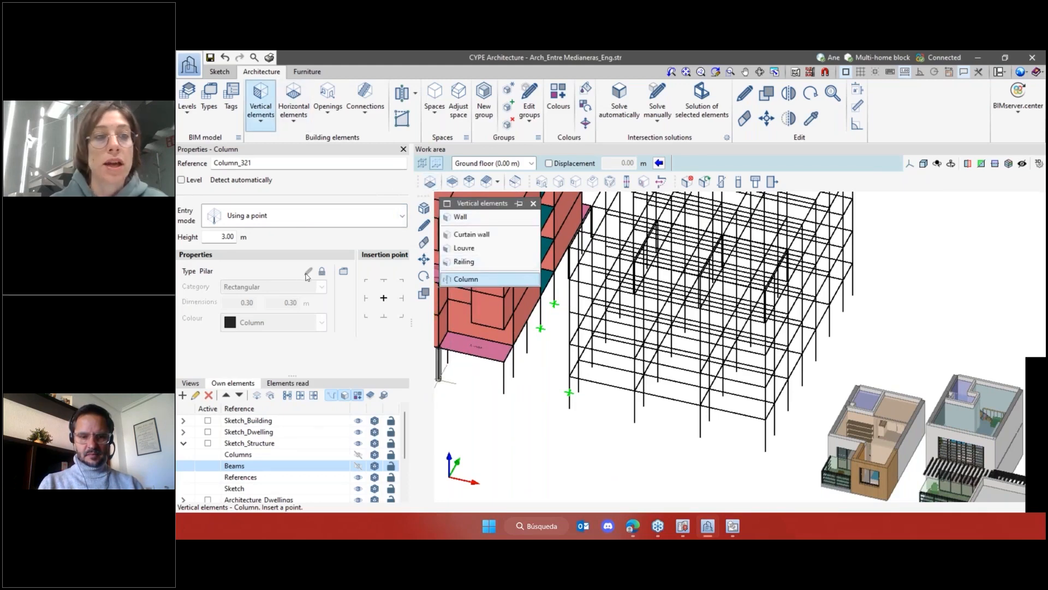
click(337, 220)
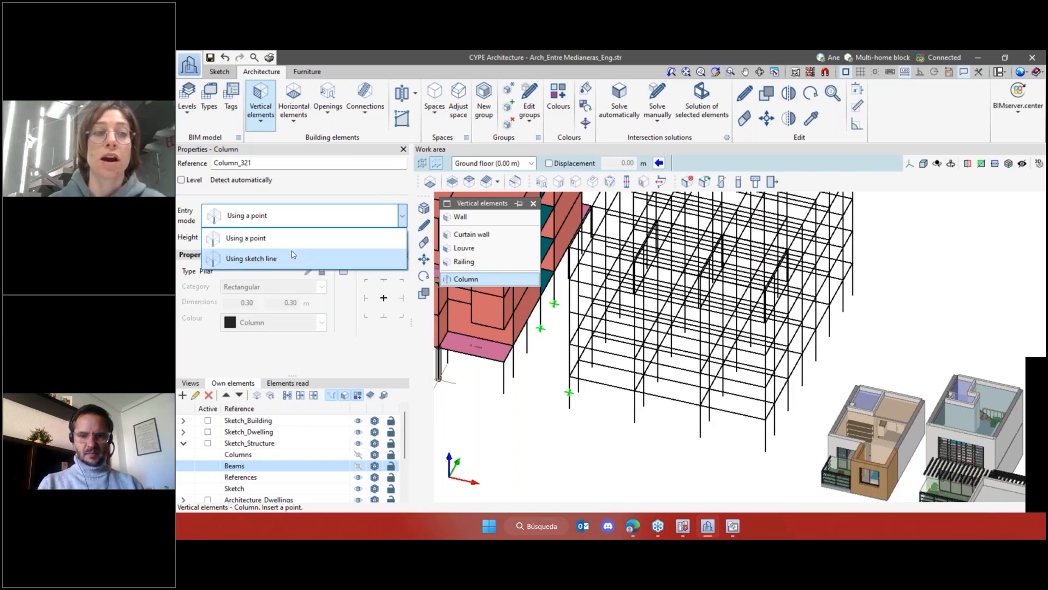
click(258, 106)
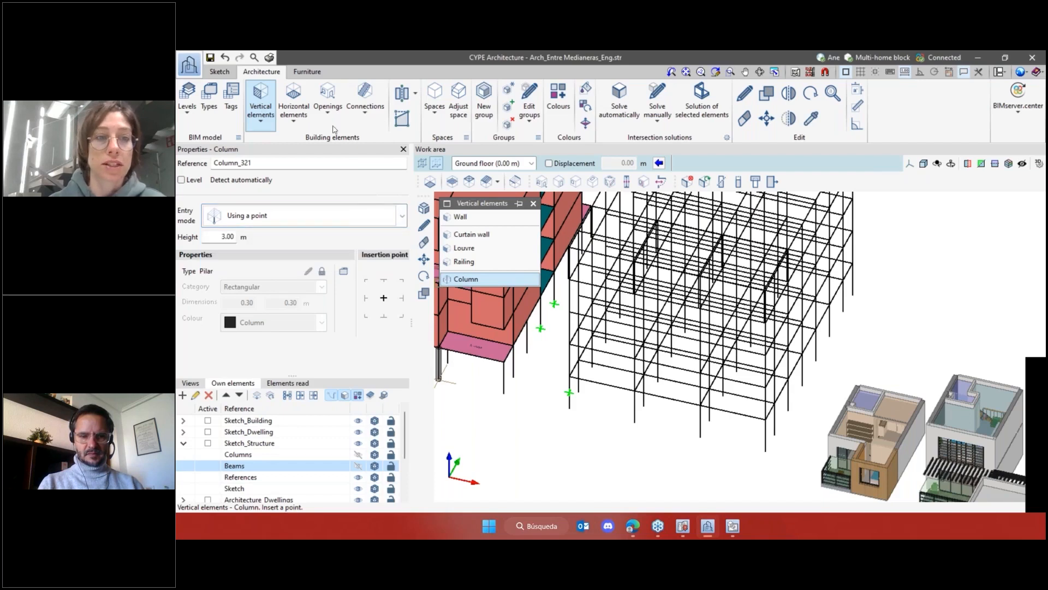
click(475, 218)
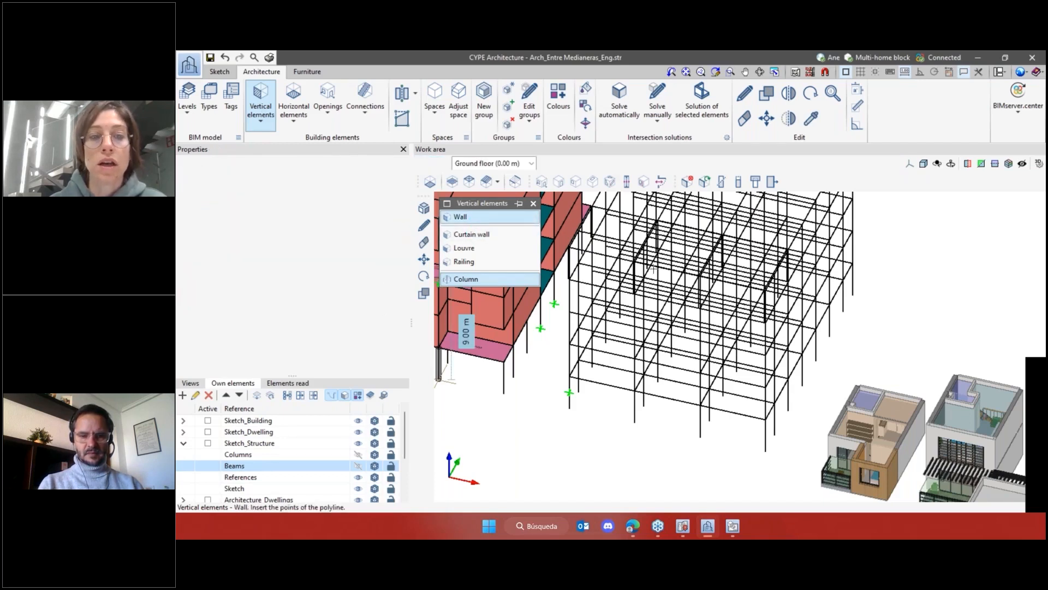
click(226, 223)
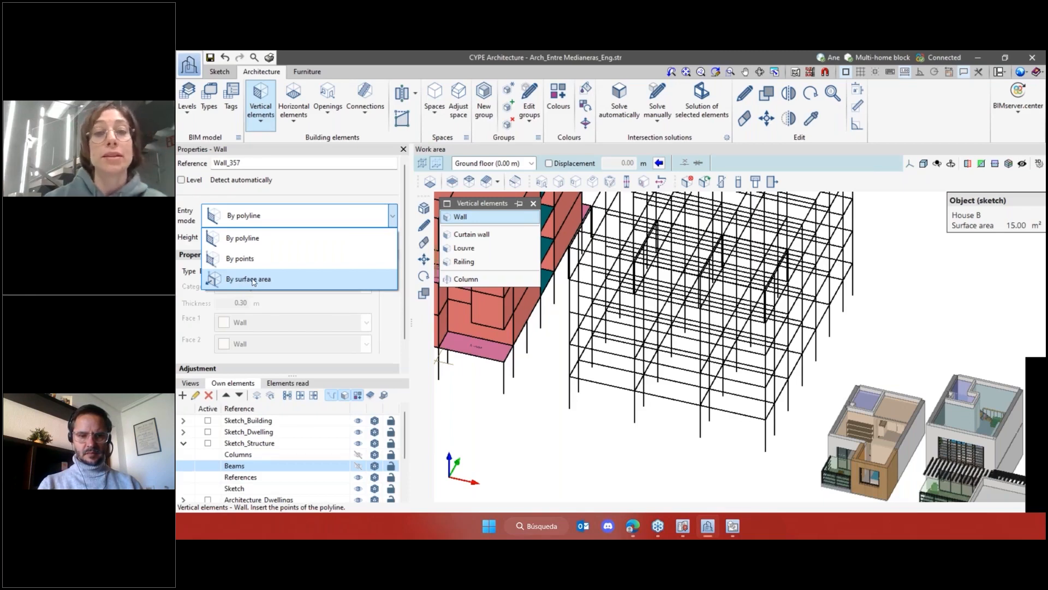
click(470, 282)
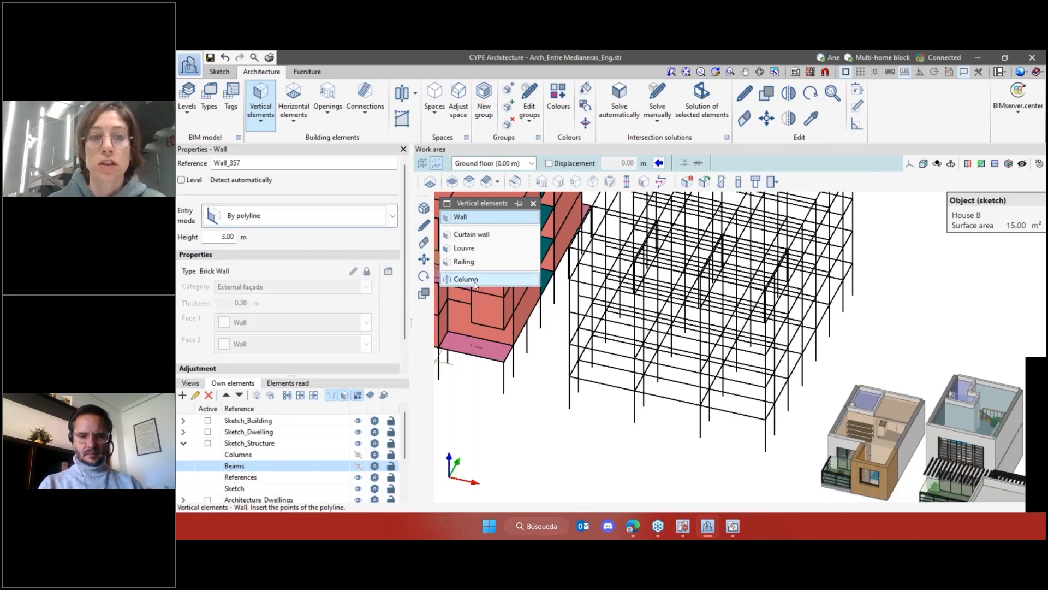
Start a column with the Using sketch line entry mode
click(467, 279)
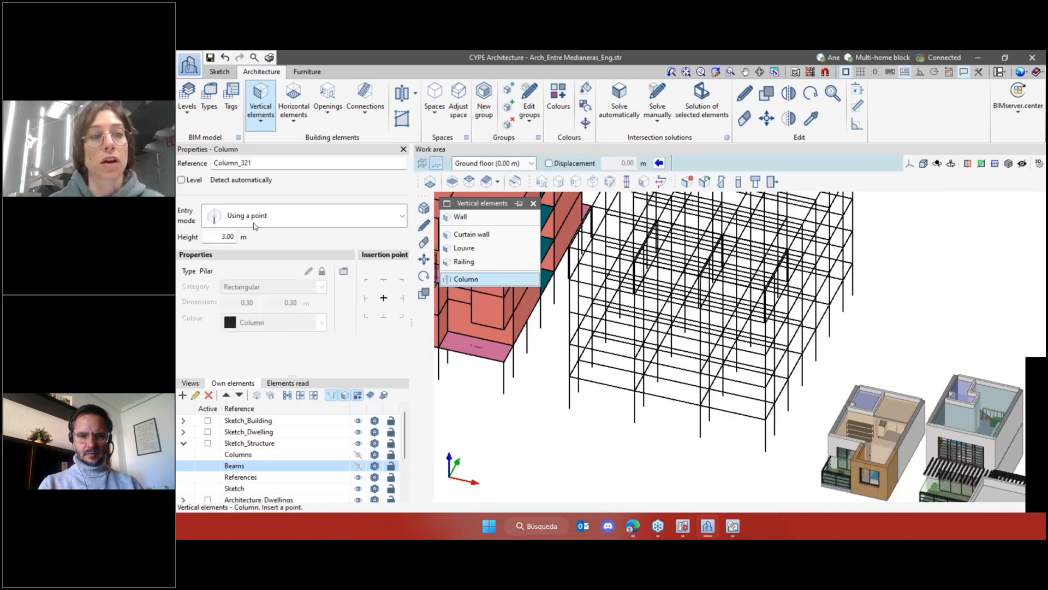
click(254, 225)
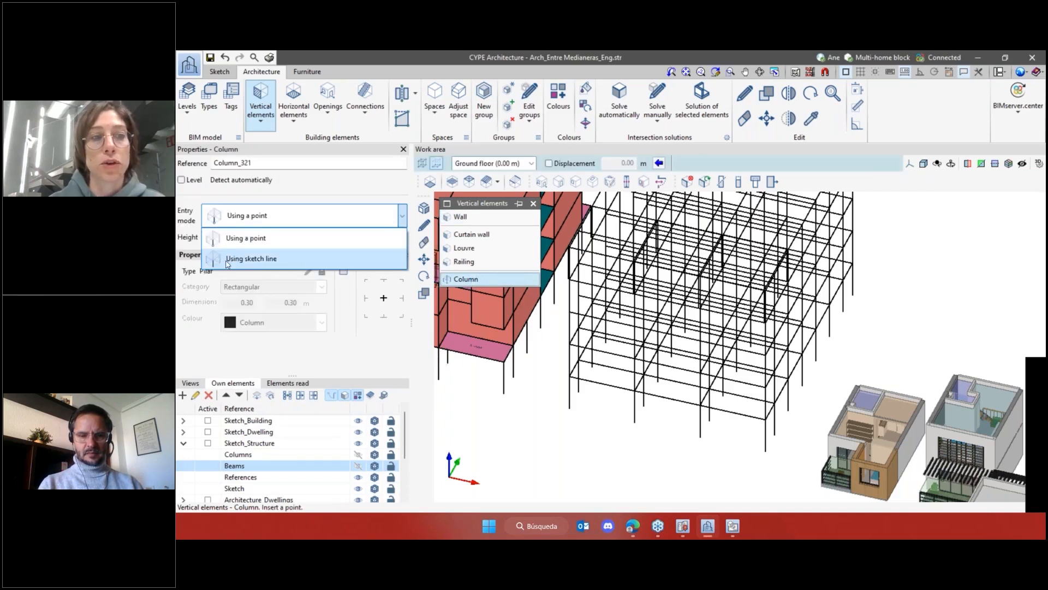
click(251, 259)
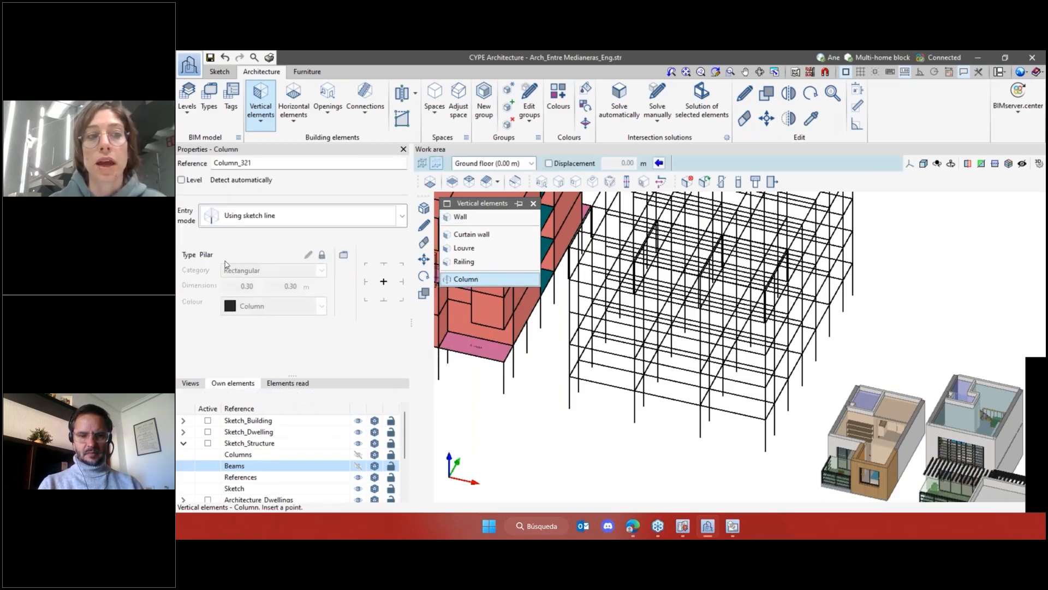
Place a column centred on the vertical sketch line at the structure's front corner, oriented at 0°
scroll(592, 415, up, 1)
scroll(592, 416, up, 4)
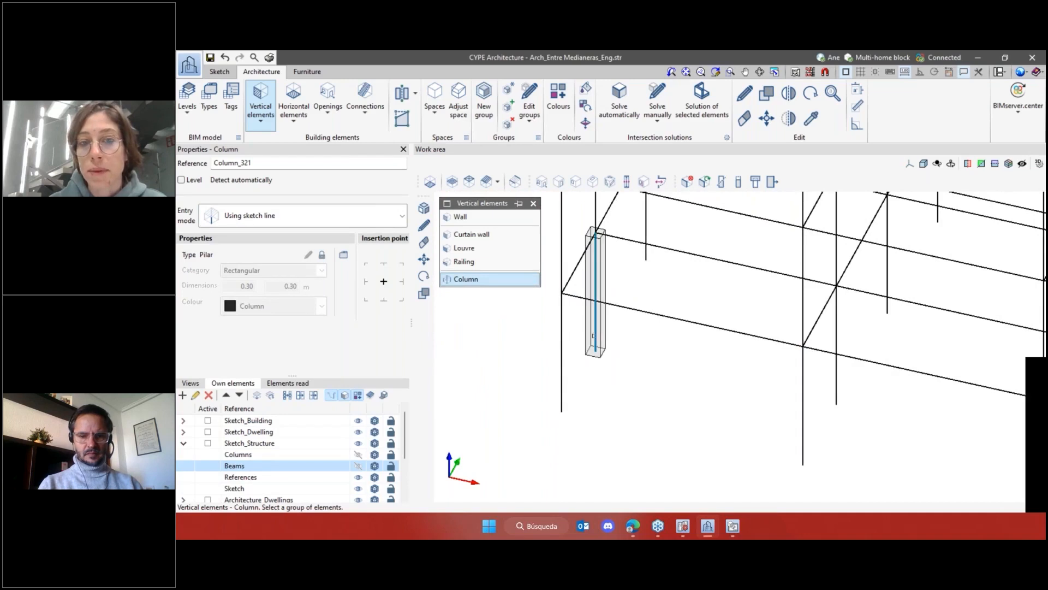
scroll(562, 383, up, 2)
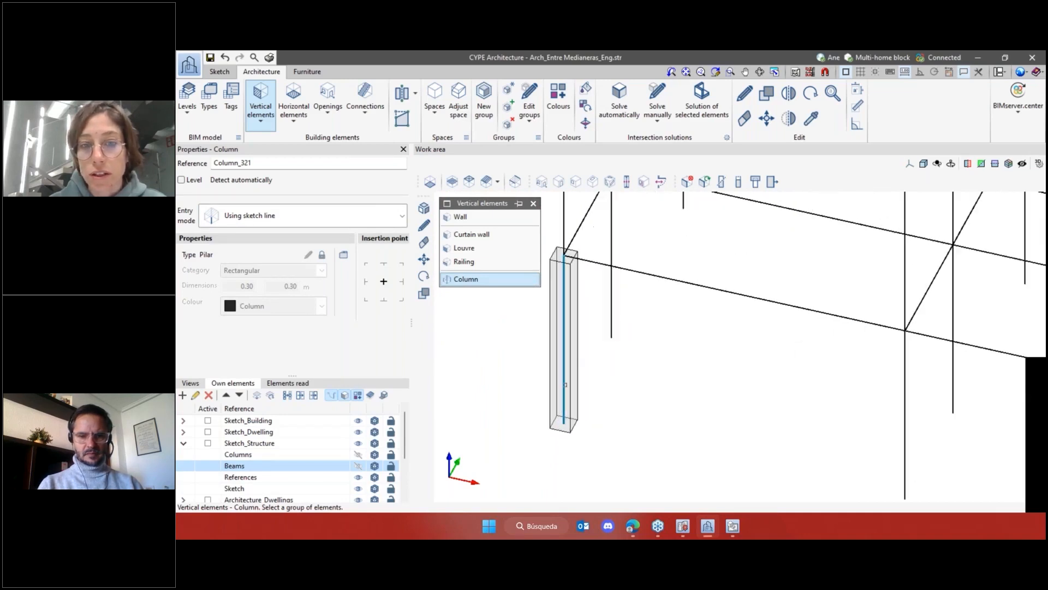
click(550, 381)
scroll(616, 339, down, 2)
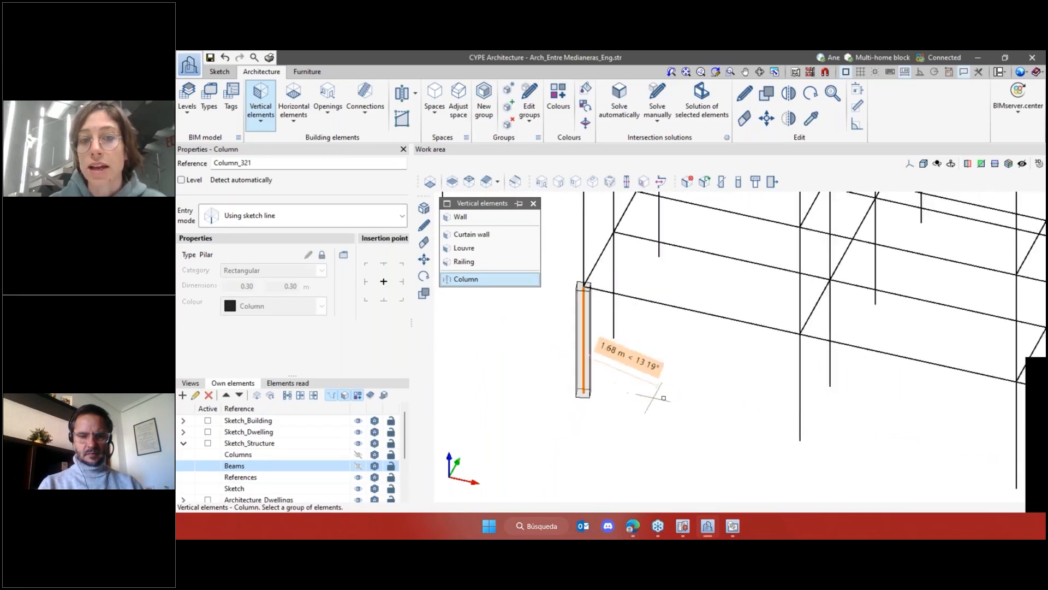
mouse_move(722, 420)
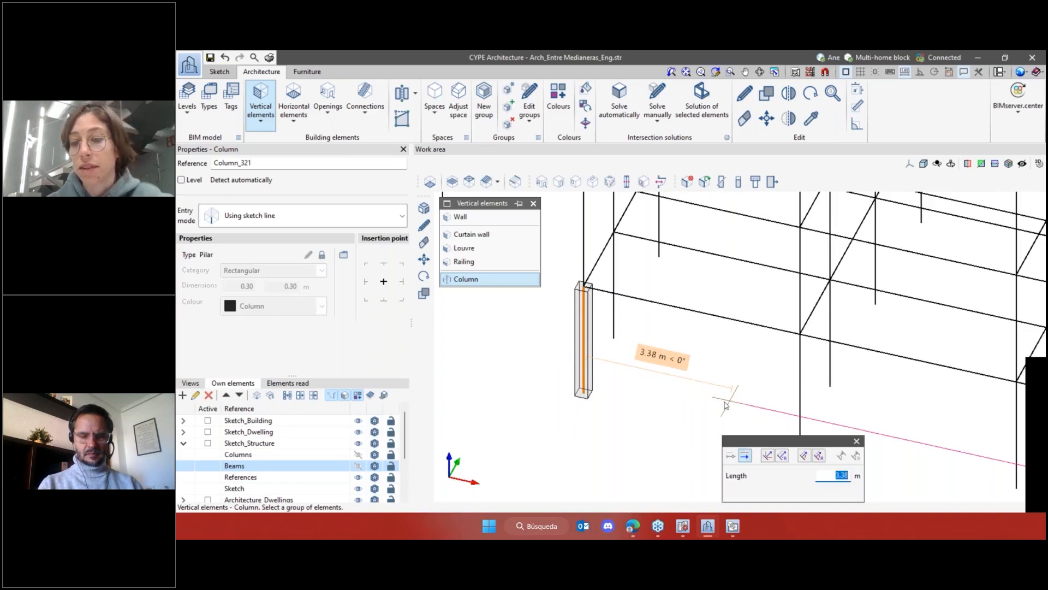
Set the insertion point to the lower-left corner and place a column on the adjacent front vertical line, oriented at 0°
scroll(592, 333, up, 2)
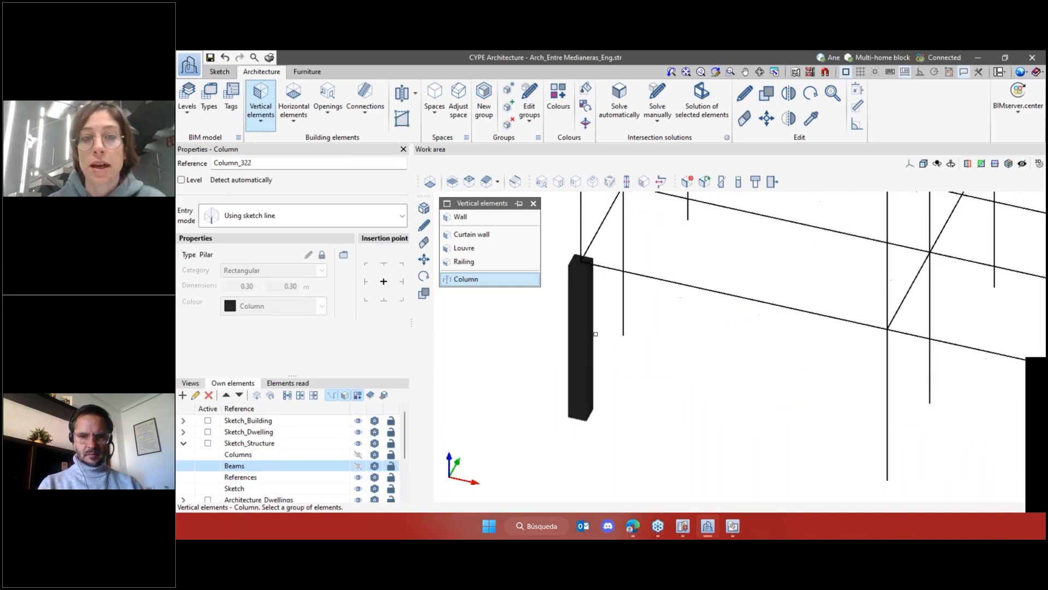
middle_drag(739, 346, 676, 297)
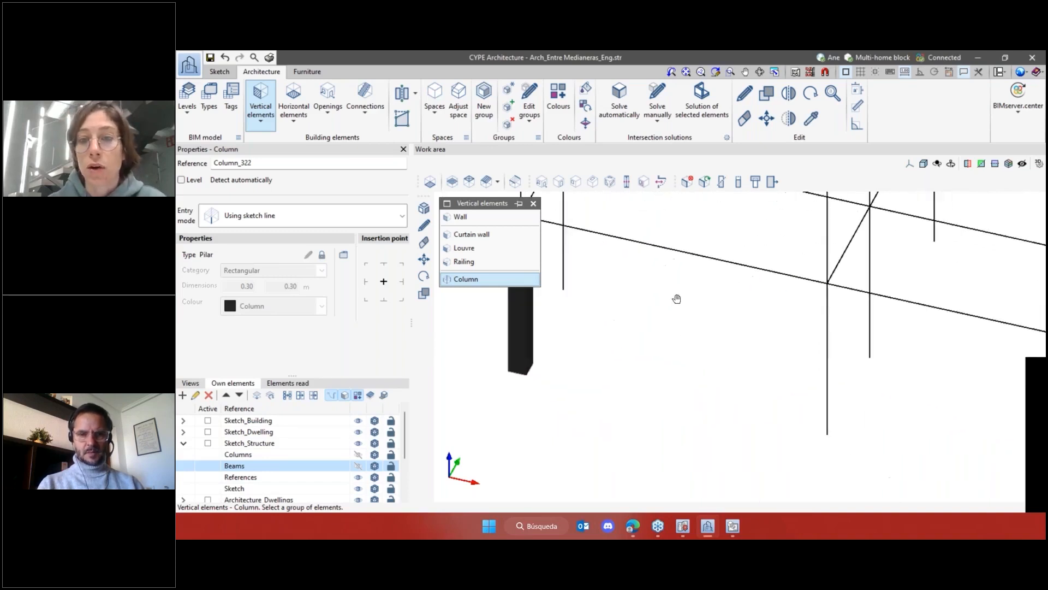
click(365, 300)
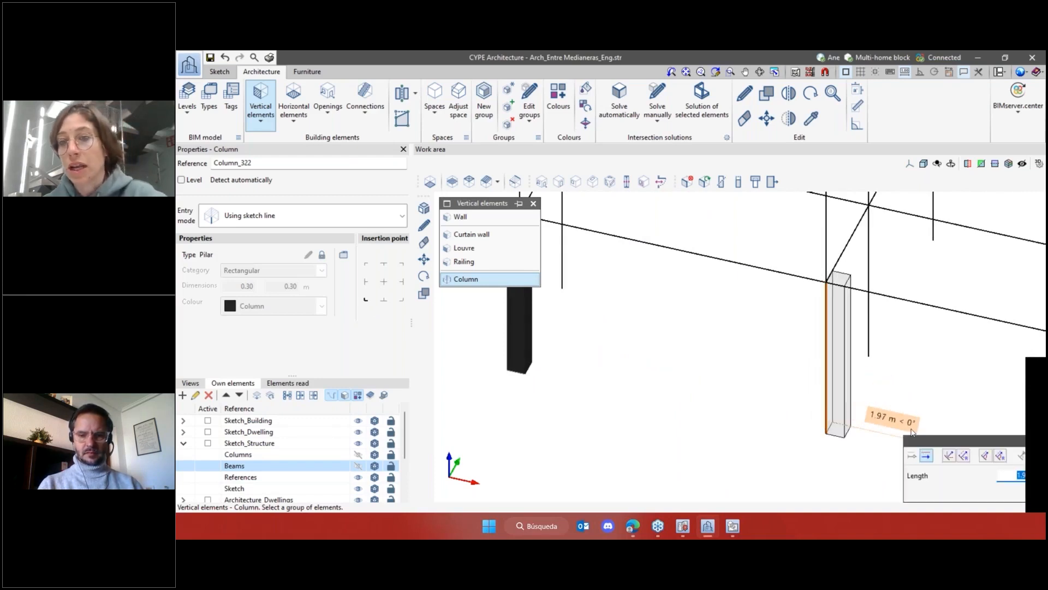
click(912, 431)
Try to create columns from all sketch lines of the structure at once, selecting them together and giving an orientation point
scroll(689, 327, down, 4)
scroll(769, 355, down, 2)
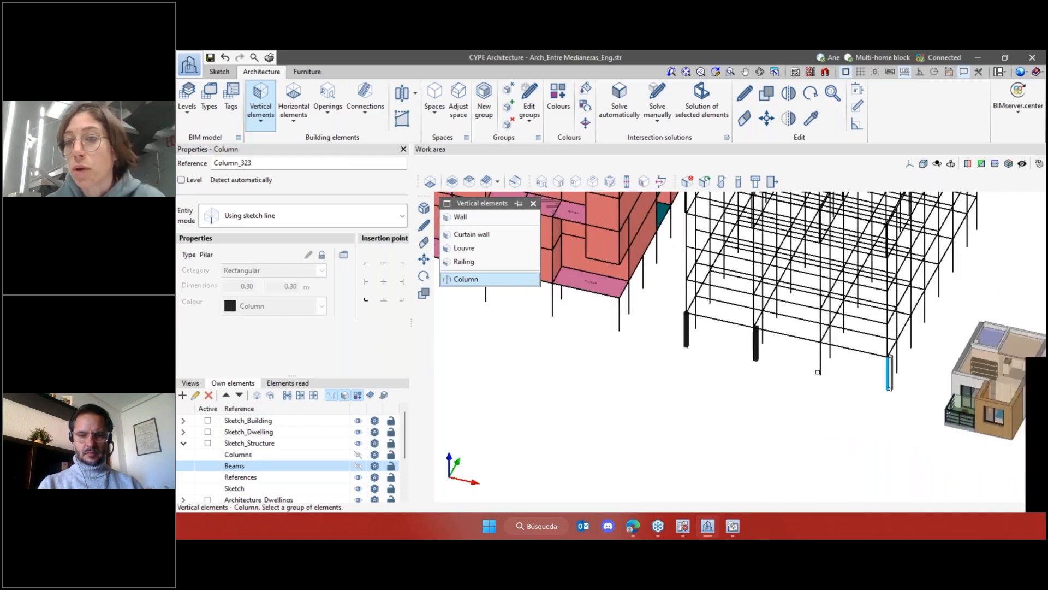
scroll(901, 382, down, 3)
shift+middle_drag(922, 408, 813, 472)
drag(841, 243, 675, 465)
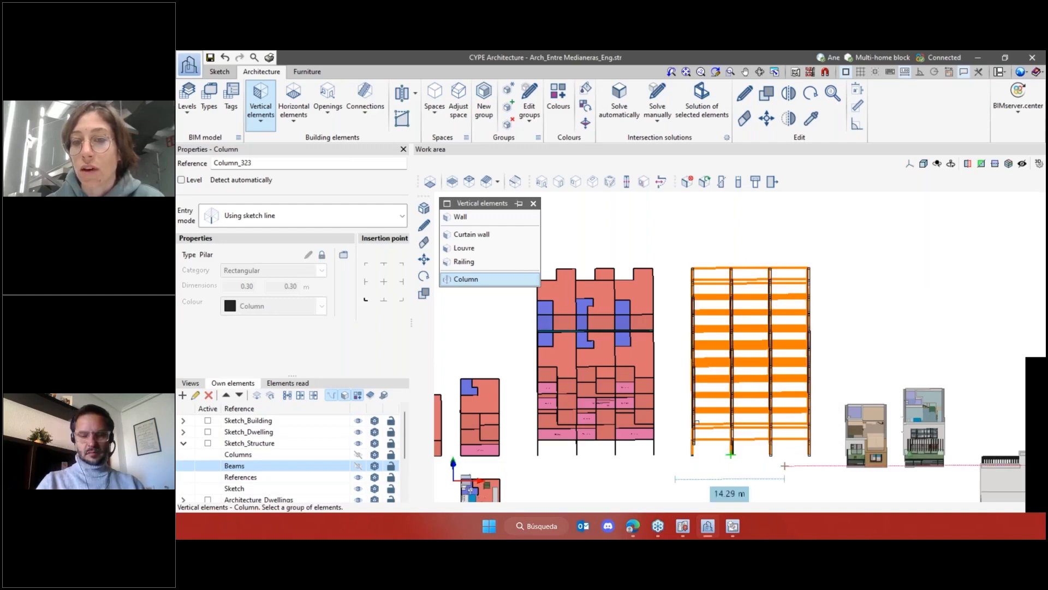
shift+middle_drag(784, 465, 724, 444)
middle_drag(773, 465, 828, 429)
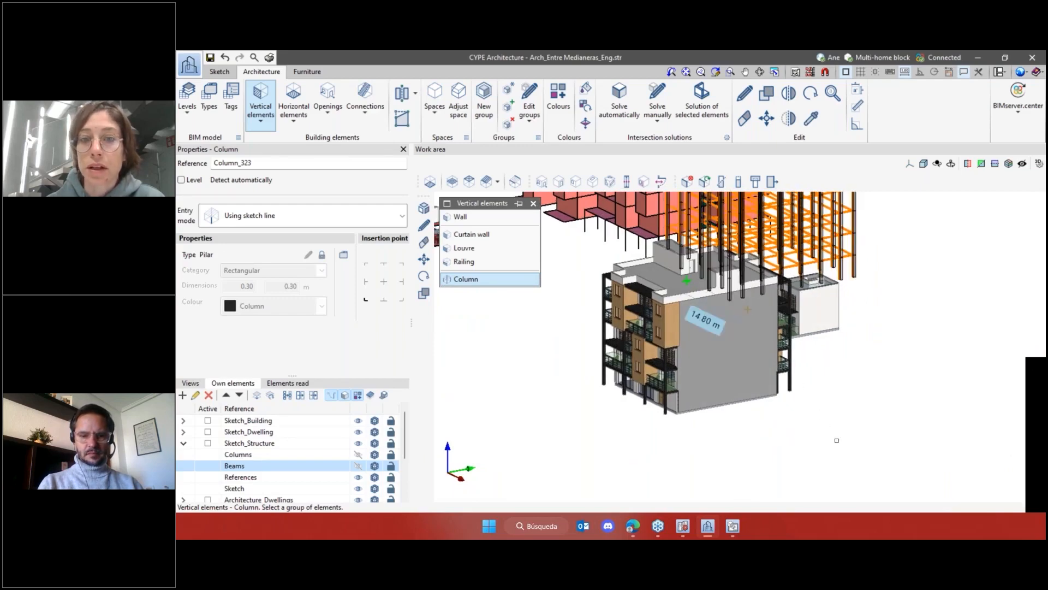
middle_drag(804, 330, 903, 462)
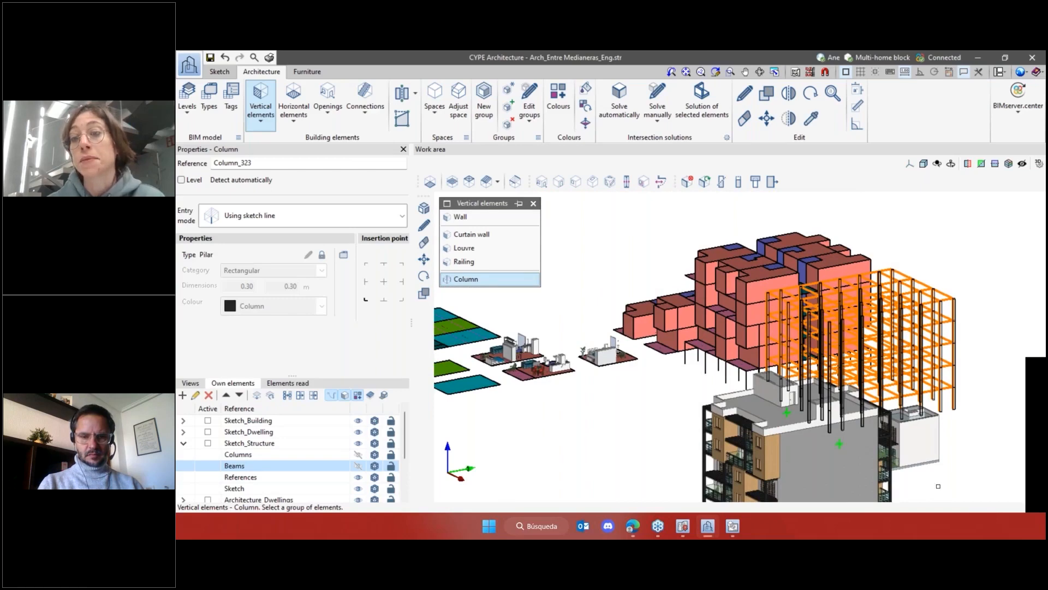
click(918, 379)
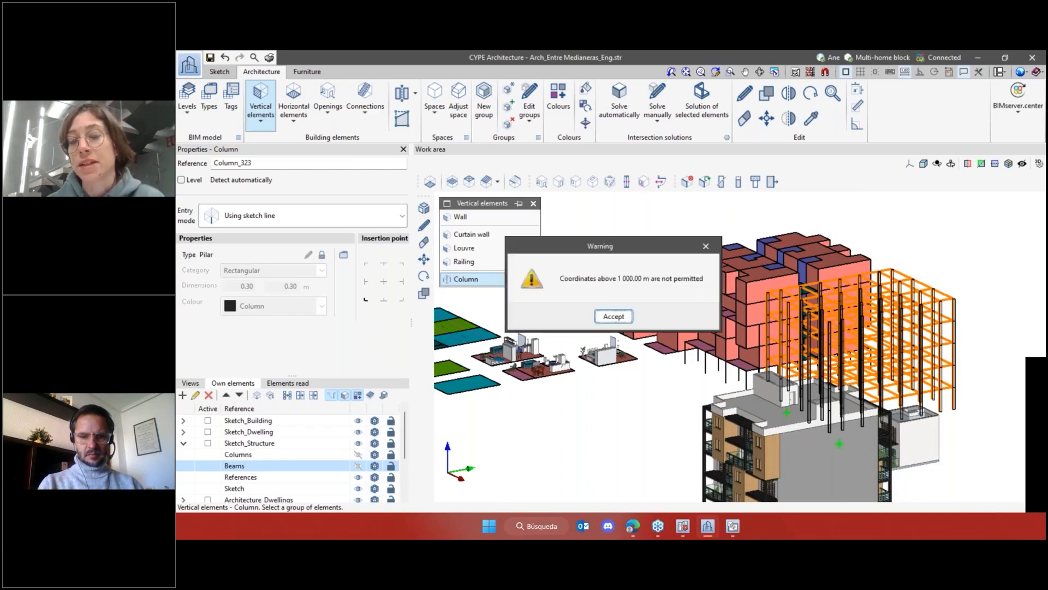
click(614, 316)
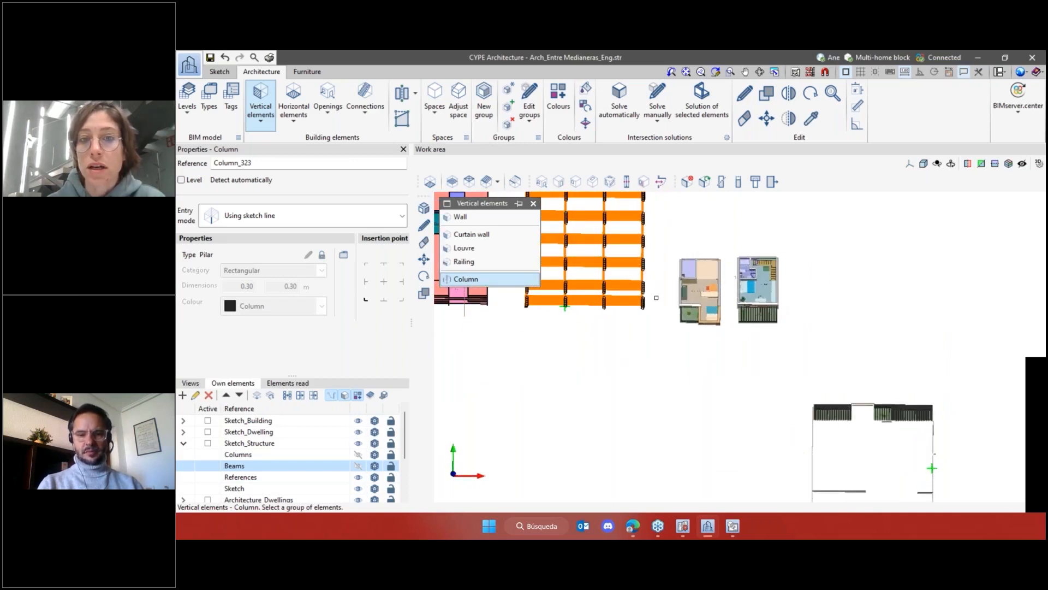
Try again to create columns from the whole sketch structure, selecting all its lines in plan view
scroll(681, 332, down, 1)
middle_drag(682, 332, 738, 379)
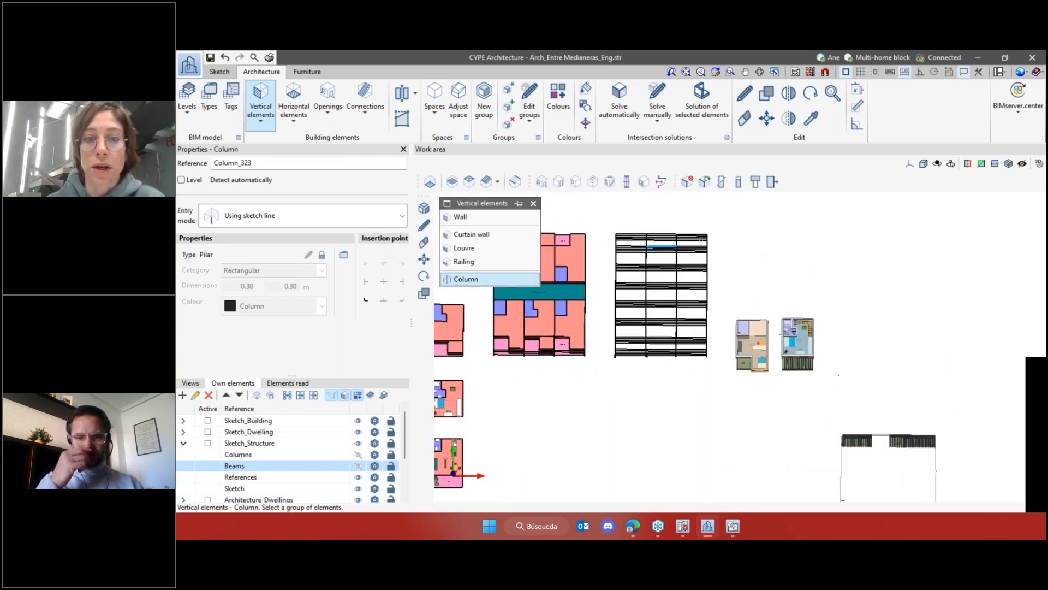
mouse_move(726, 219)
mouse_down()
mouse_move(617, 366)
mouse_move(602, 371)
mouse_up()
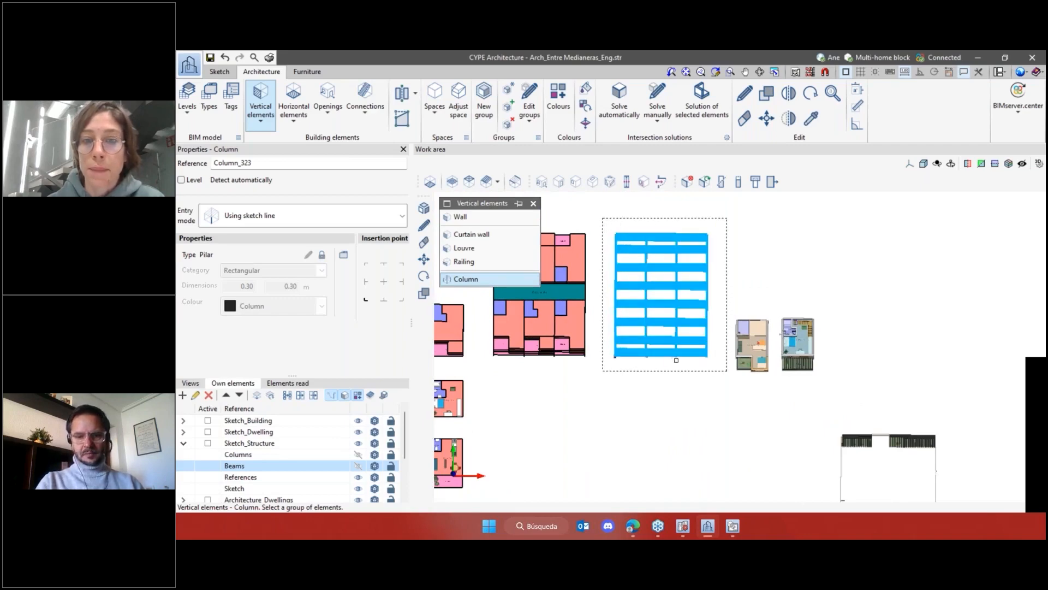
right_click(686, 357)
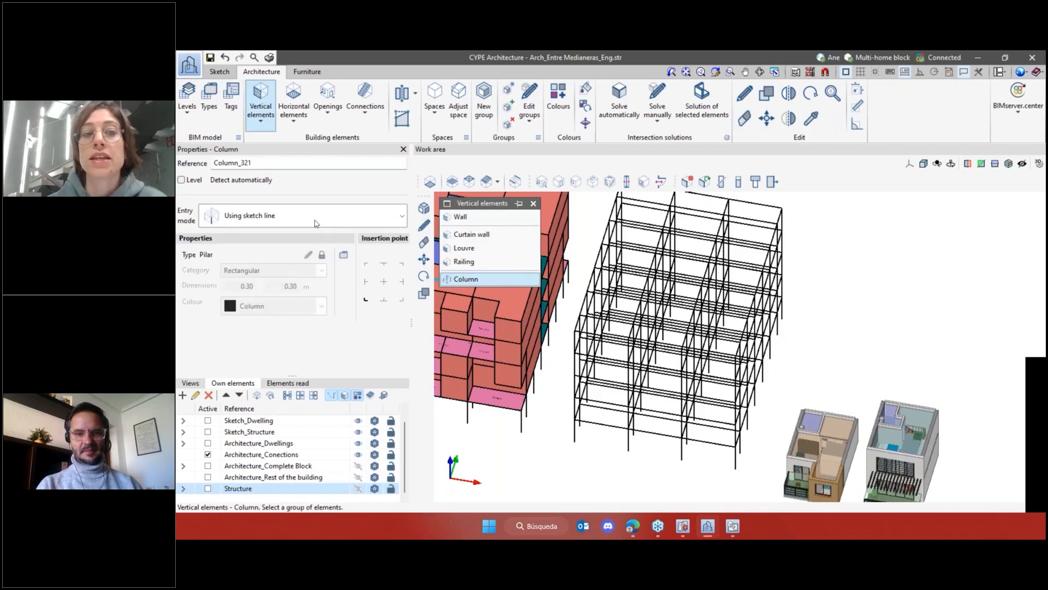
Place a column from the front corner's vertical sketch line using the Using sketch line entry mode, oriented at 0°
scroll(578, 453, up, 3)
scroll(594, 439, up, 2)
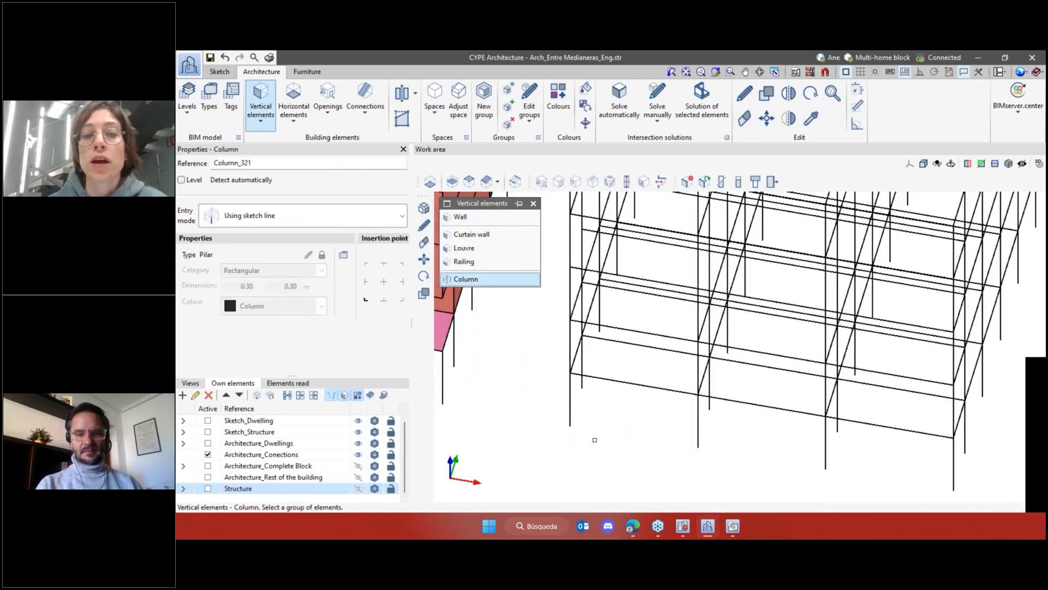
click(243, 219)
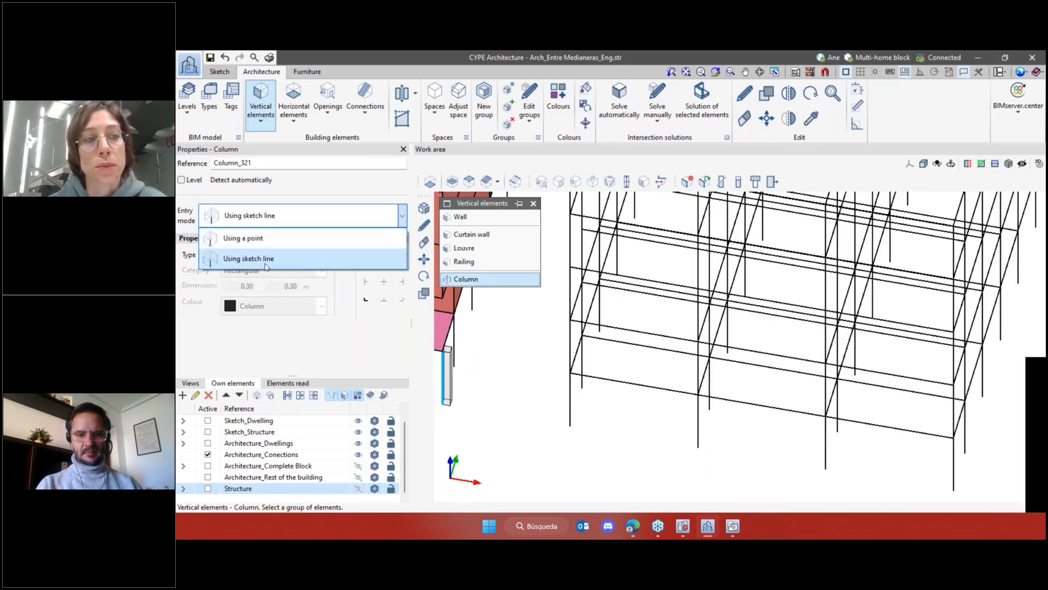
click(288, 265)
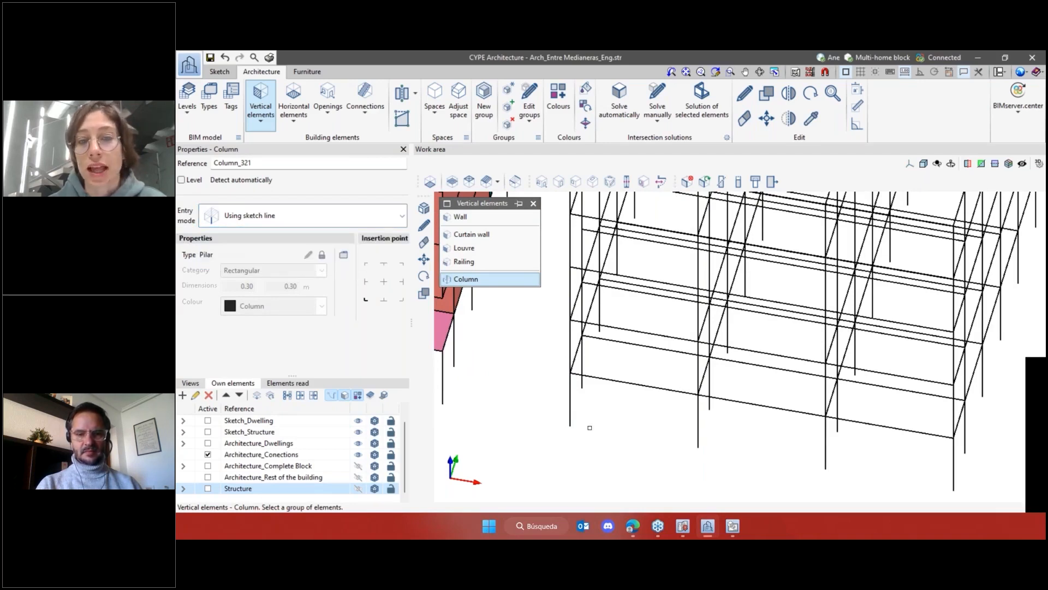
scroll(589, 427, up, 3)
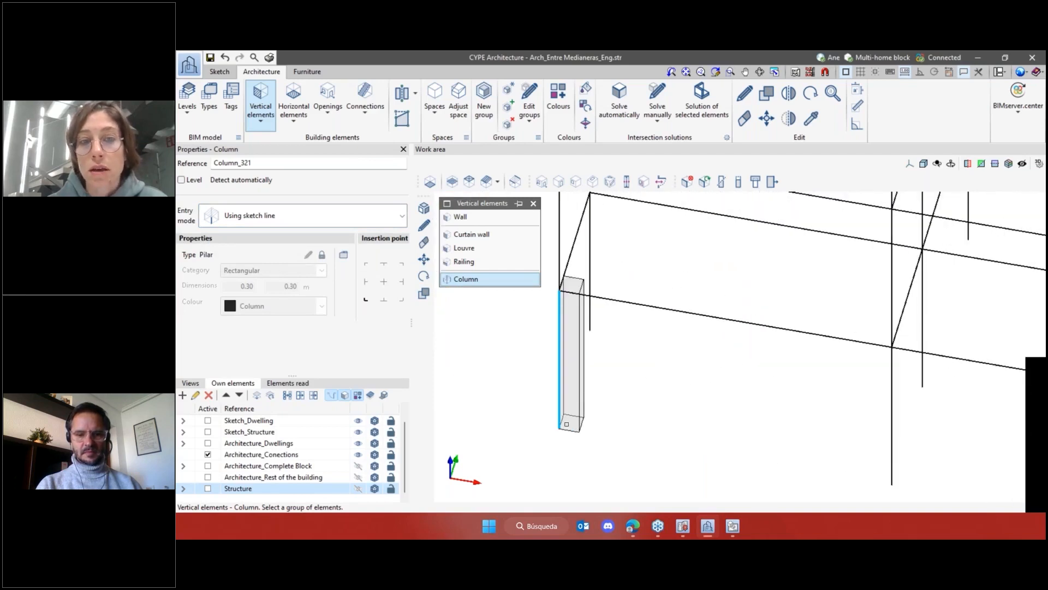
click(567, 423)
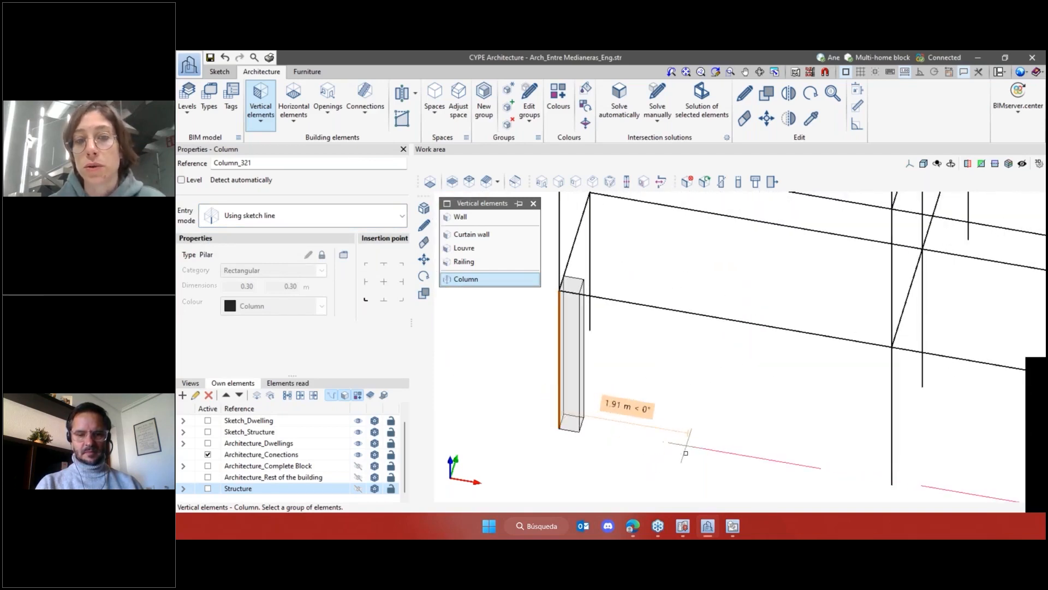
click(700, 374)
scroll(589, 311, down, 2)
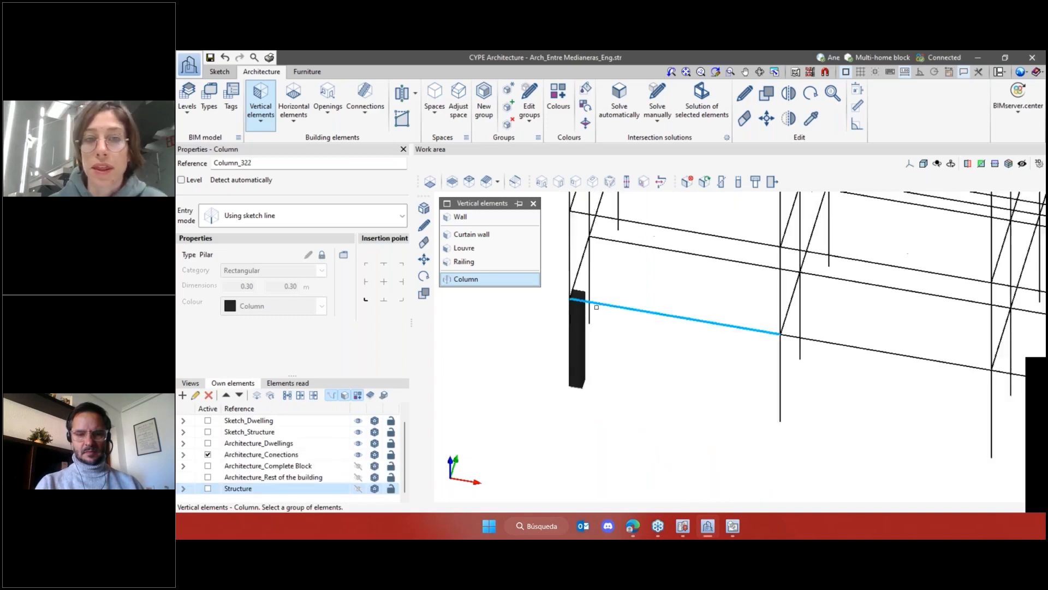
Set the insertion point to the centre and place a column on the second front vertical sketch line, oriented at 180°
scroll(597, 308, down, 4)
scroll(714, 366, up, 6)
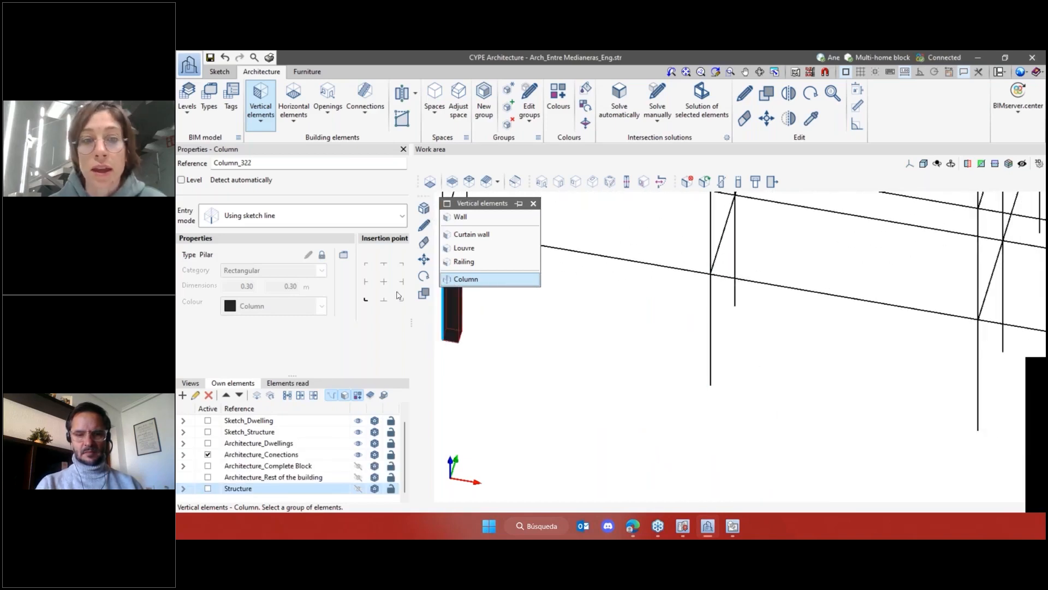
click(384, 281)
scroll(707, 362, up, 2)
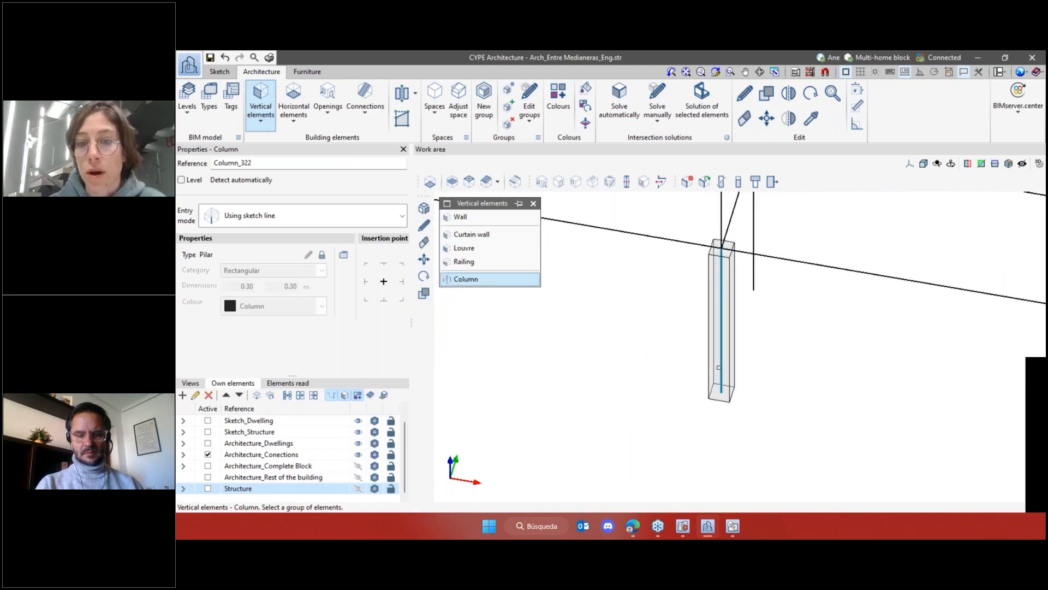
click(605, 360)
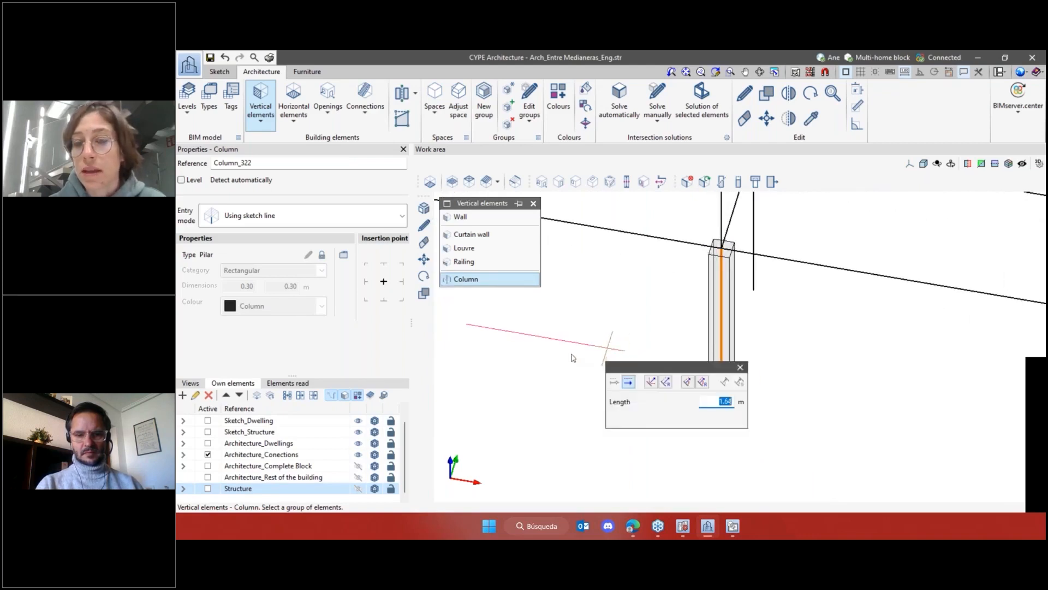
key(Return)
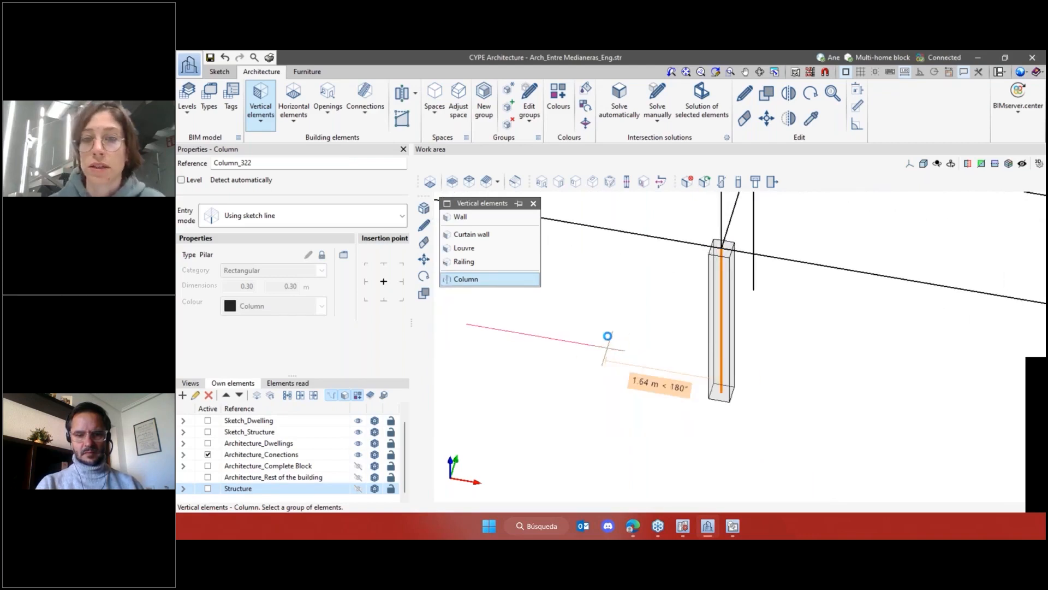
Create columns from all sketch lines of the structure at once, selecting the entire frame with a window in a near-frontal view
scroll(623, 382, down, 6)
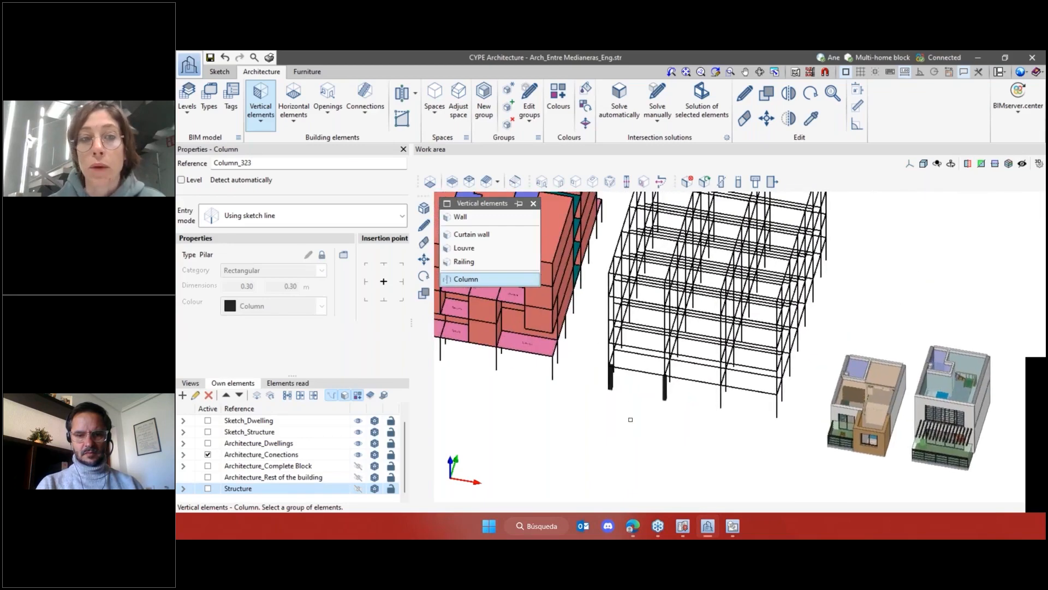
shift+middle_drag(630, 419, 606, 402)
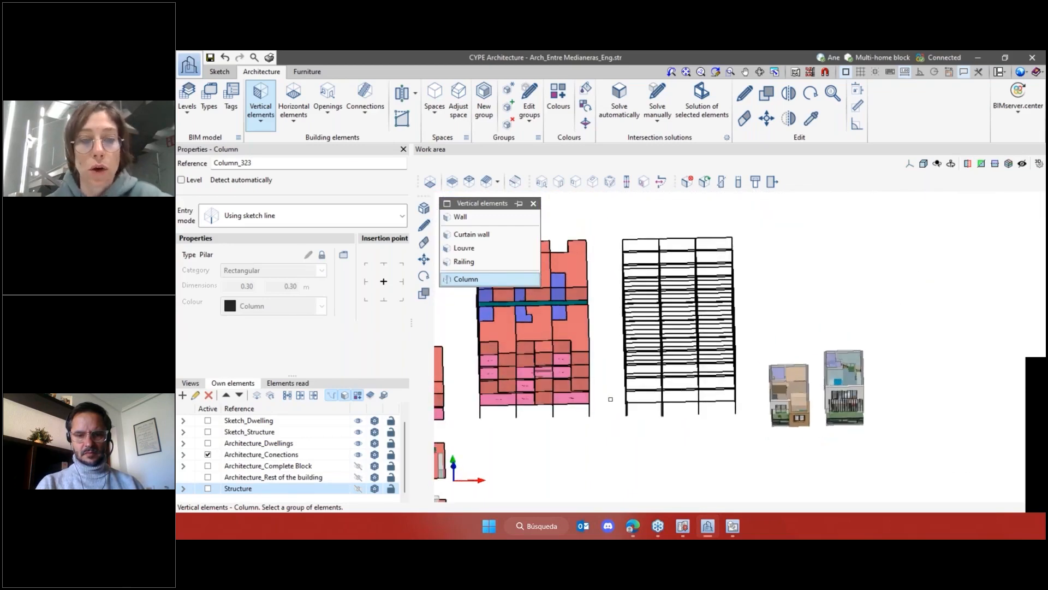
drag(746, 225, 614, 429)
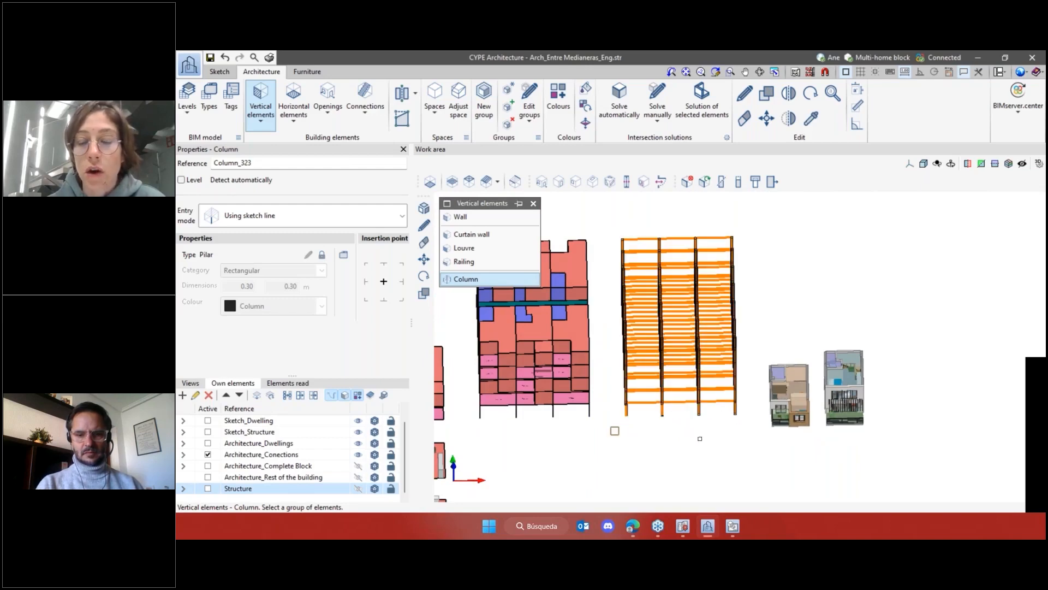
shift+middle_drag(653, 425, 671, 415)
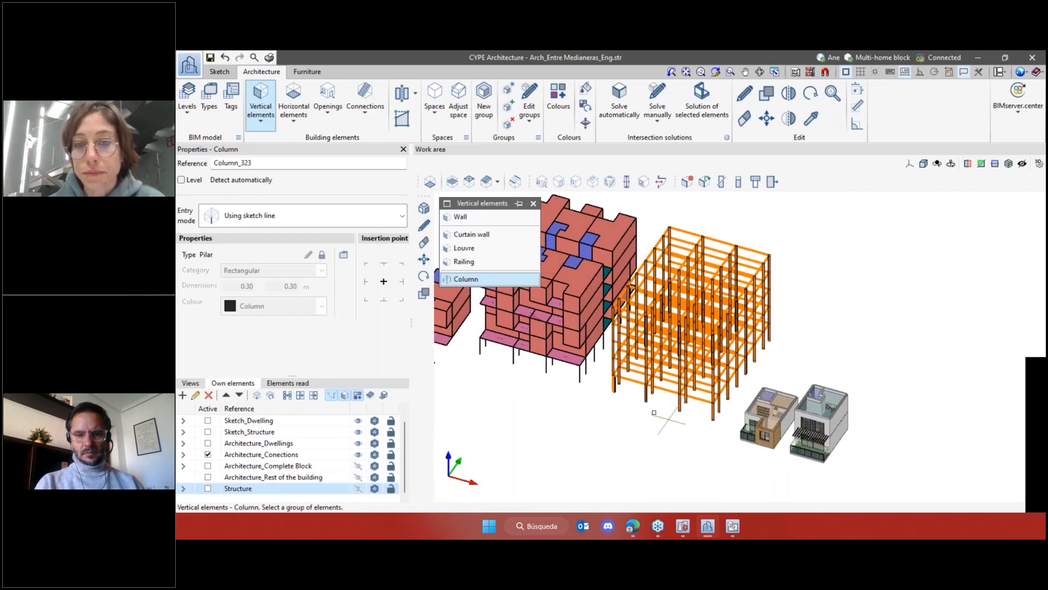
scroll(654, 412, up, 3)
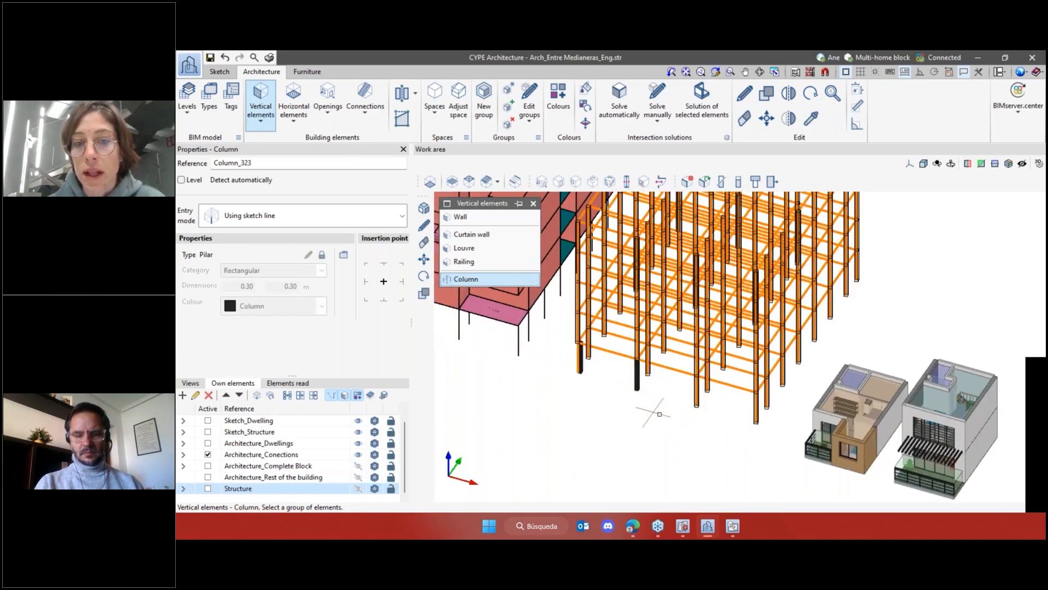
scroll(660, 413, up, 3)
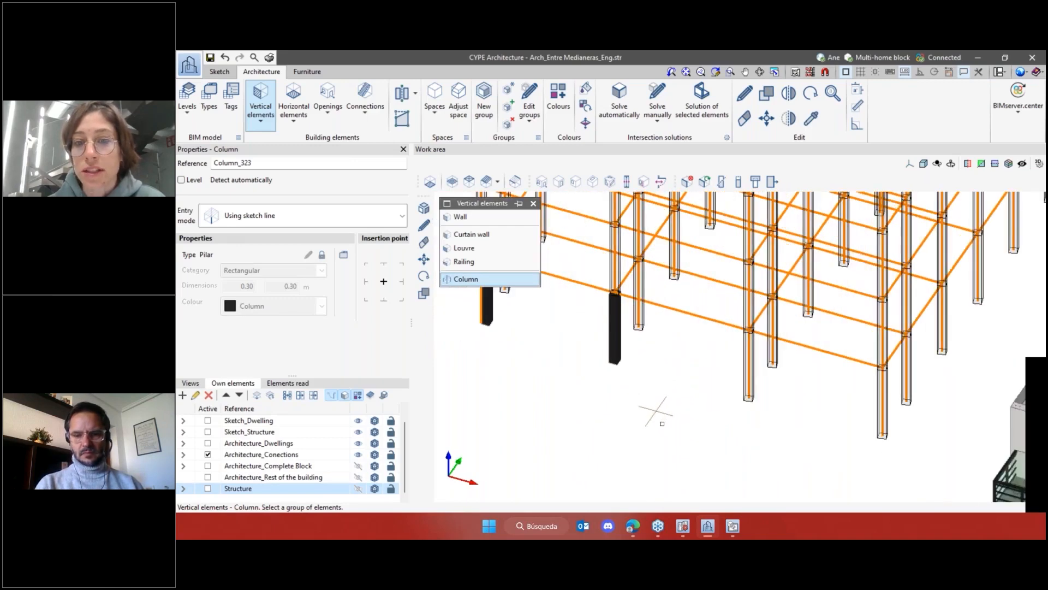
scroll(662, 423, down, 8)
scroll(681, 422, up, 2)
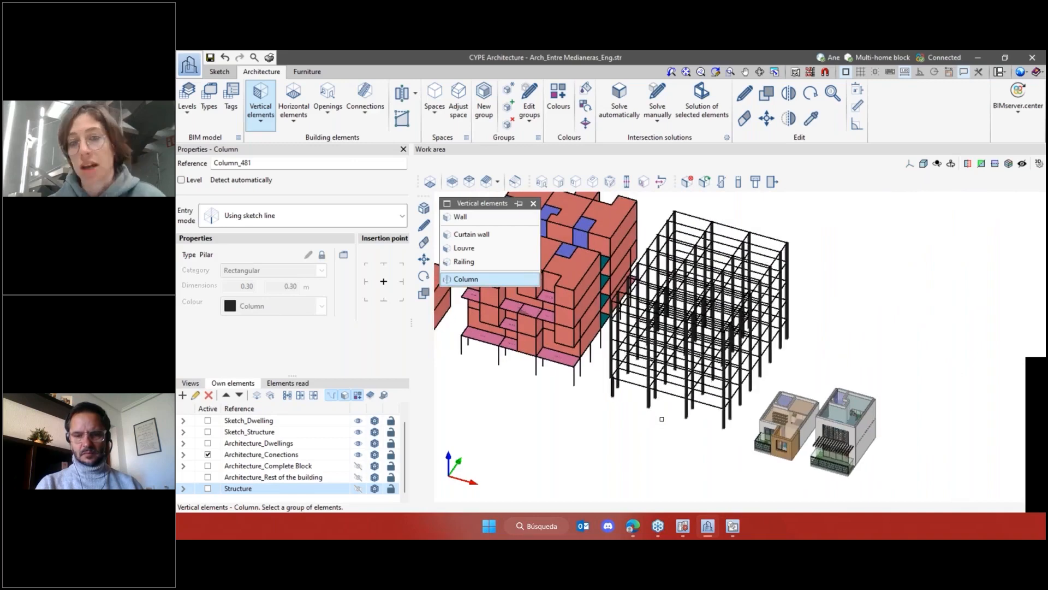
scroll(682, 422, up, 2)
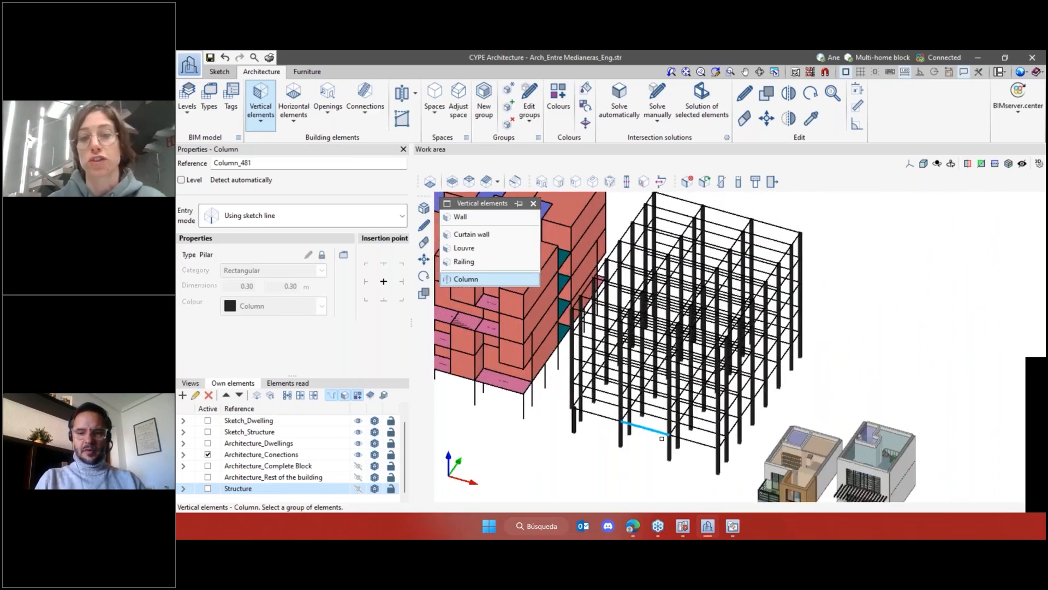
scroll(621, 441, down, 1)
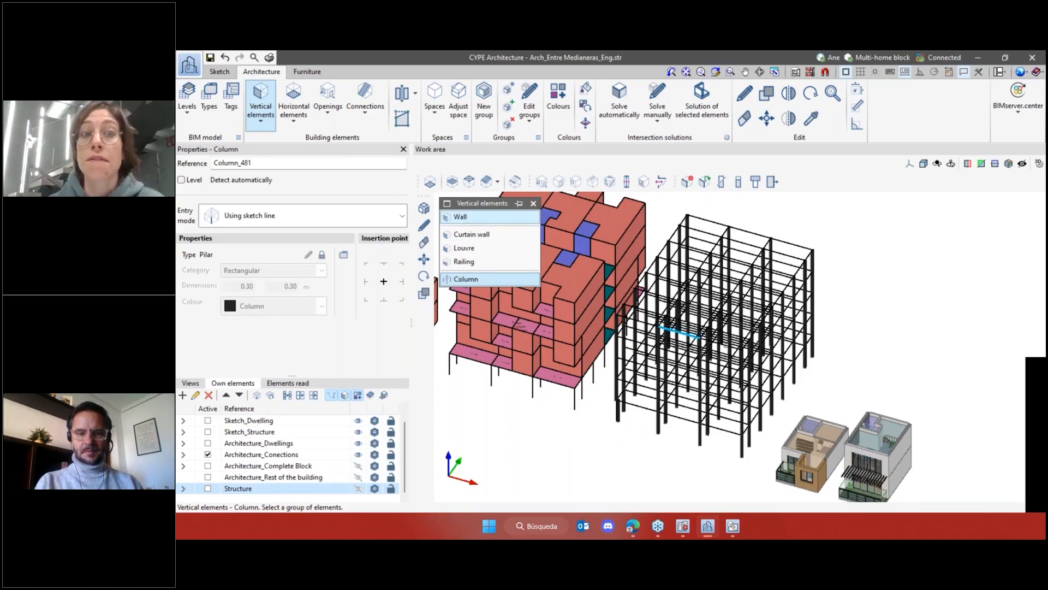
Create Brick Wall elements with the By surface area entry mode on the front and adjoining side faces of the single-storey House A volume
scroll(820, 360, up, 2)
scroll(820, 360, down, 3)
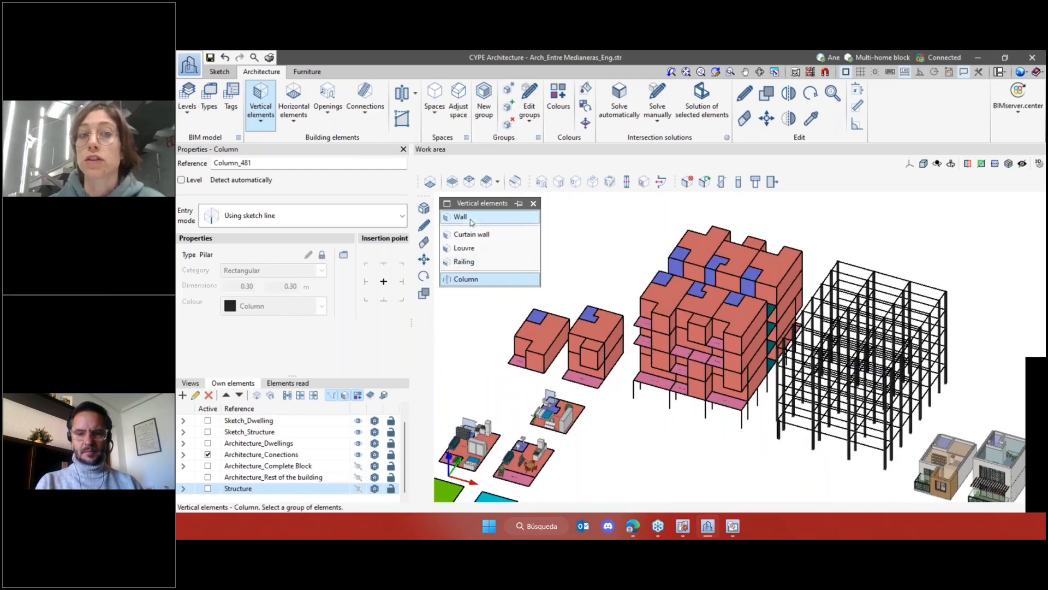
scroll(578, 336, up, 5)
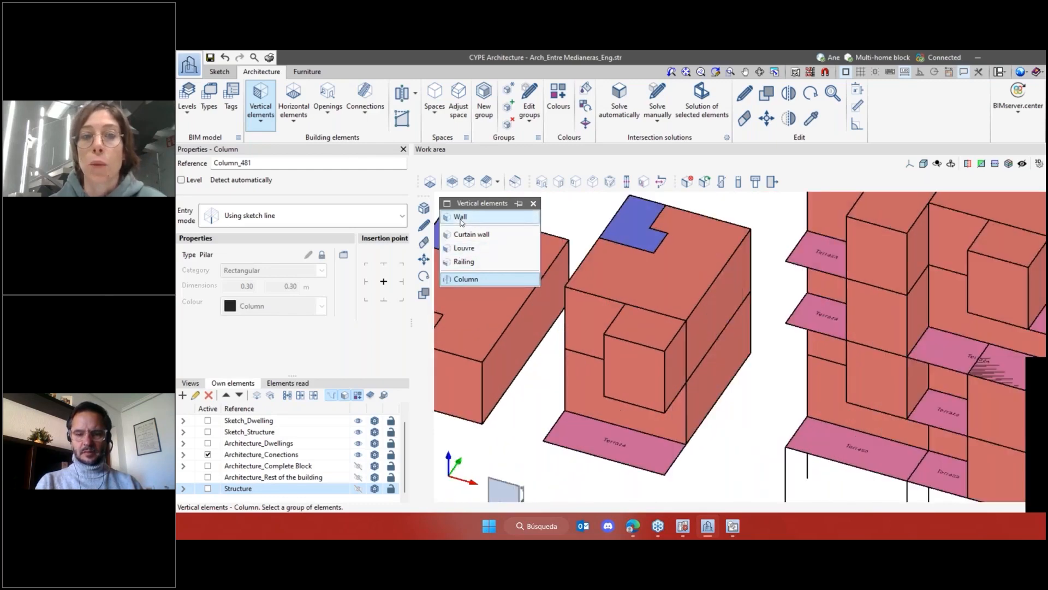
click(460, 217)
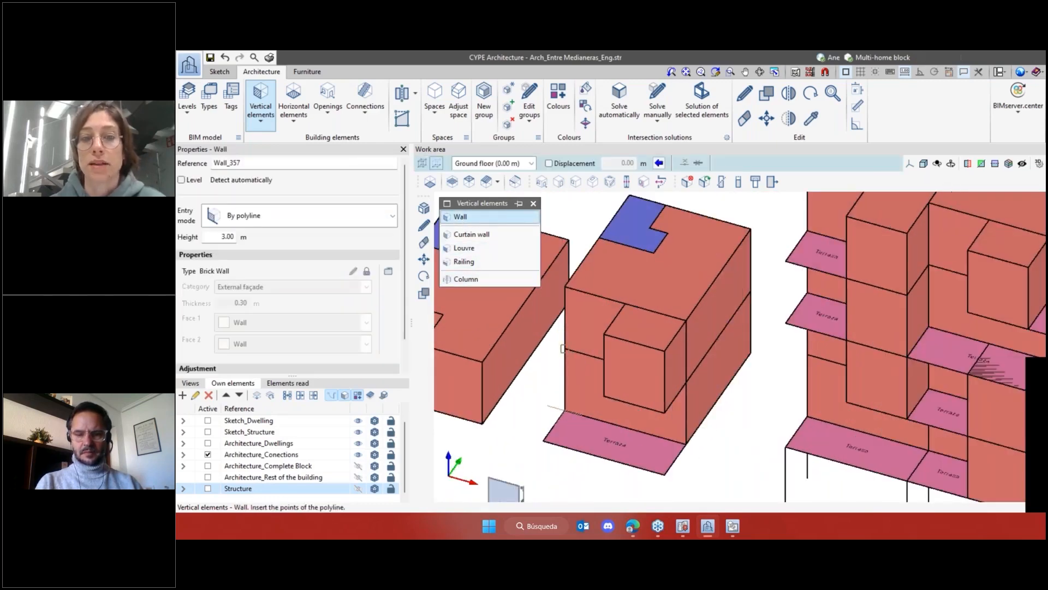
middle_drag(564, 348, 652, 341)
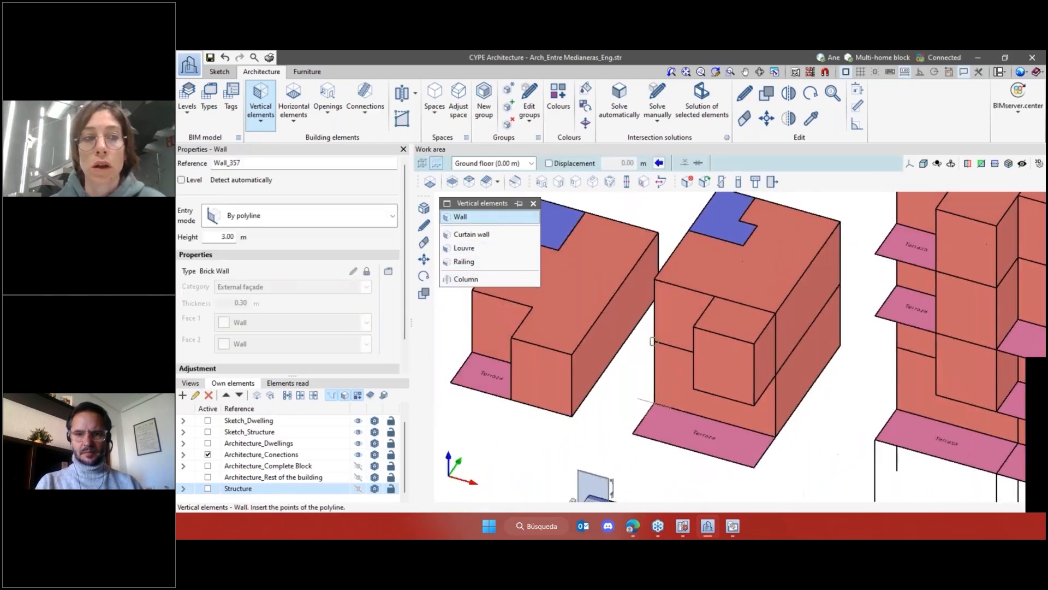
click(230, 219)
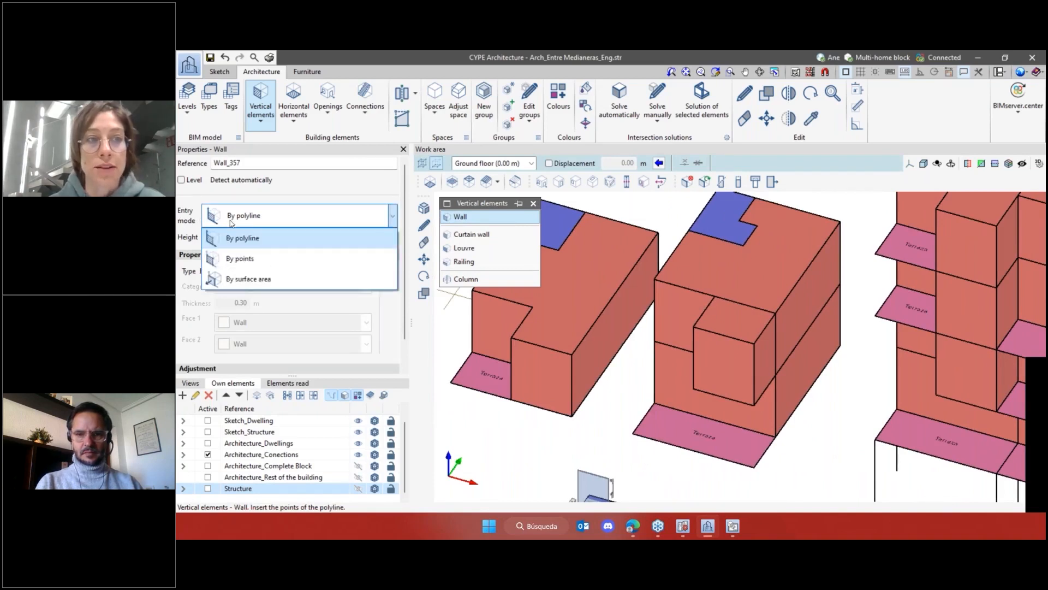
click(240, 279)
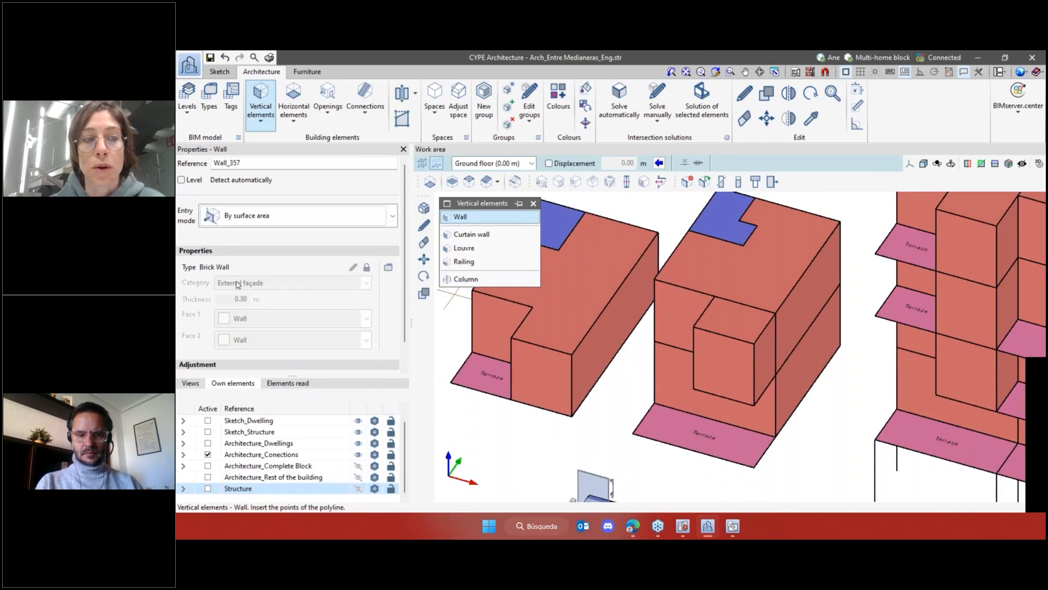
click(553, 372)
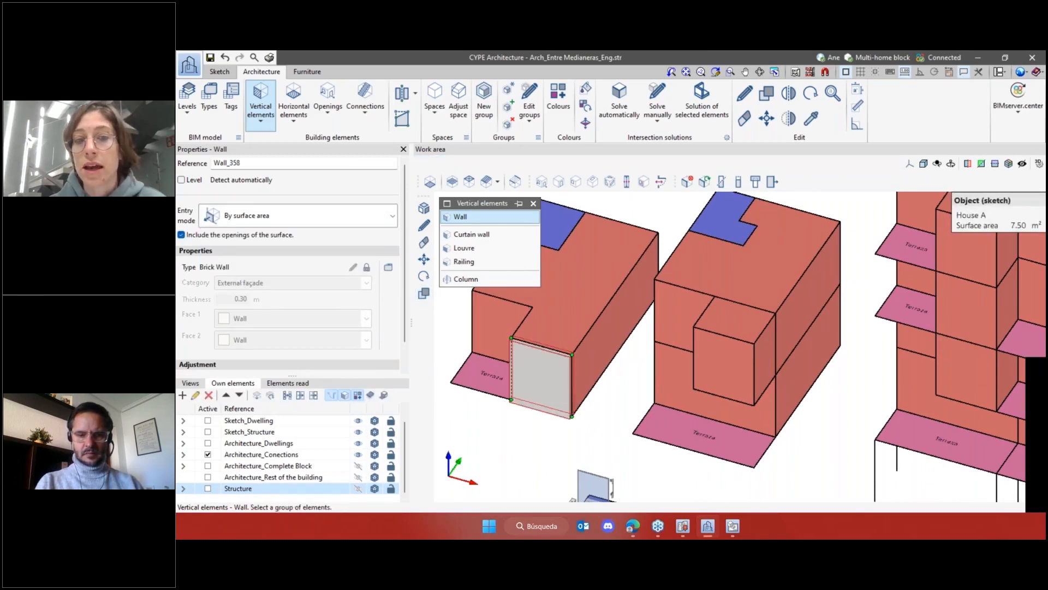
click(615, 356)
Inspect the new walls on the House A volume from both sides and close the vertical elements palette
scroll(781, 330, down, 3)
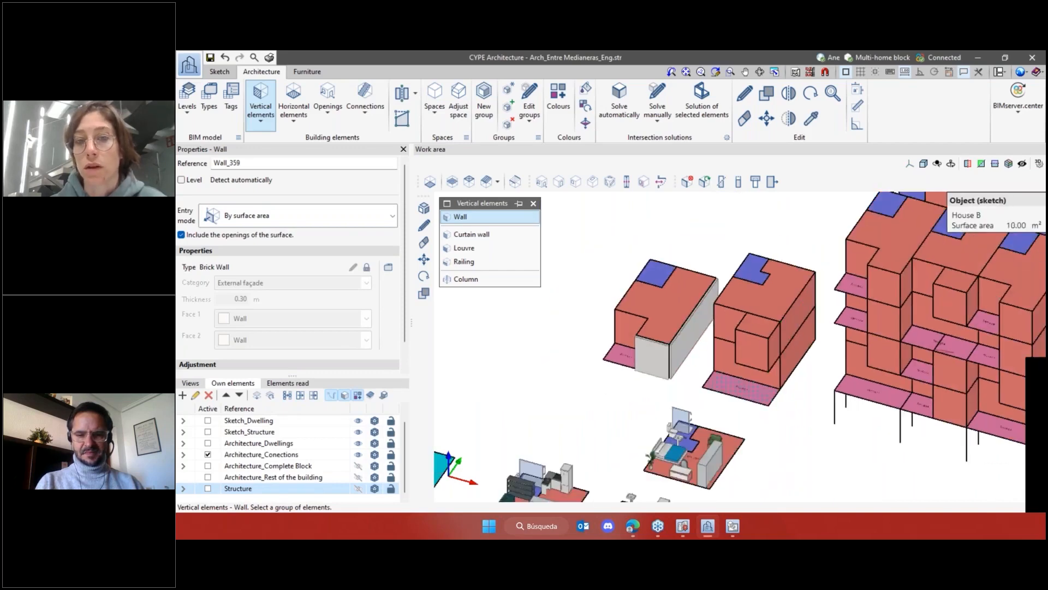
shift+middle_drag(599, 386, 693, 387)
shift+middle_drag(834, 359, 817, 496)
scroll(817, 496, down, 2)
scroll(898, 422, up, 3)
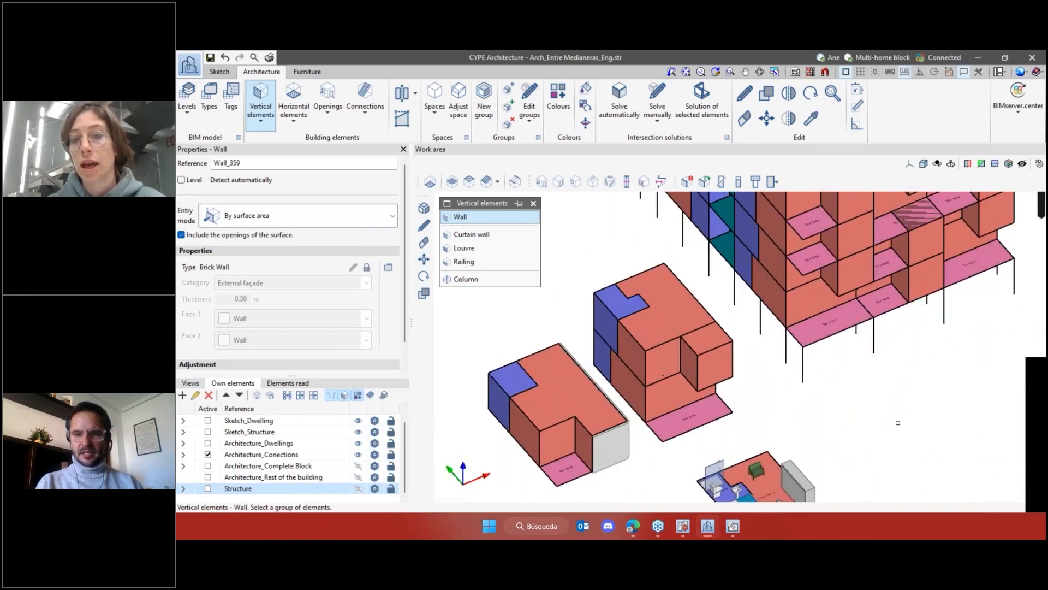
shift+middle_drag(877, 416, 703, 350)
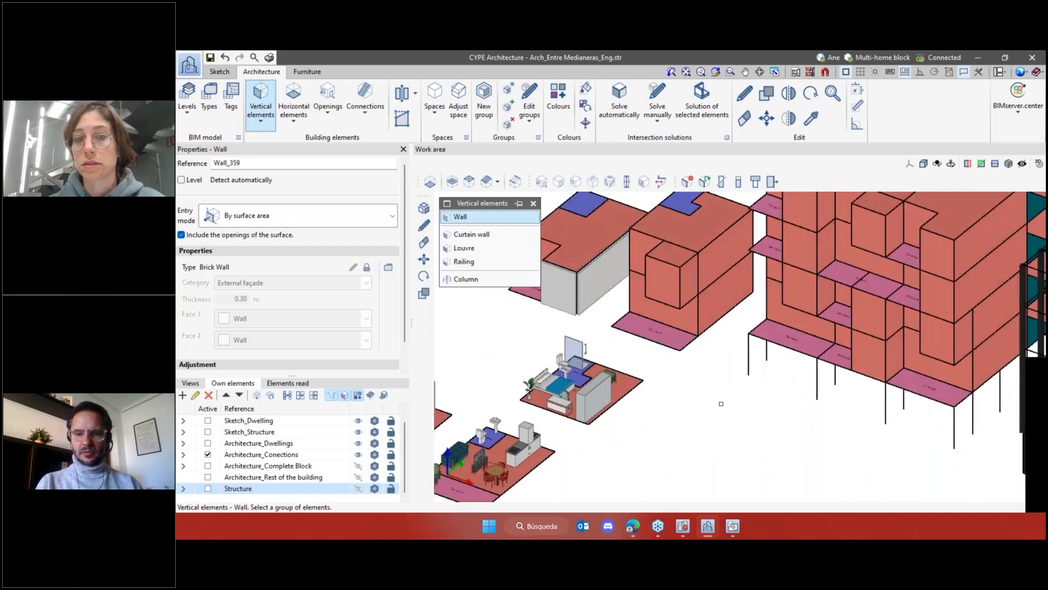
middle_drag(625, 359, 631, 373)
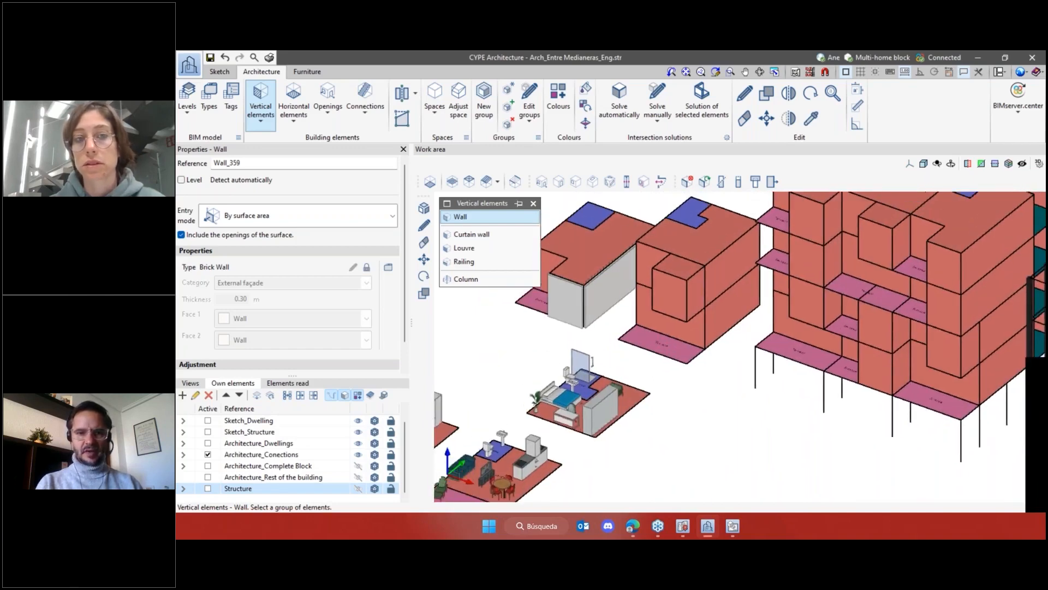
click(534, 203)
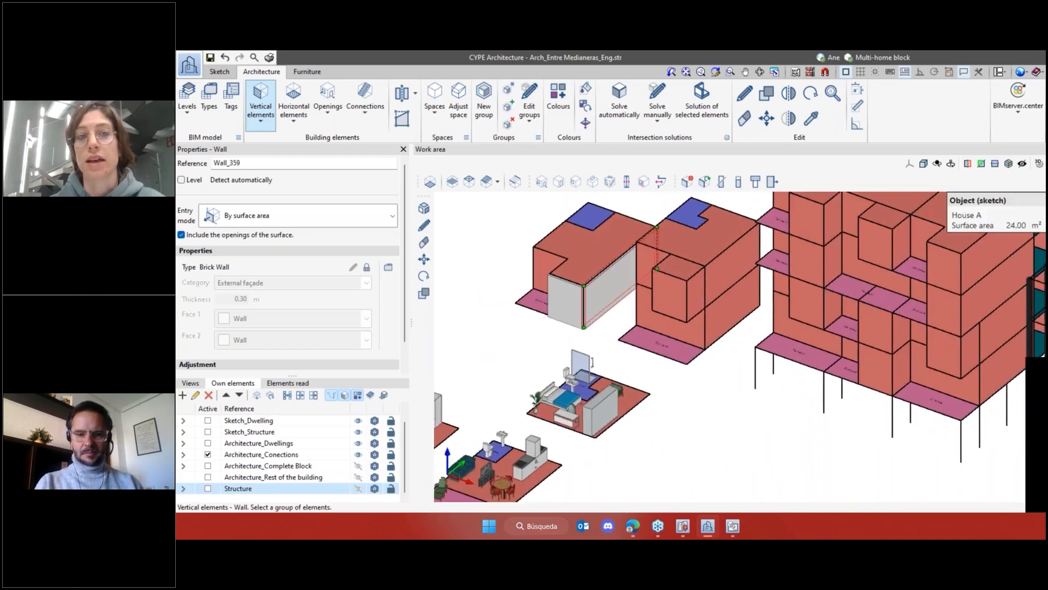
Survey the whole model, from the sketch volumes and column structure to the two detailed dwellings
scroll(628, 305, down, 5)
middle_drag(726, 339, 801, 339)
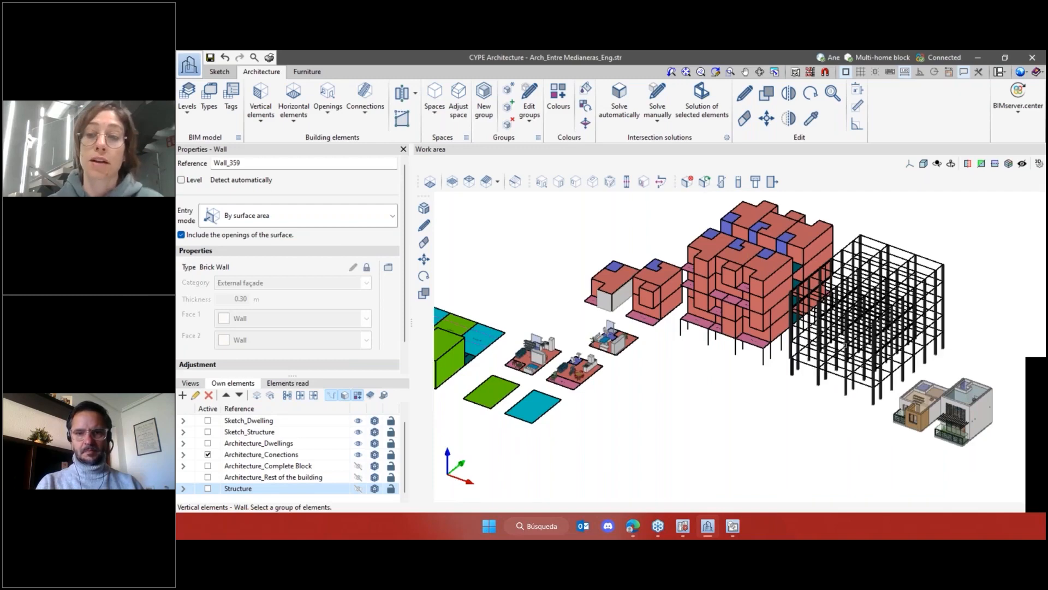
middle_drag(844, 345, 756, 321)
scroll(754, 328, down, 3)
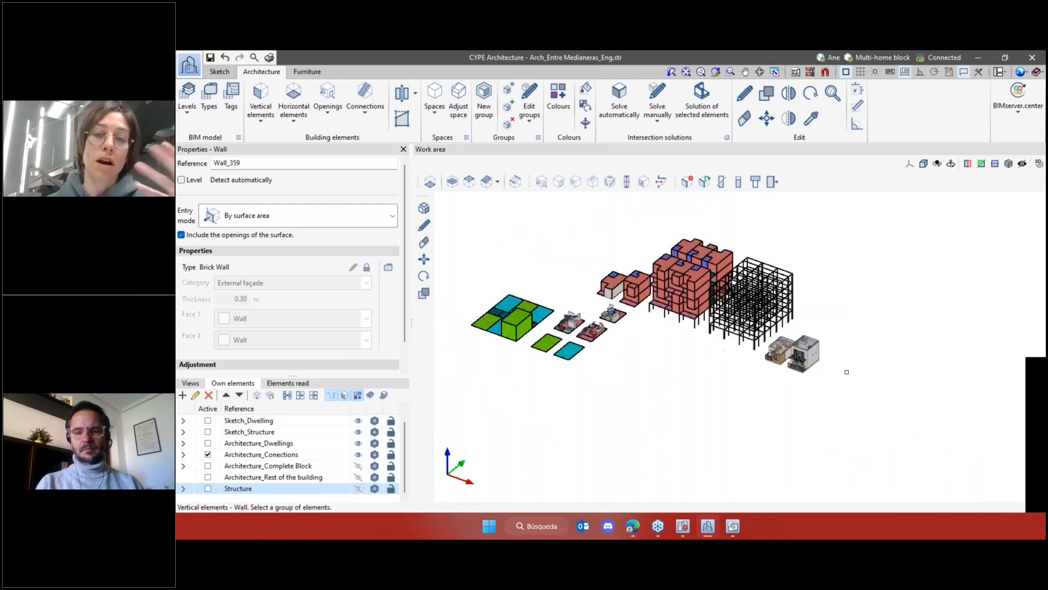
scroll(847, 369, up, 2)
scroll(807, 372, up, 1)
middle_drag(806, 371, 747, 340)
scroll(747, 340, down, 2)
scroll(724, 346, up, 2)
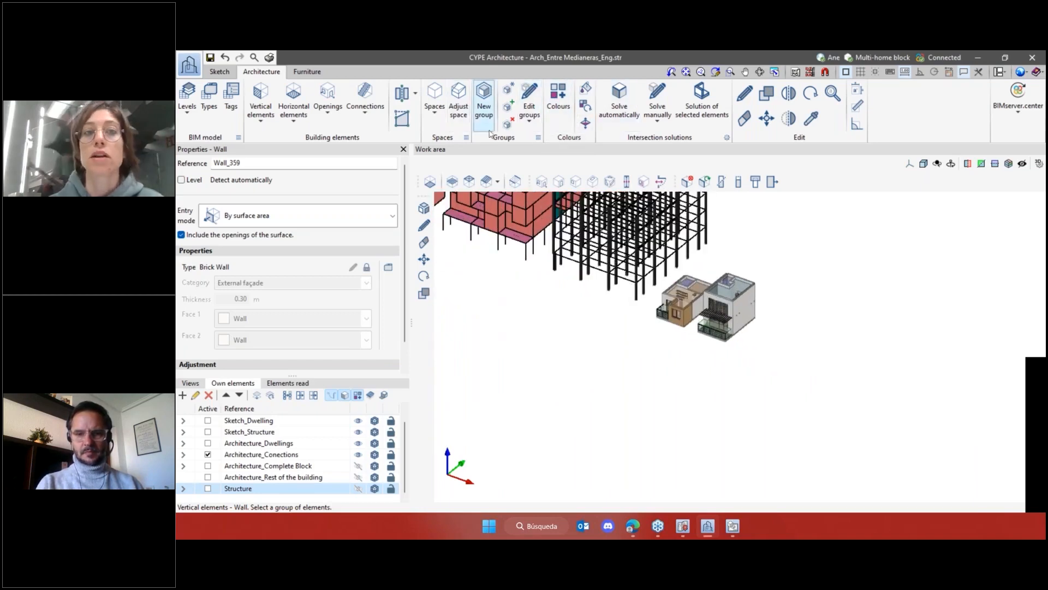
scroll(746, 357, up, 2)
scroll(743, 366, down, 5)
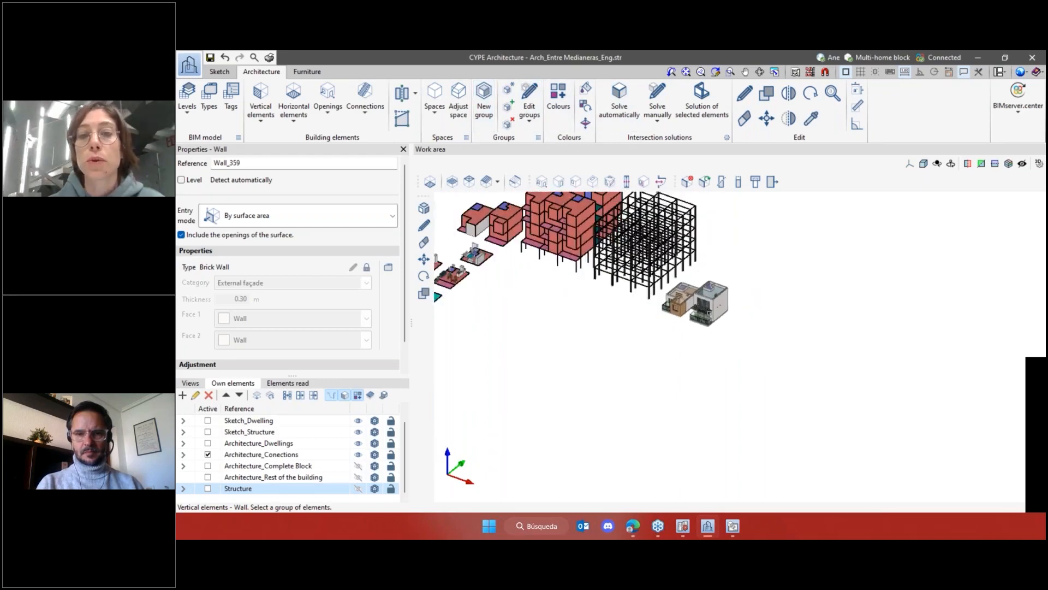
scroll(623, 315, up, 1)
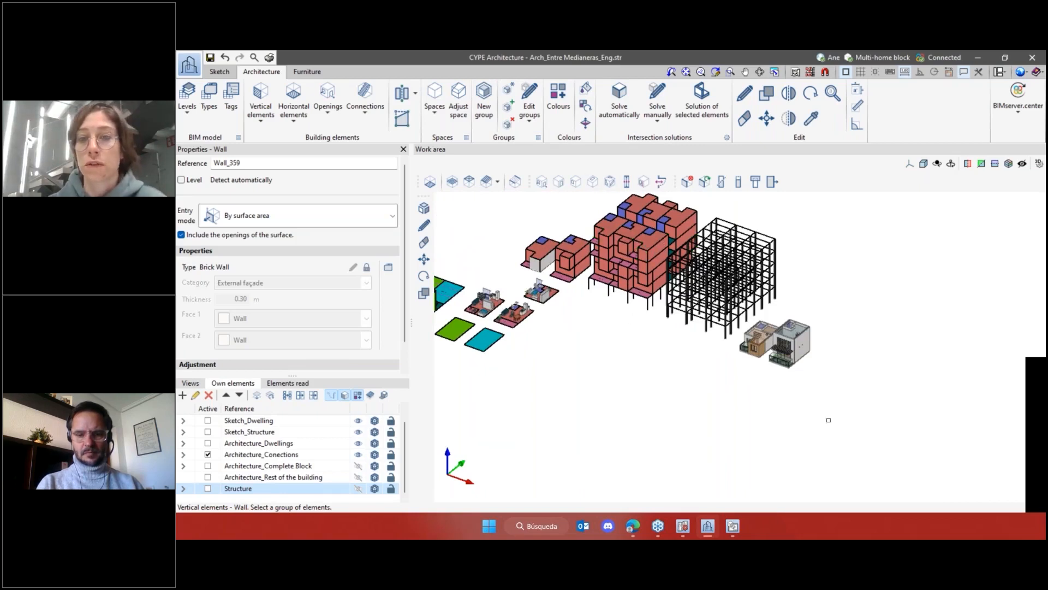
scroll(786, 349, up, 3)
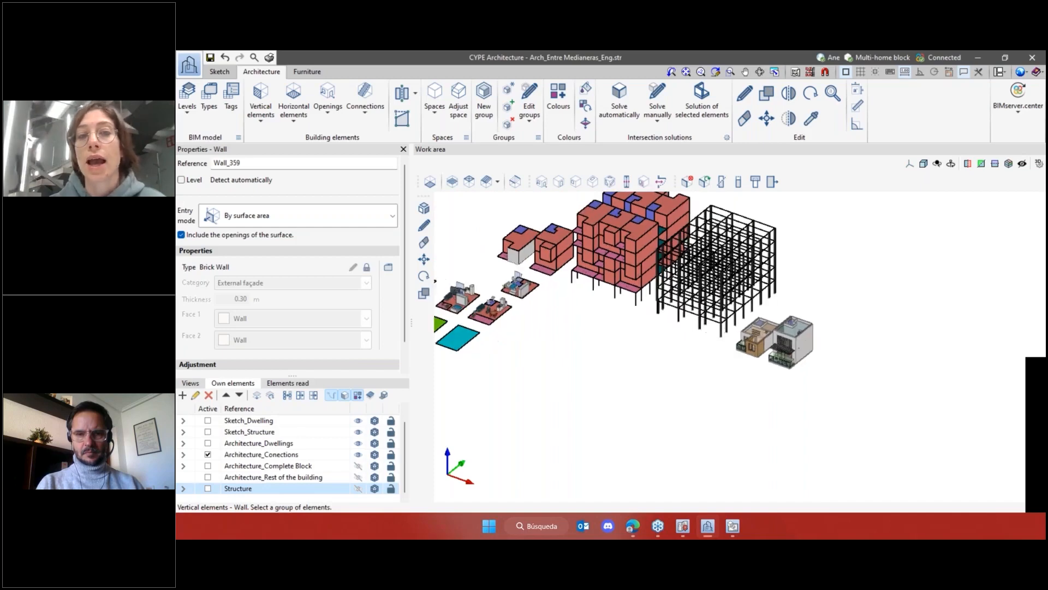
scroll(786, 349, down, 2)
scroll(787, 350, up, 3)
scroll(786, 350, down, 3)
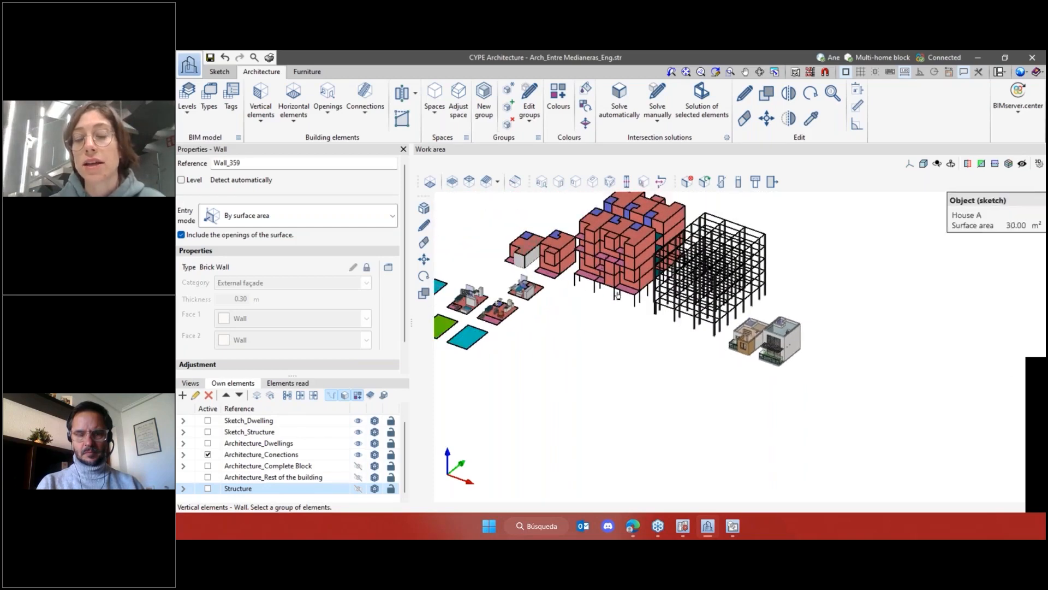
scroll(756, 345, up, 5)
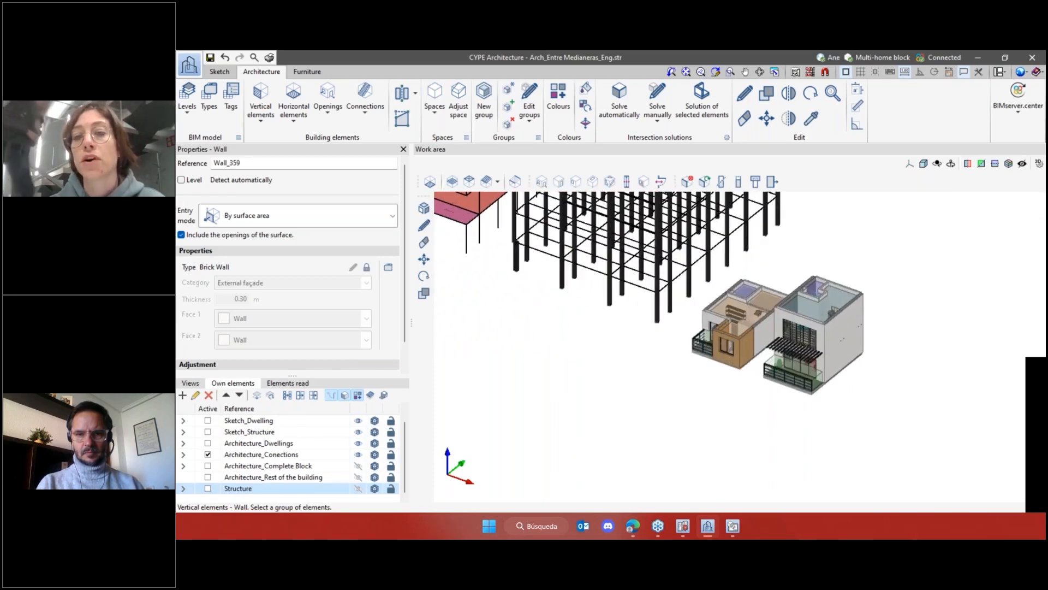
scroll(795, 317, down, 1)
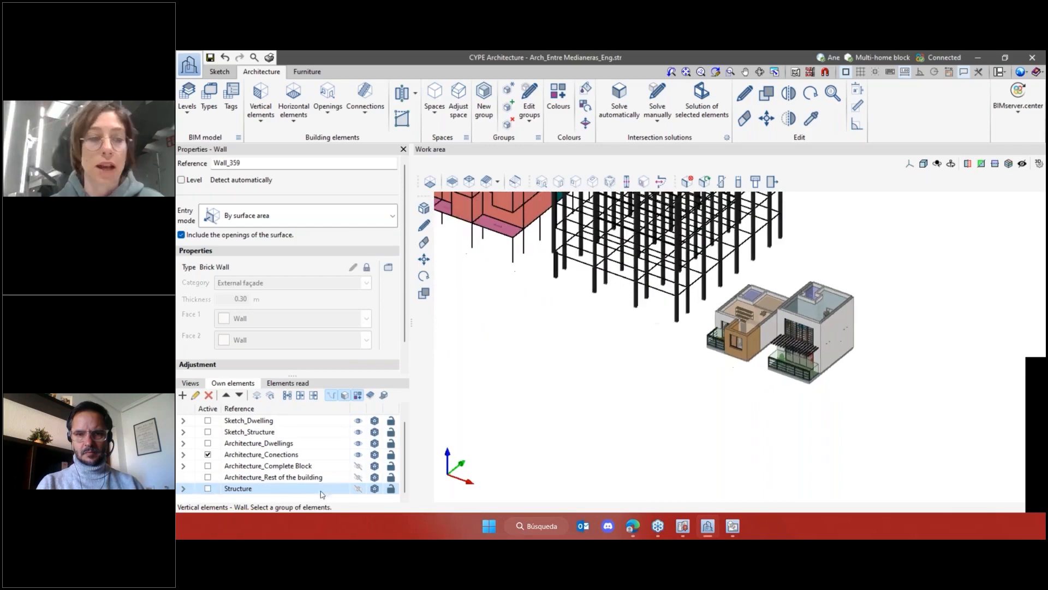
Make the Architecture_Complete Block group visible and compare the finished block with the two detailed dwellings
click(359, 465)
scroll(707, 445, down, 5)
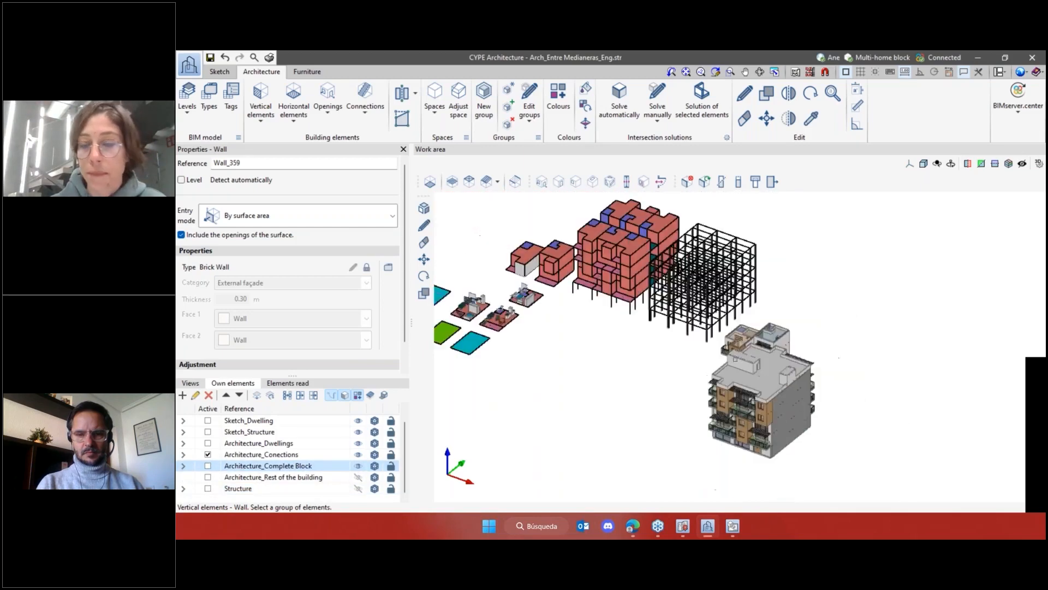
scroll(806, 330, up, 4)
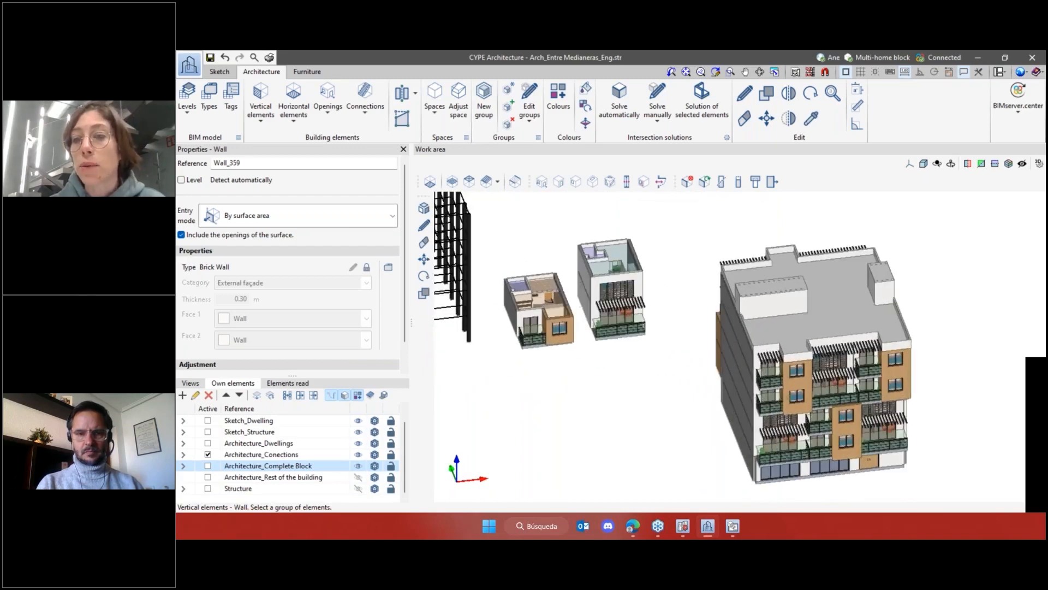
scroll(524, 311, up, 4)
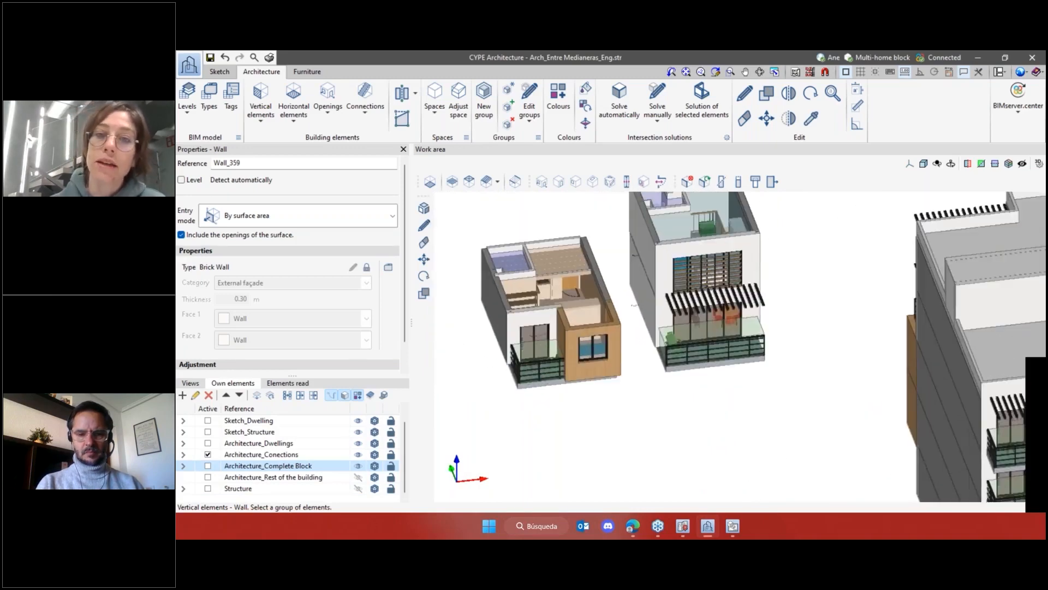
scroll(544, 332, down, 3)
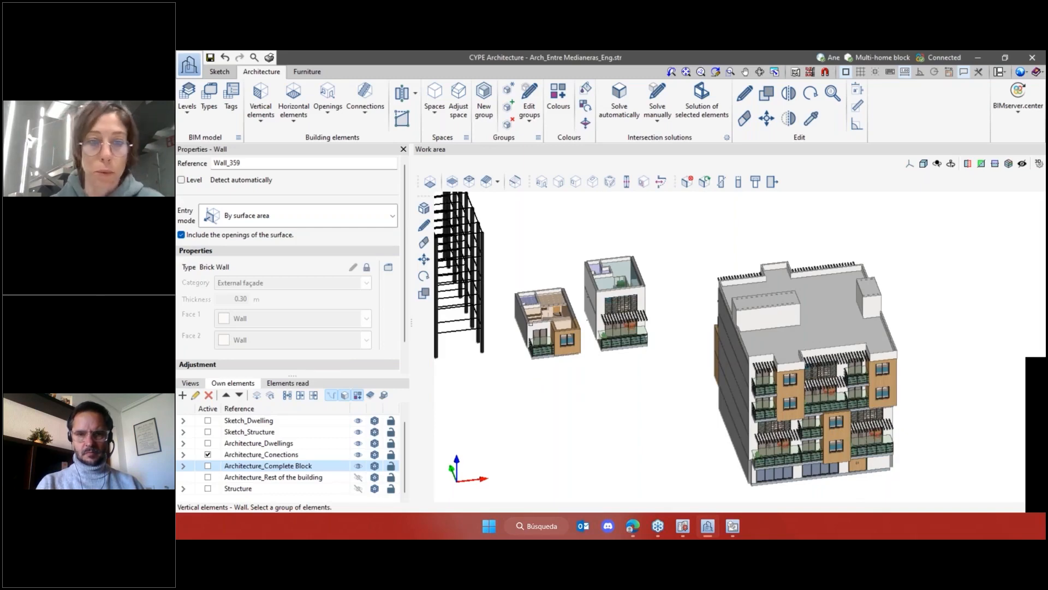
scroll(531, 325, up, 5)
scroll(615, 315, down, 4)
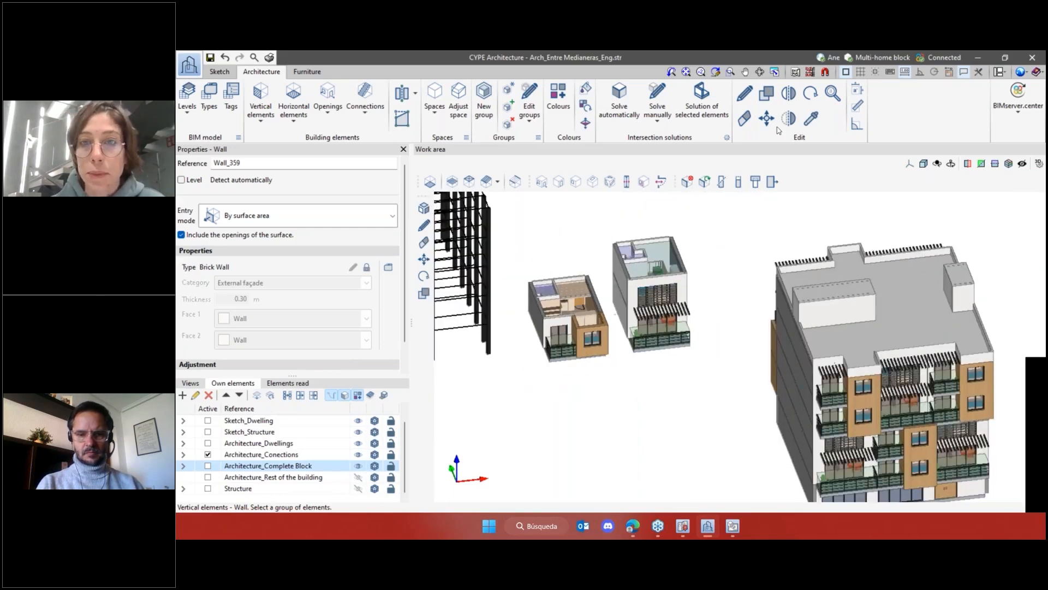
Delete the window from the wood façade wall of the single-storey dwelling and compare the effect on the complete block
click(744, 118)
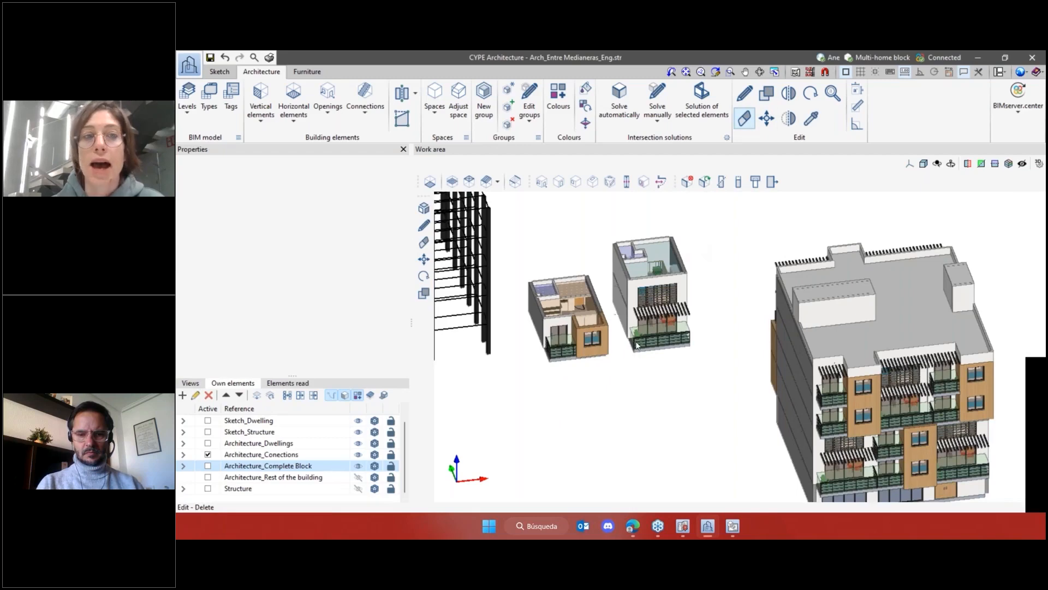
scroll(597, 346, up, 3)
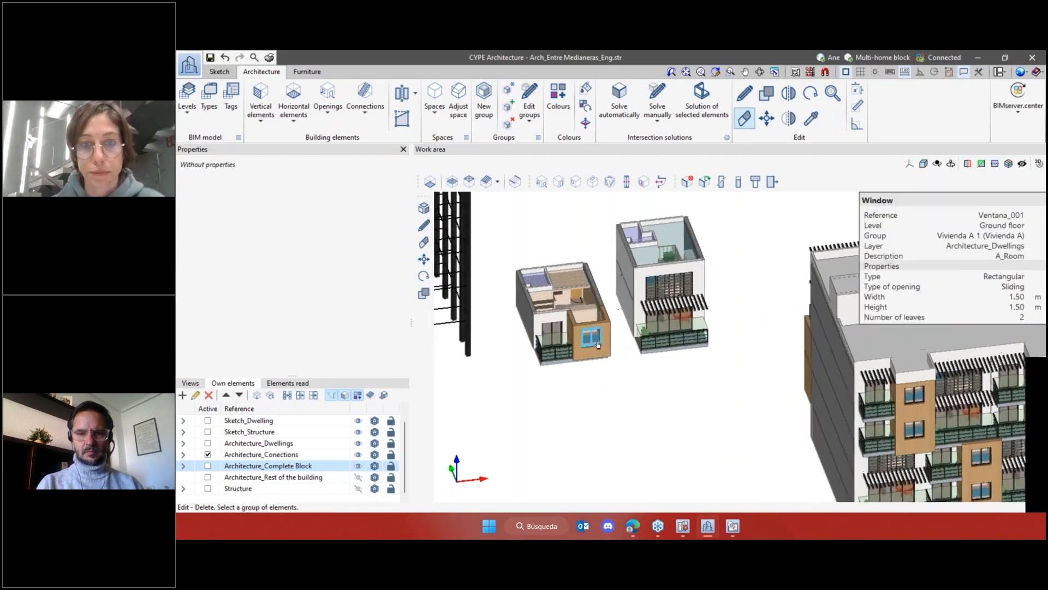
scroll(593, 351, down, 5)
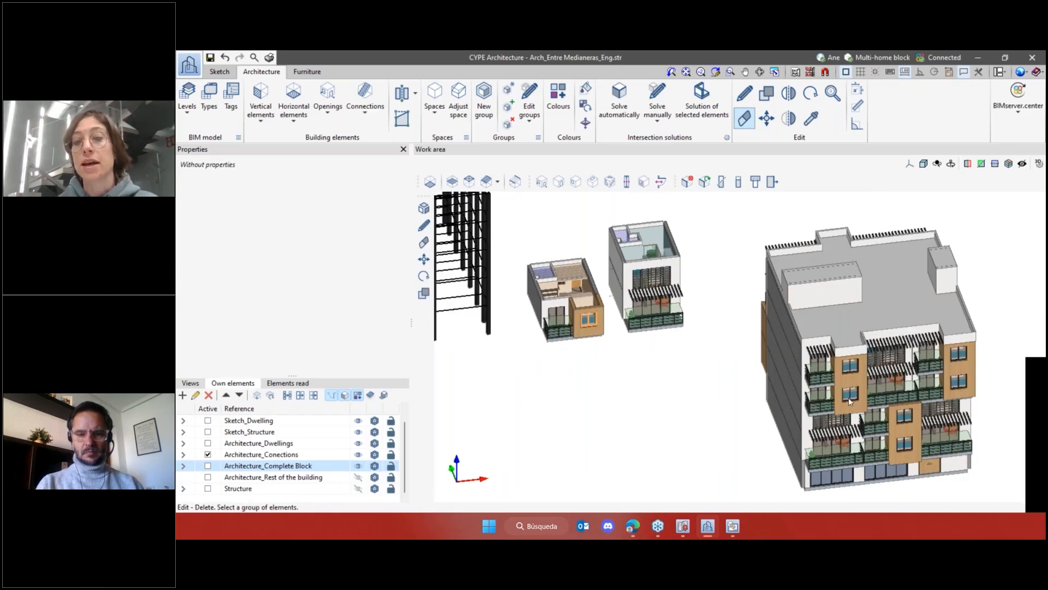
scroll(974, 350, down, 3)
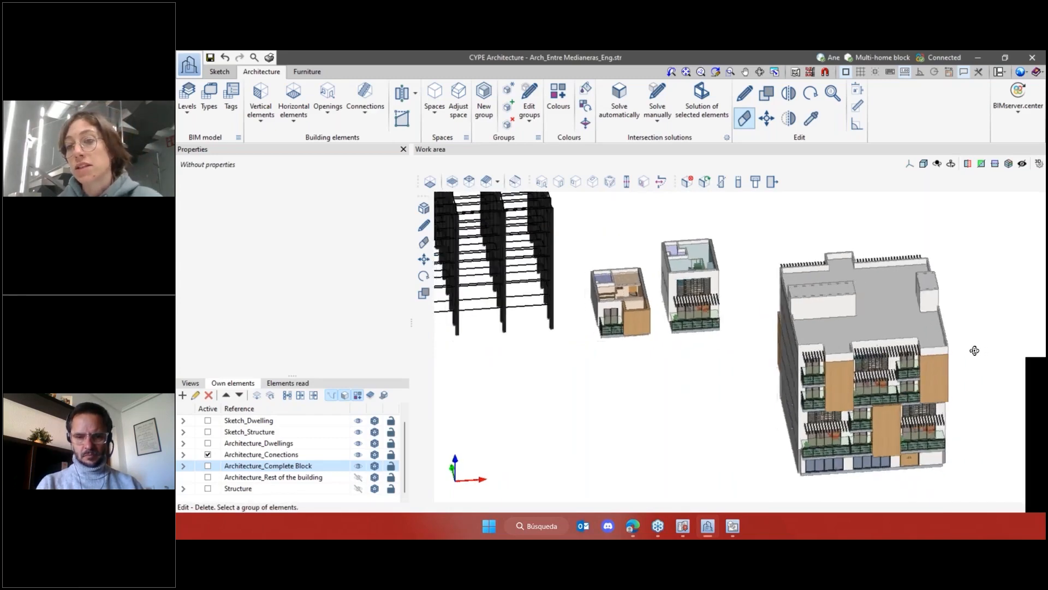
shift+middle_drag(974, 351, 1010, 364)
scroll(656, 462, up, 3)
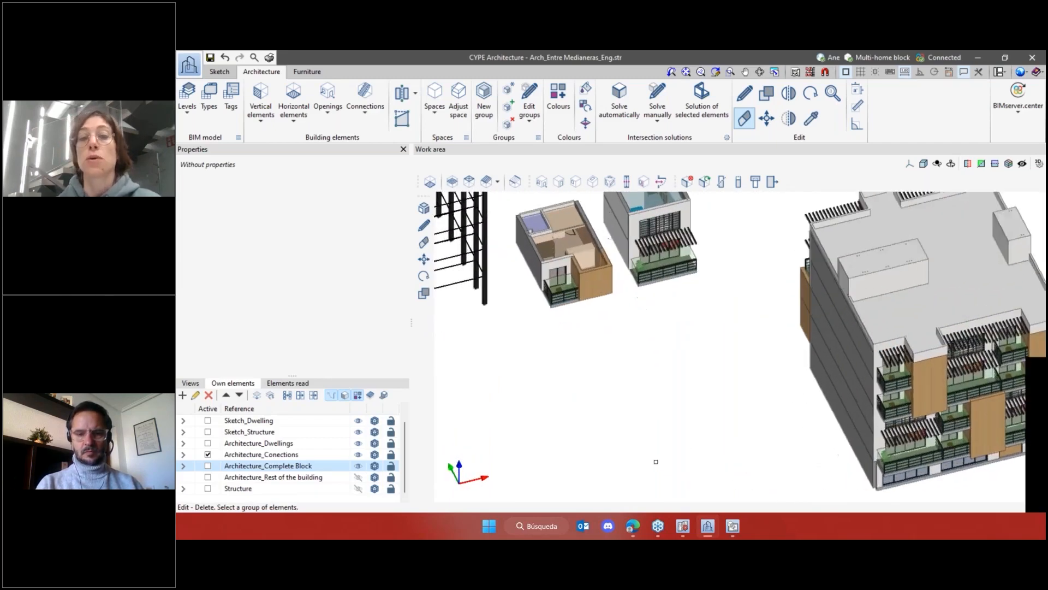
Insert an A_Room window in the front wood wall of the single-storey dwelling, with a displacement of 1.00 m from the ground floor level
click(575, 182)
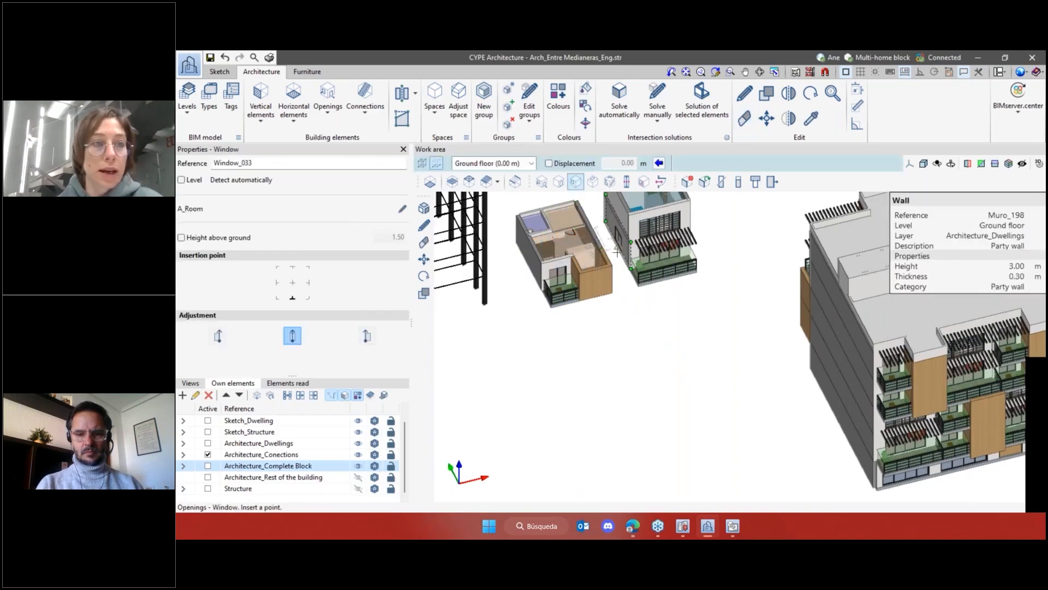
scroll(617, 252, up, 5)
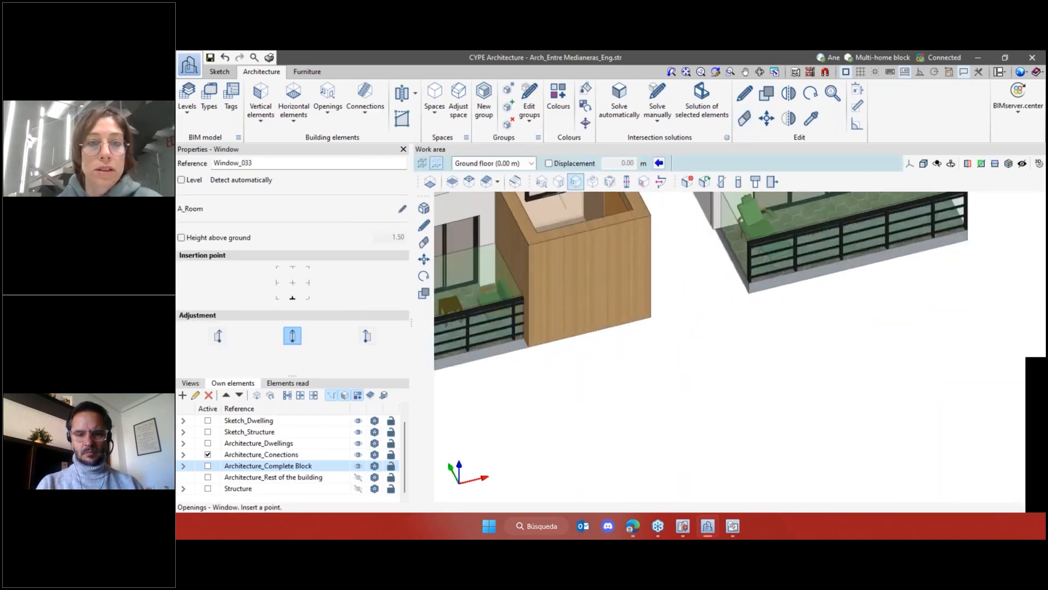
click(548, 164)
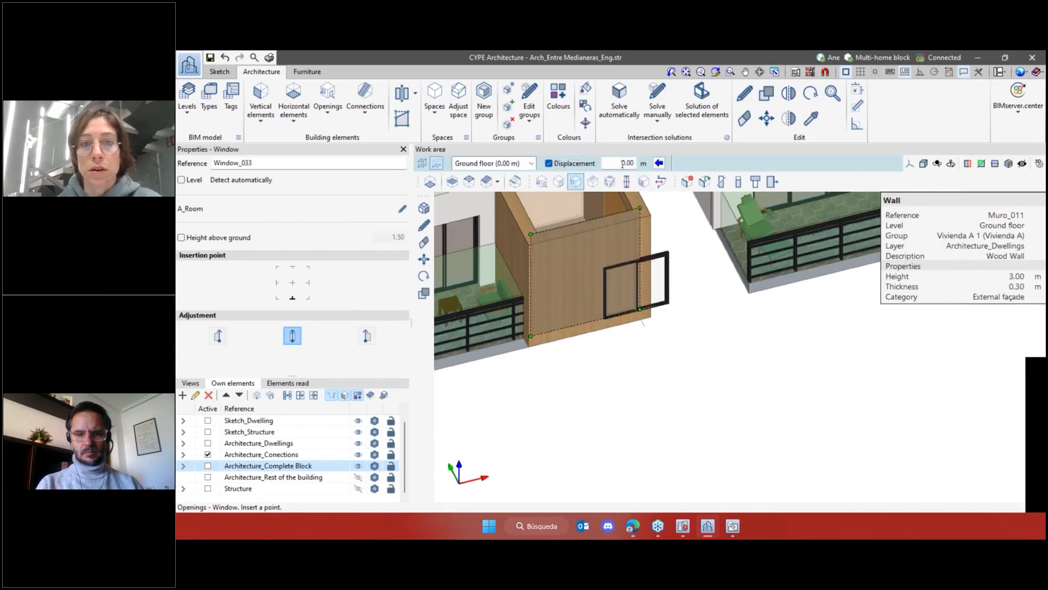
double_click(623, 164)
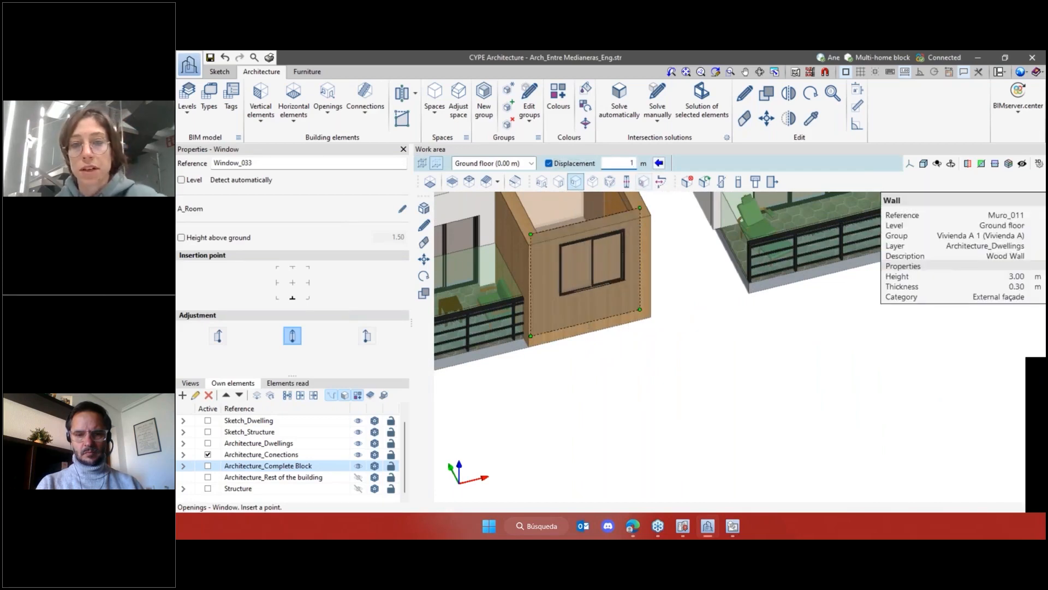
click(587, 323)
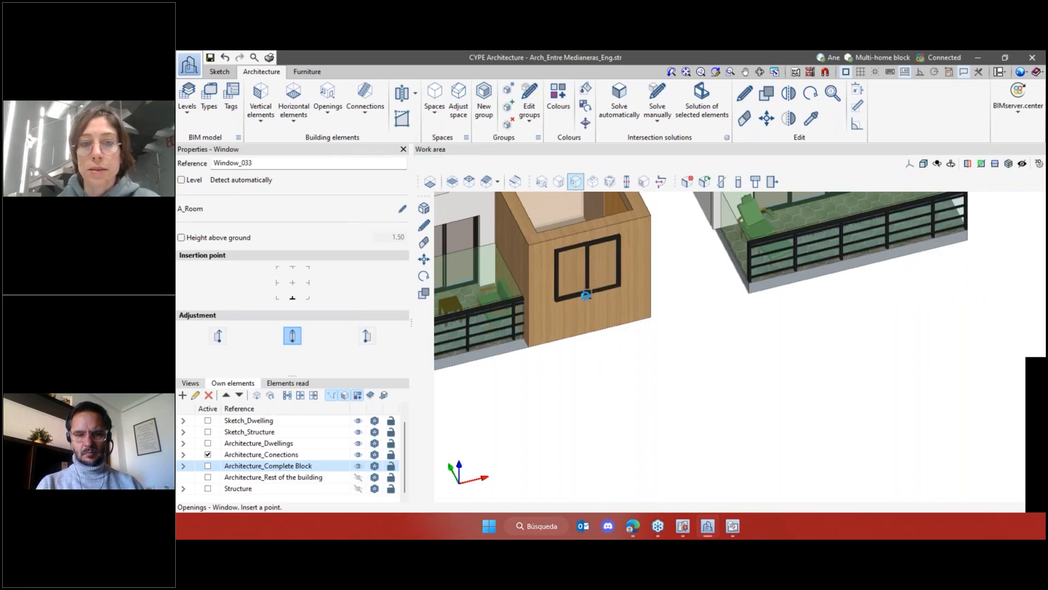
scroll(562, 310, down, 6)
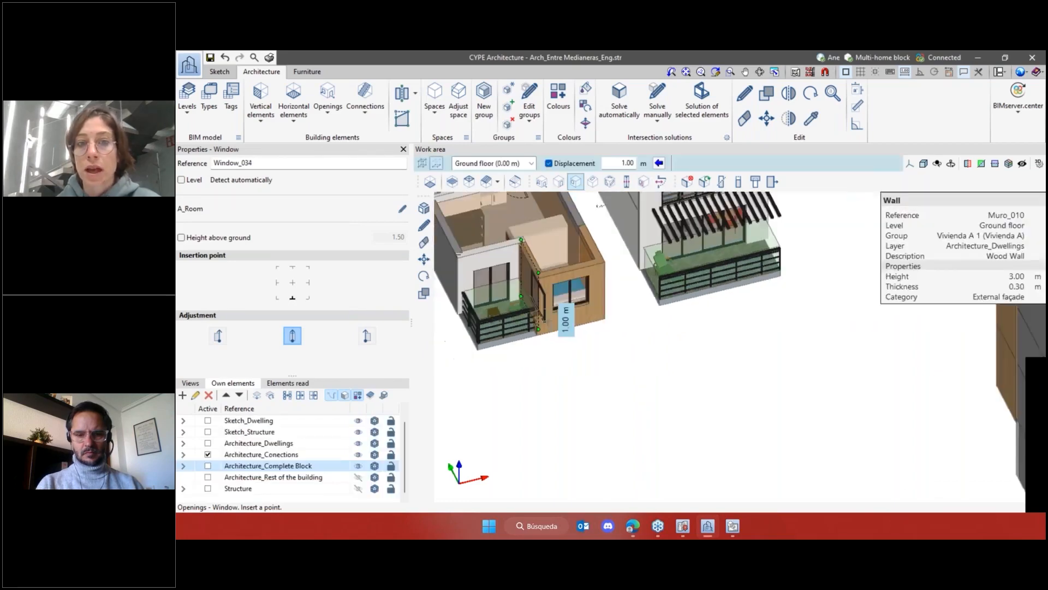
scroll(904, 403, down, 2)
scroll(595, 322, up, 5)
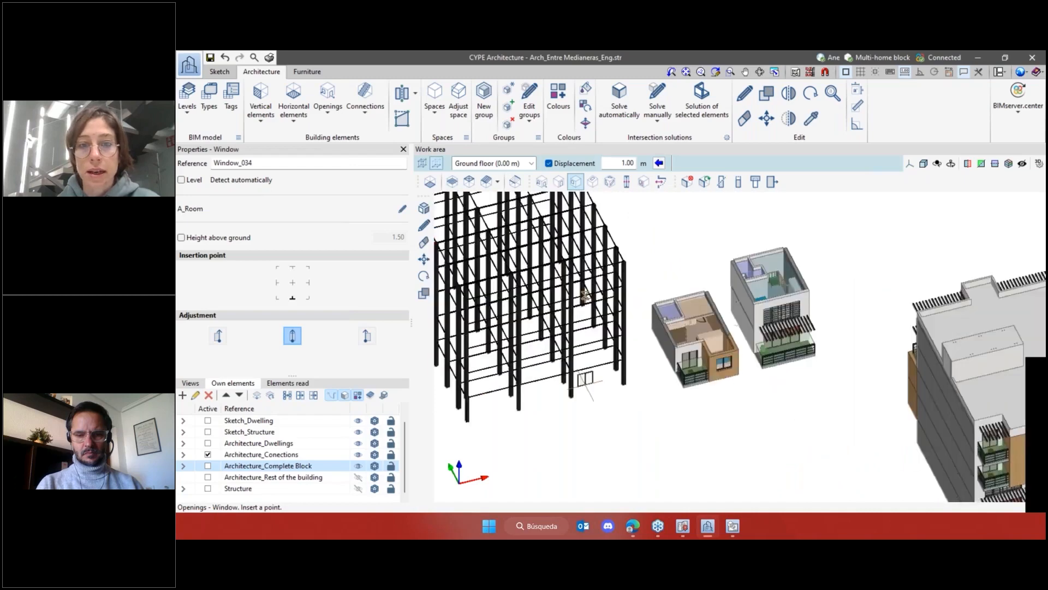
click(816, 400)
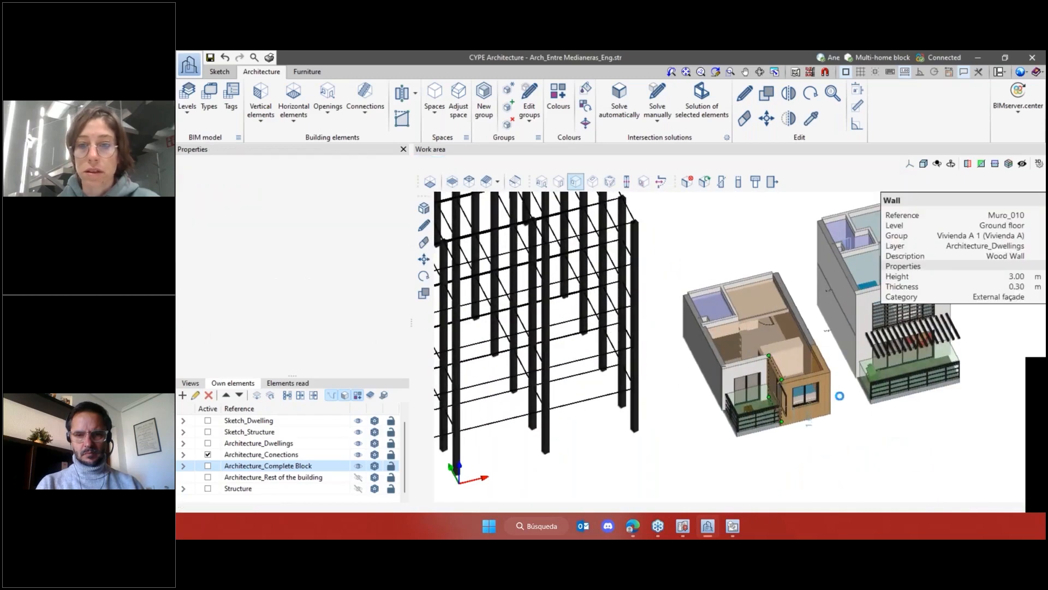
scroll(840, 395, down, 4)
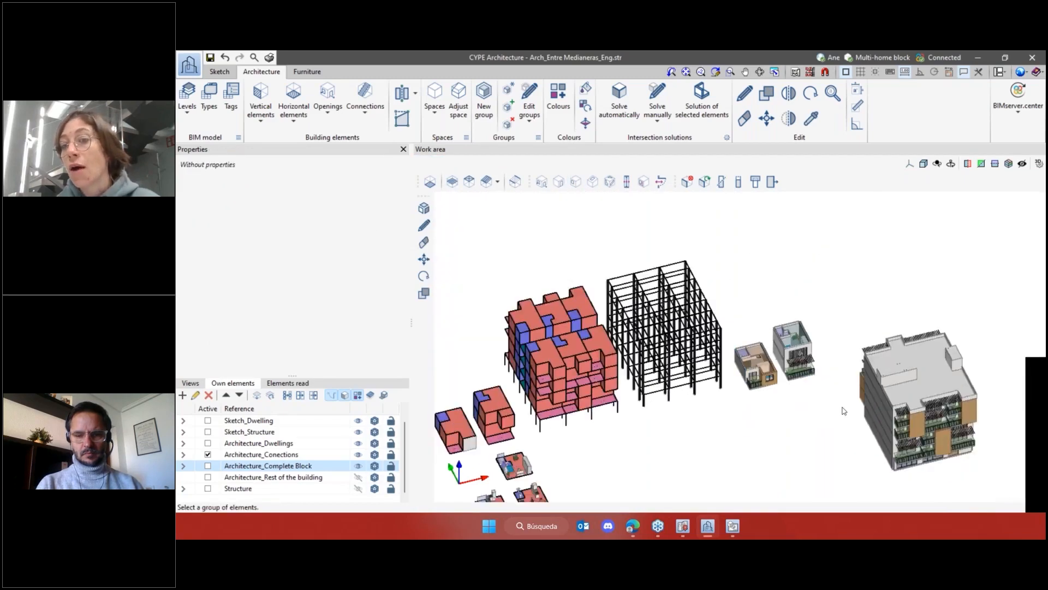
Add the new window in the wood wall to the Vivienda A 1 group
scroll(742, 360, up, 2)
scroll(742, 360, up, 4)
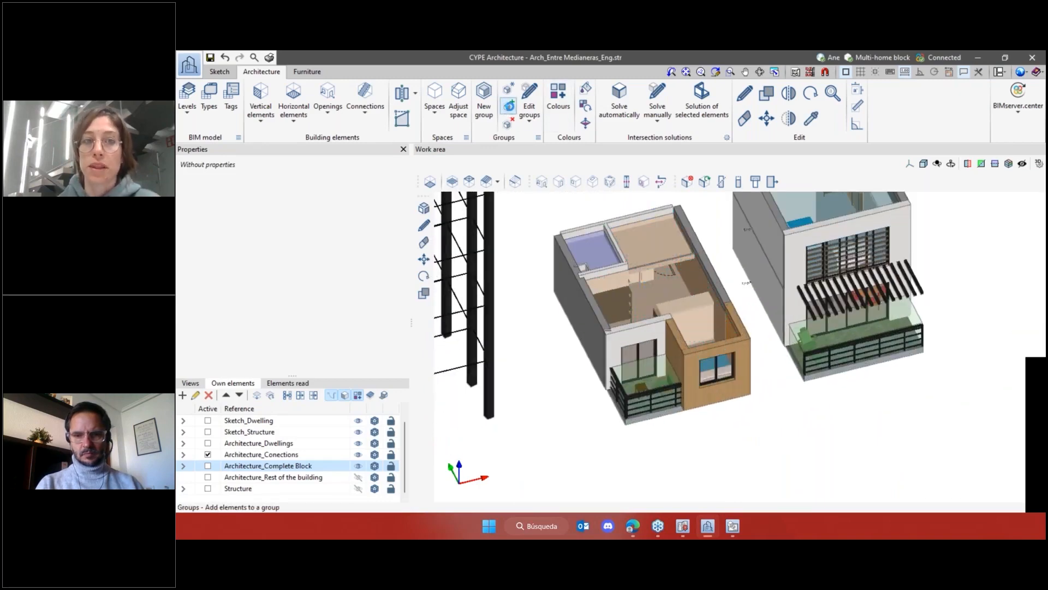
click(508, 109)
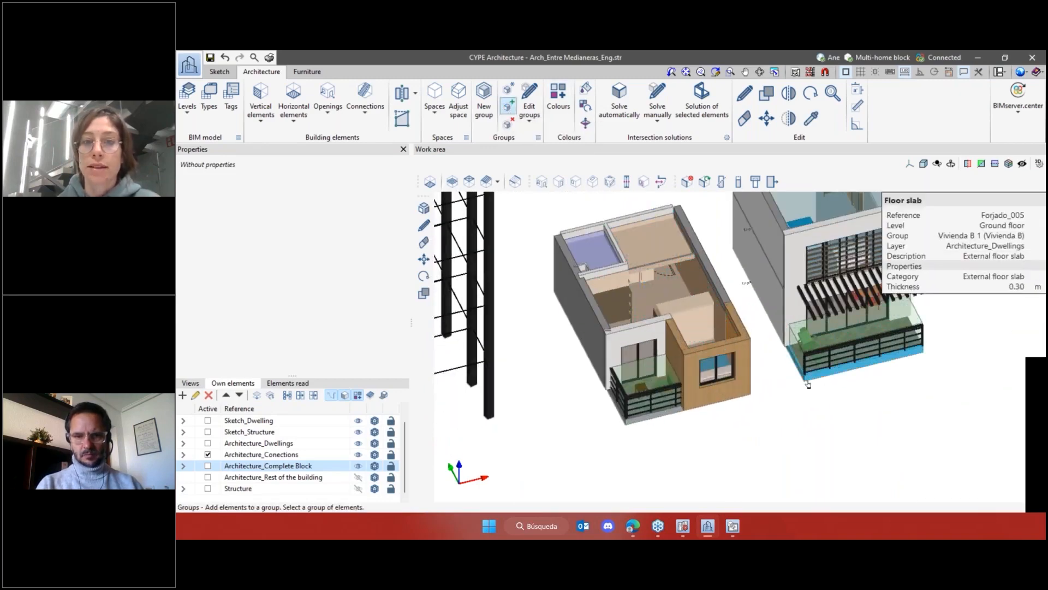
scroll(685, 375, up, 3)
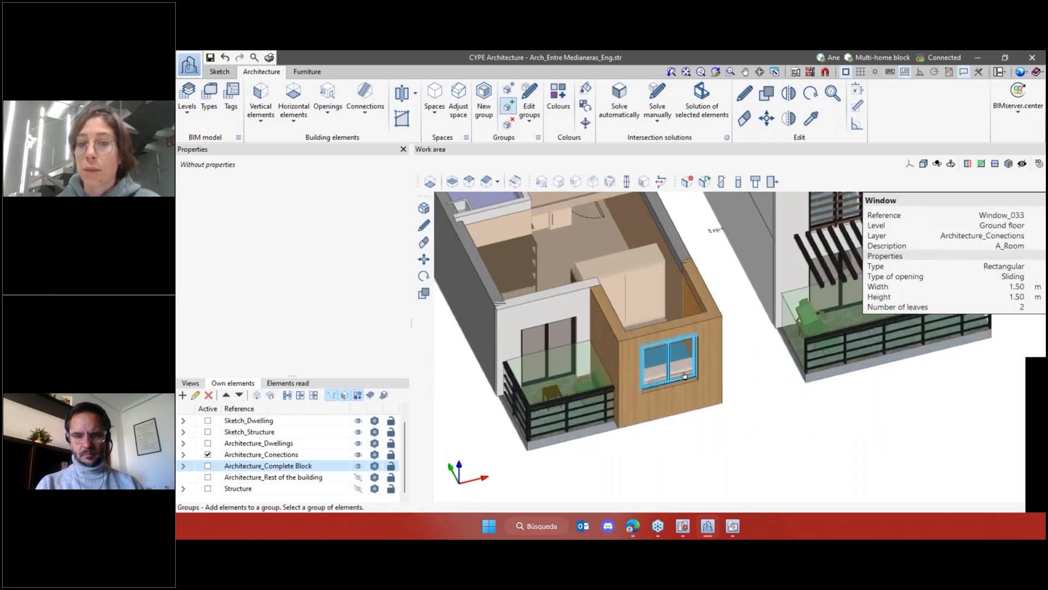
right_click(750, 360)
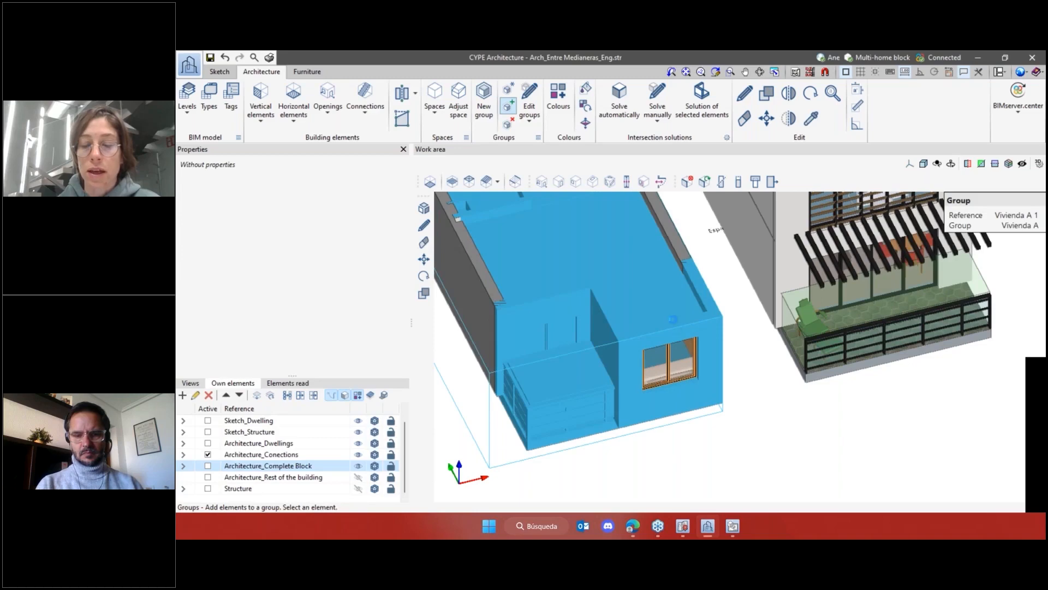
click(671, 316)
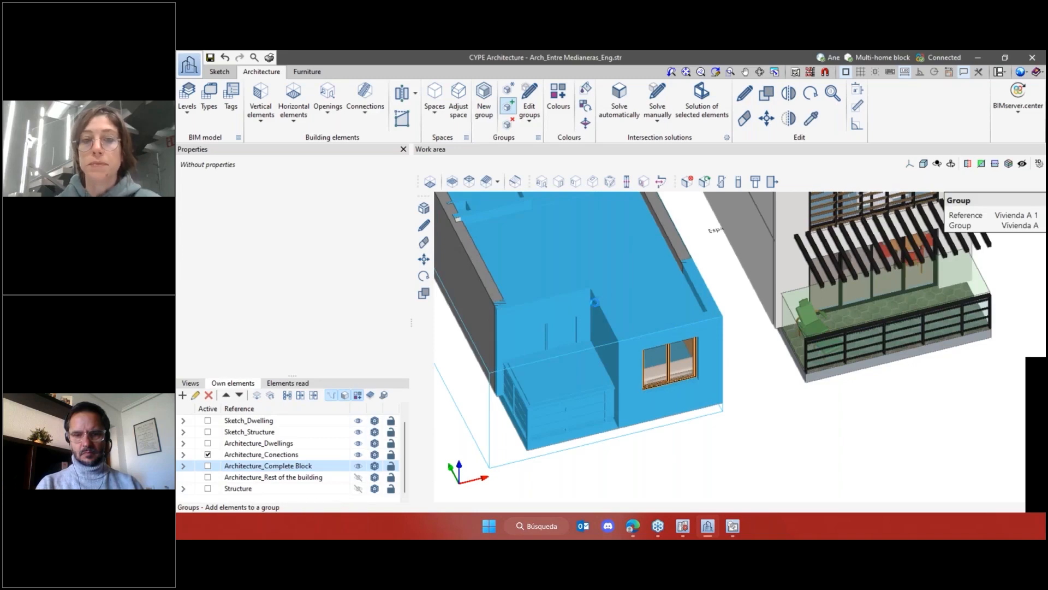
scroll(604, 319, down, 7)
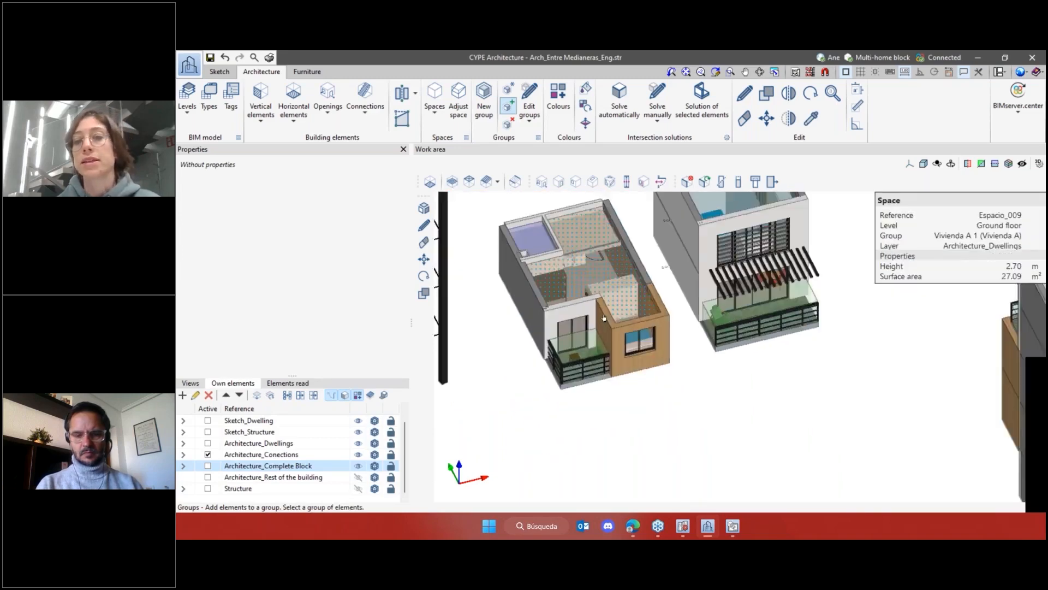
Make the Structure layer visible and inspect how its columns fit the complete block beside the two dwellings
scroll(887, 404, up, 2)
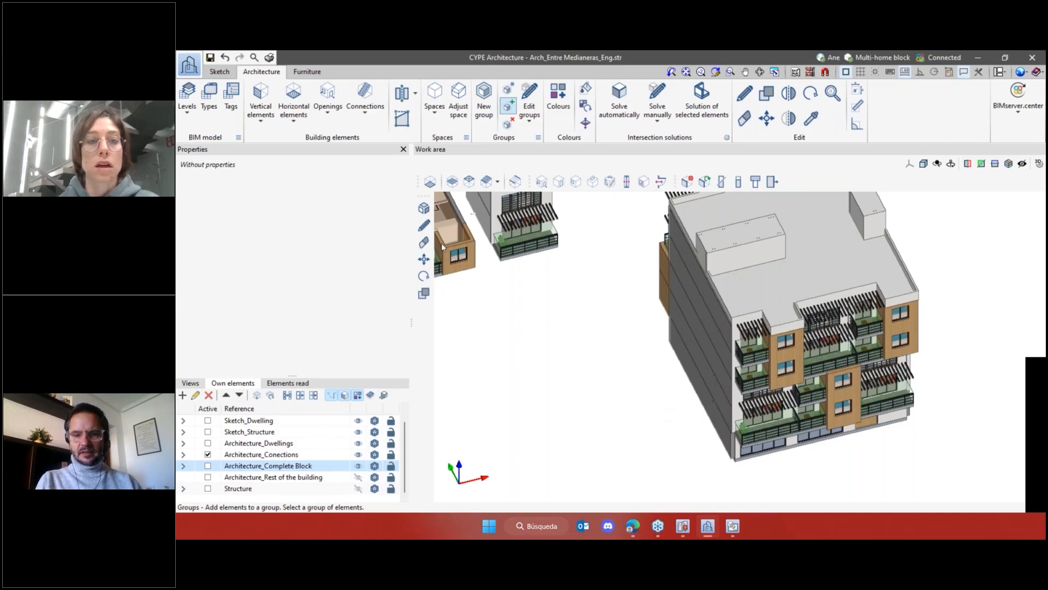
scroll(441, 242, down, 4)
scroll(568, 335, up, 2)
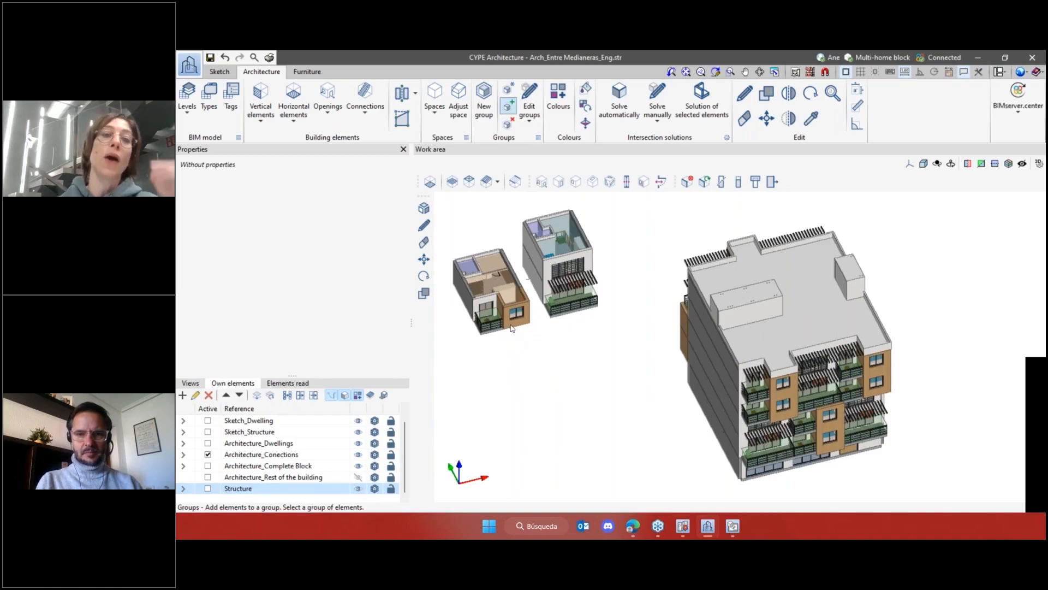
scroll(512, 327, up, 2)
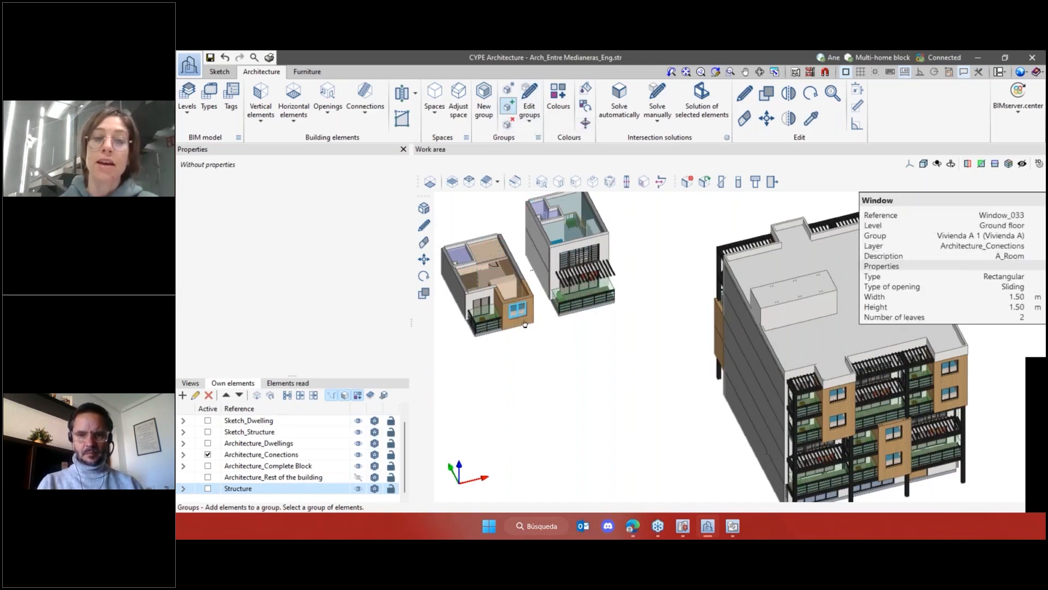
scroll(811, 353, down, 3)
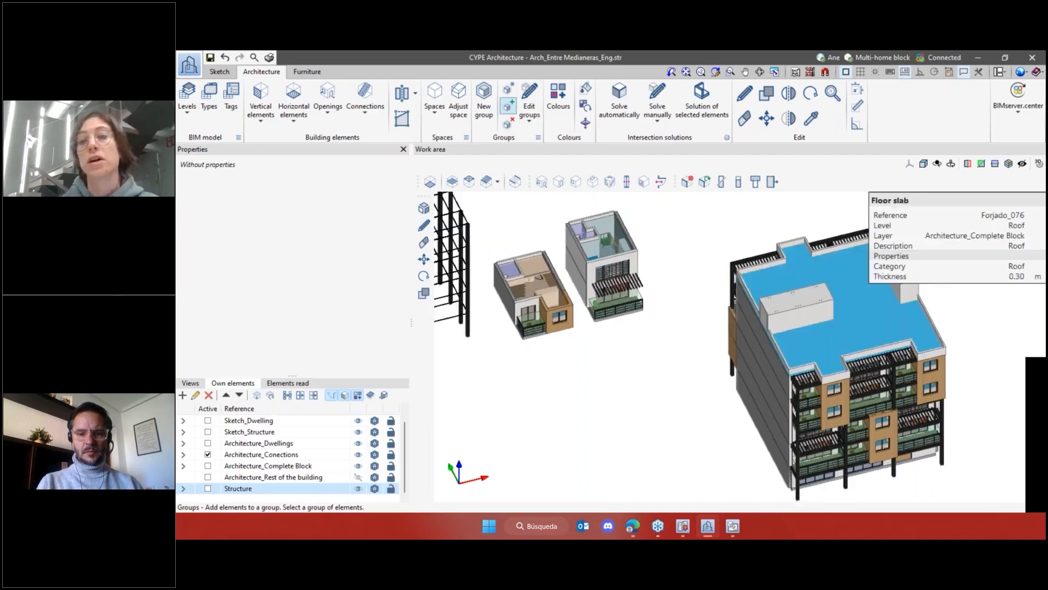
scroll(964, 459, up, 2)
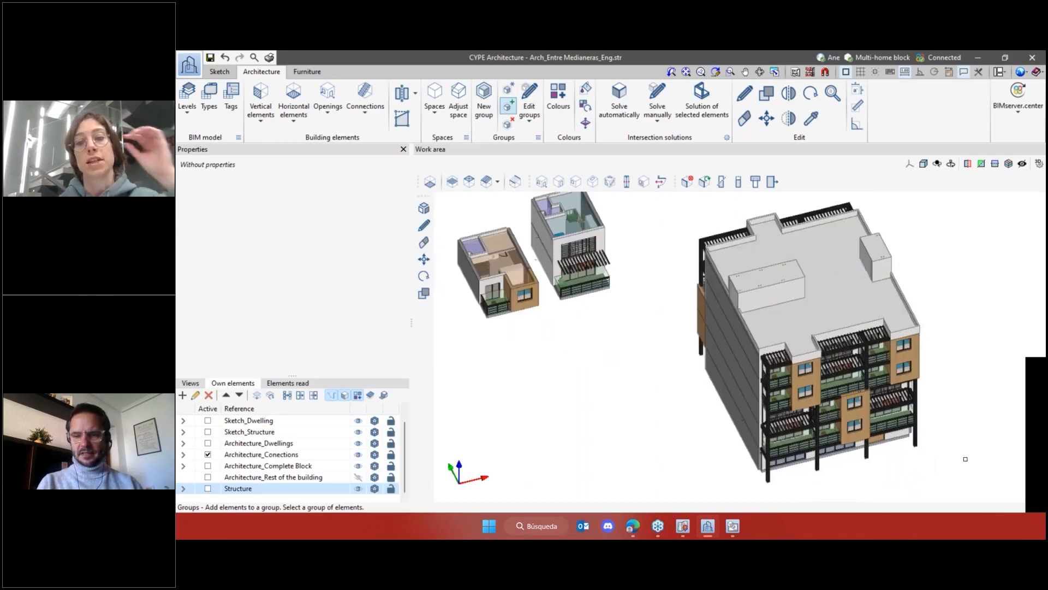
scroll(955, 417, down, 4)
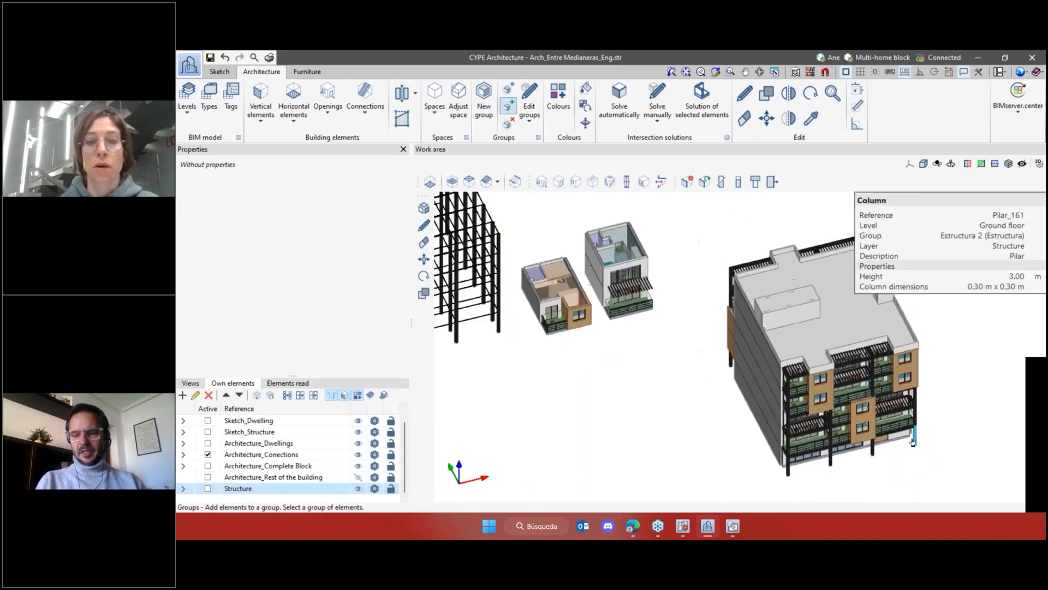
shift+middle_drag(954, 417, 911, 415)
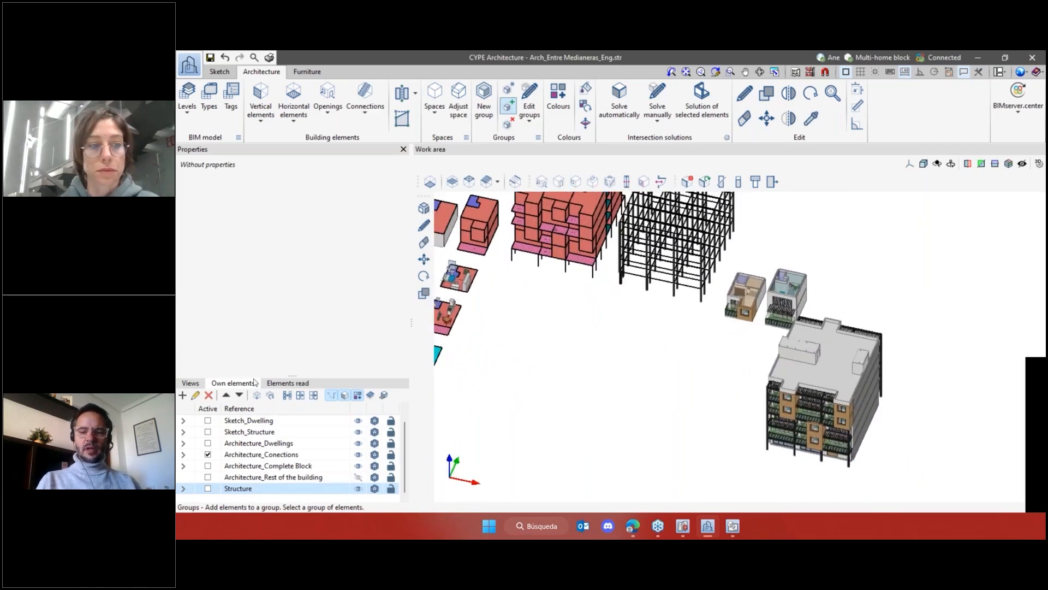
Enlarge the layer list and survey the whole model, from the sketch surfaces and volumes to the complete block with its structure
drag(291, 376, 289, 332)
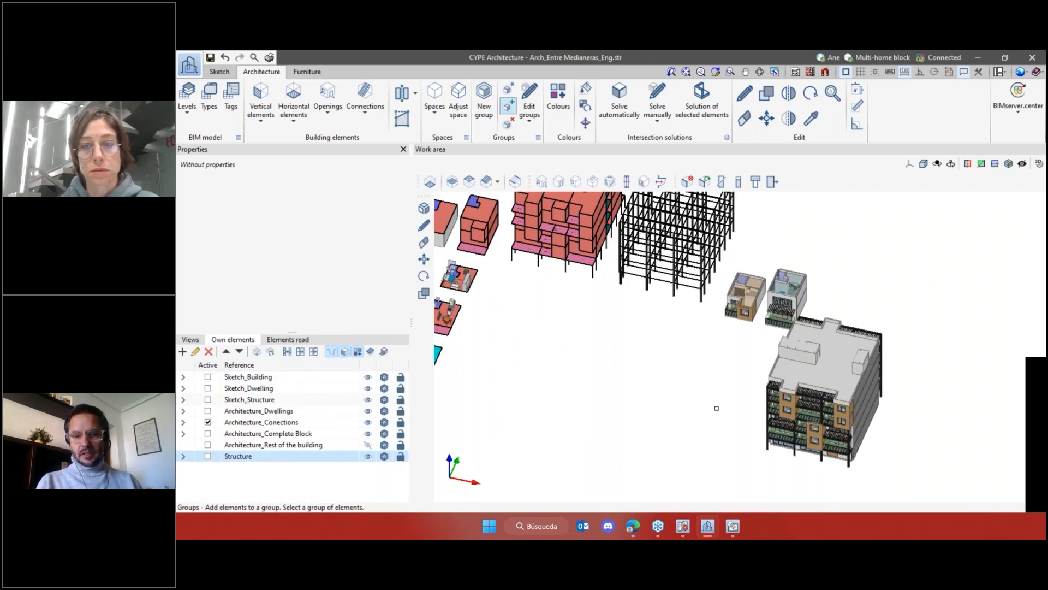
mouse_move(799, 312)
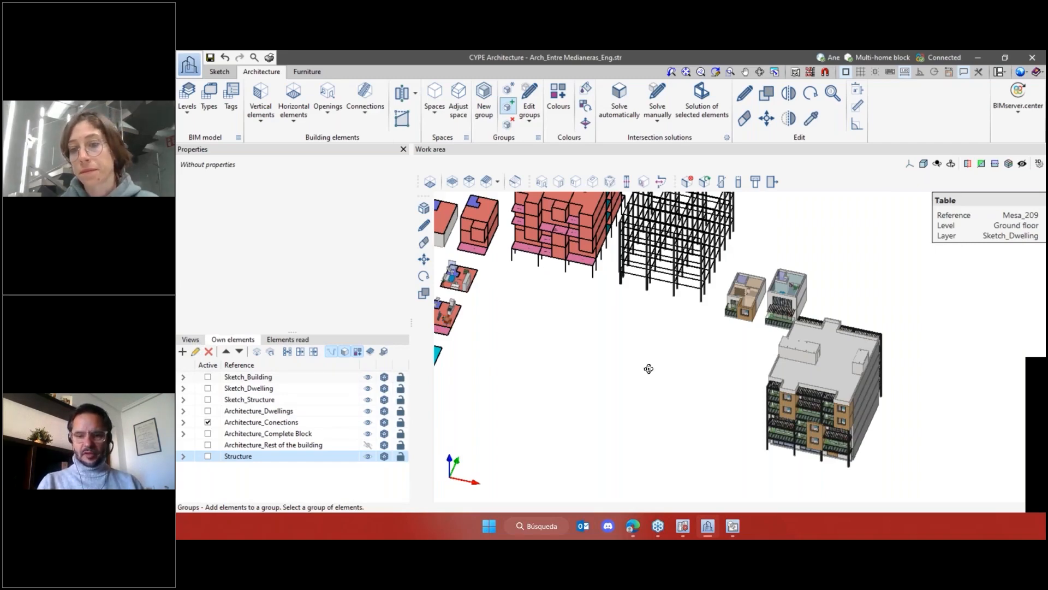
middle_drag(648, 368, 734, 449)
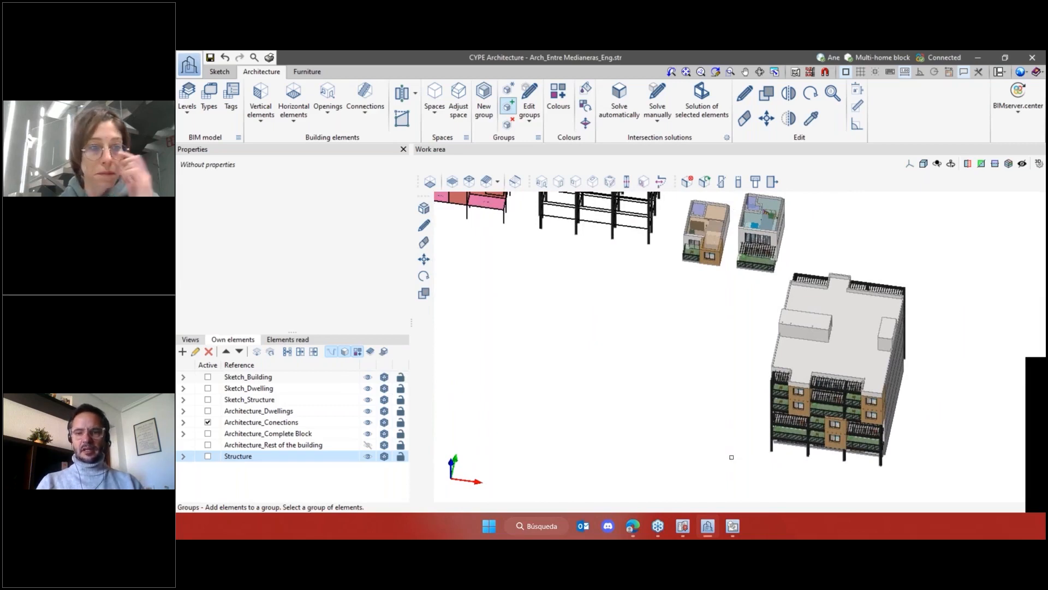
scroll(701, 414, down, 3)
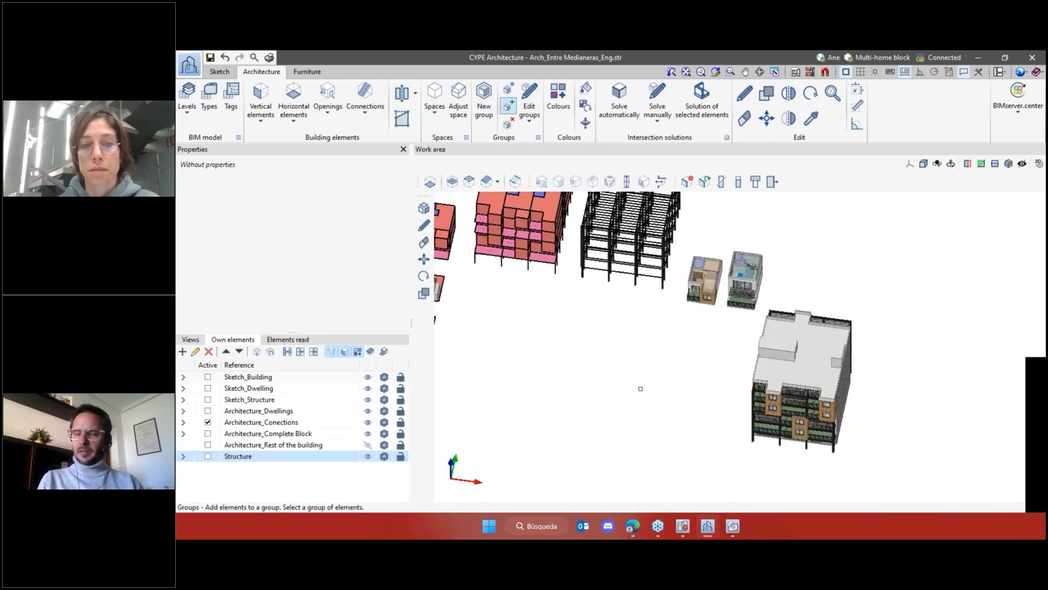
shift+middle_drag(648, 389, 655, 373)
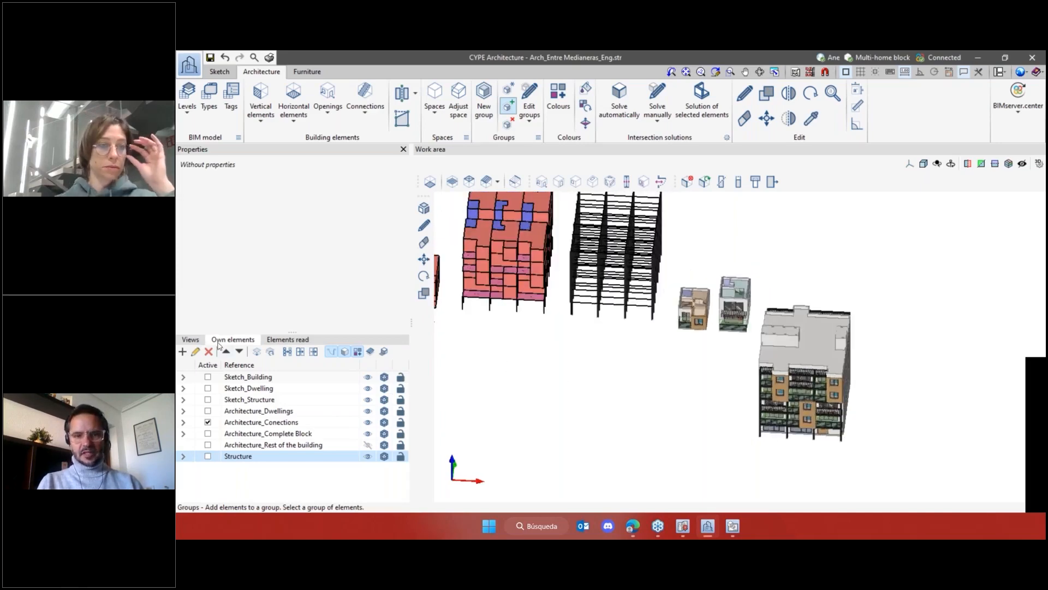
scroll(720, 393, down, 3)
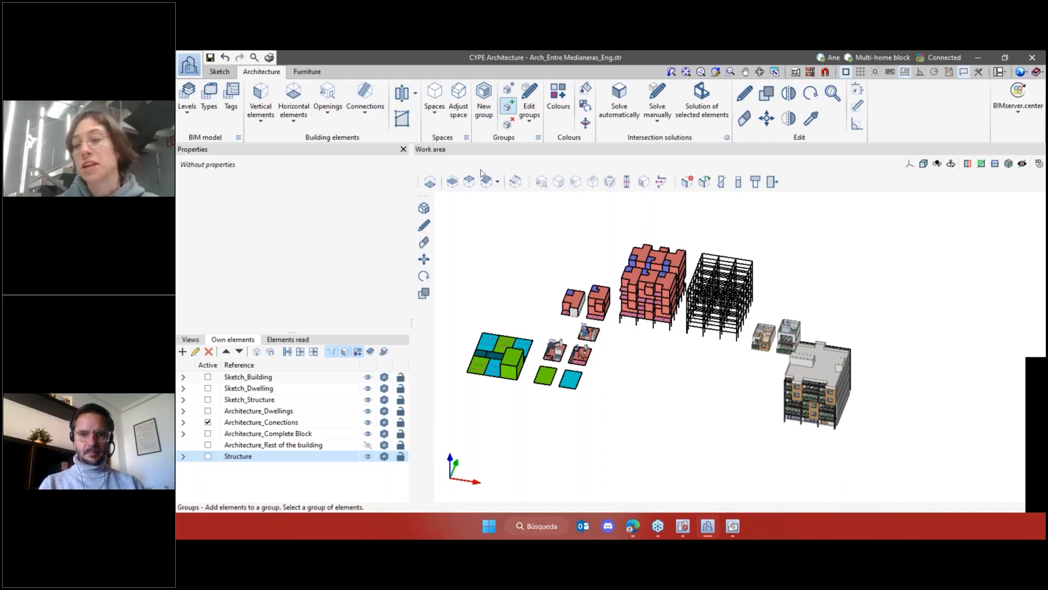
scroll(584, 281, up, 3)
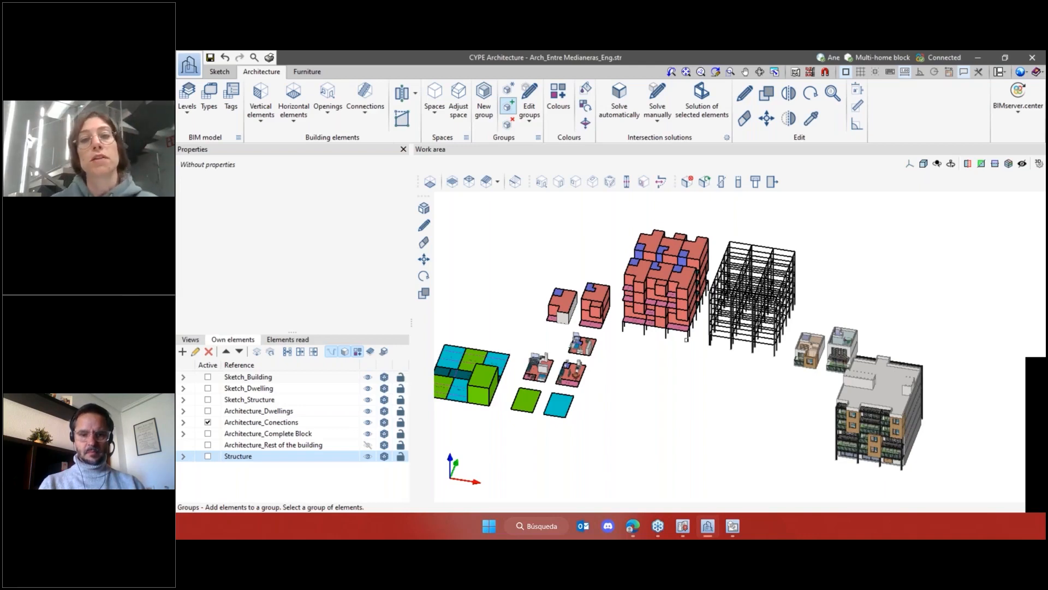
scroll(687, 340, up, 2)
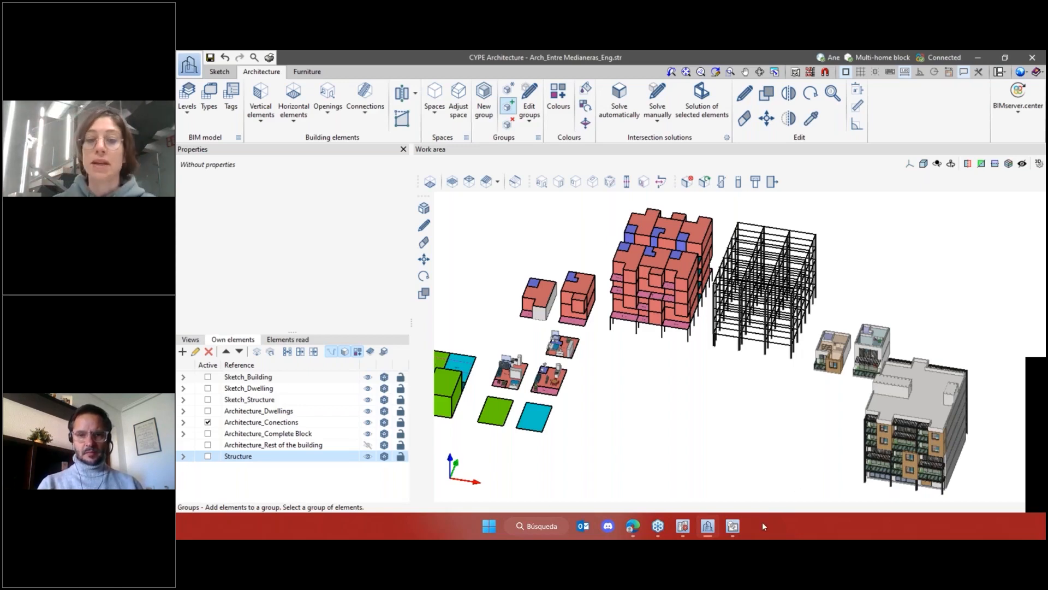
Look at the Front page sheet in Open BIM Layout and the site map in Open BIM Site, and return to CYPE Architecture
mouse_move(733, 528)
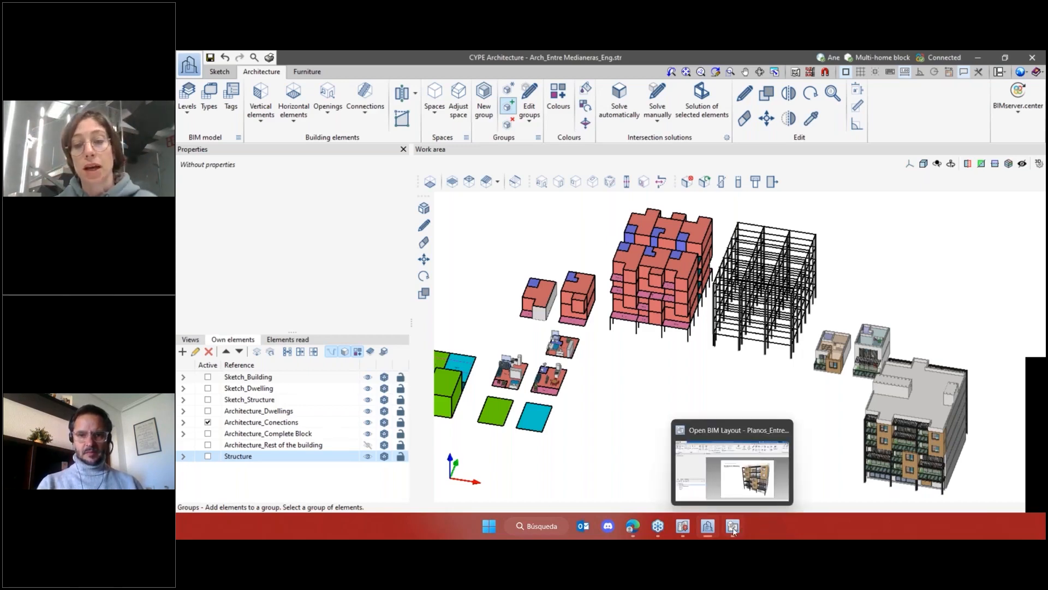
click(733, 528)
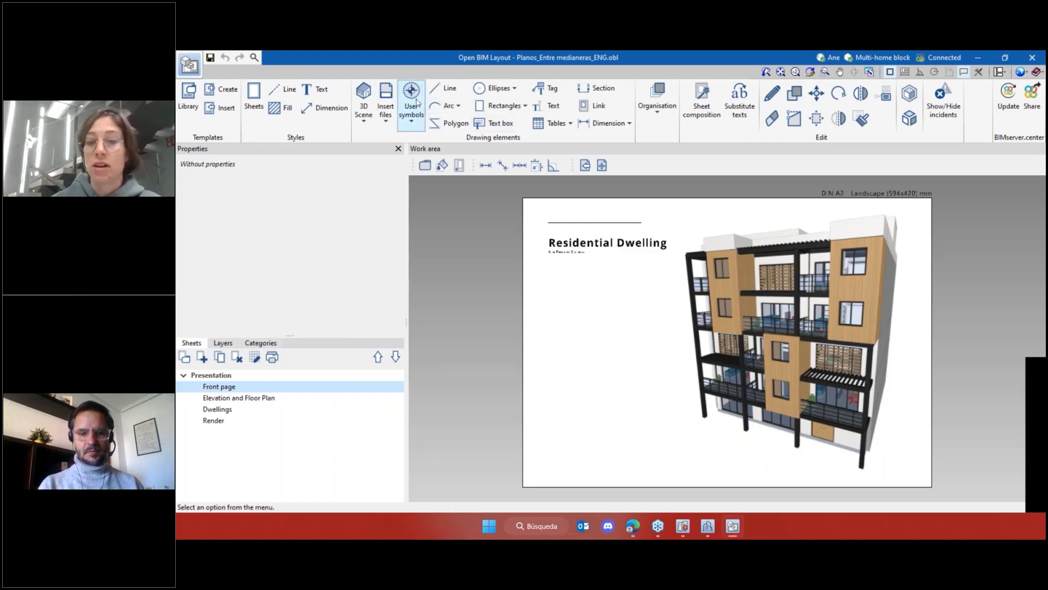
click(701, 530)
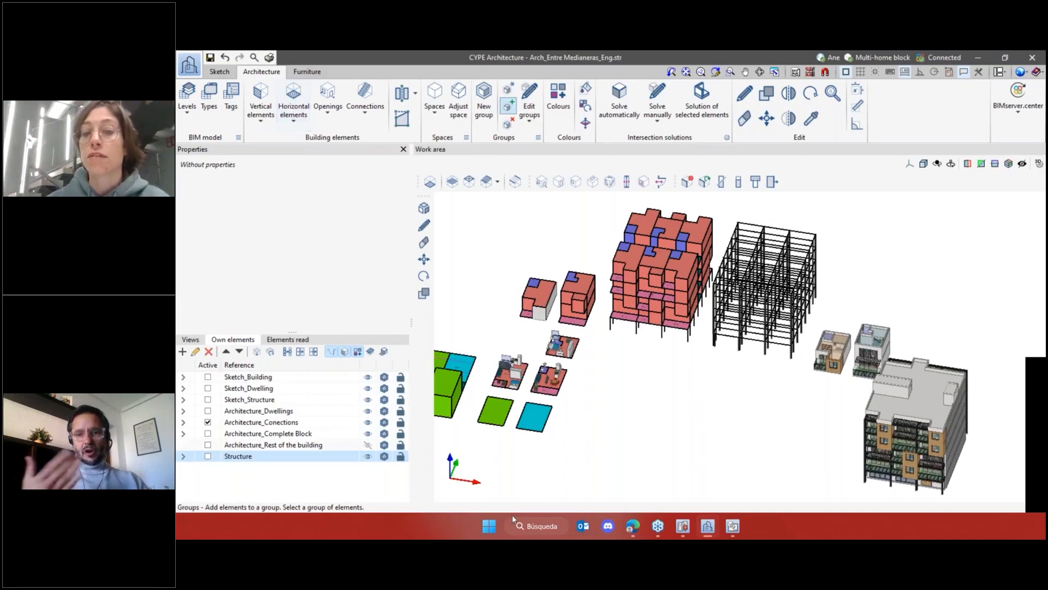
click(686, 525)
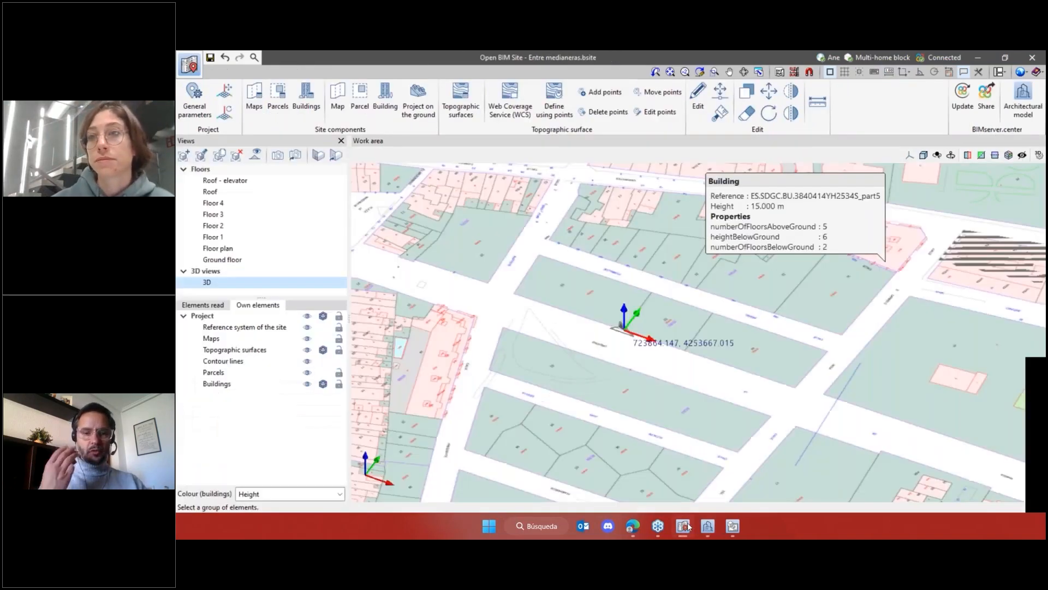
click(707, 526)
Review the BIMserver.center options for continuing the project, including drawing layouts, bills of quantities, urban planning and structural analysis
click(1018, 101)
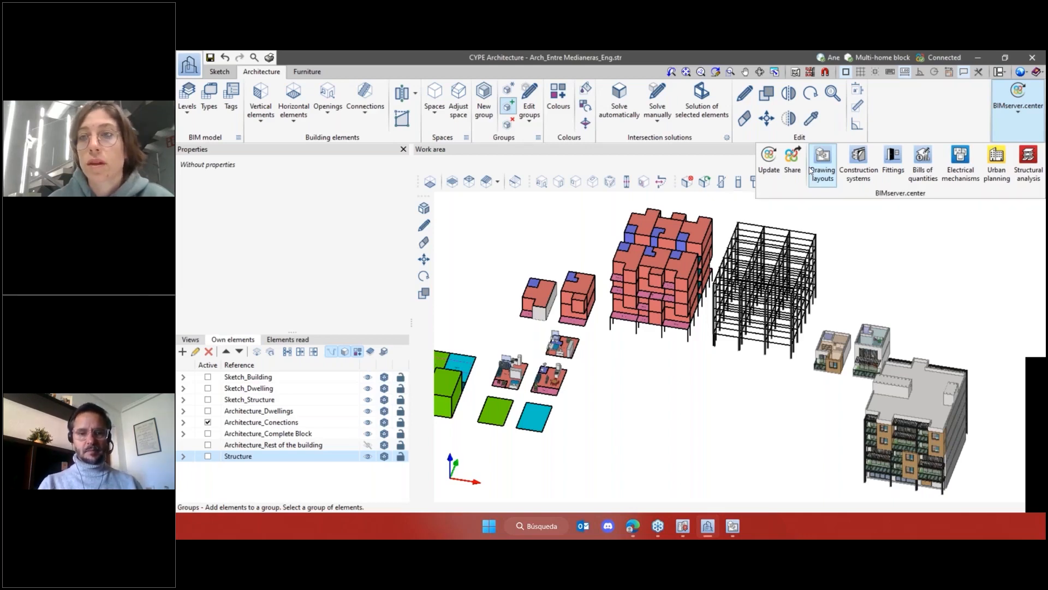
click(1024, 111)
click(1027, 113)
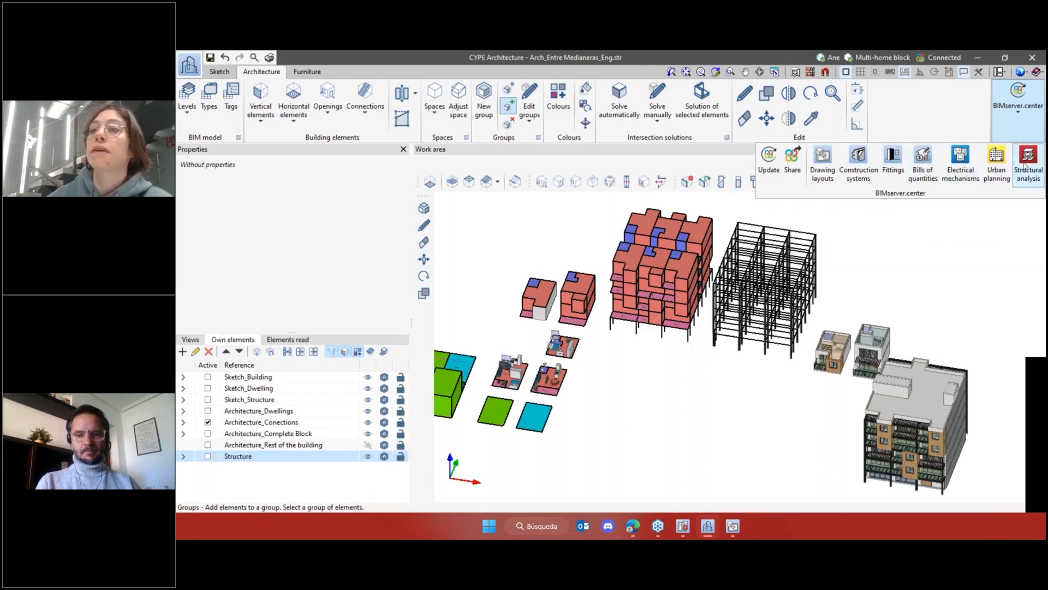
click(1036, 119)
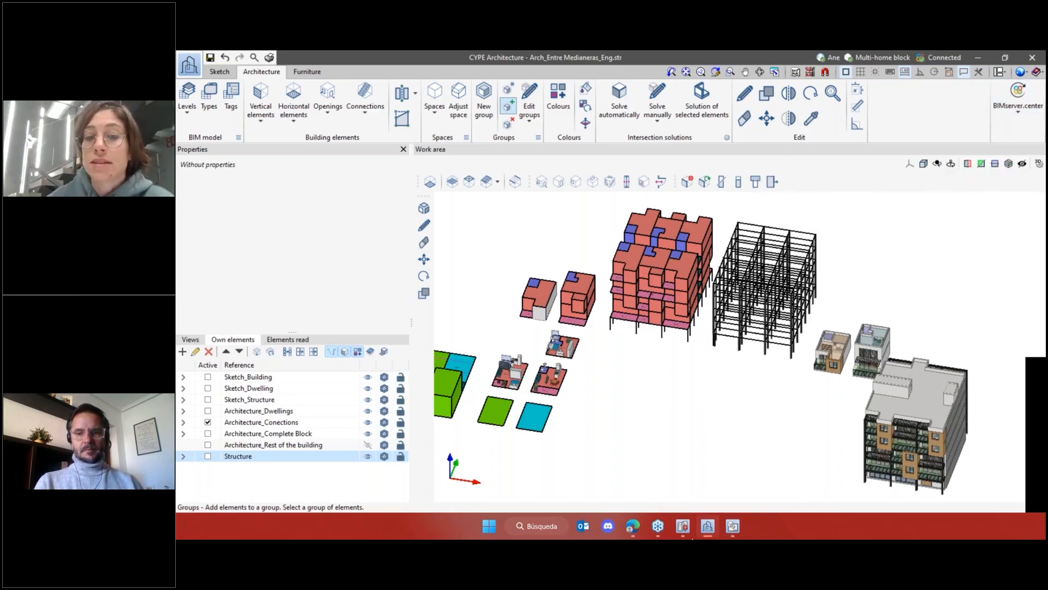
Revisit the site map in Open BIM Site and switch to the drawing sheets in Open BIM Layout
click(682, 526)
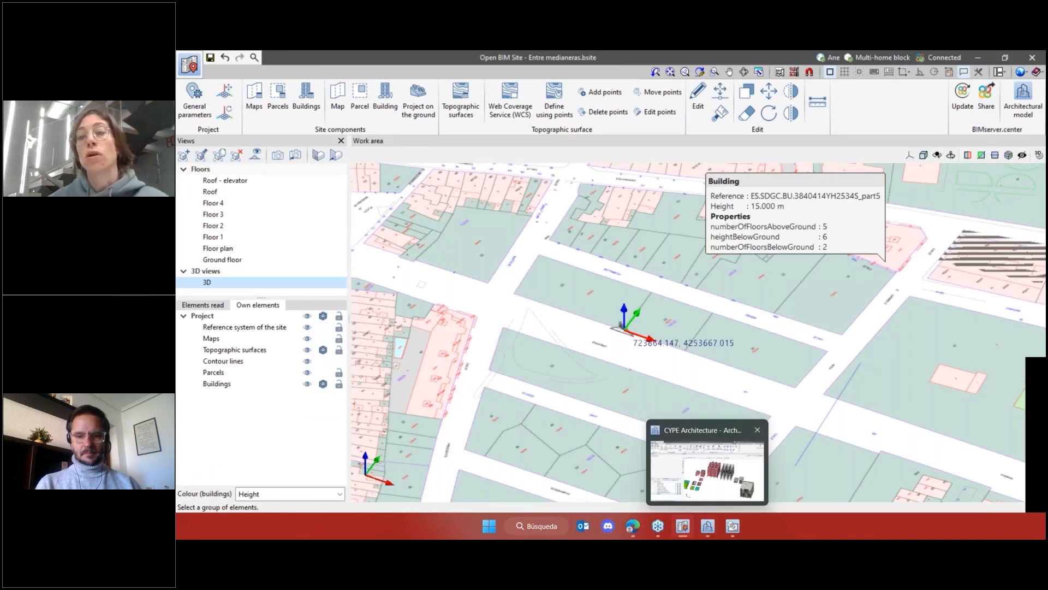
mouse_move(736, 531)
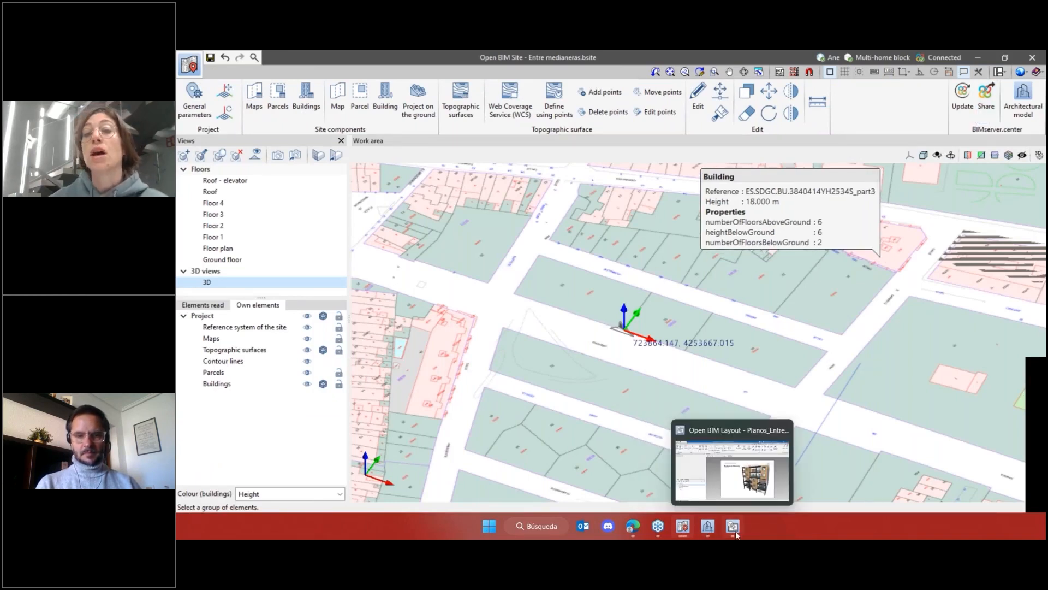
click(736, 533)
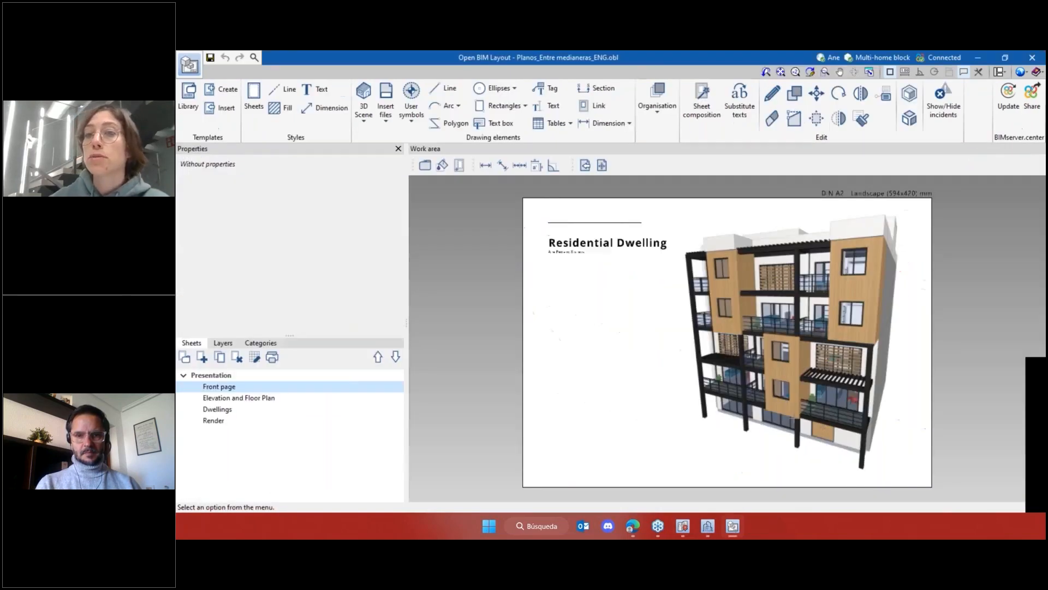
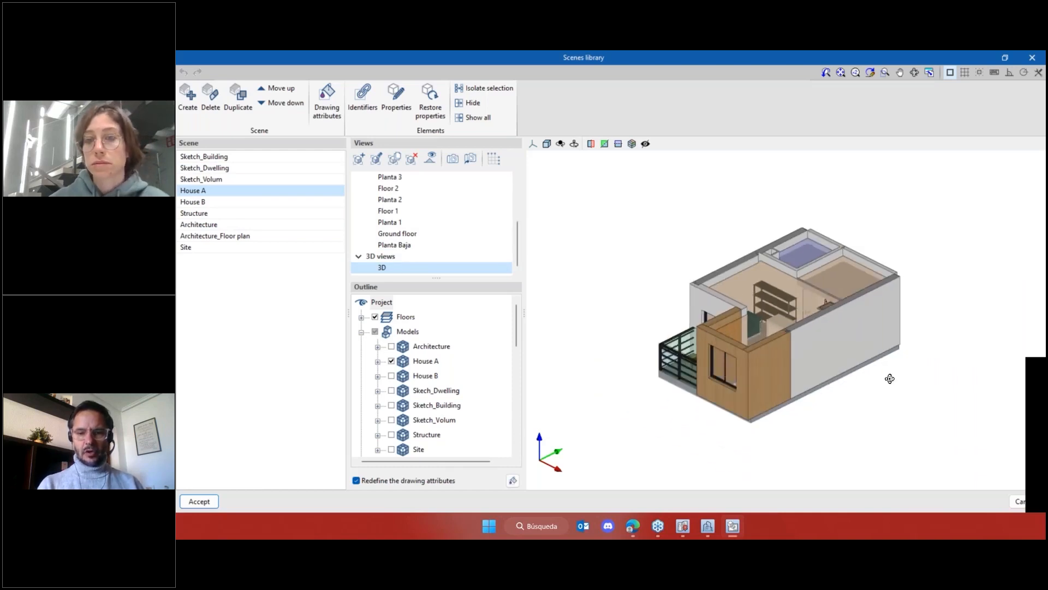
Examine the House A scene in 3D and the floors, models and categories that define its contents
shift+middle_drag(890, 379, 895, 387)
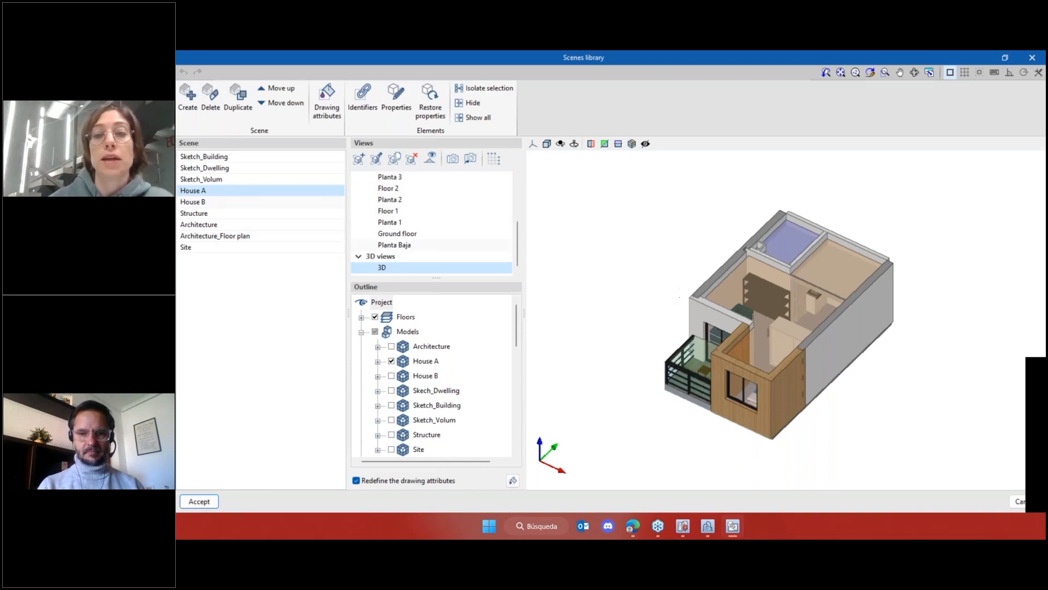
click(361, 317)
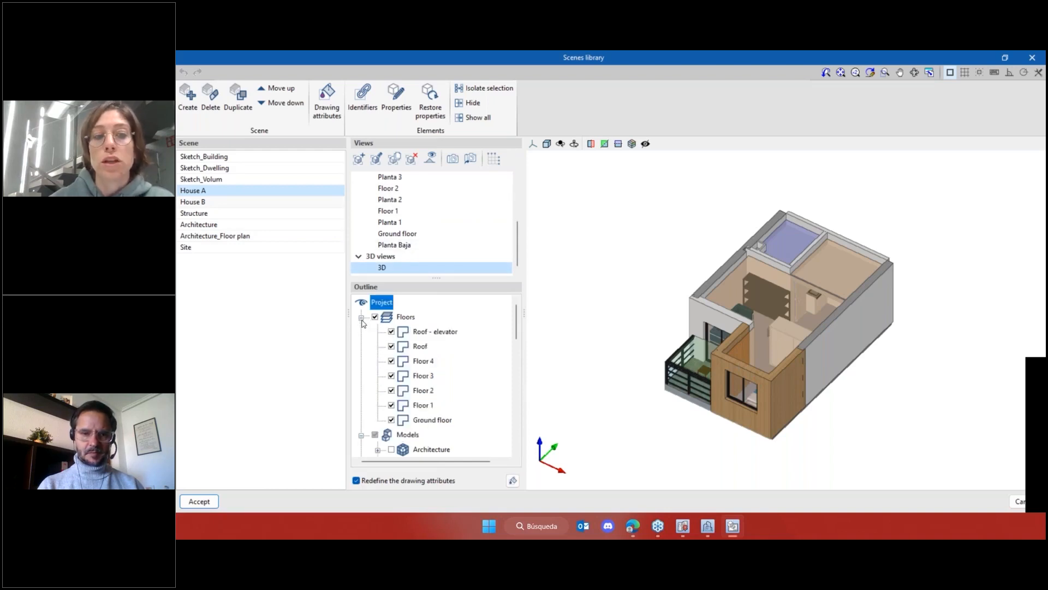
click(362, 318)
scroll(417, 328, down, 1)
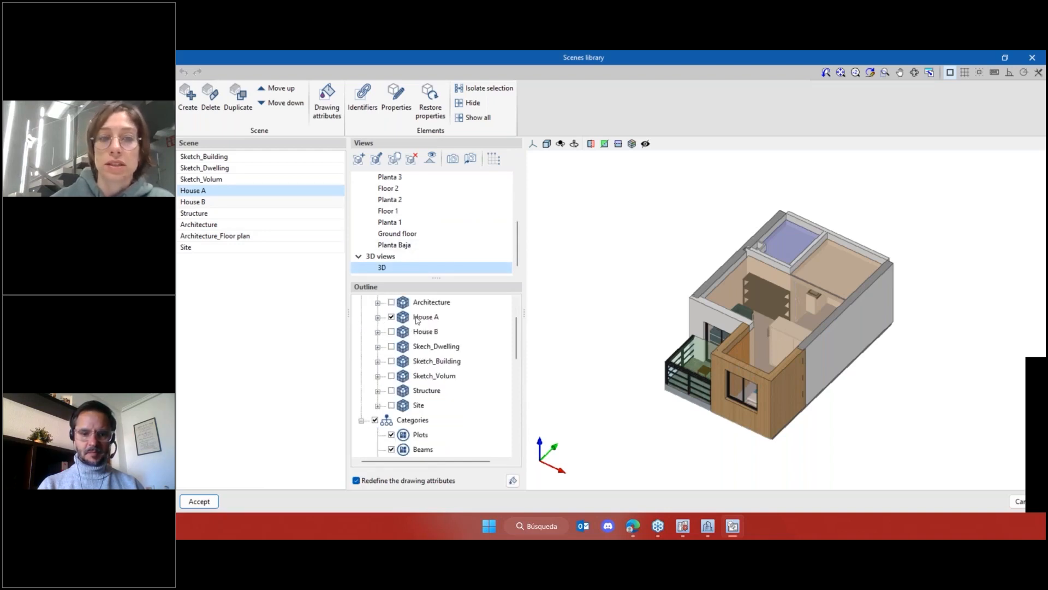
scroll(464, 353, up, 1)
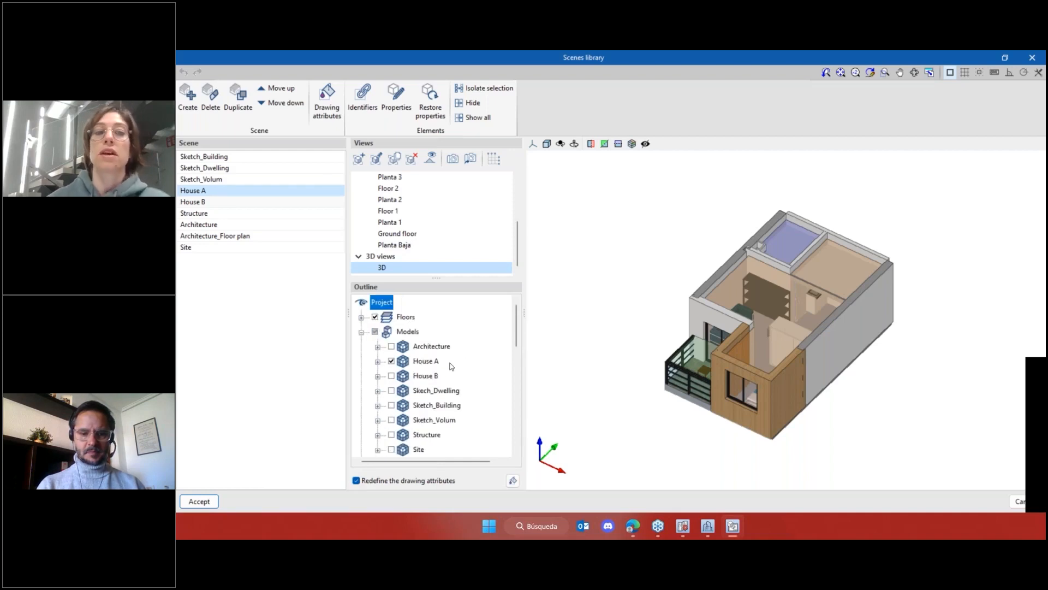
scroll(431, 322, down, 1)
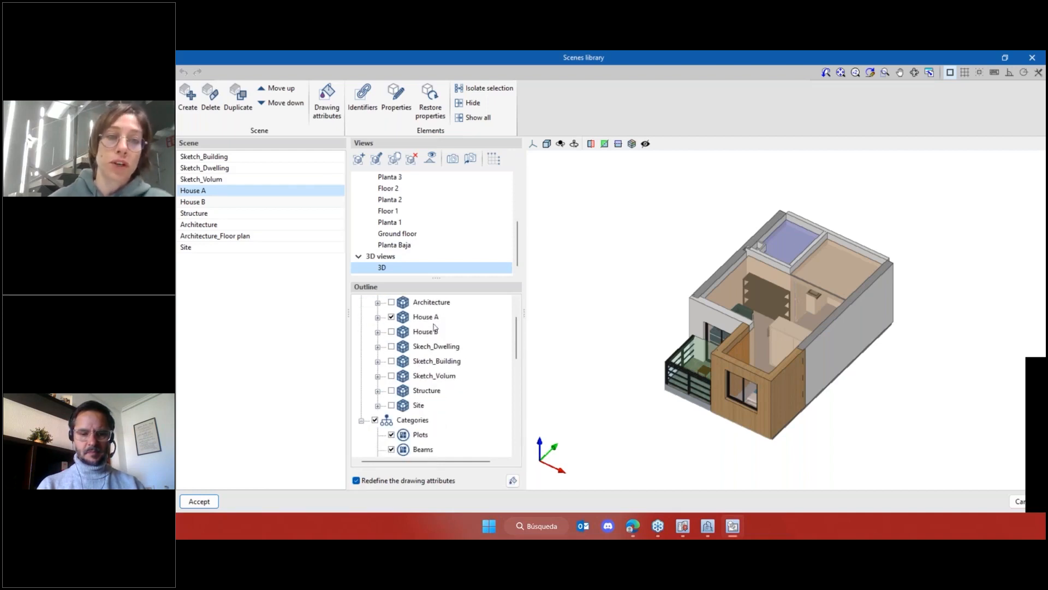
scroll(435, 328, up, 1)
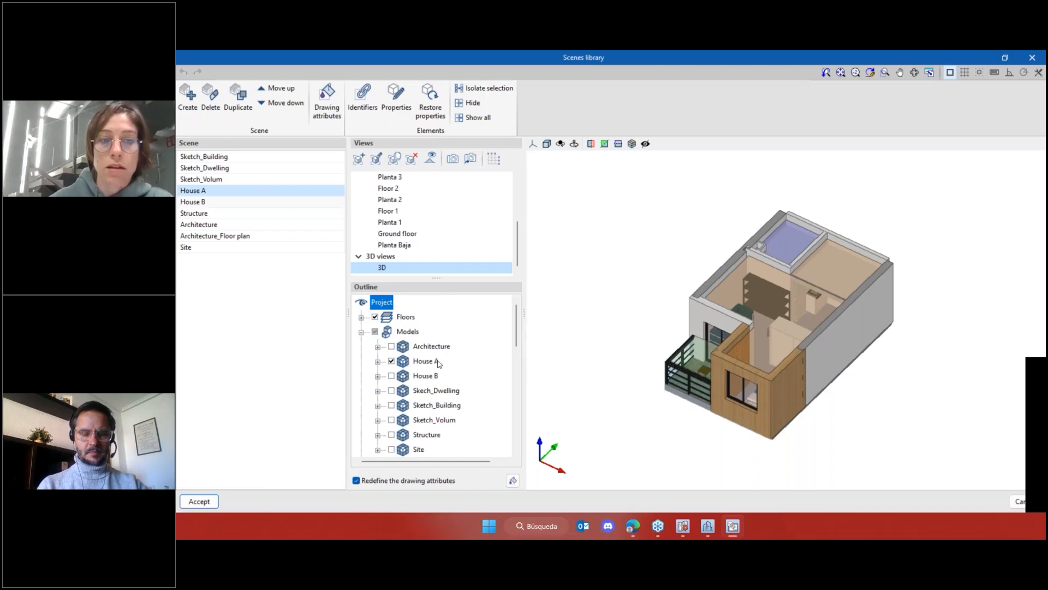
scroll(438, 363, down, 1)
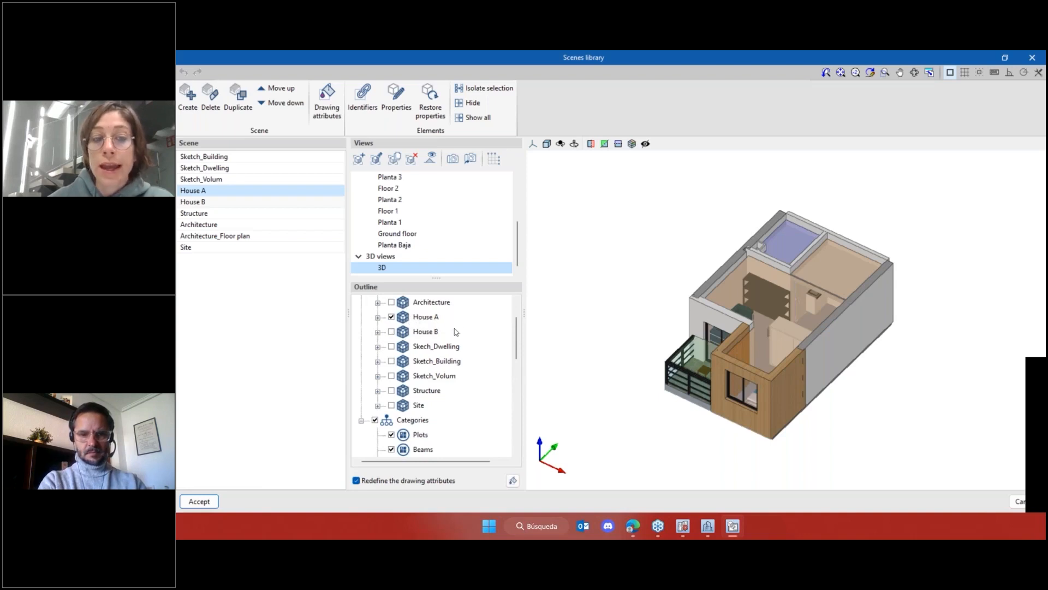
scroll(450, 330, down, 1)
scroll(448, 328, up, 2)
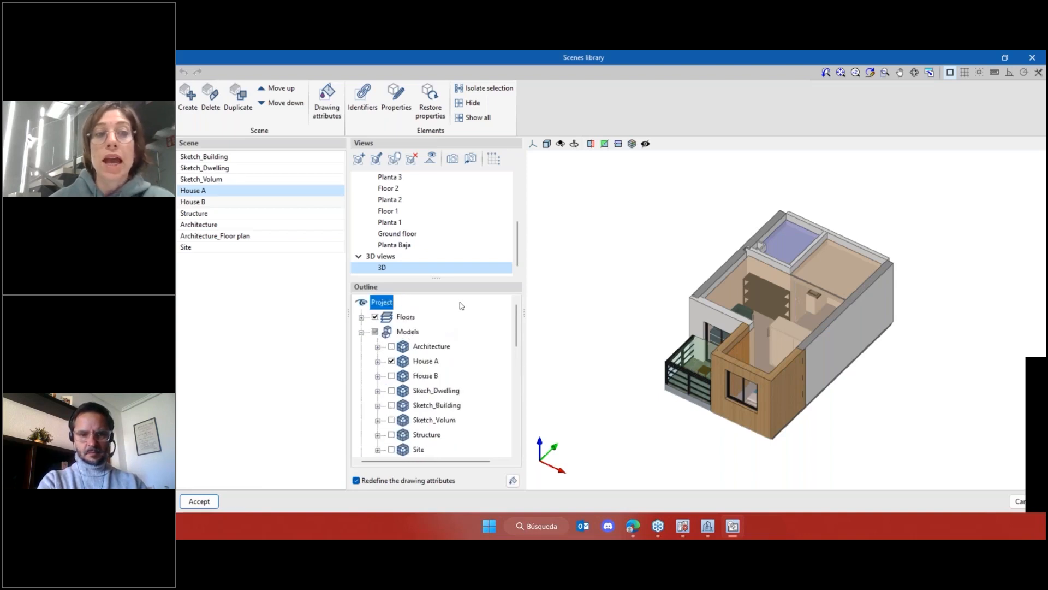
Try to override the line style of the Columns category with the thin non-continuous hidden line in the House A scene's drawing attributes
click(334, 106)
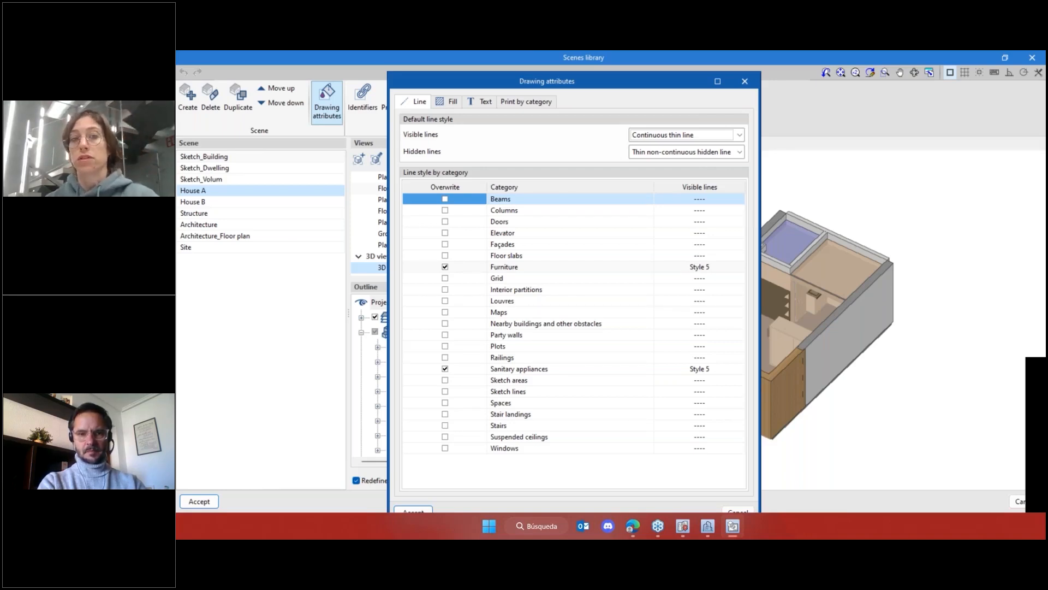
click(444, 211)
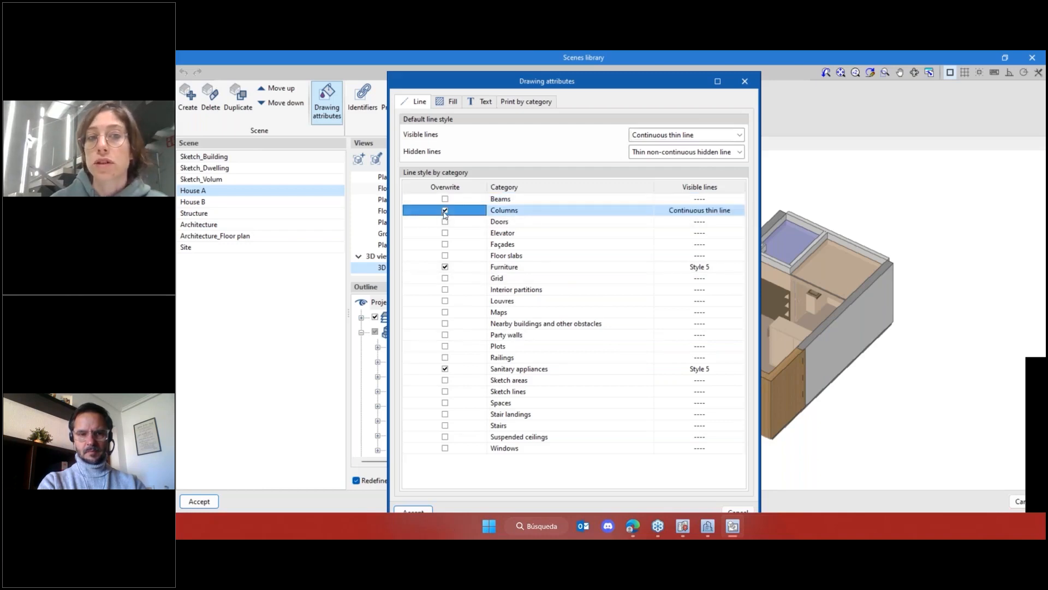
click(689, 212)
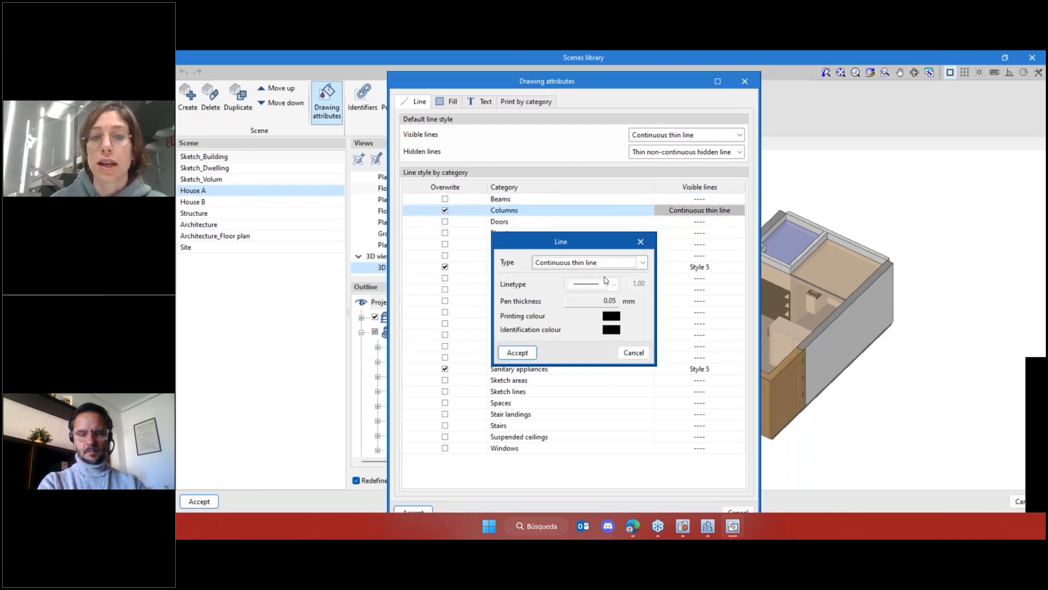
key(Tab)
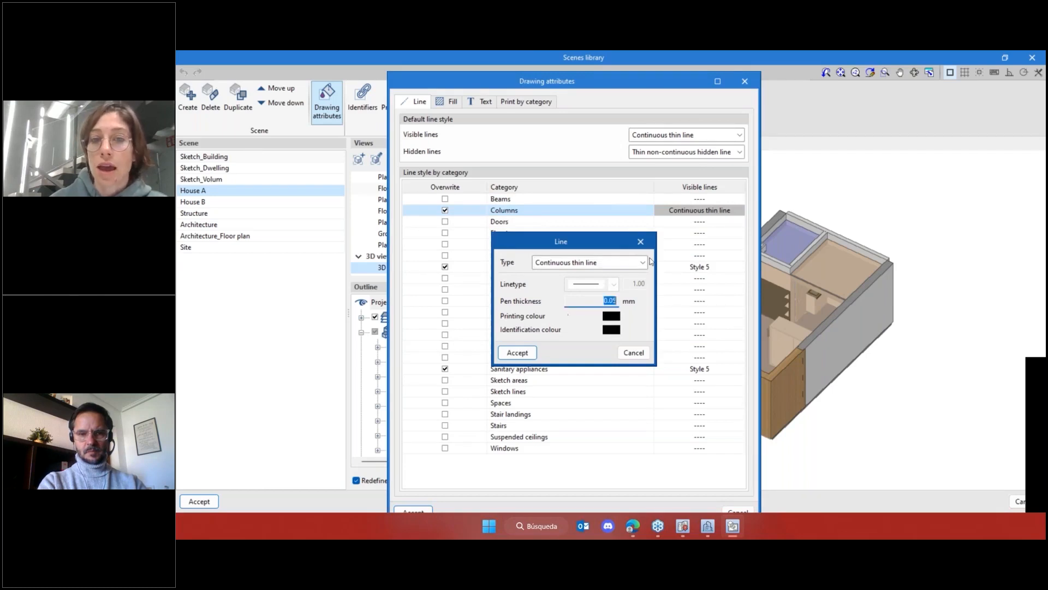
click(642, 262)
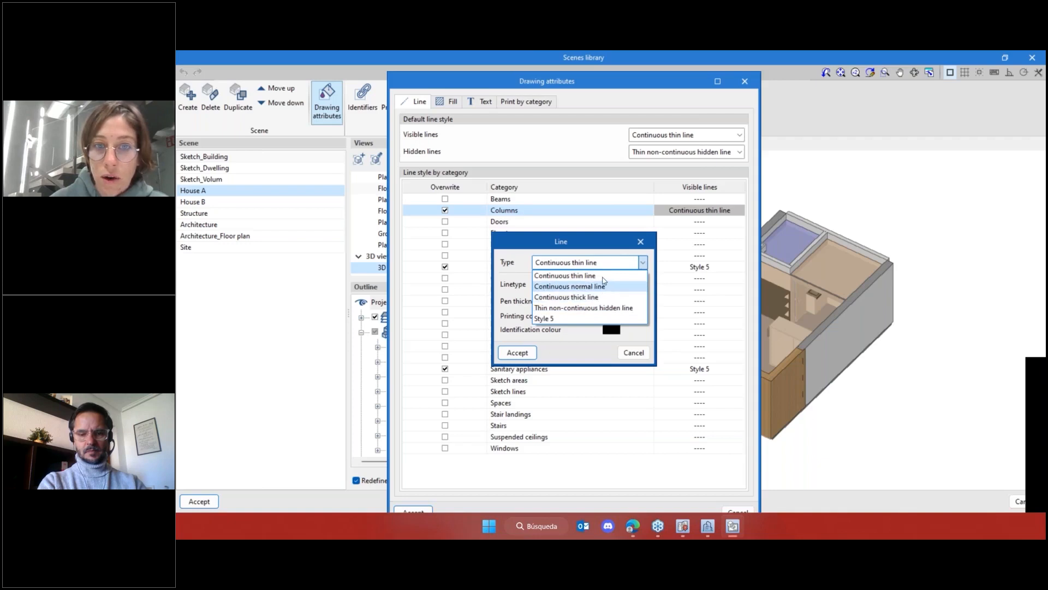
click(603, 308)
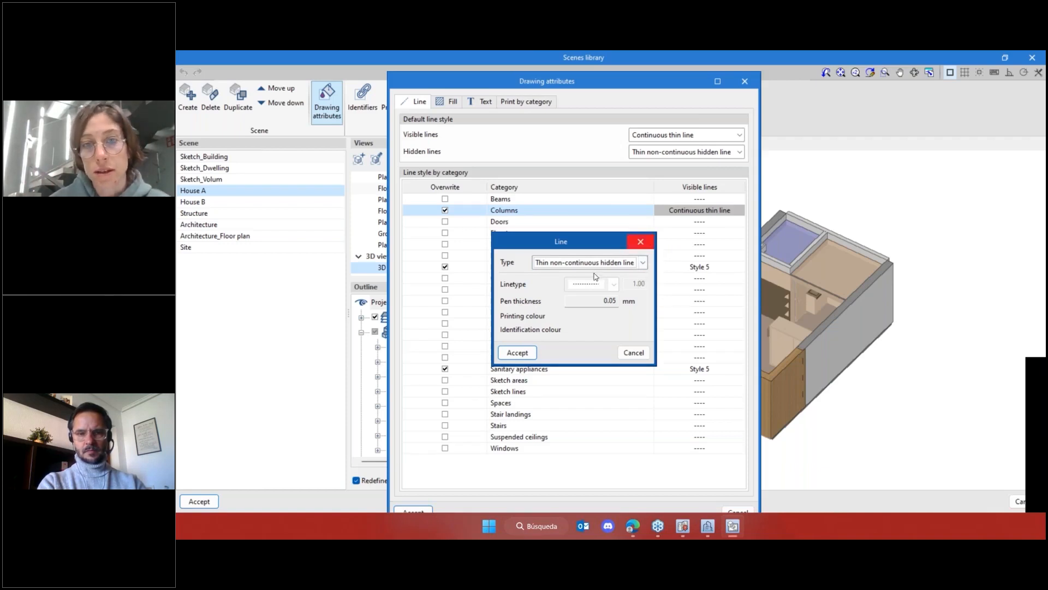
key(Escape)
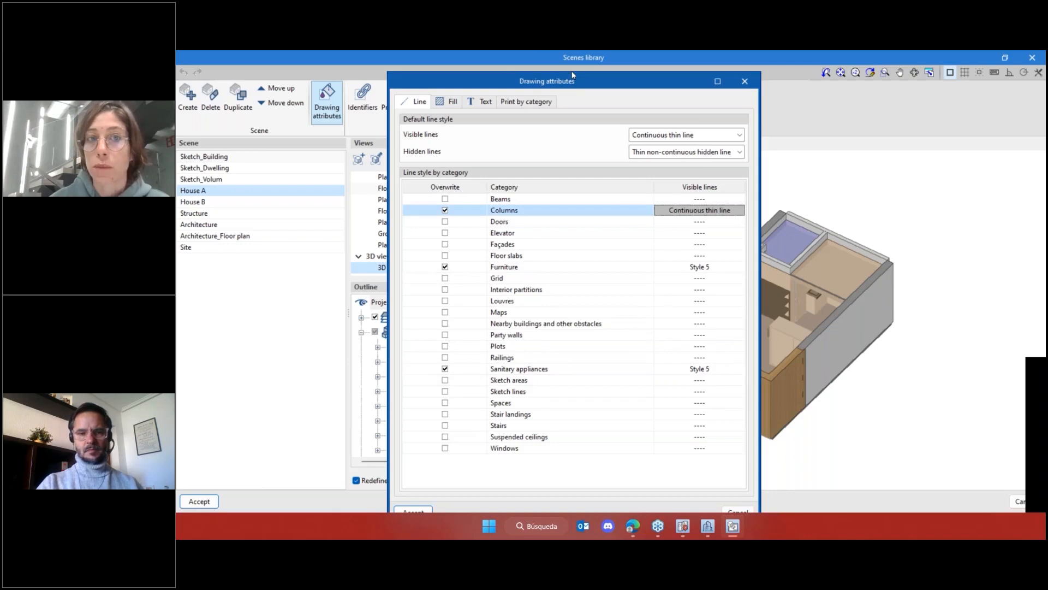
Review the hatch types by element category, leave the drawing attributes without applying changes, and accept the Scenes library
drag(573, 76, 576, 66)
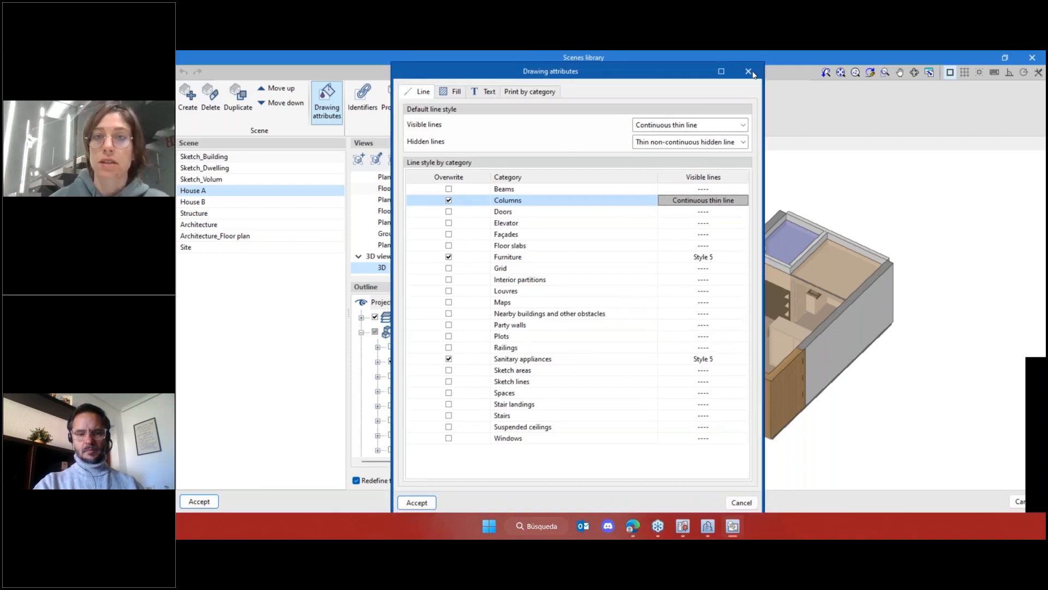
click(448, 92)
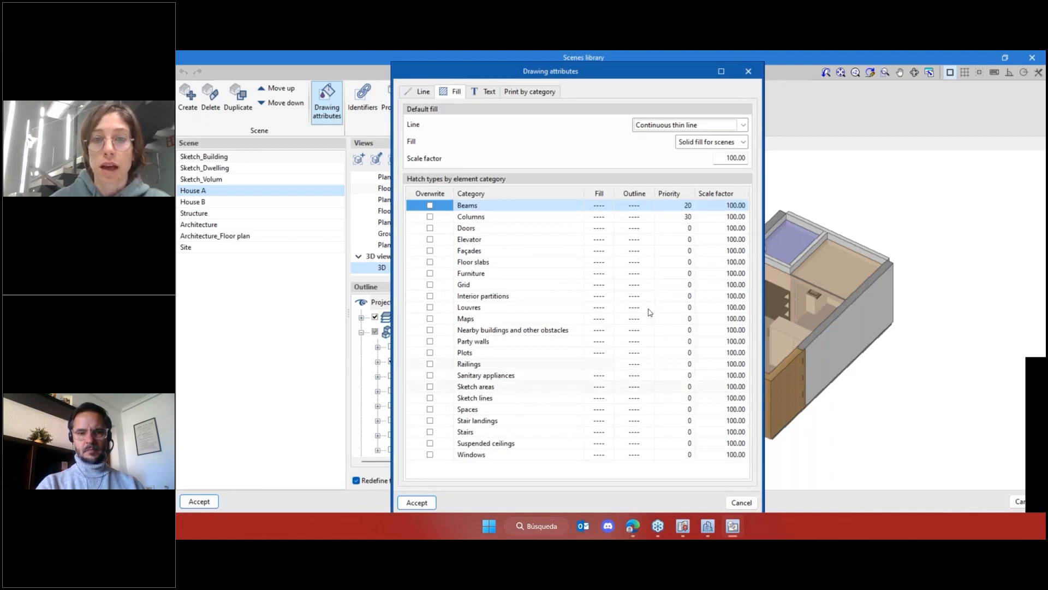
click(748, 72)
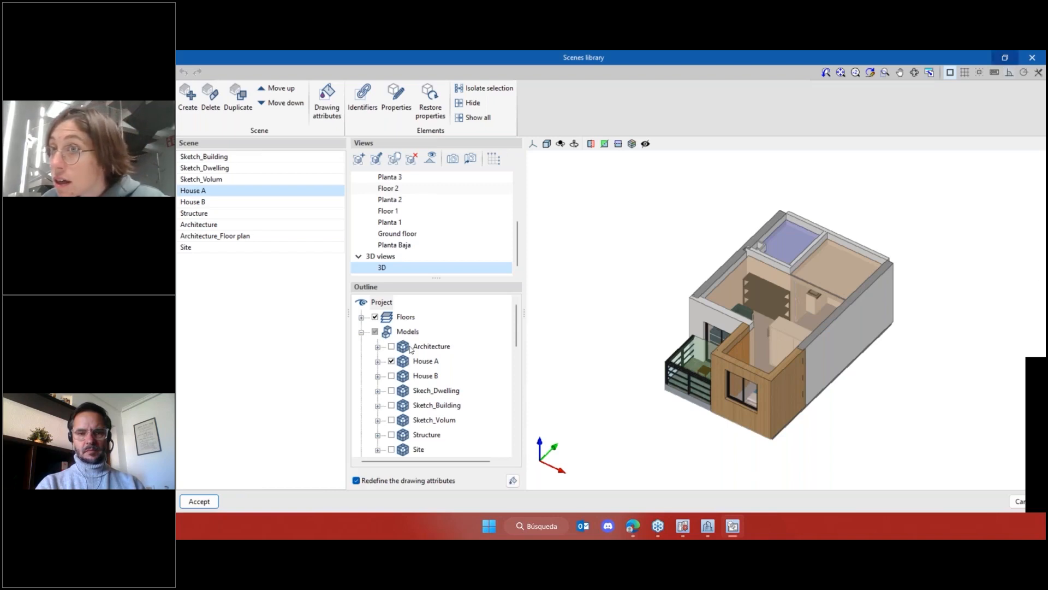
click(211, 506)
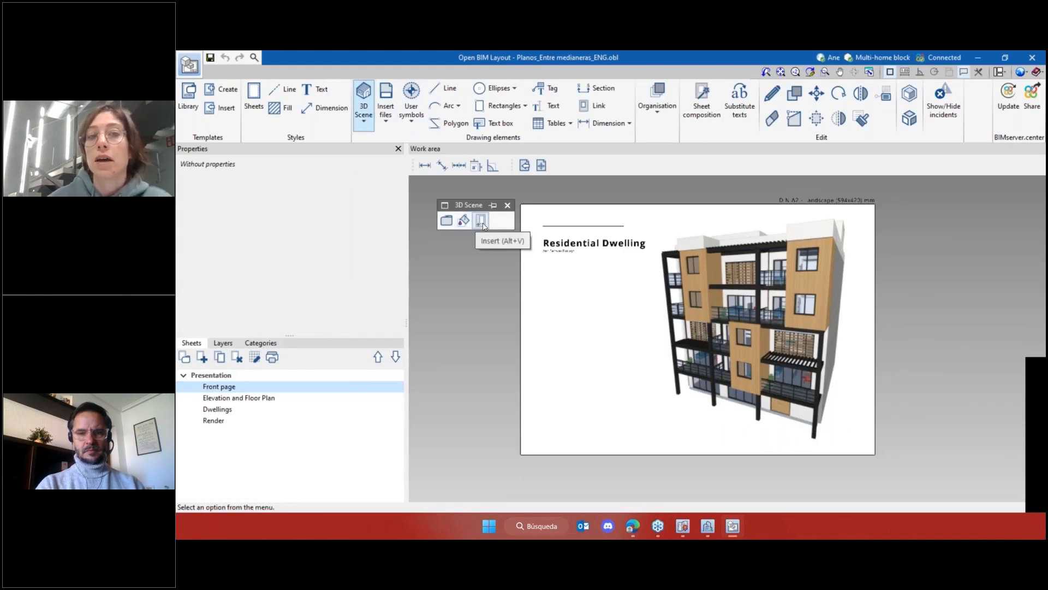
Insert a rectangular 3D scene frame on the Front page, below the Residential Dwelling title and beside the building image
click(503, 229)
scroll(538, 300, up, 3)
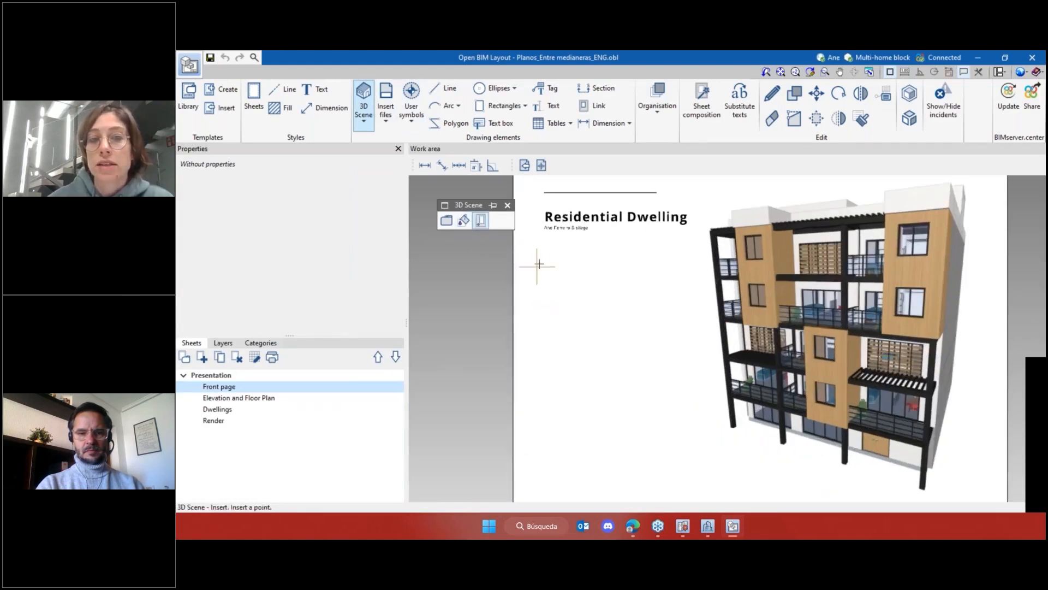
click(544, 257)
middle_drag(660, 426, 657, 352)
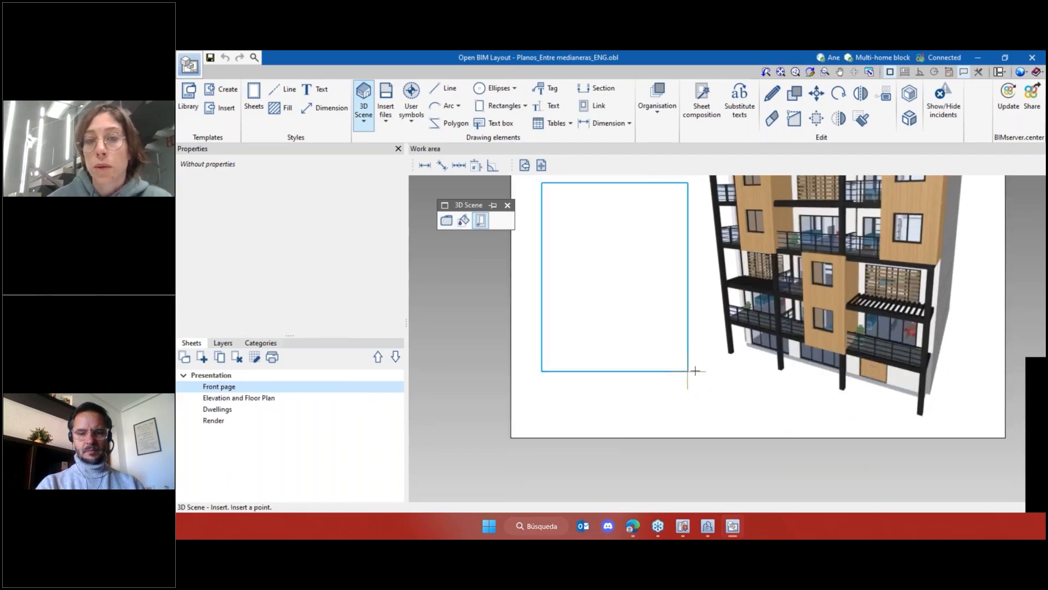
click(697, 371)
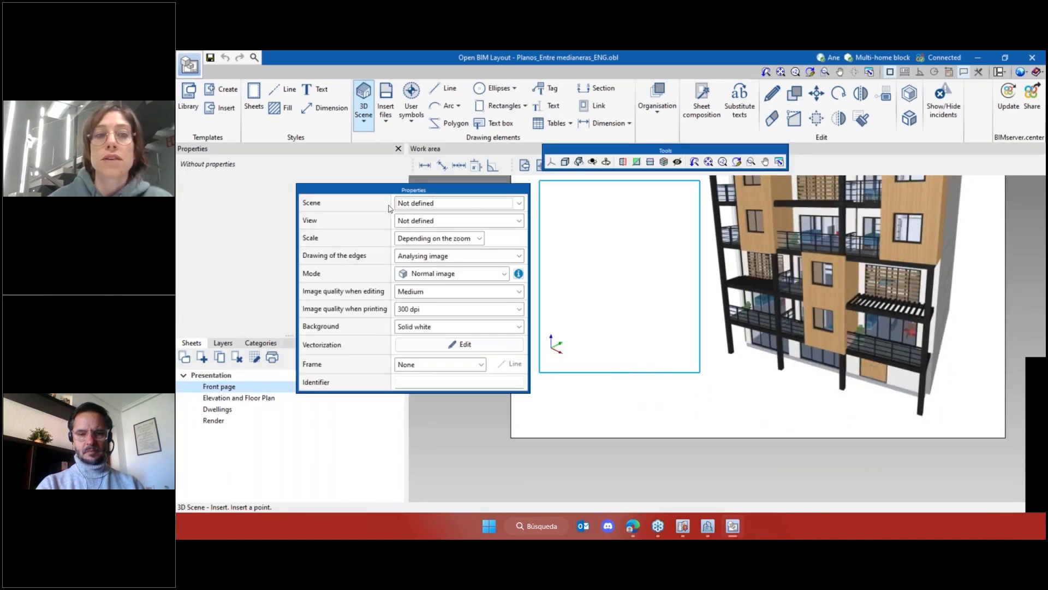
Assign the House A scene and its Planta Baja view to the new frame on the Front page
click(454, 206)
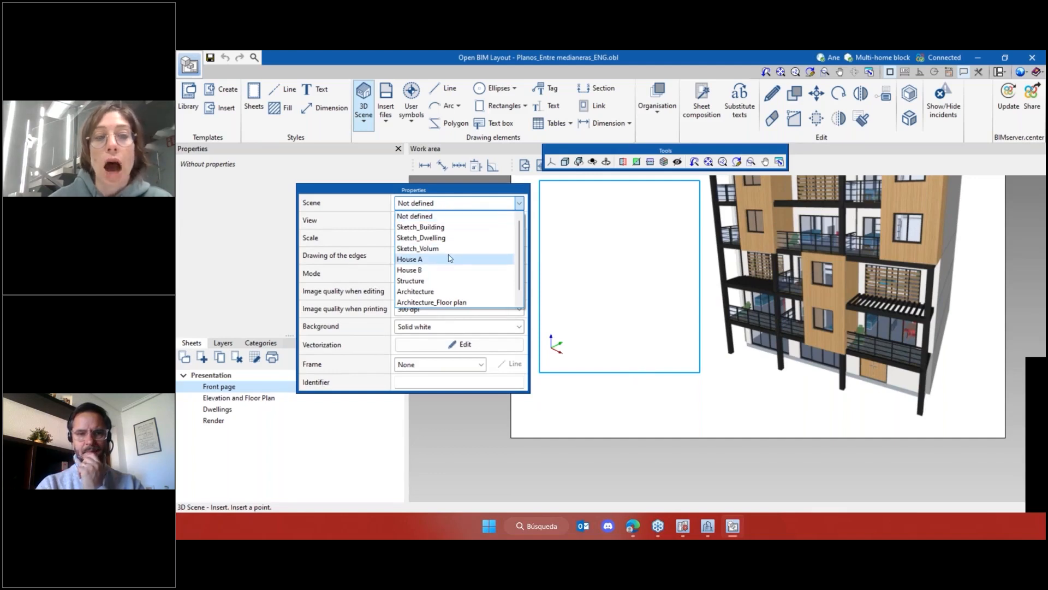
click(451, 258)
click(427, 221)
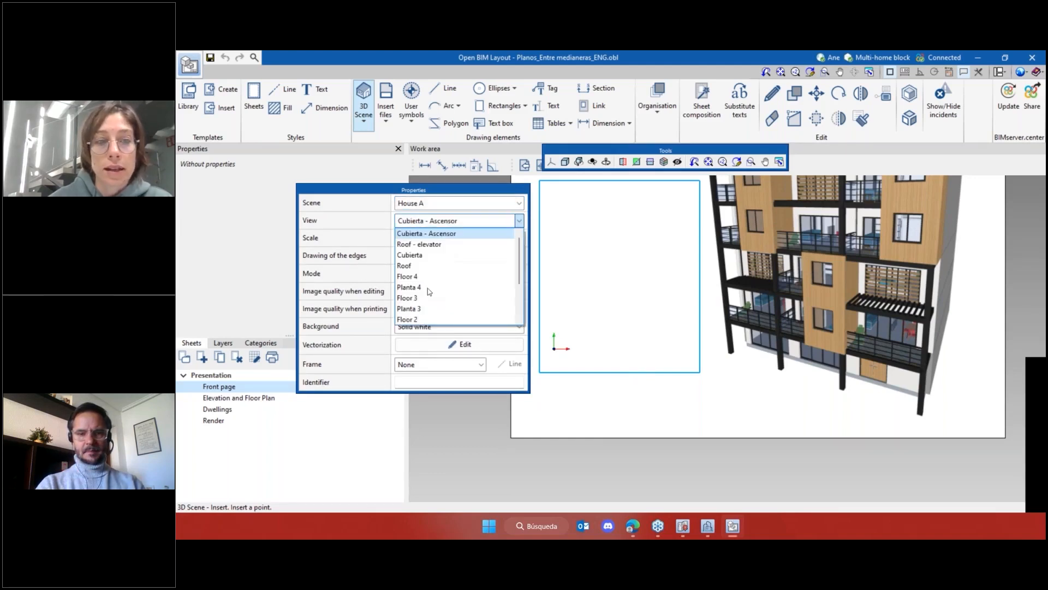
scroll(432, 307, down, 2)
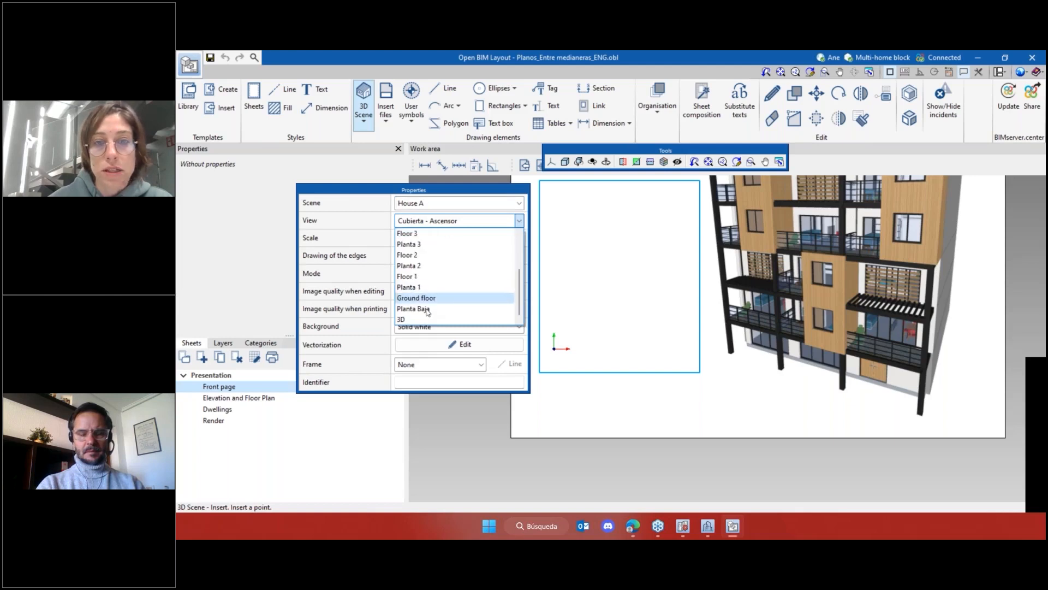
click(427, 309)
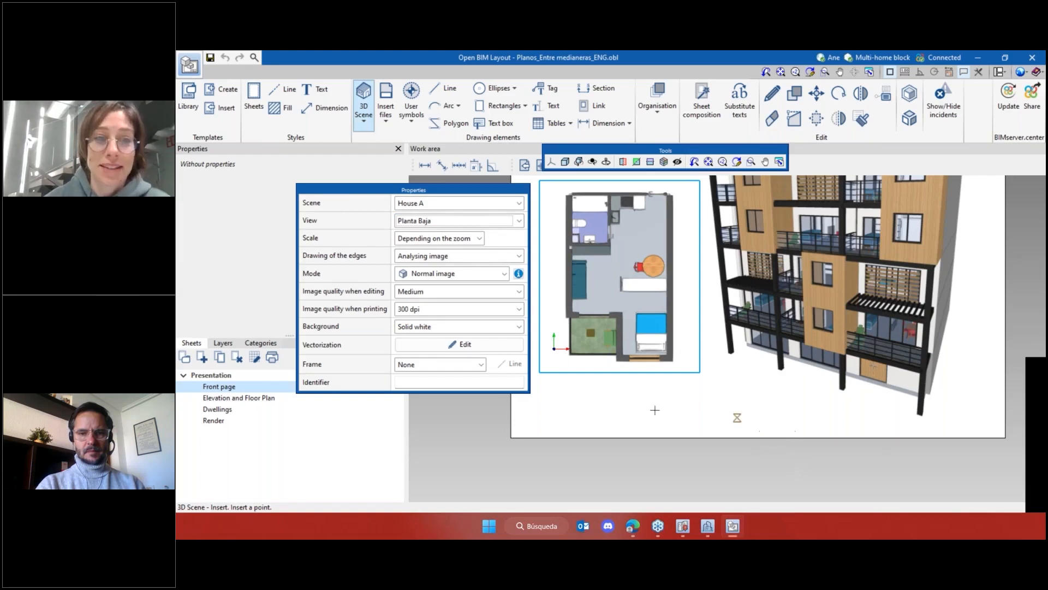
Give the House A floor plan frame a predefined scale of 1:40
click(468, 240)
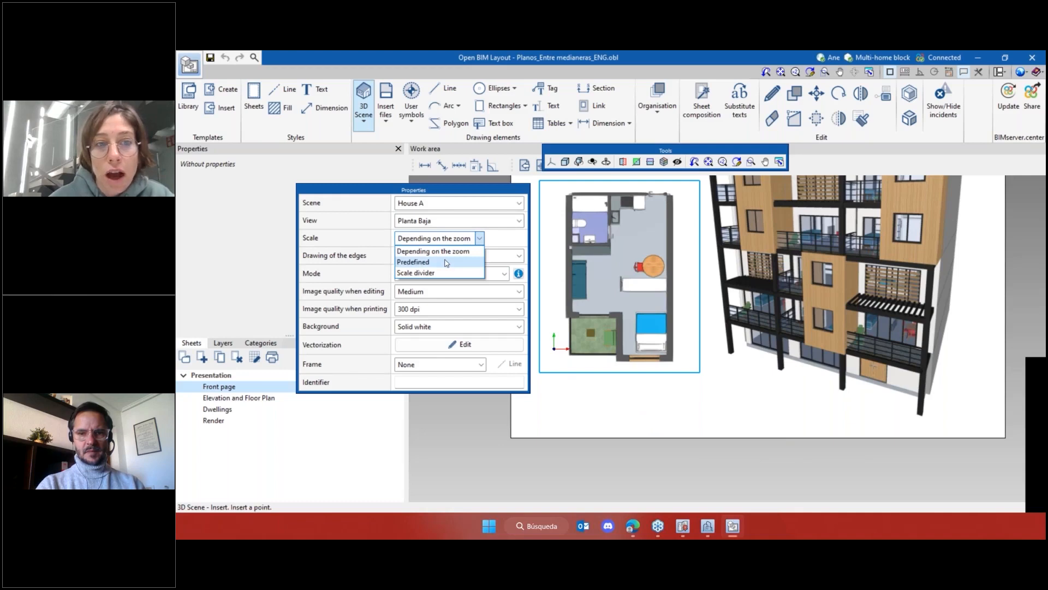
click(447, 263)
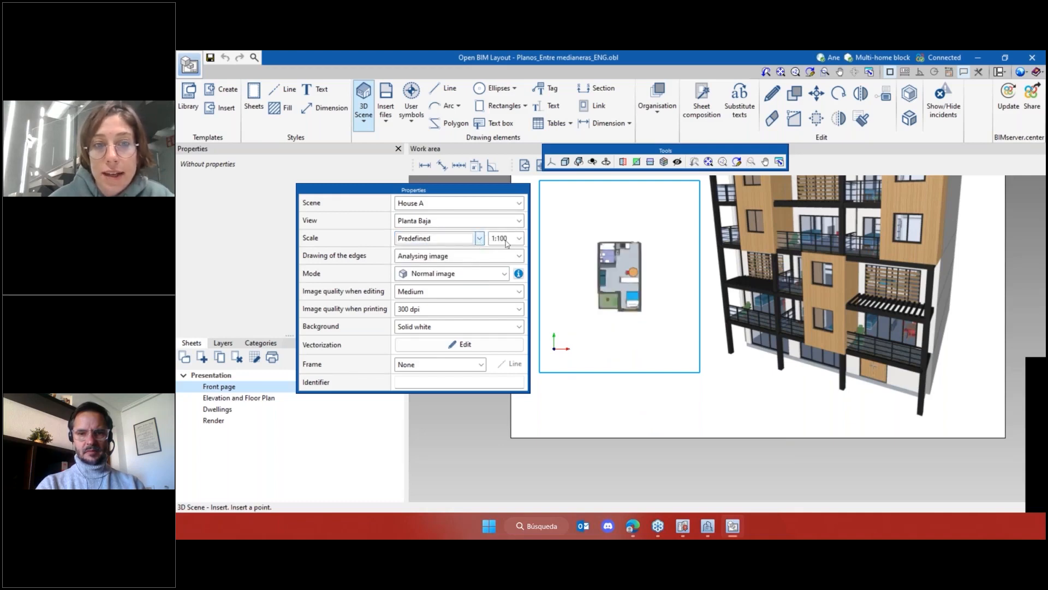
click(508, 242)
click(501, 303)
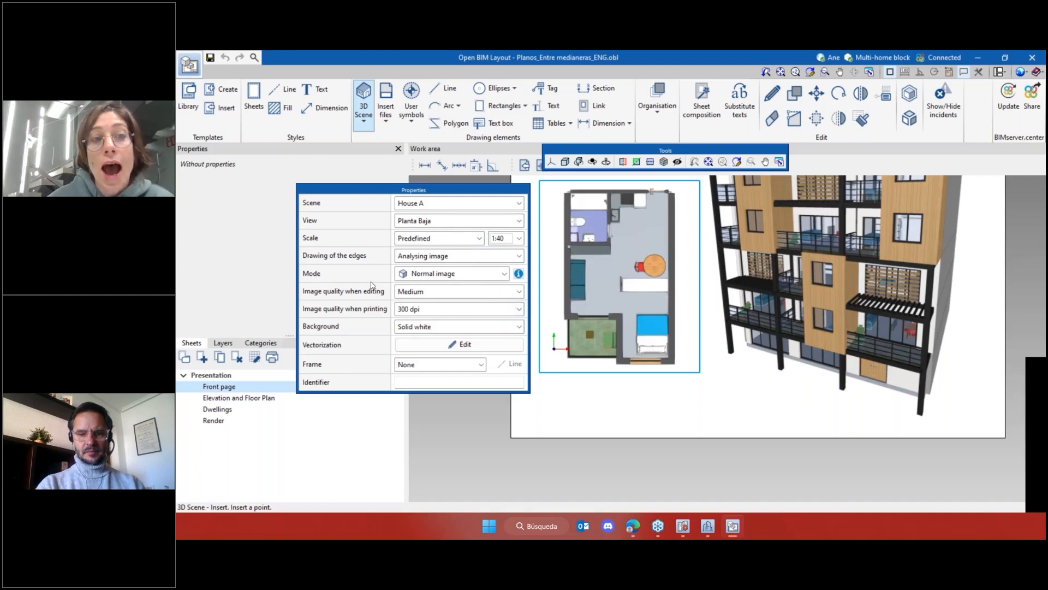
Switch the House A floor plan frame's mode to Vector image and finish its placement
click(443, 277)
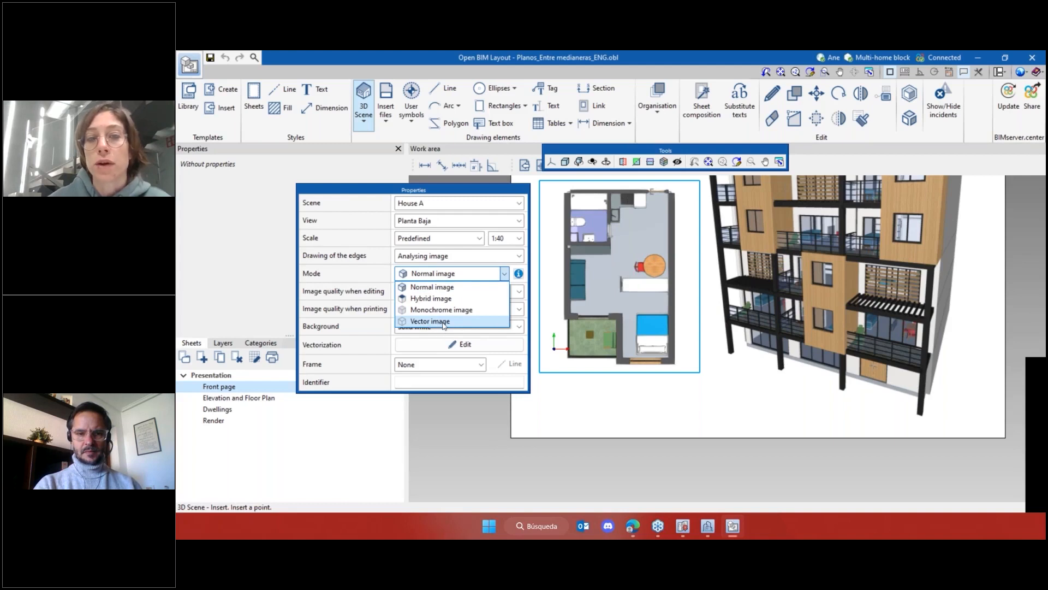
click(443, 322)
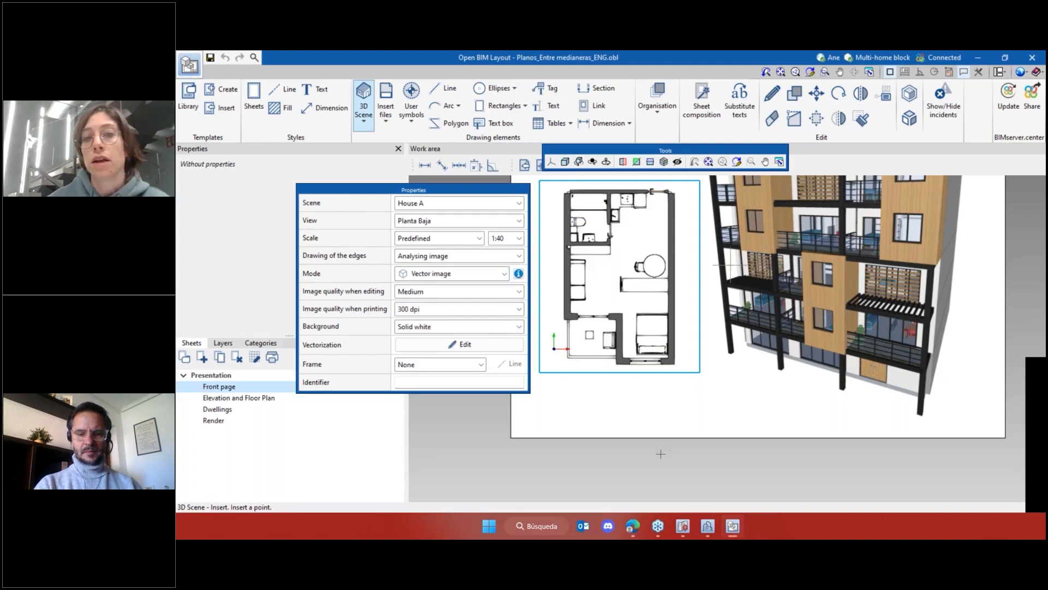
click(655, 432)
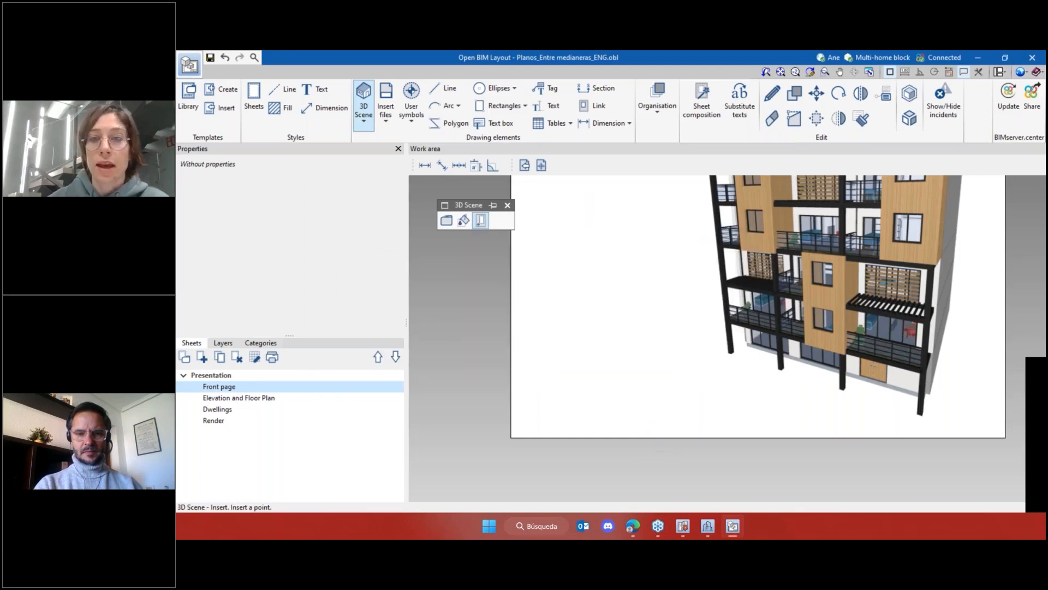
Open the Front page's building image for editing and review the scenes and views available for it
click(774, 94)
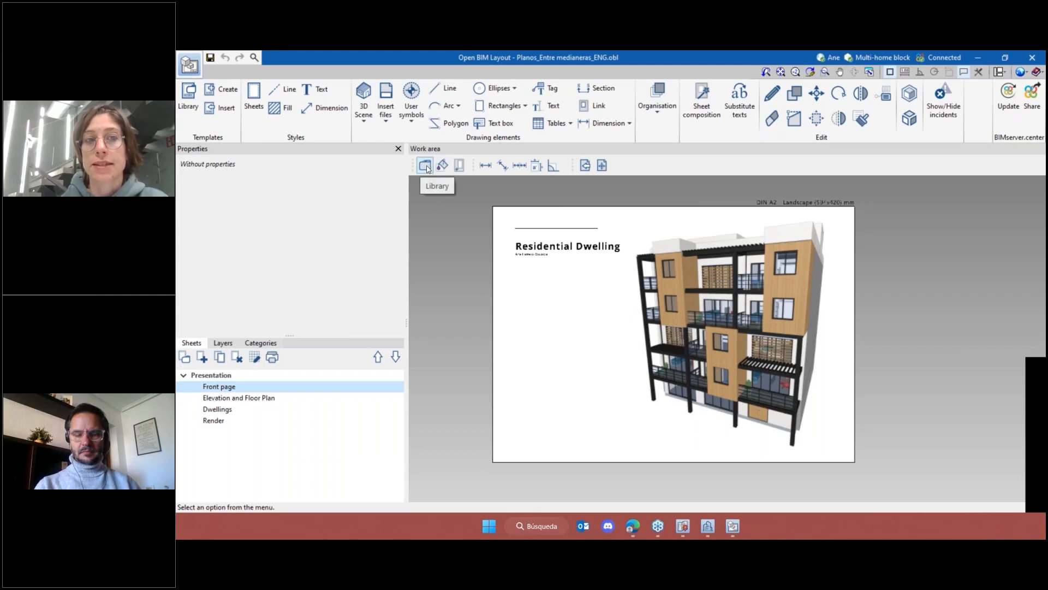
click(462, 169)
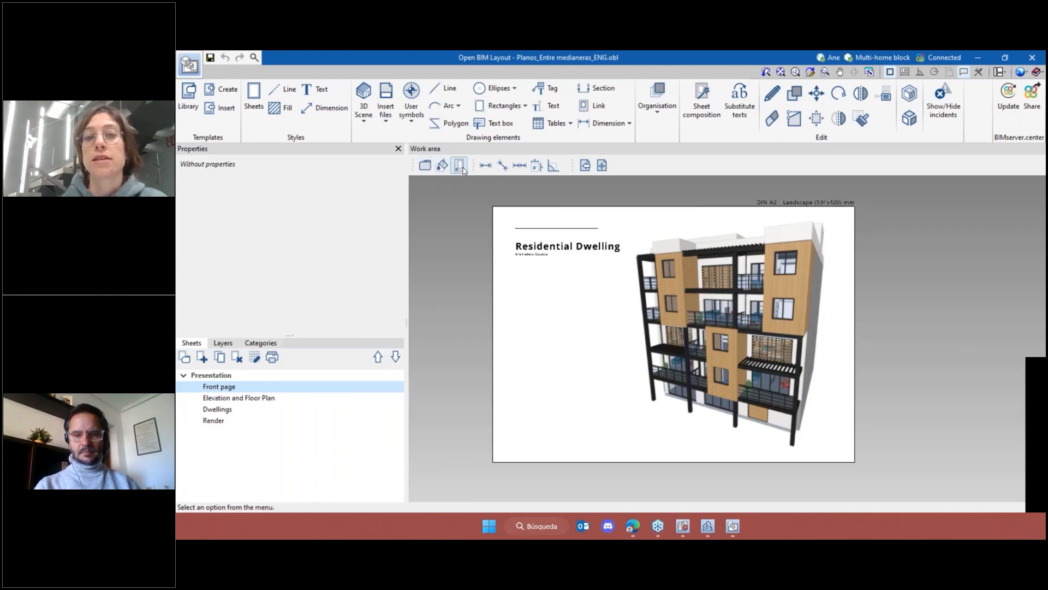
click(772, 93)
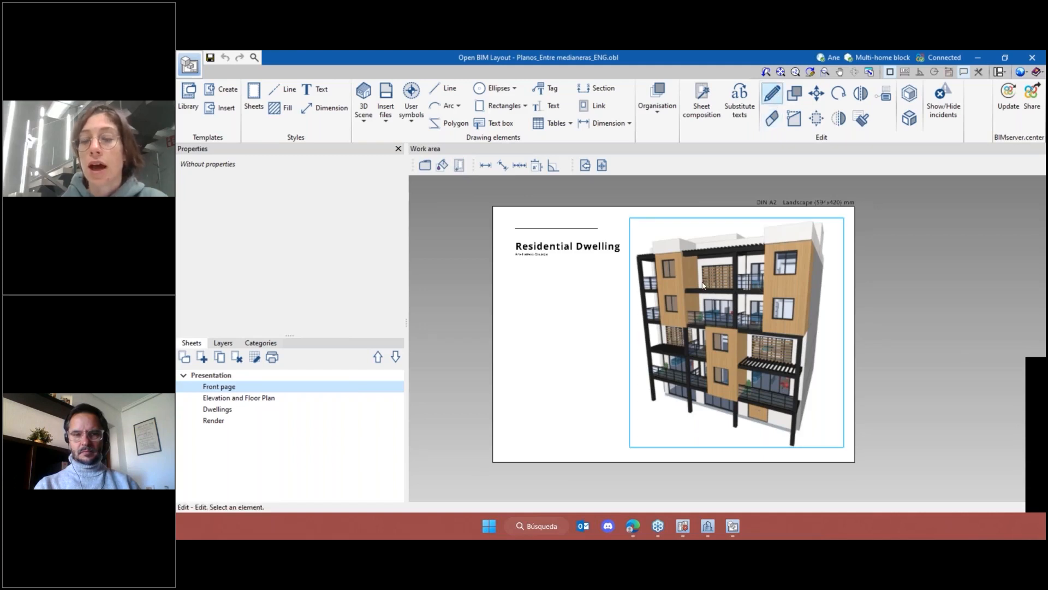
click(750, 352)
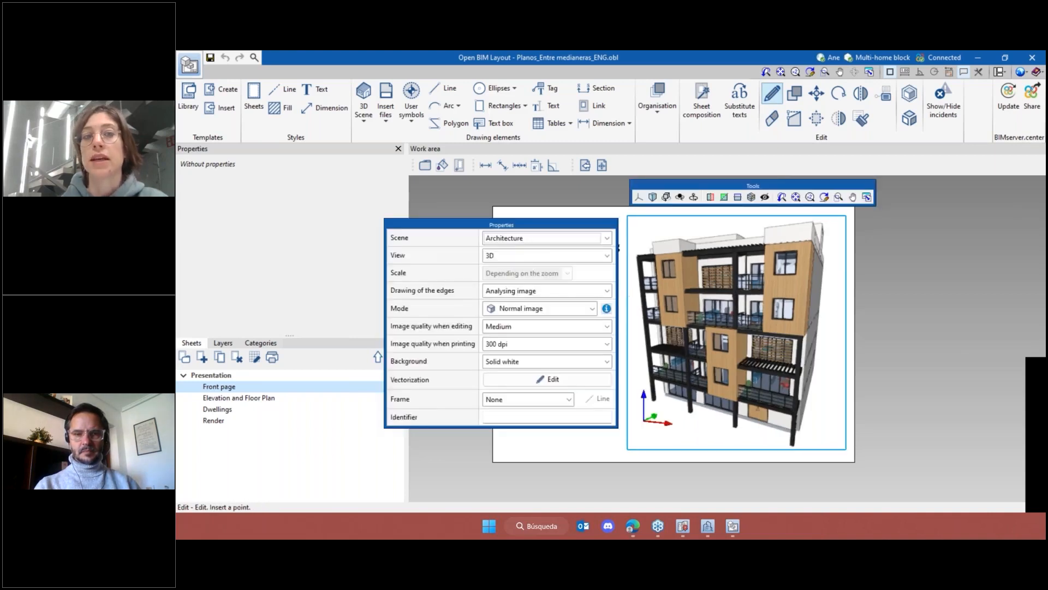
click(606, 238)
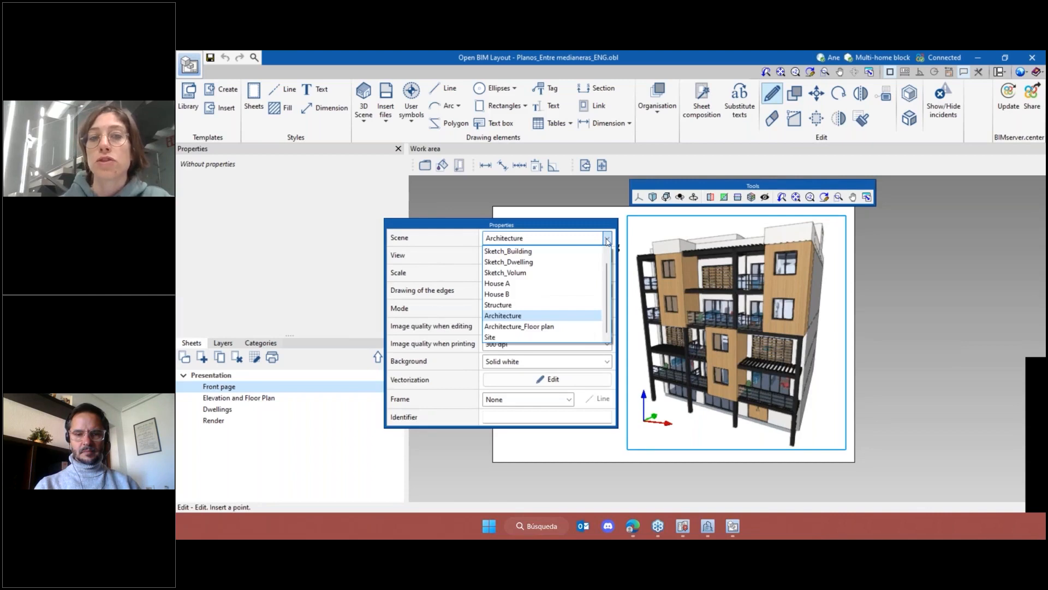
click(607, 240)
click(607, 257)
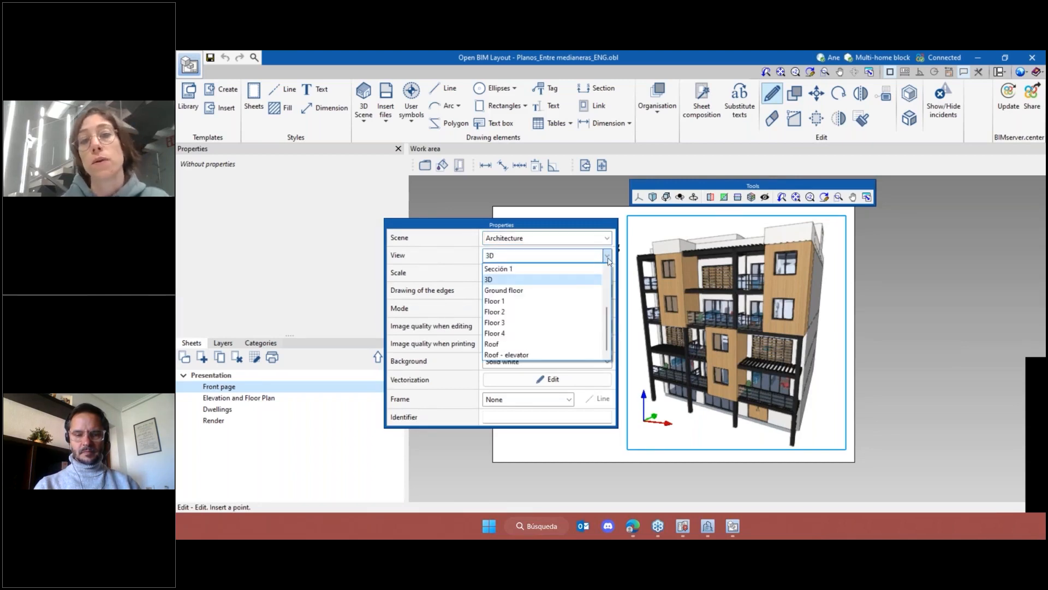
click(609, 259)
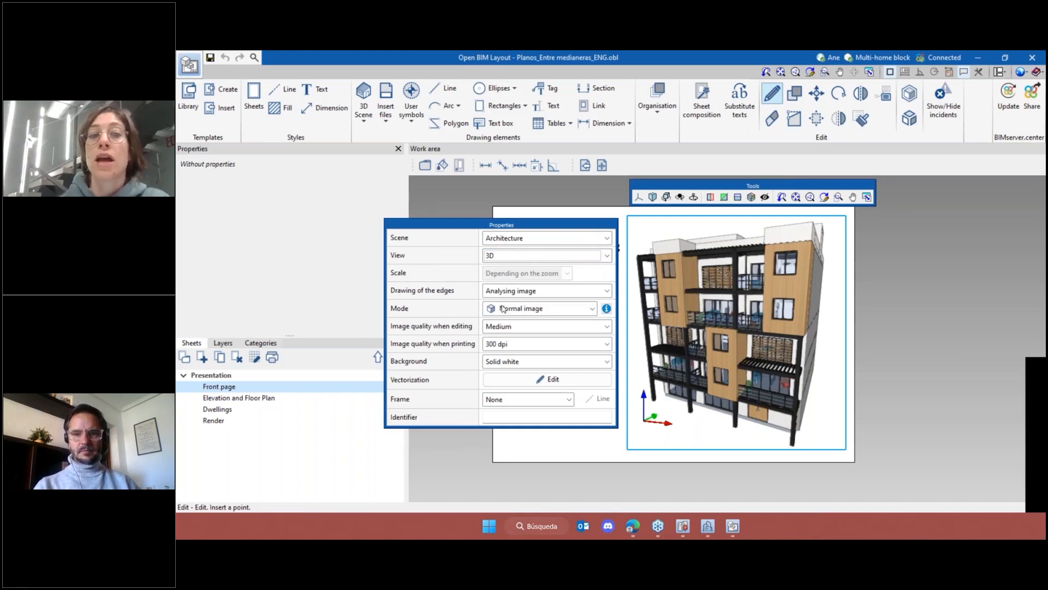
Review the image modes for the building frame, keep Normal image, and leave the edit without changes
click(528, 313)
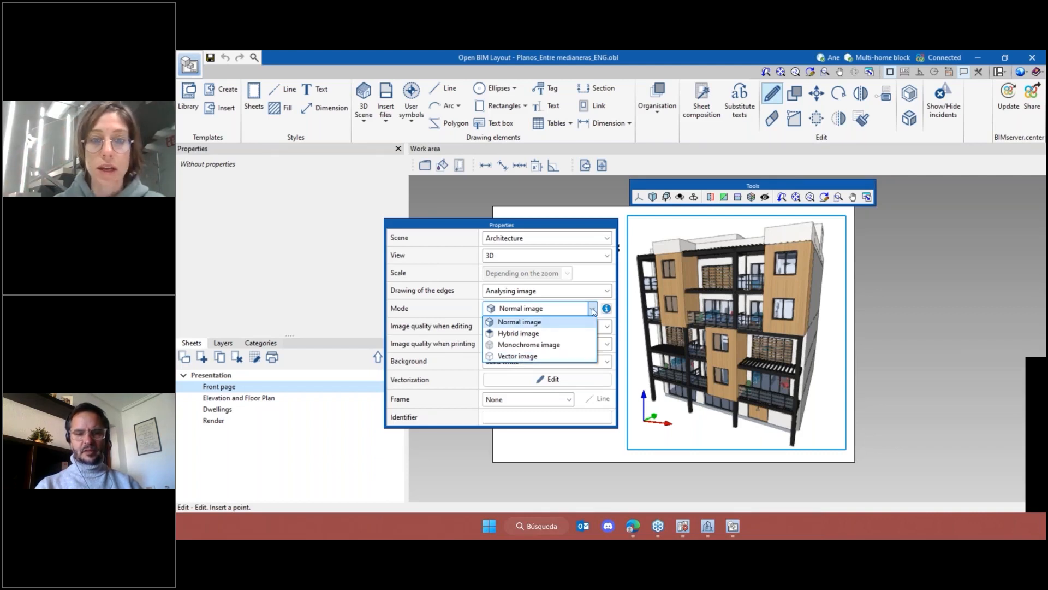
click(519, 322)
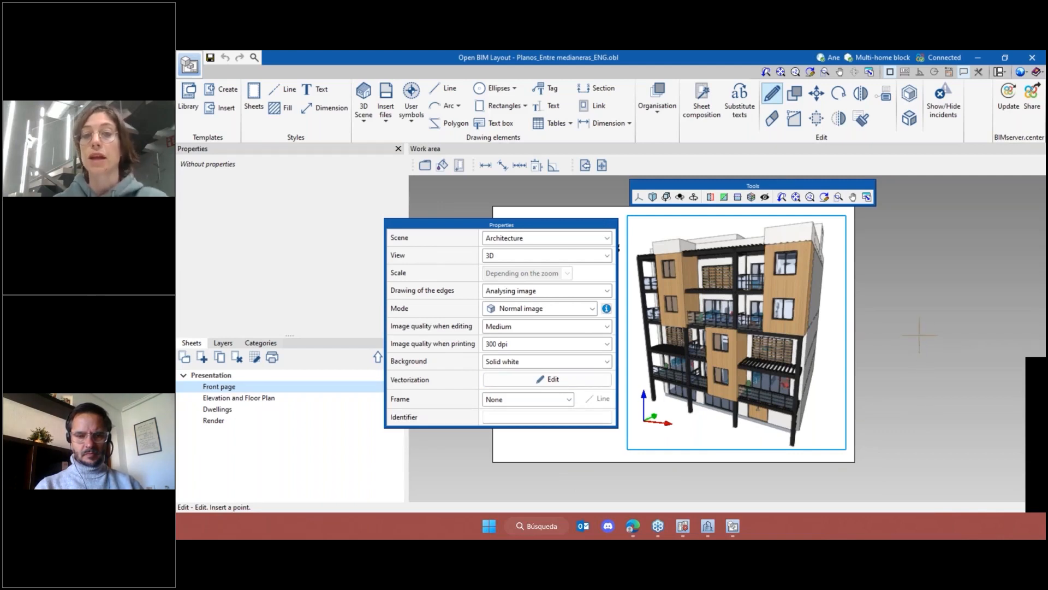
key(Escape)
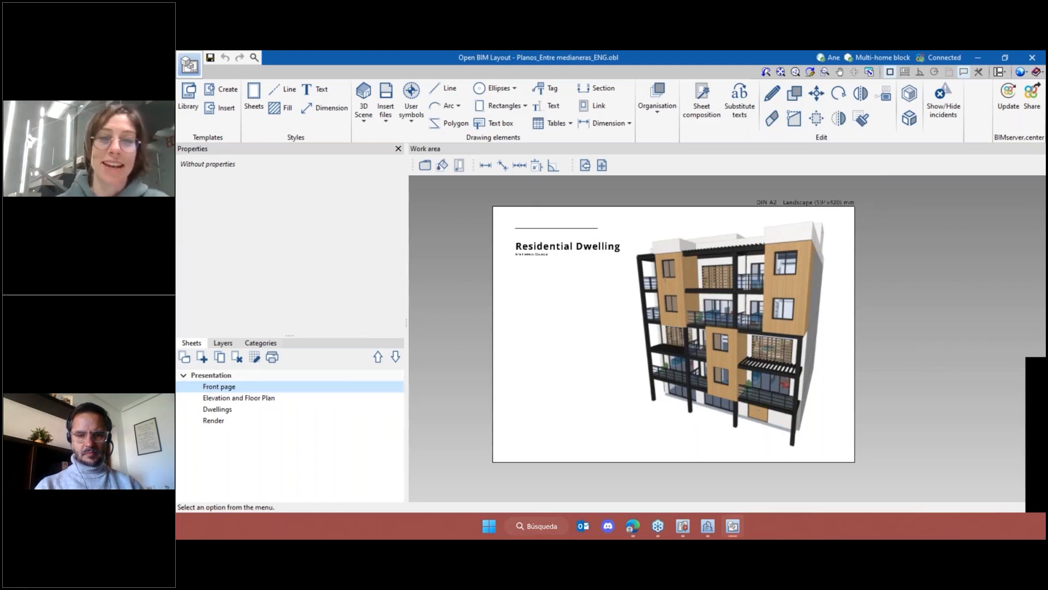
Open the Elevation and Floor Plan sheet and examine the building elevation and the floor plan's dwellings and labels
click(267, 398)
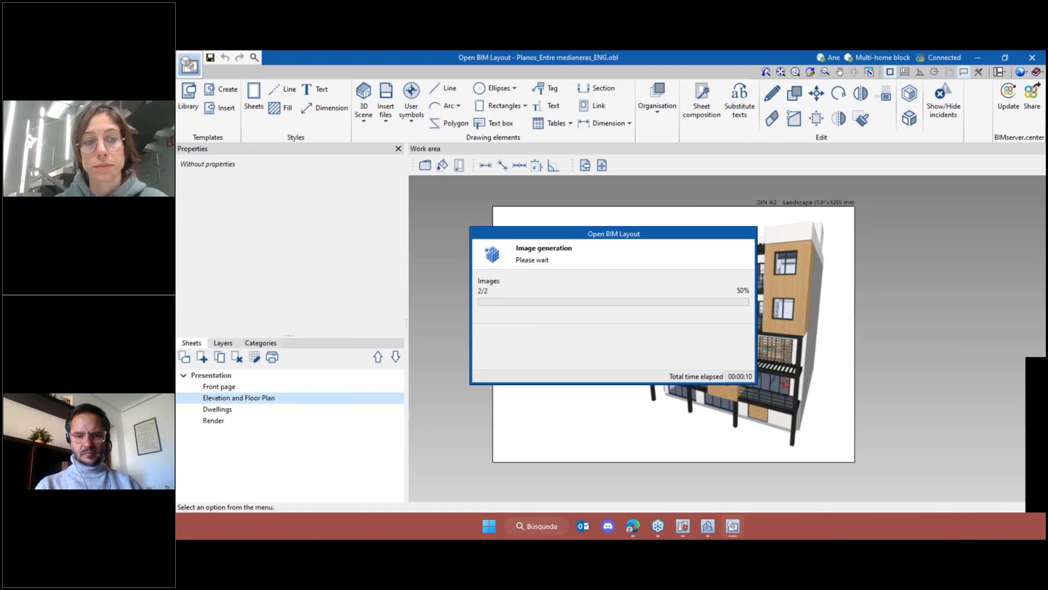
scroll(811, 437, up, 2)
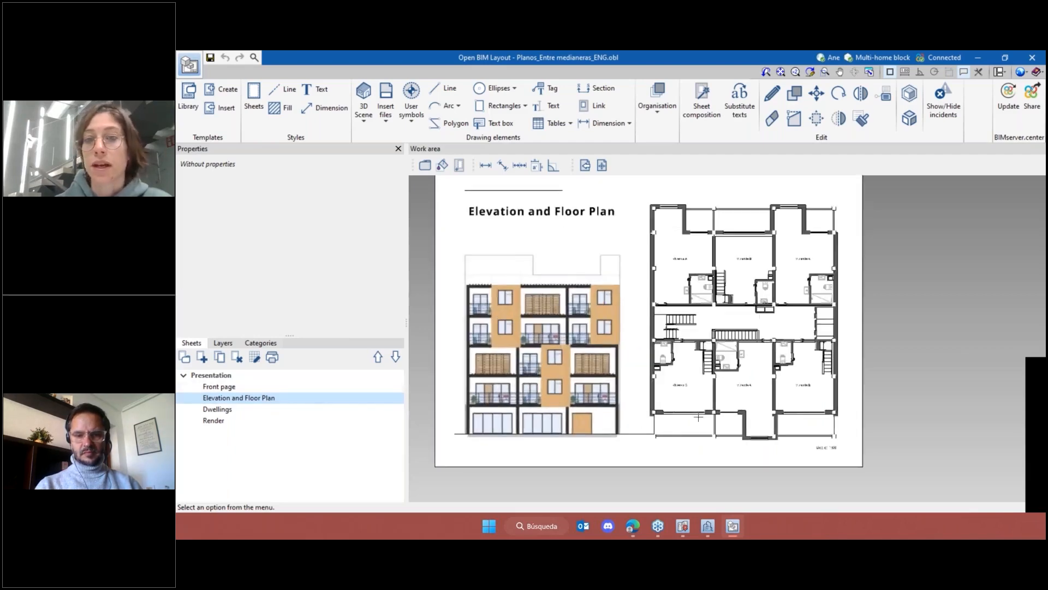
scroll(698, 416, up, 2)
middle_drag(711, 414, 798, 424)
scroll(719, 424, down, 2)
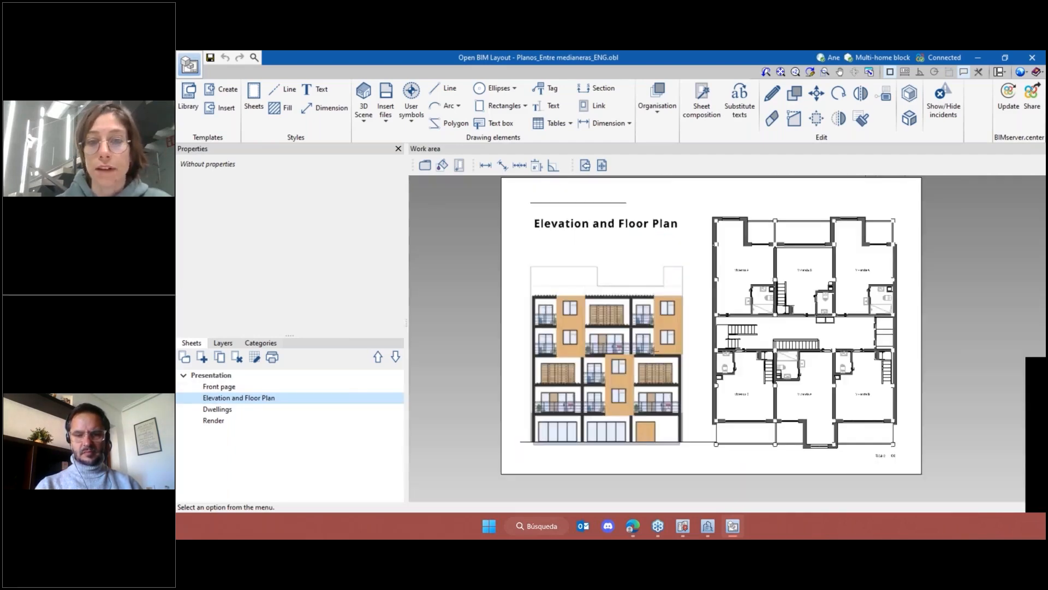
scroll(669, 427, up, 3)
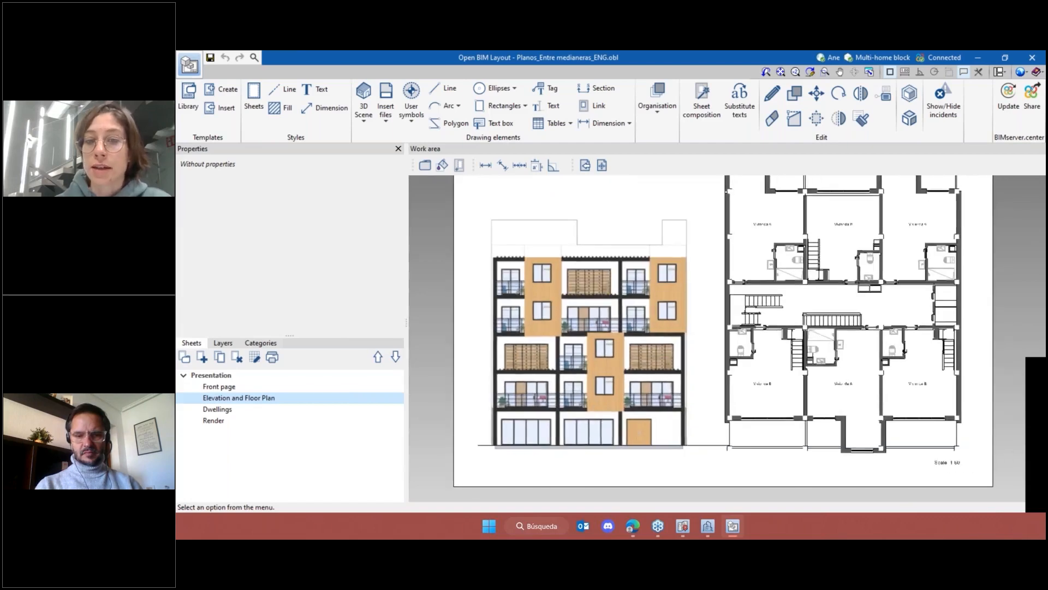
scroll(657, 409, up, 3)
scroll(658, 409, down, 2)
scroll(658, 409, up, 4)
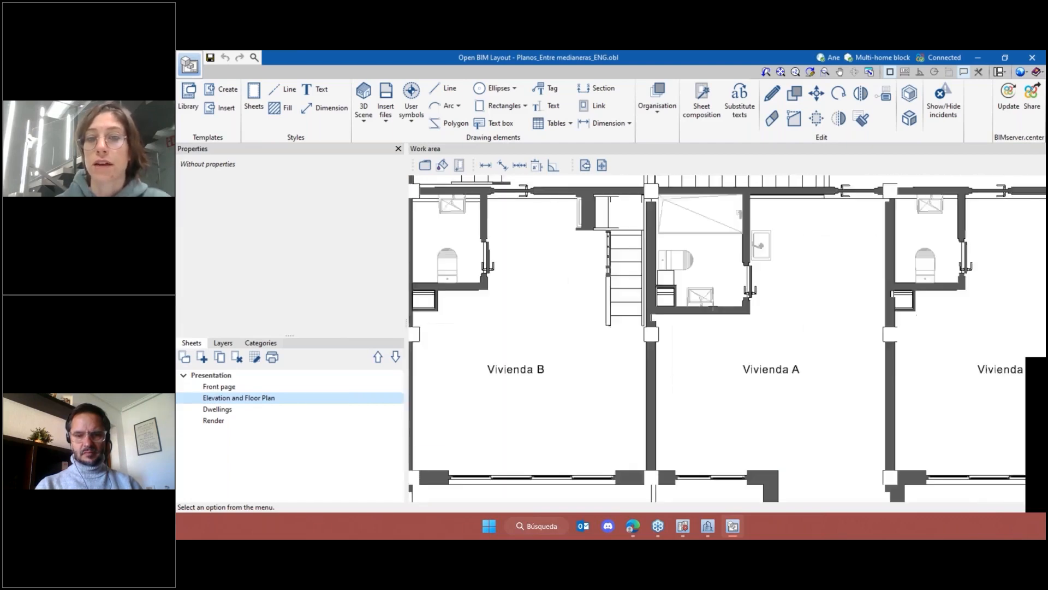
scroll(658, 409, down, 5)
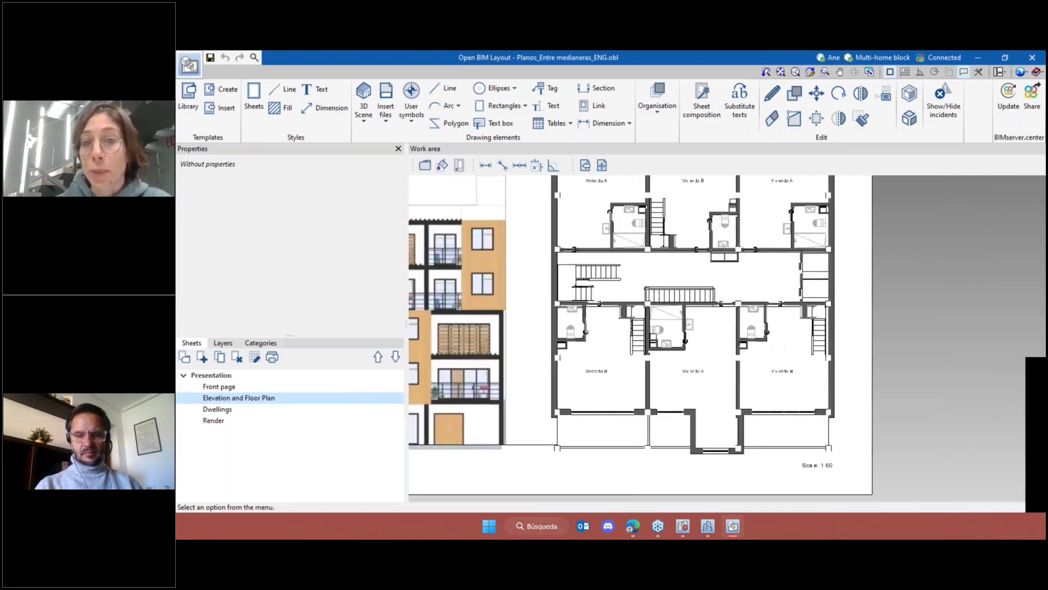
middle_drag(714, 226, 692, 331)
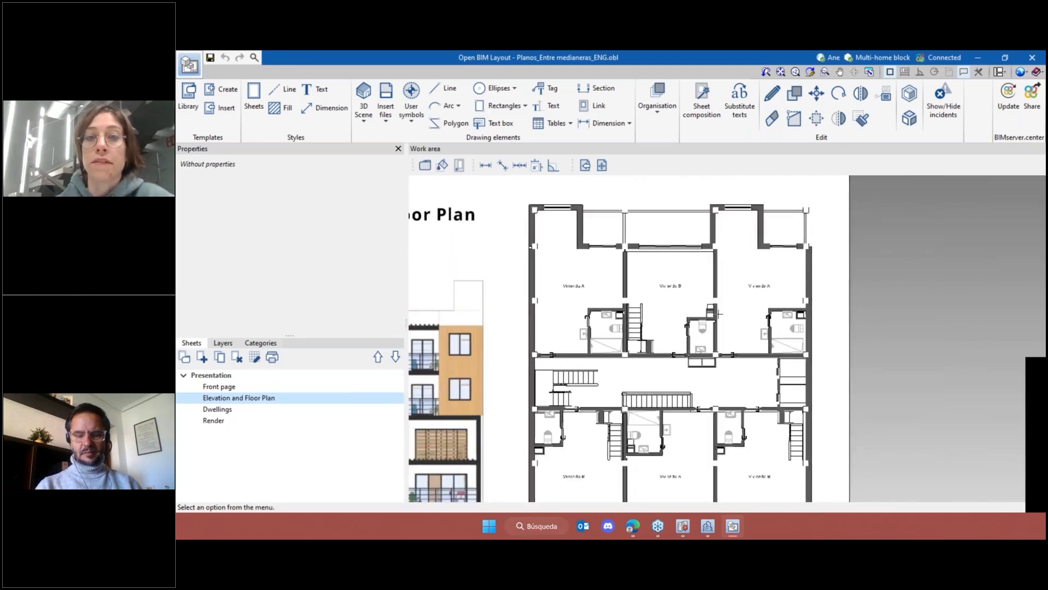
scroll(729, 385, down, 1)
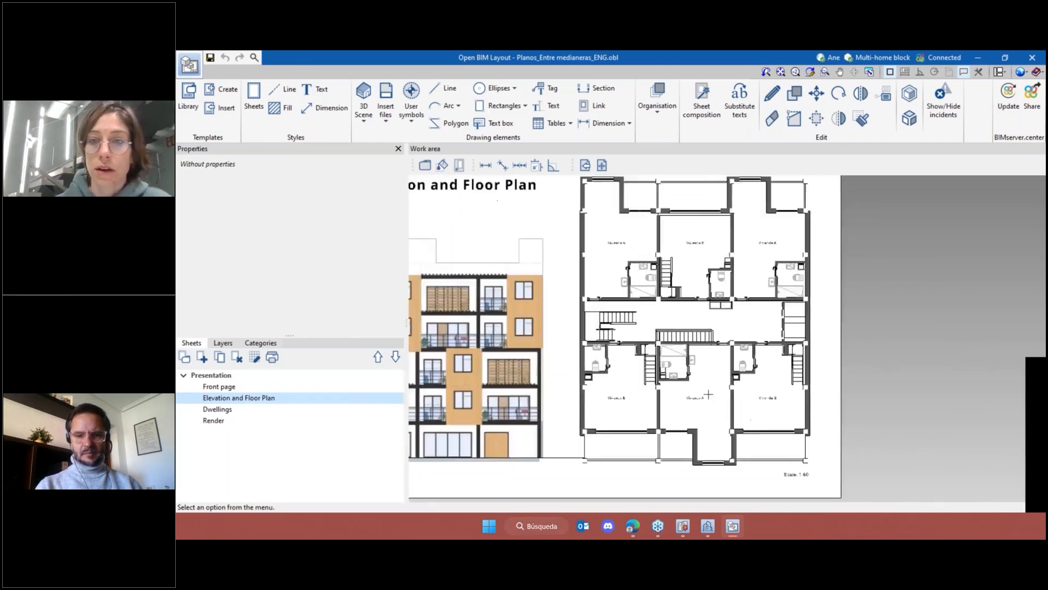
scroll(708, 394, up, 1)
scroll(775, 359, down, 2)
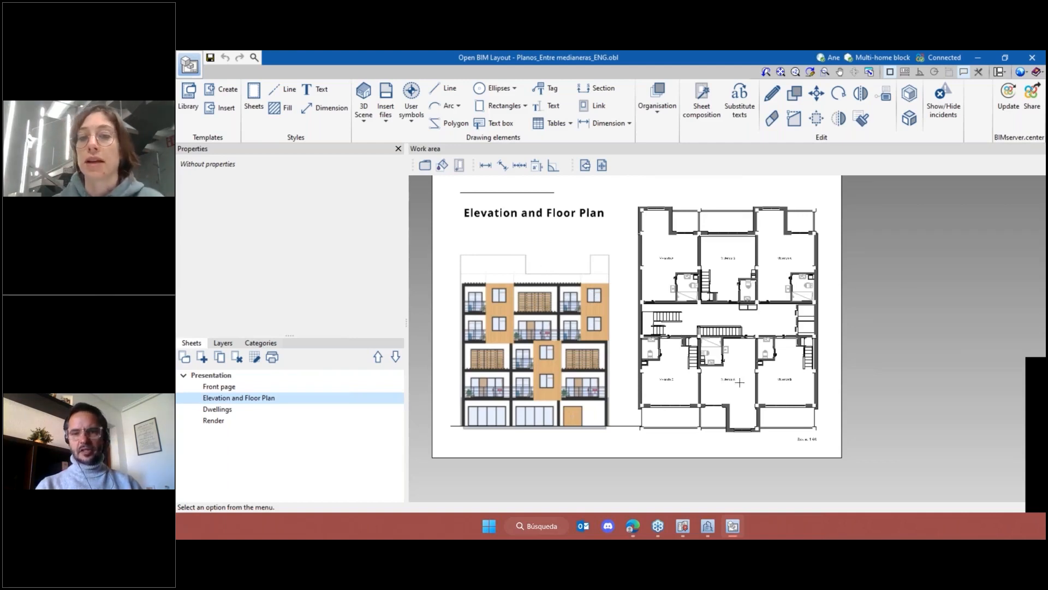
scroll(740, 383, up, 1)
scroll(763, 401, down, 2)
scroll(764, 403, up, 1)
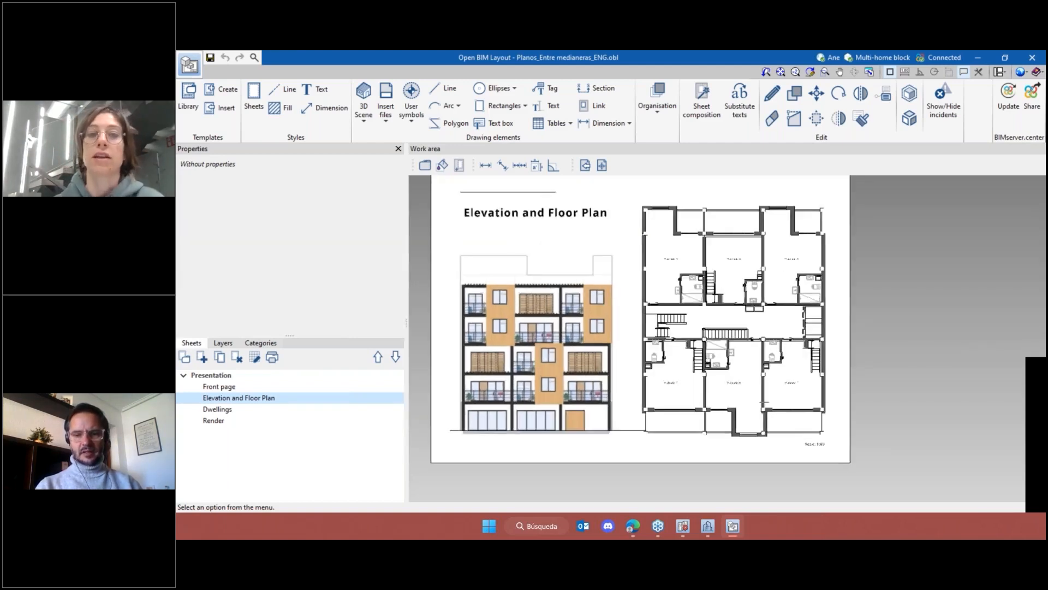
scroll(764, 402, up, 1)
scroll(545, 408, up, 1)
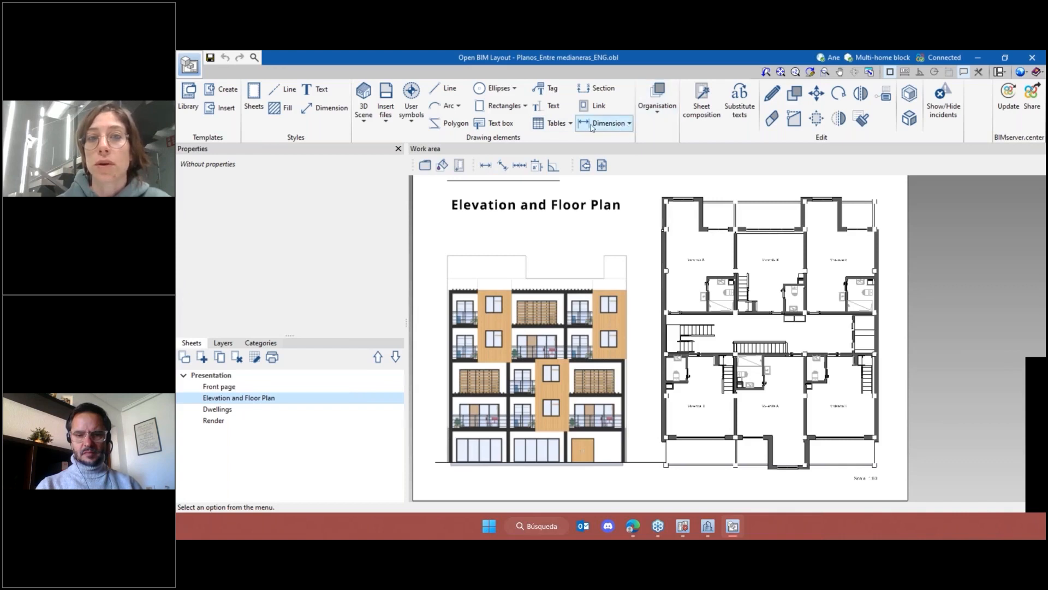
Dimension the width of the left roof wall on the building elevation with a perpendicular real-distance dimension, placing it above the wall
drag(473, 166, 534, 168)
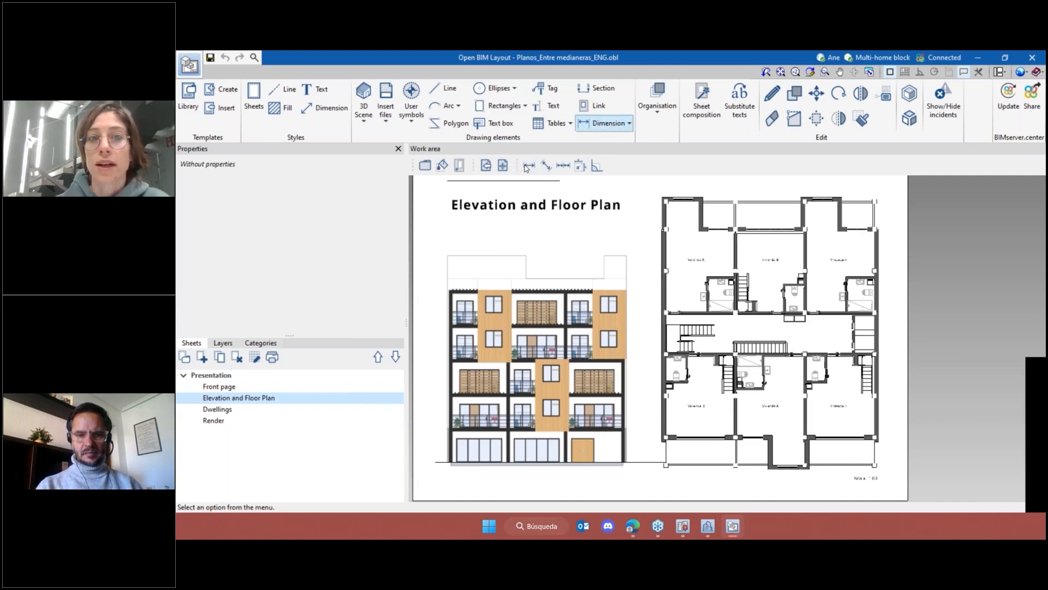
click(527, 166)
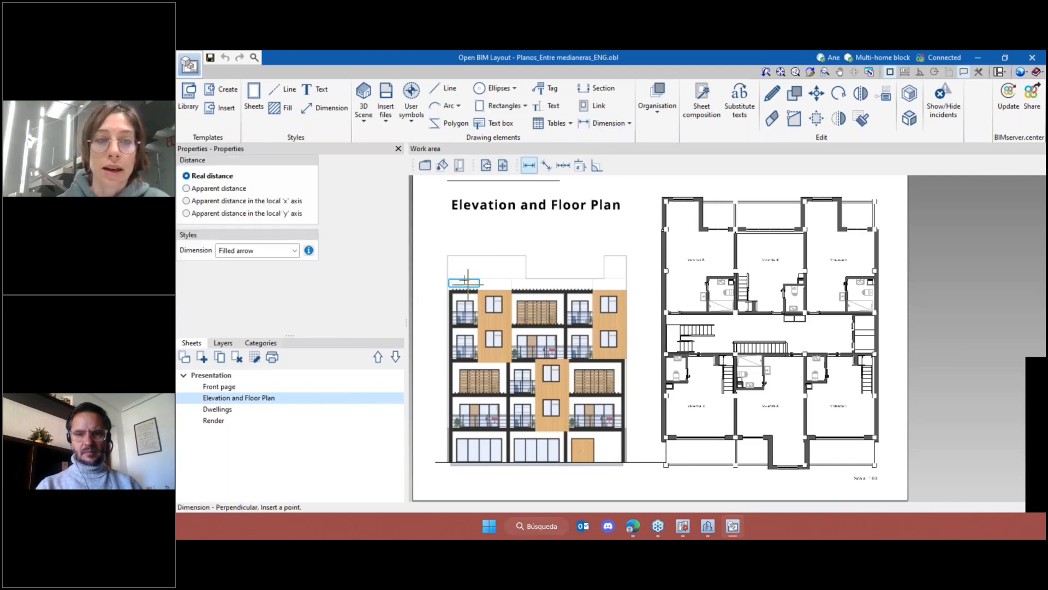
scroll(461, 278, up, 2)
scroll(460, 279, up, 1)
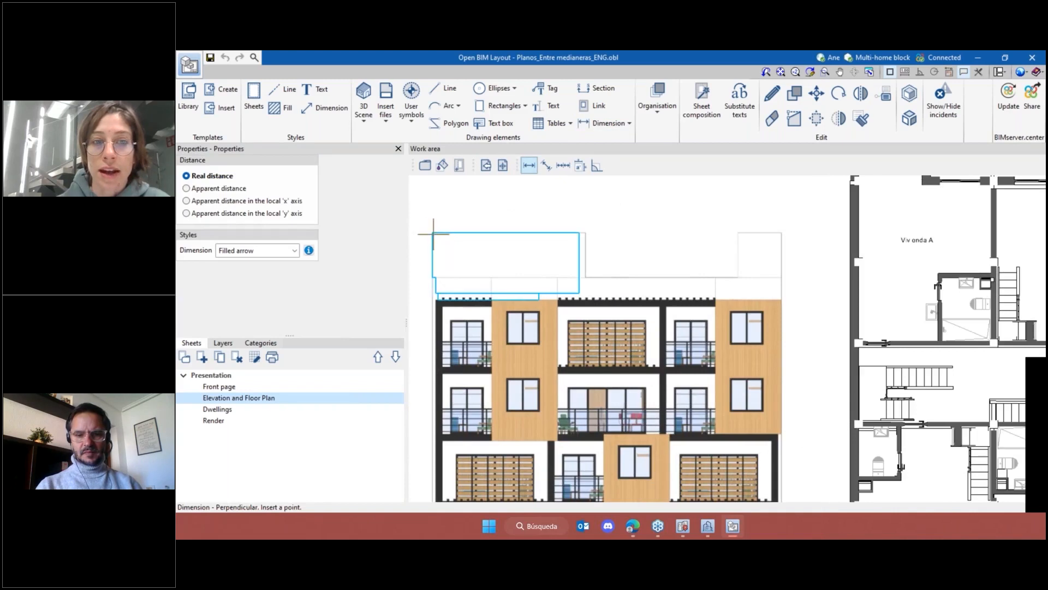
click(432, 232)
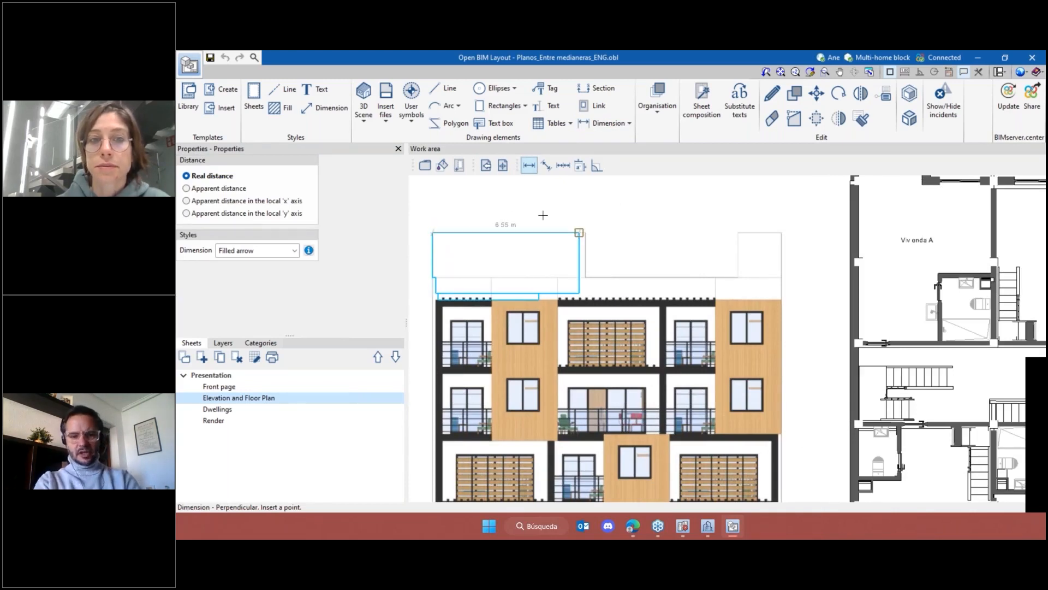
click(579, 233)
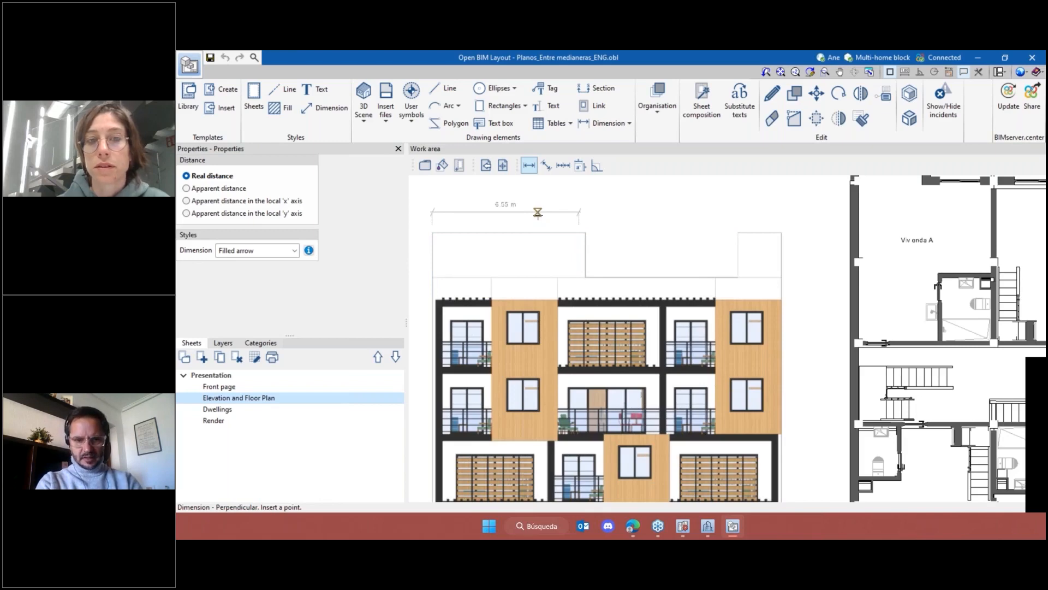
click(538, 213)
scroll(566, 246, down, 1)
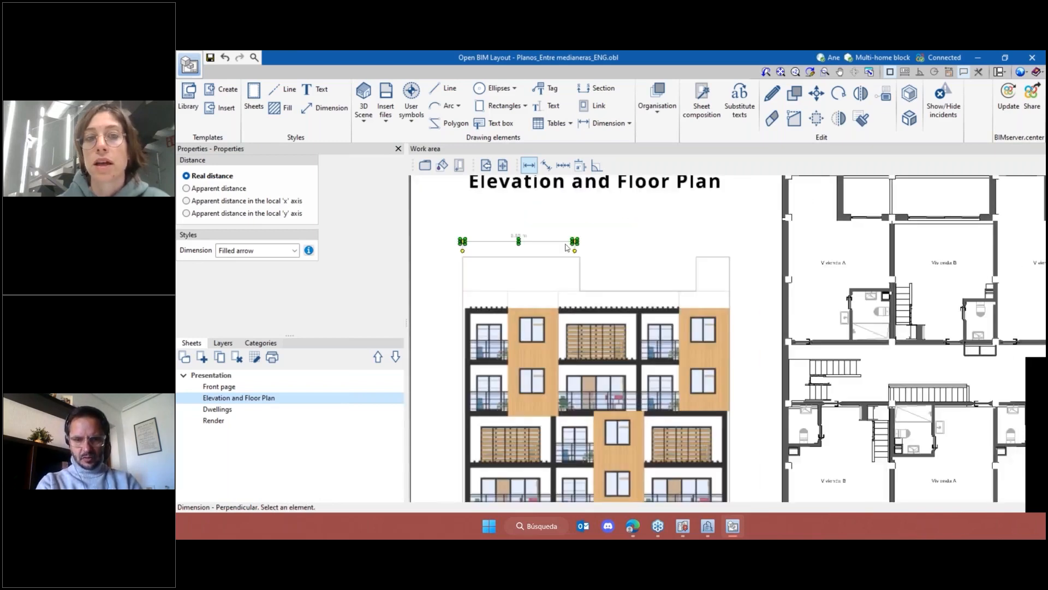
Examine the placed width dimension and the upper walls of the building elevation
scroll(566, 247, up, 1)
scroll(565, 248, down, 2)
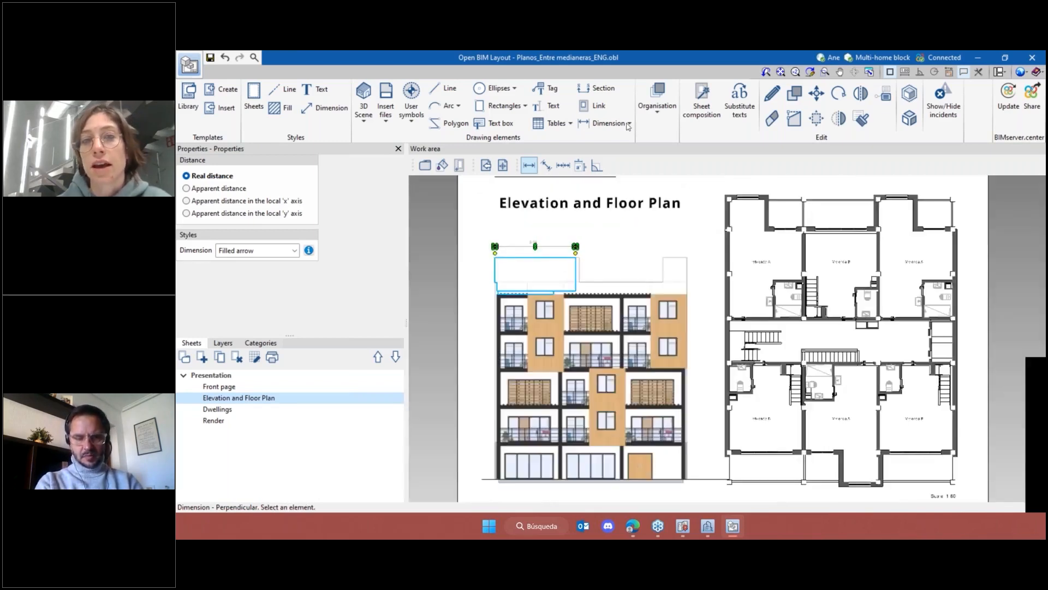
scroll(562, 247, up, 1)
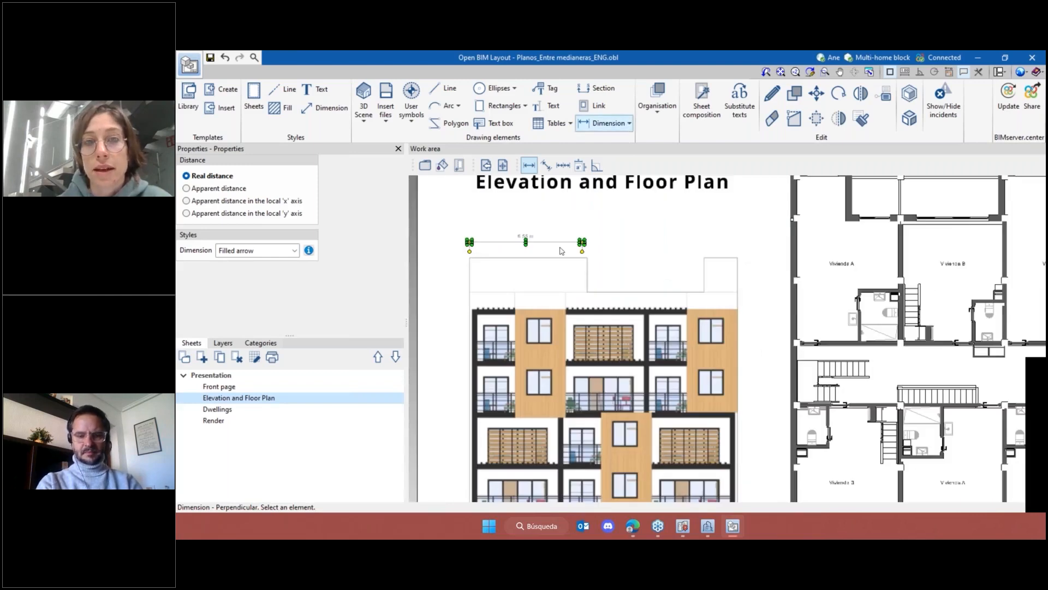
scroll(561, 251, up, 1)
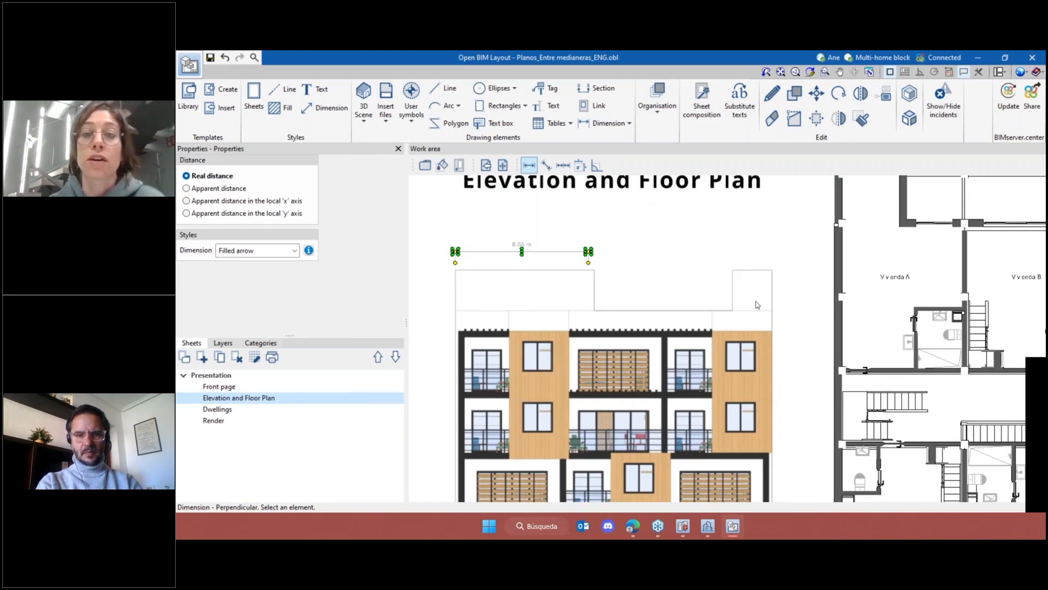
scroll(734, 300, up, 1)
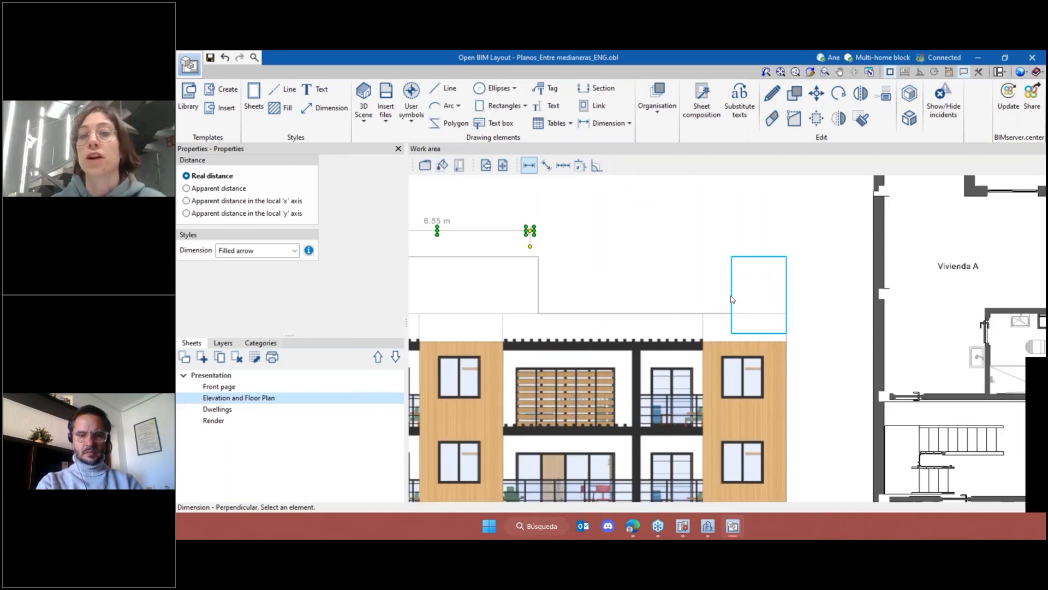
scroll(732, 299, down, 1)
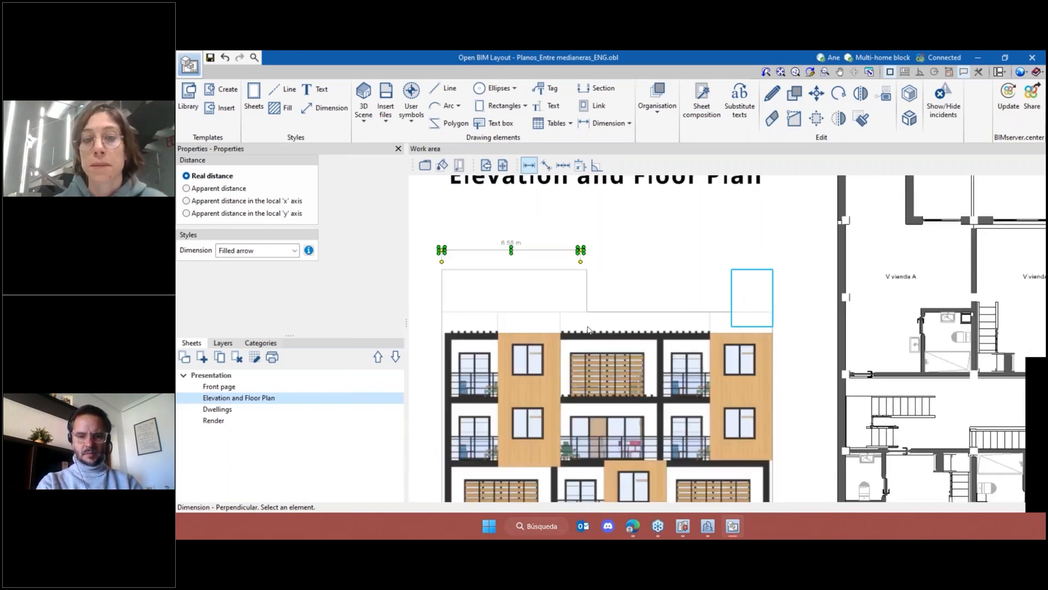
middle_drag(595, 379, 588, 330)
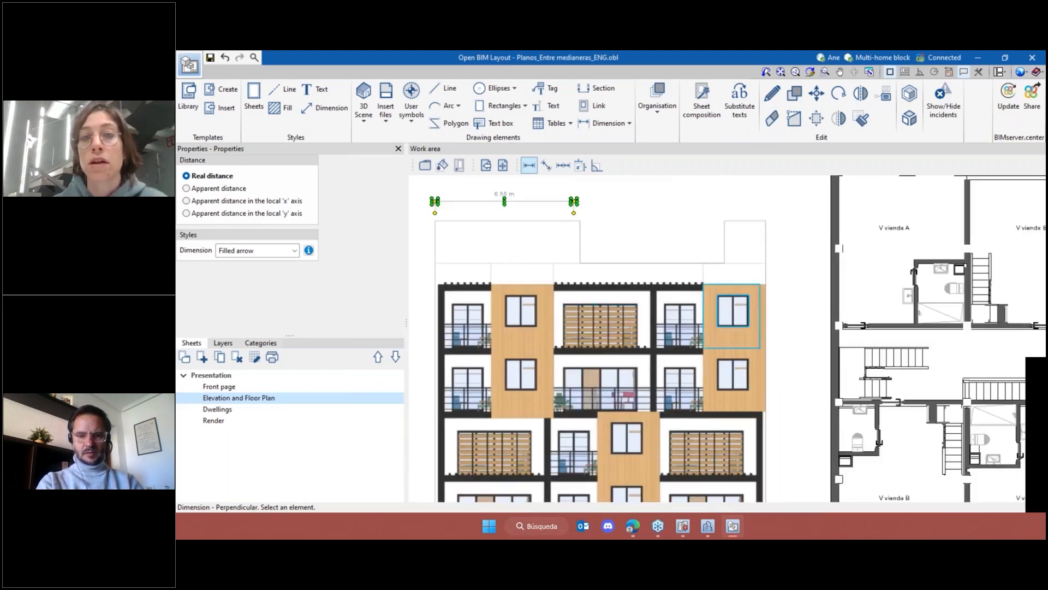
middle_drag(730, 311, 721, 357)
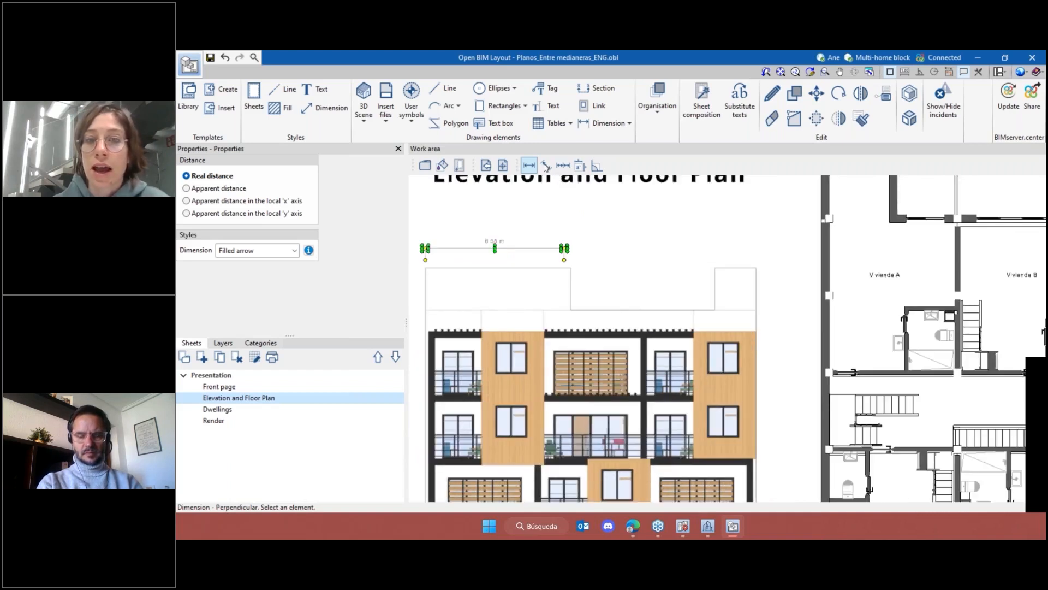
Dimension the width of the narrow right roof volume on the elevation, aligning the dimension line with the first one
right_click(700, 264)
scroll(719, 263, up, 2)
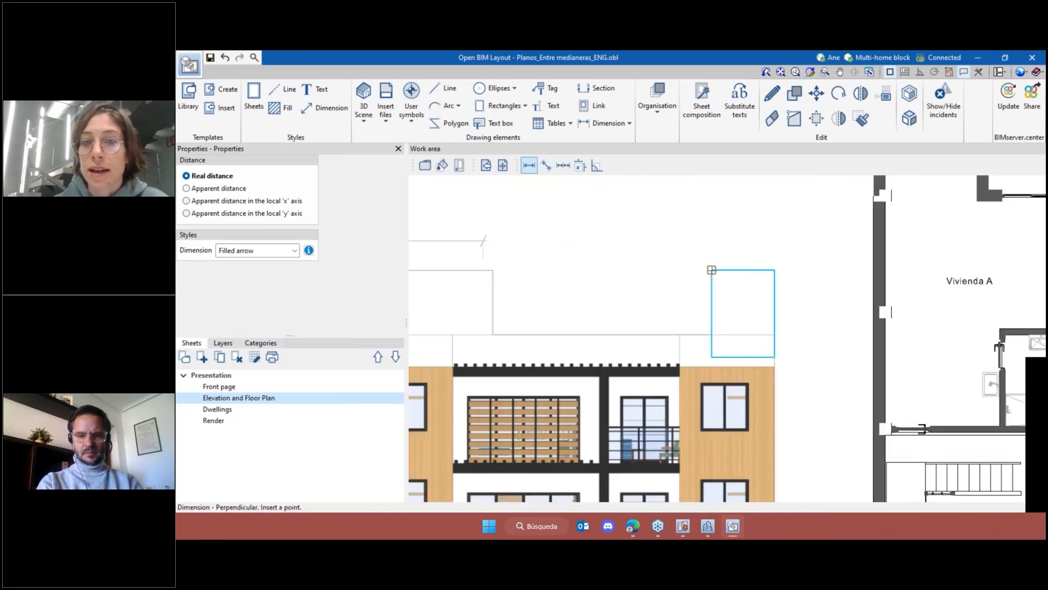
click(711, 270)
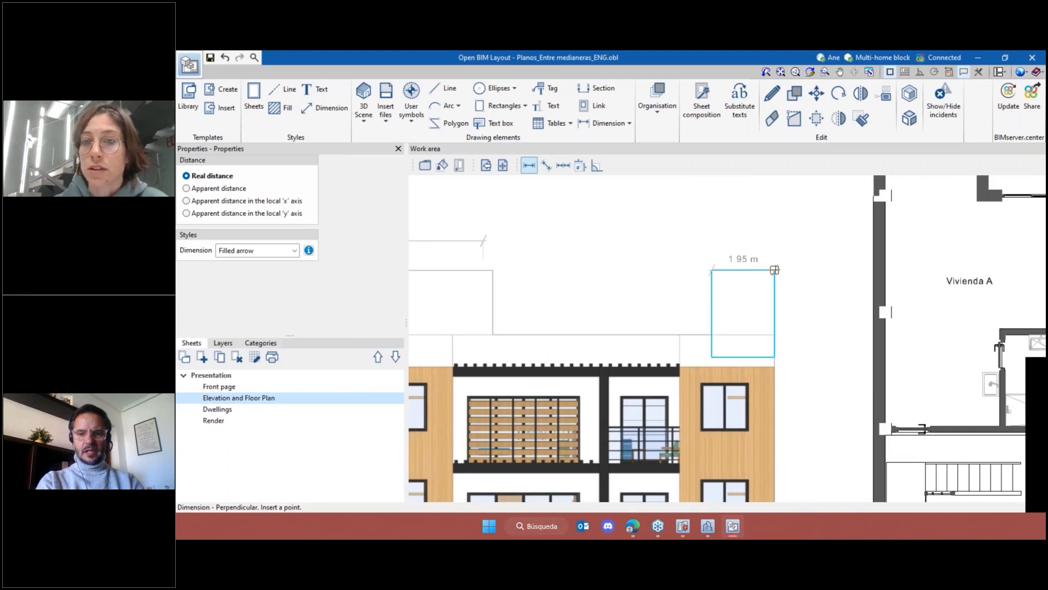
click(770, 248)
click(770, 248)
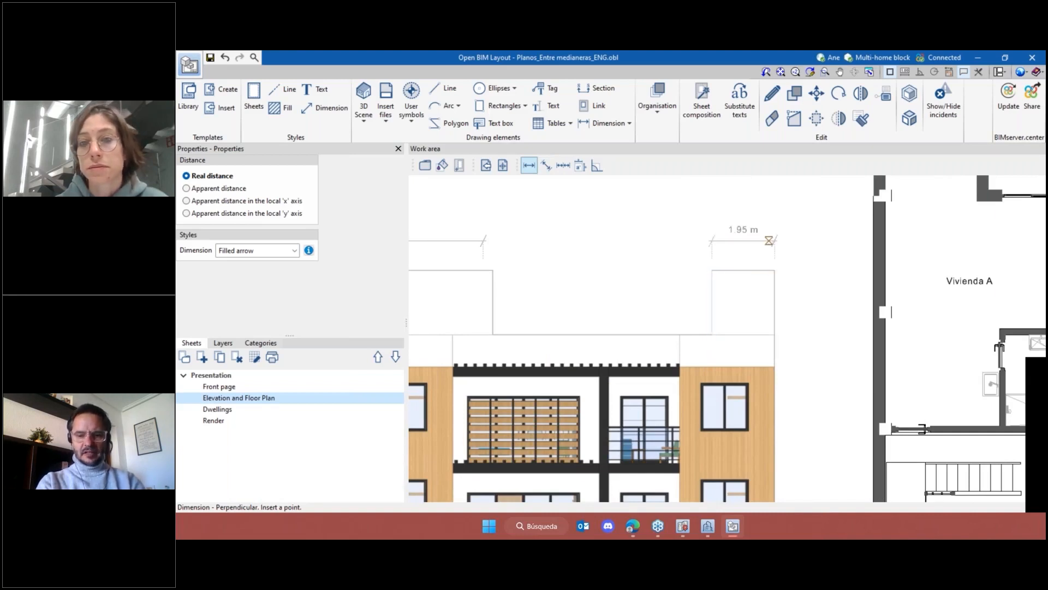
scroll(786, 260, down, 2)
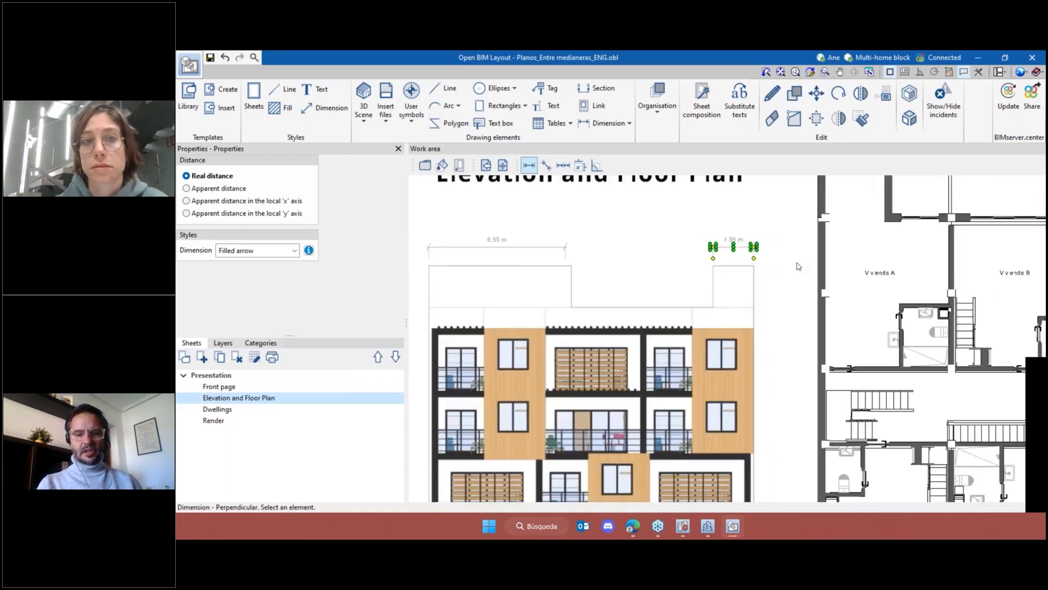
Tag the left roof wall with its reference and type, placing the label between the two roof dimensions
scroll(762, 249, down, 1)
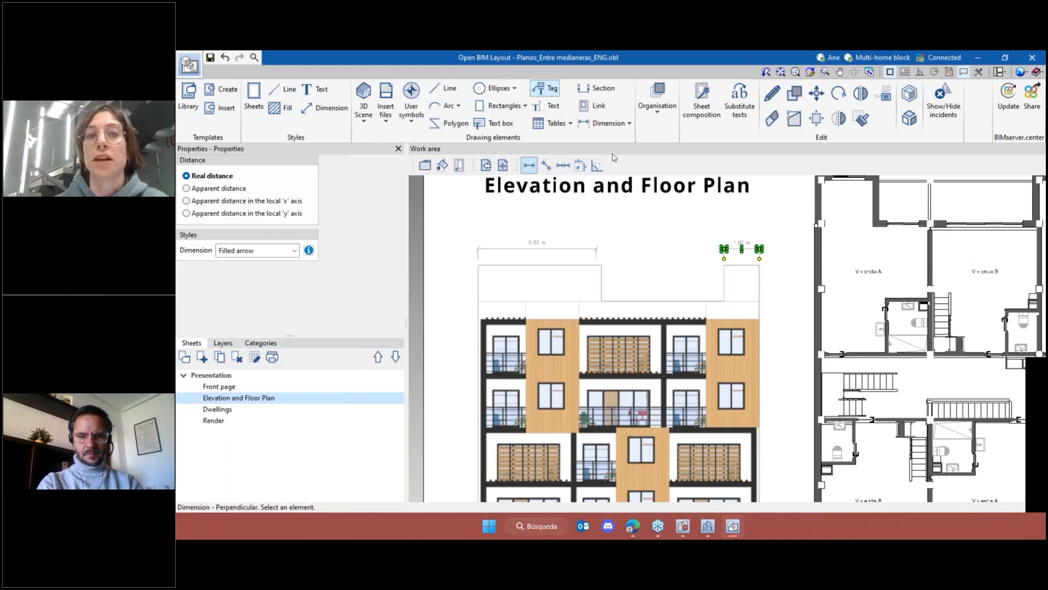
mouse_move(596, 275)
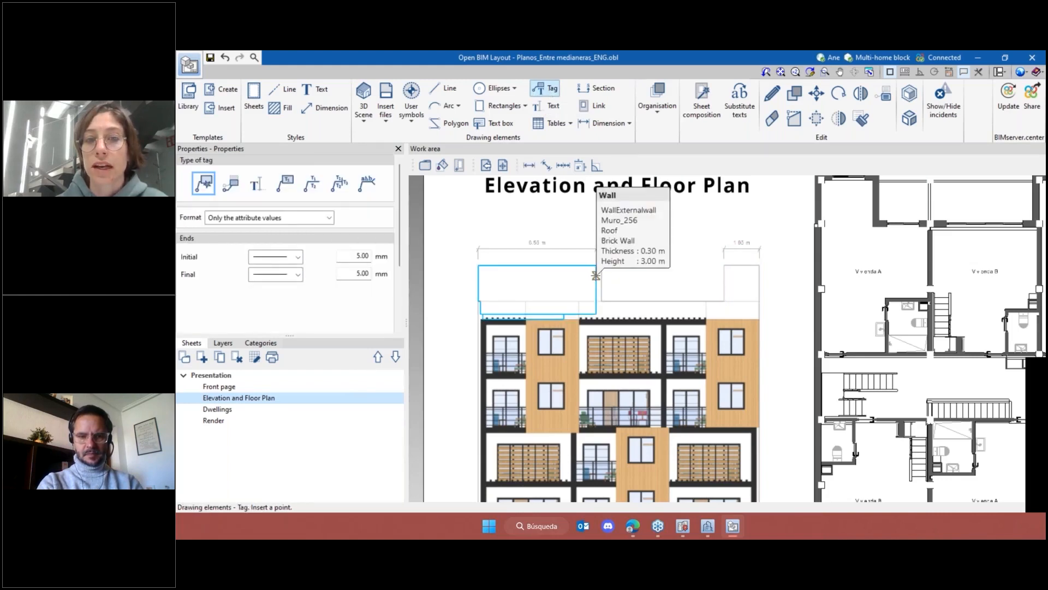
click(635, 248)
scroll(635, 248, up, 3)
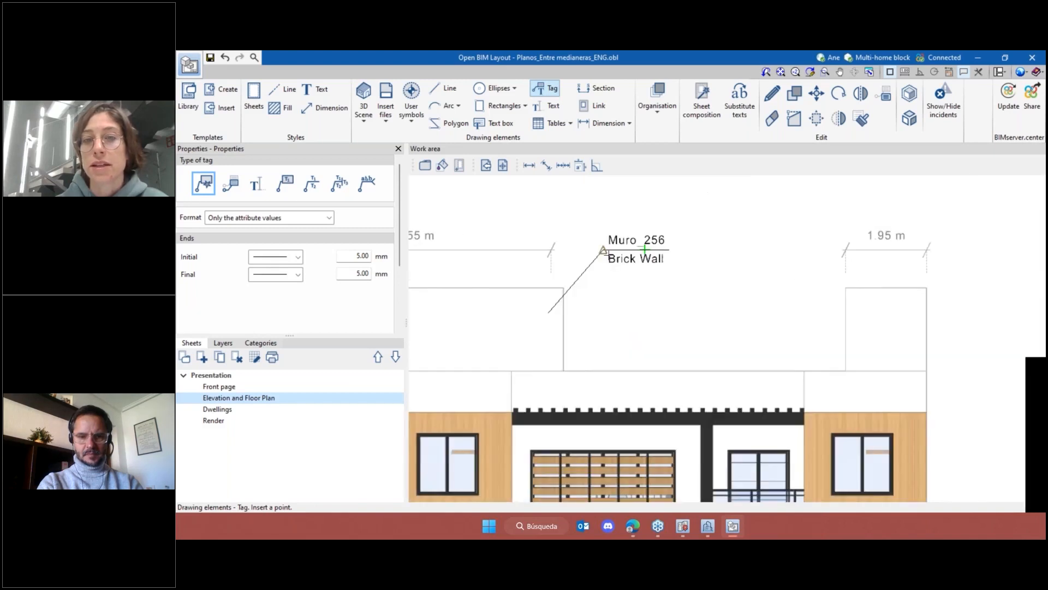
click(645, 249)
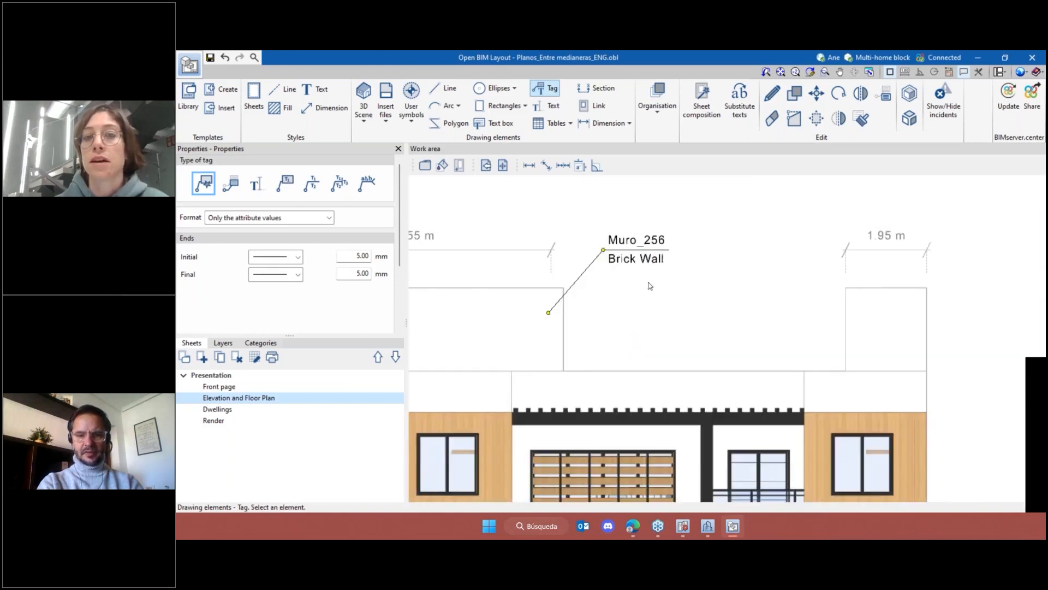
Open the wall tag for editing and review the variables available for its top text
click(772, 93)
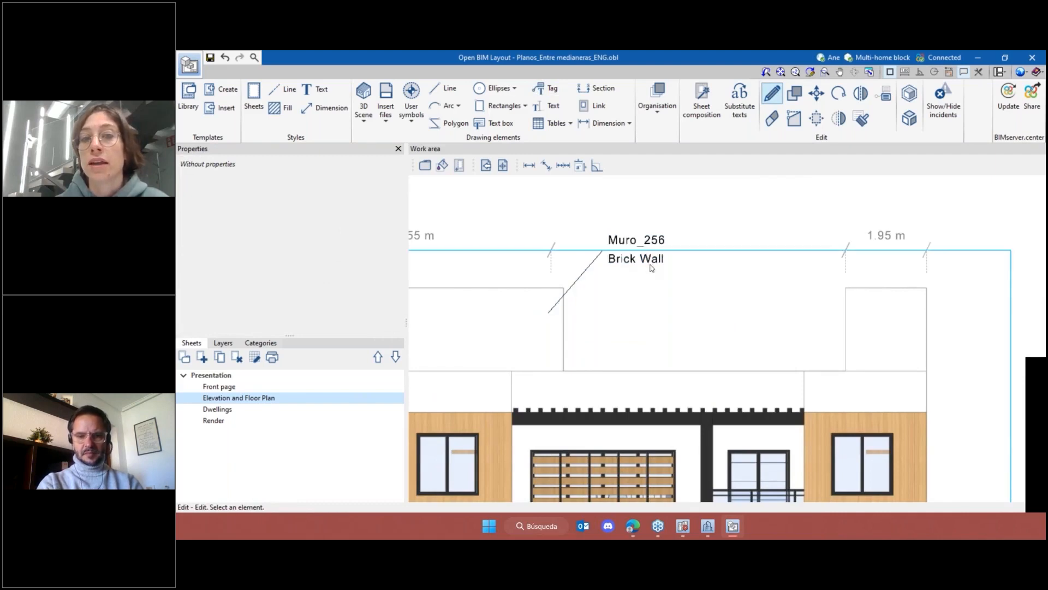
click(629, 259)
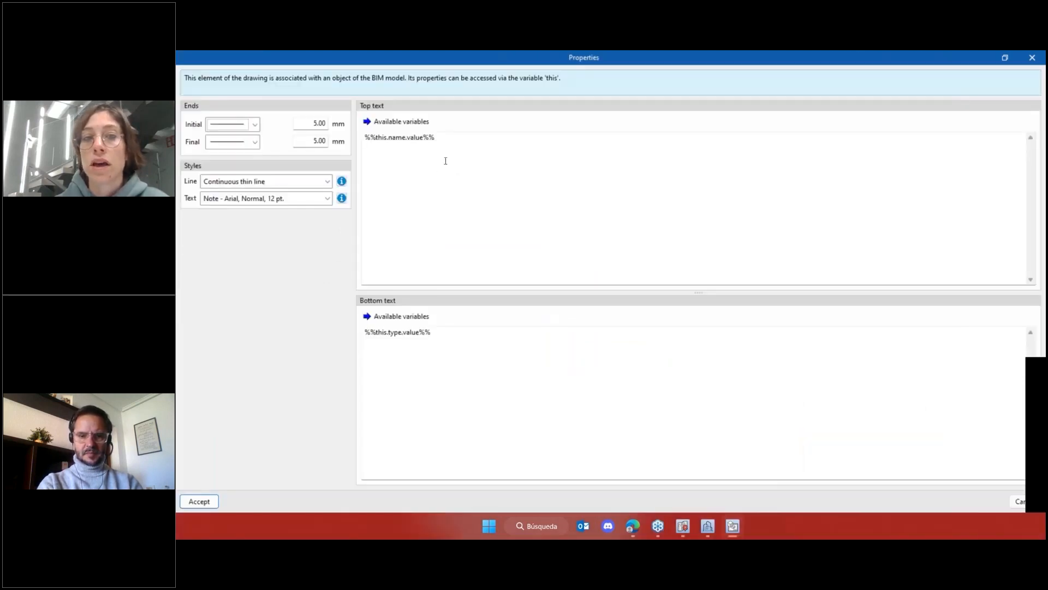
click(394, 125)
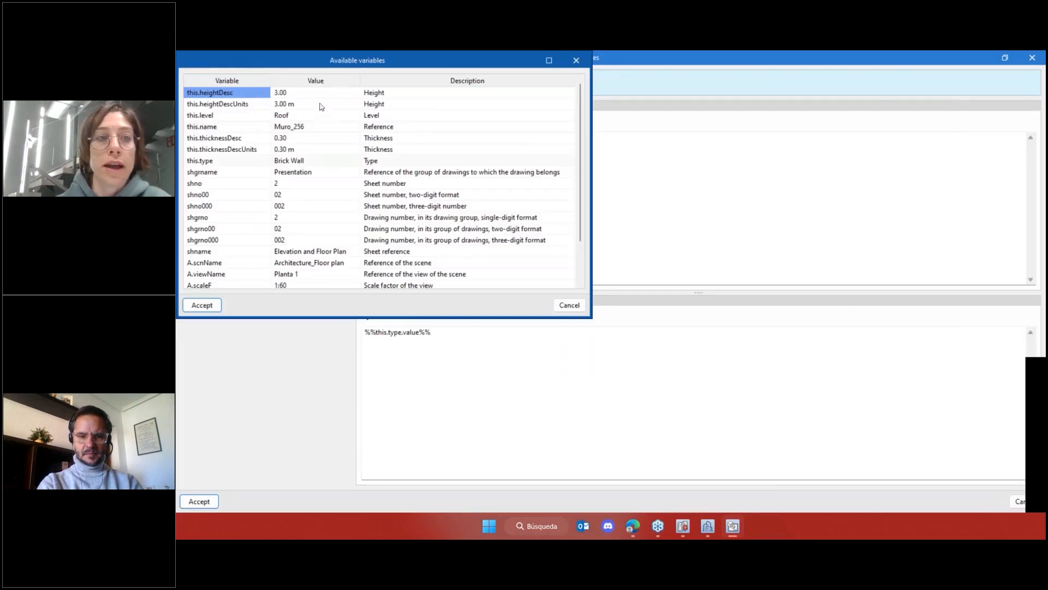
scroll(417, 180, down, 2)
scroll(431, 190, up, 1)
scroll(429, 186, down, 1)
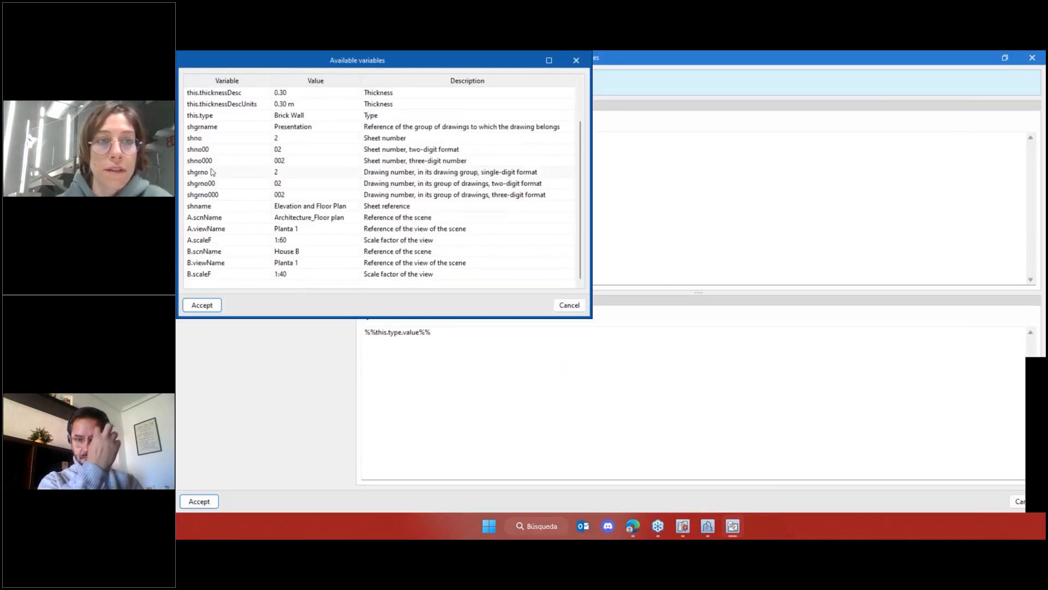
scroll(289, 141, up, 2)
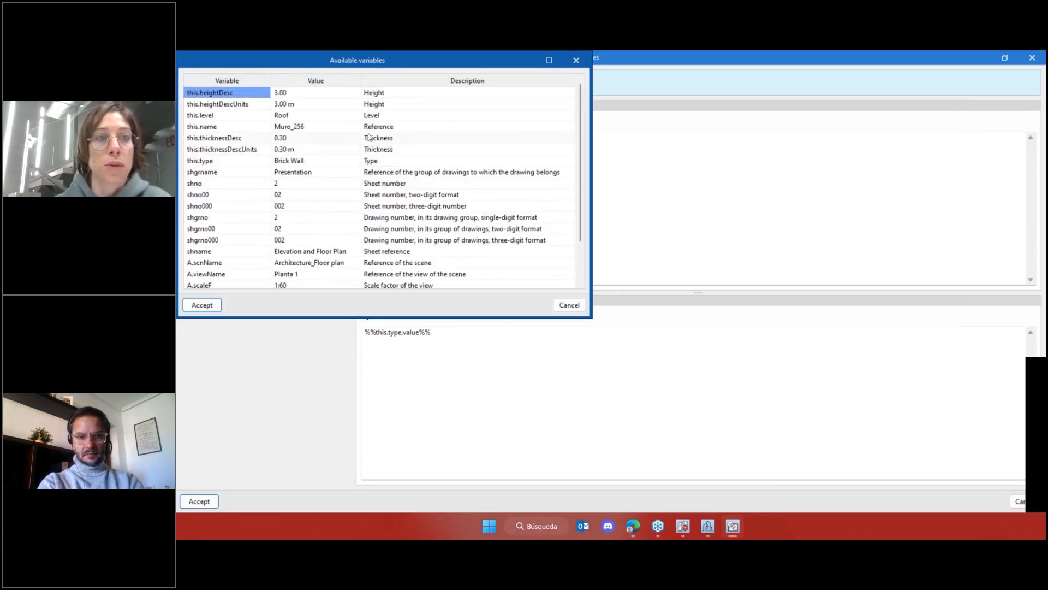
Add the this.thicknessDesc variable on its own line above the wall name in the tag's top text and accept the edit
click(305, 139)
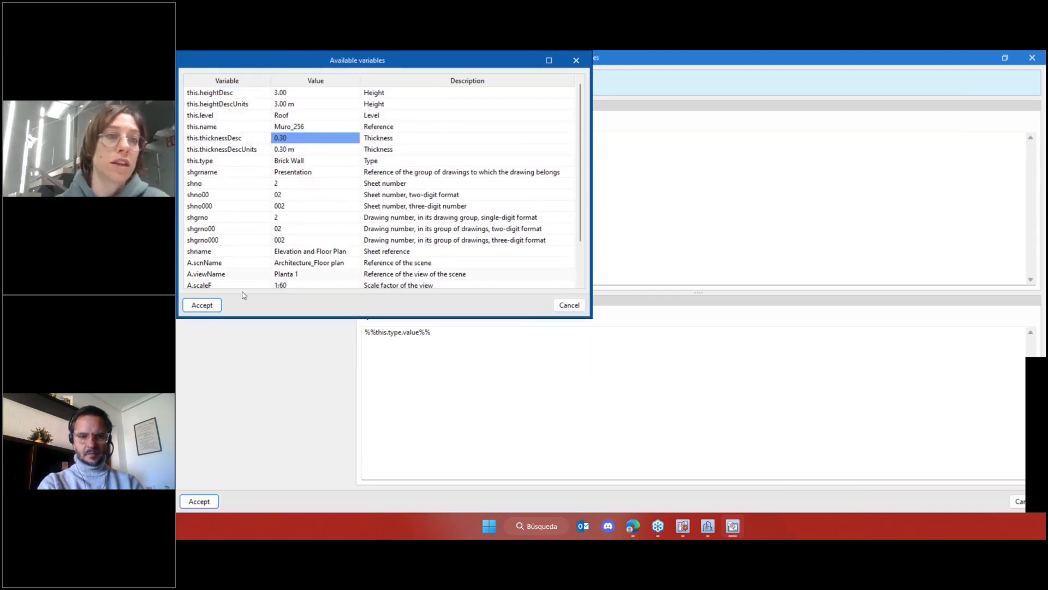
click(218, 130)
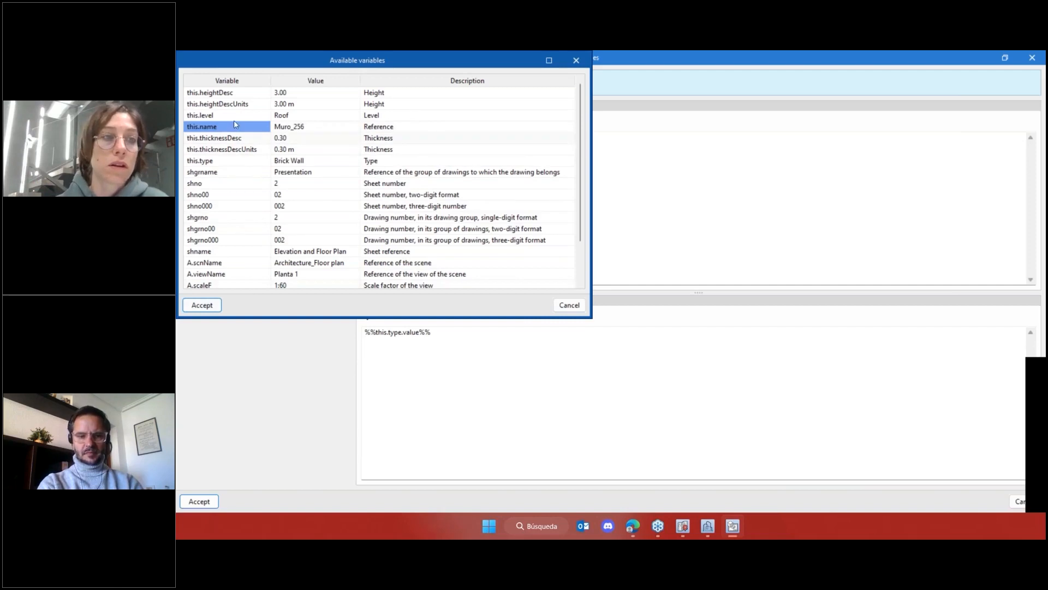
click(220, 139)
click(202, 304)
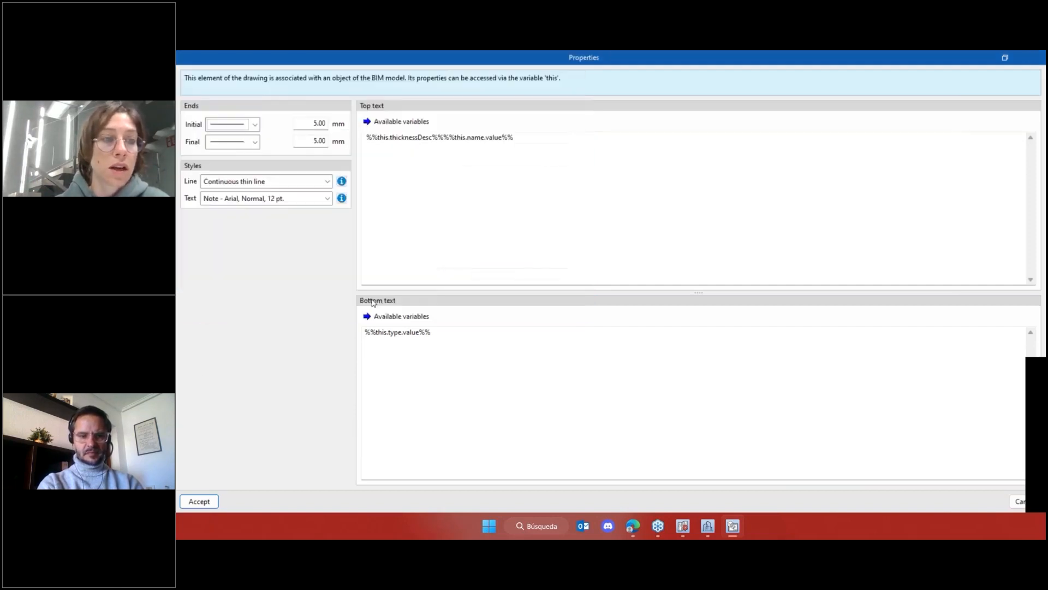
click(444, 137)
key(Return)
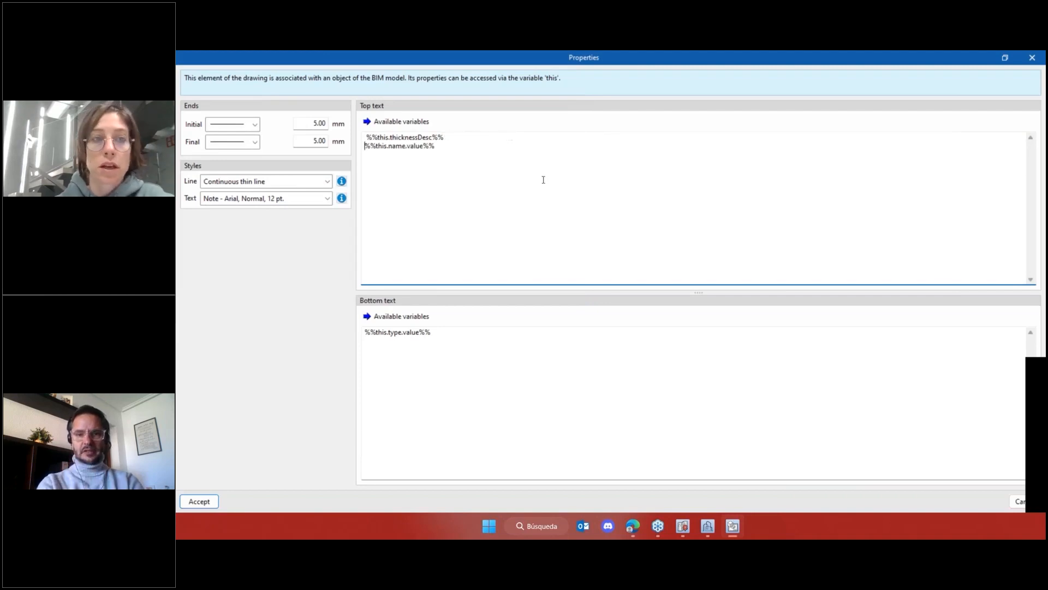
click(199, 501)
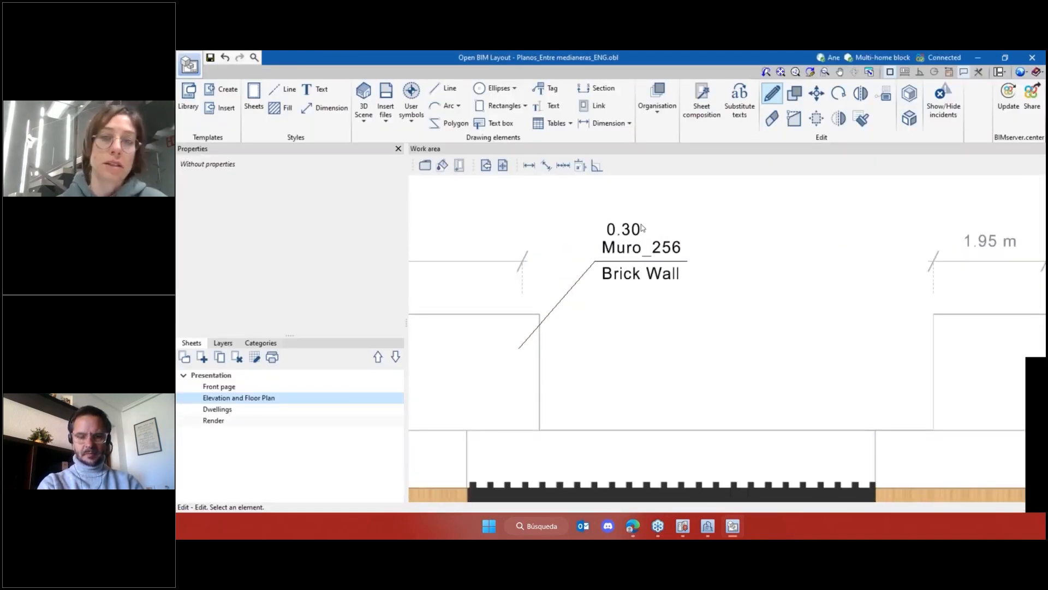
Review the annotated elevation within the full sheet and open the Dwellings sheet
scroll(784, 309, down, 4)
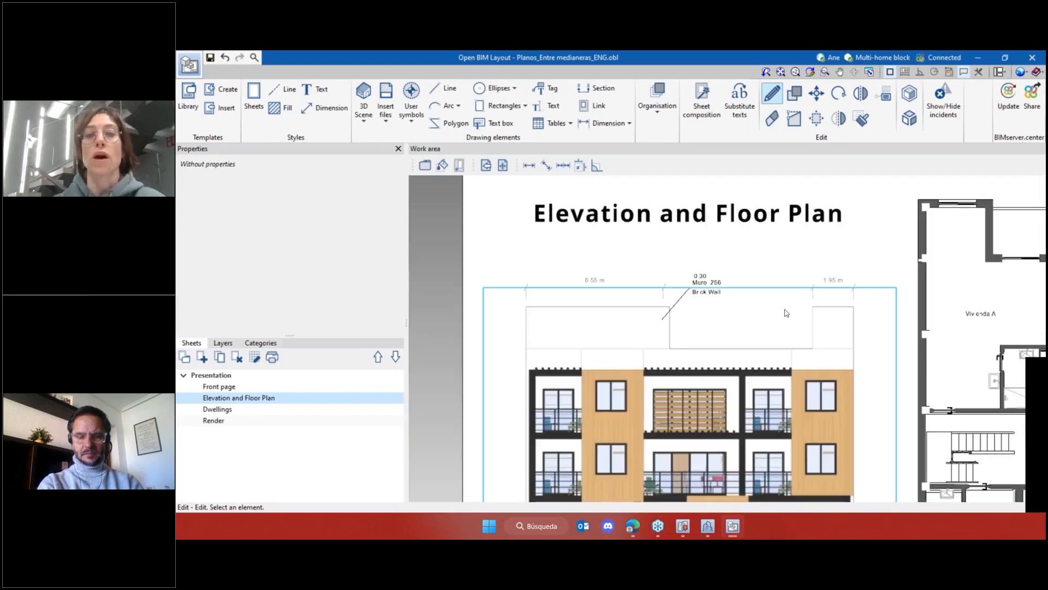
scroll(737, 346, down, 4)
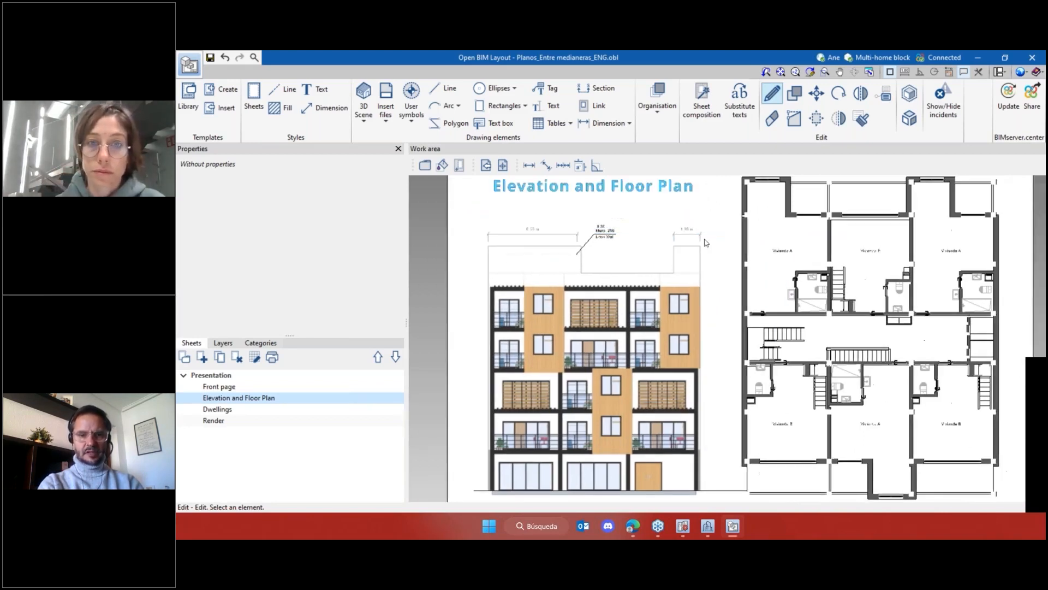
scroll(579, 251, up, 1)
scroll(579, 251, down, 2)
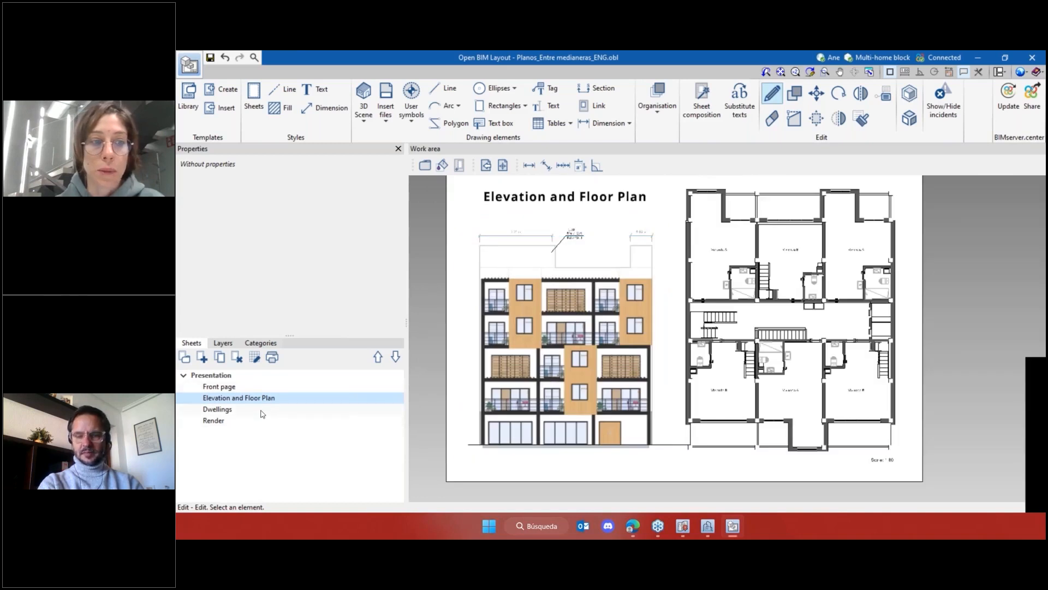
click(278, 410)
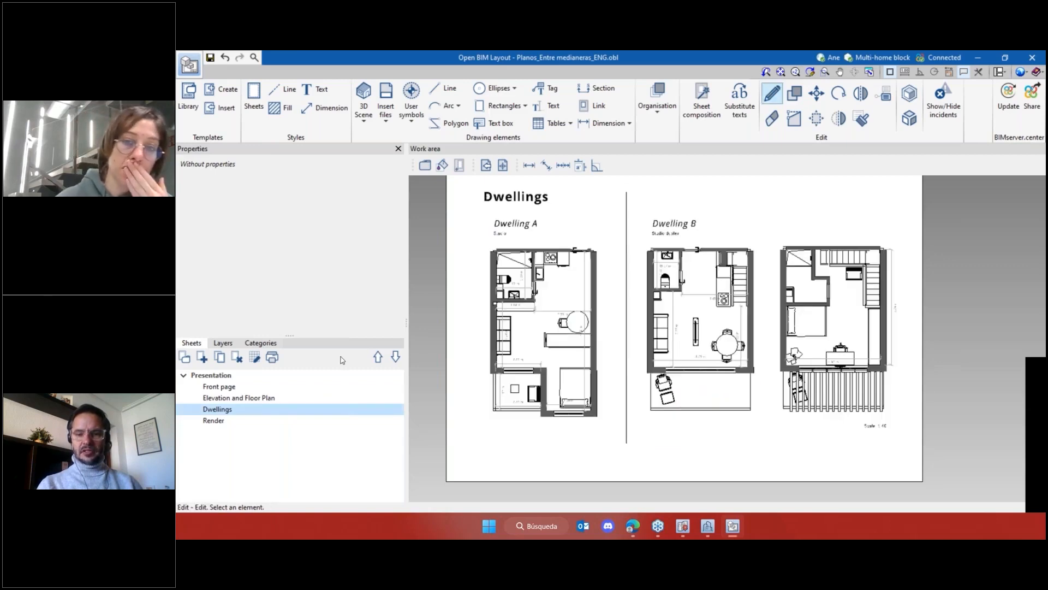
Examine the Dwelling A and Dwelling B floor plans and their dimensions on the Dwellings sheet
scroll(601, 327, up, 3)
scroll(650, 359, down, 3)
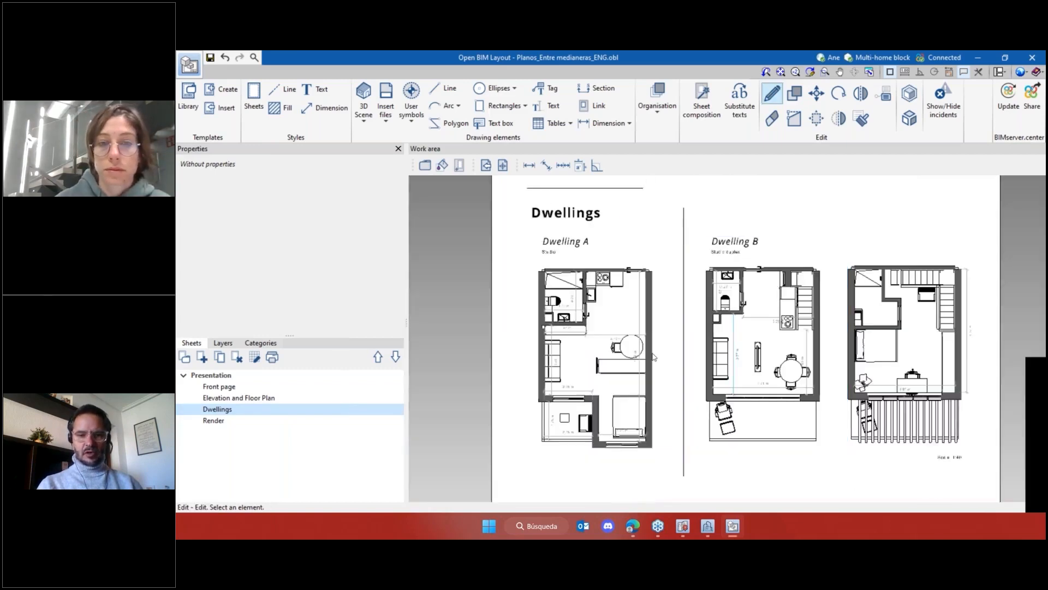
scroll(657, 349, up, 2)
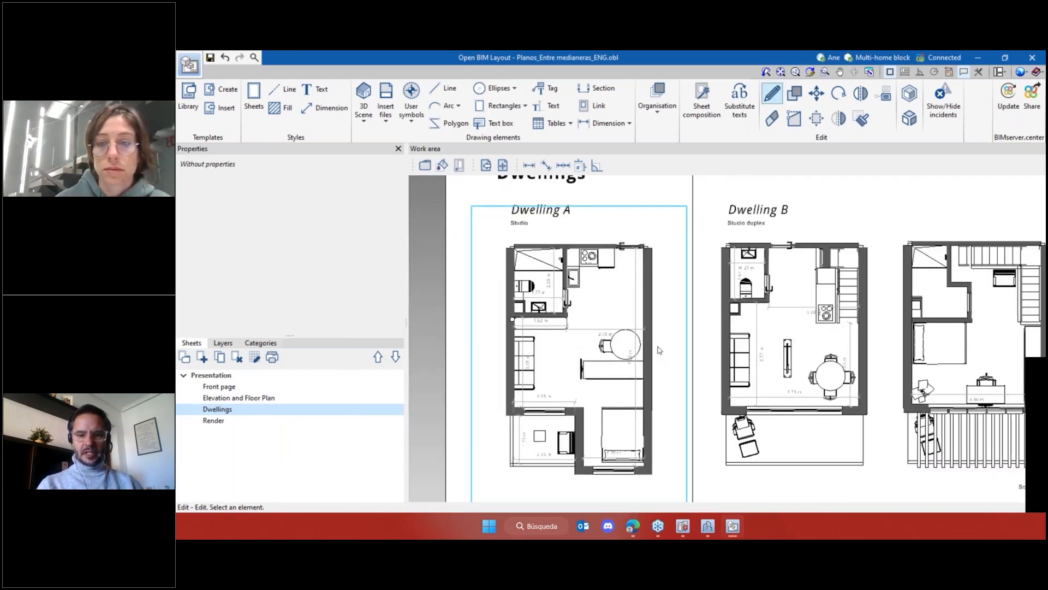
scroll(659, 350, down, 2)
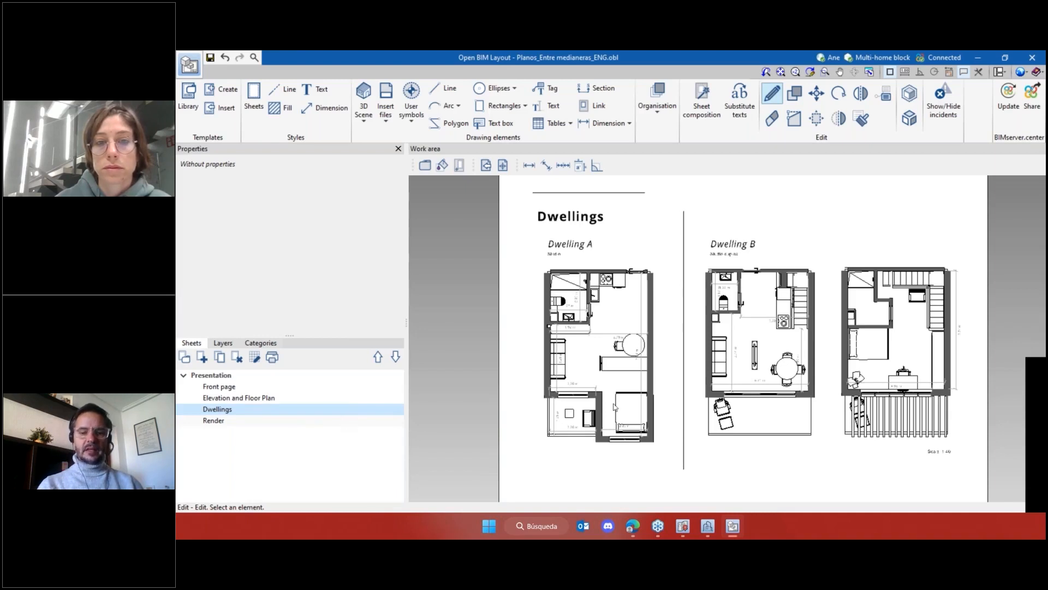
middle_drag(889, 374, 849, 380)
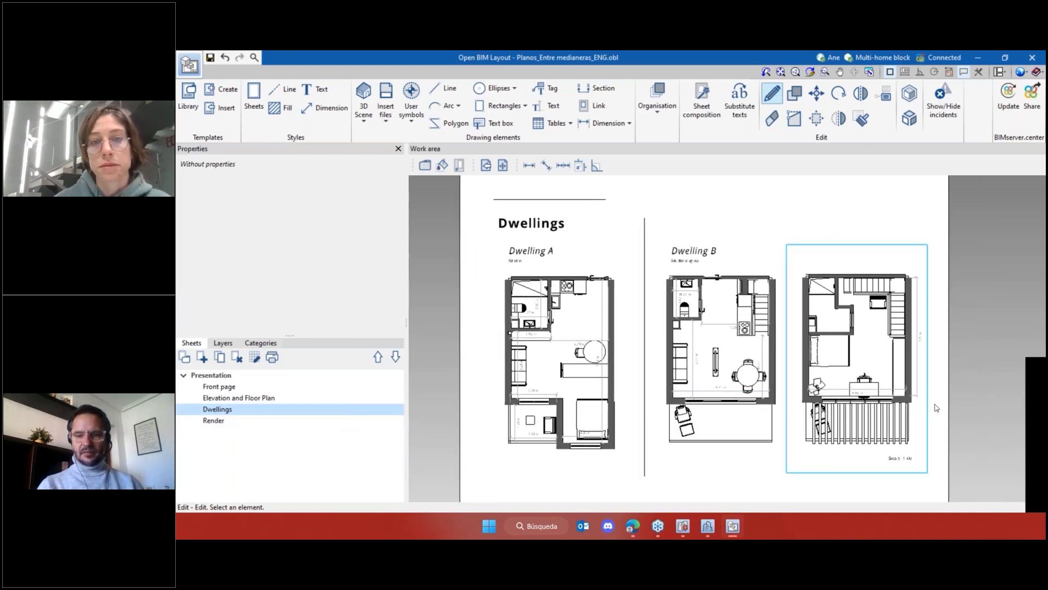
scroll(893, 354, down, 1)
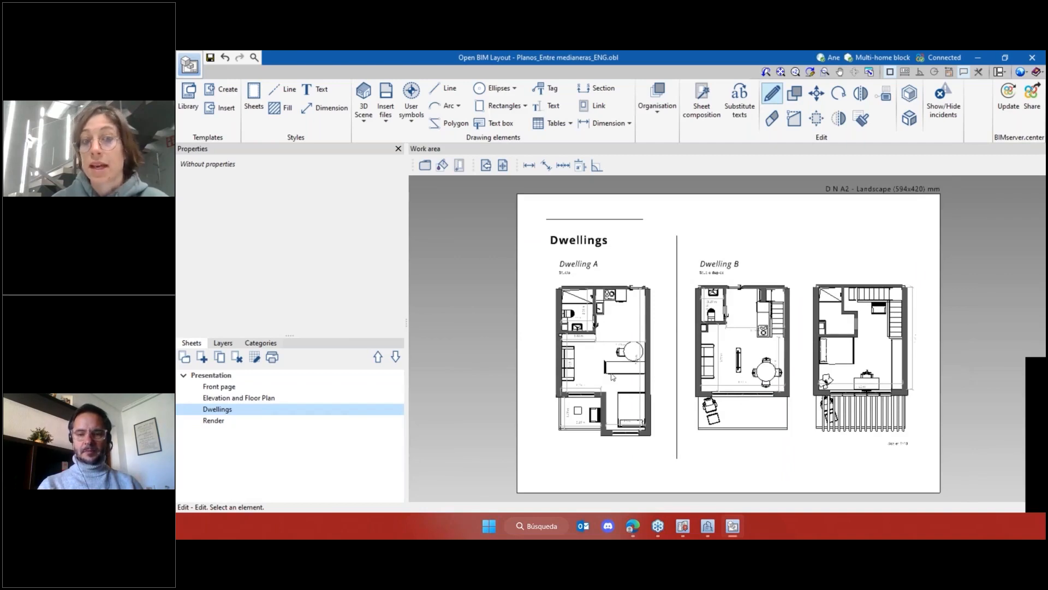
scroll(613, 376, up, 2)
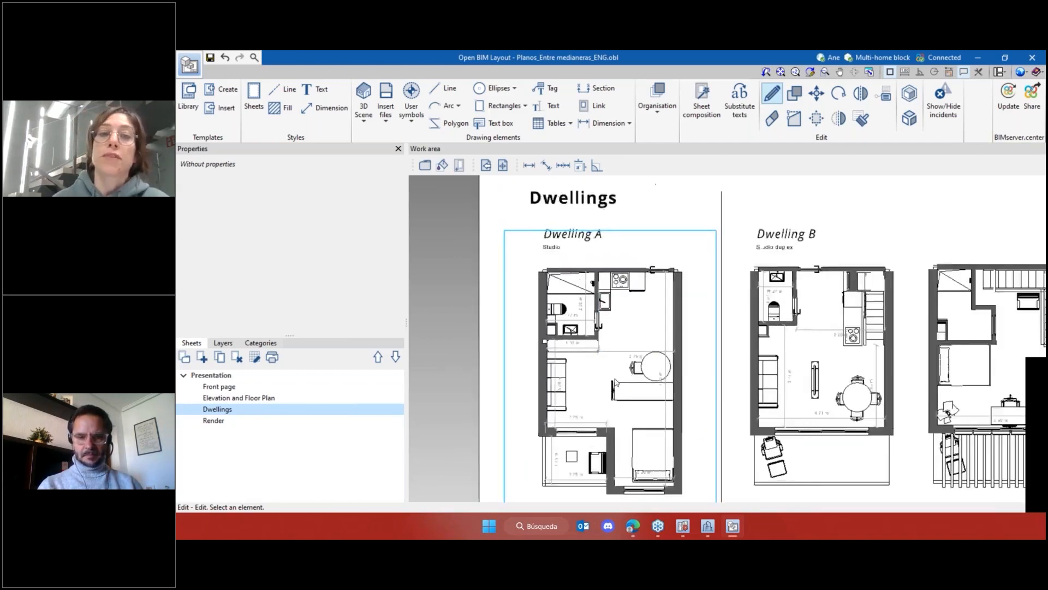
scroll(616, 382, up, 2)
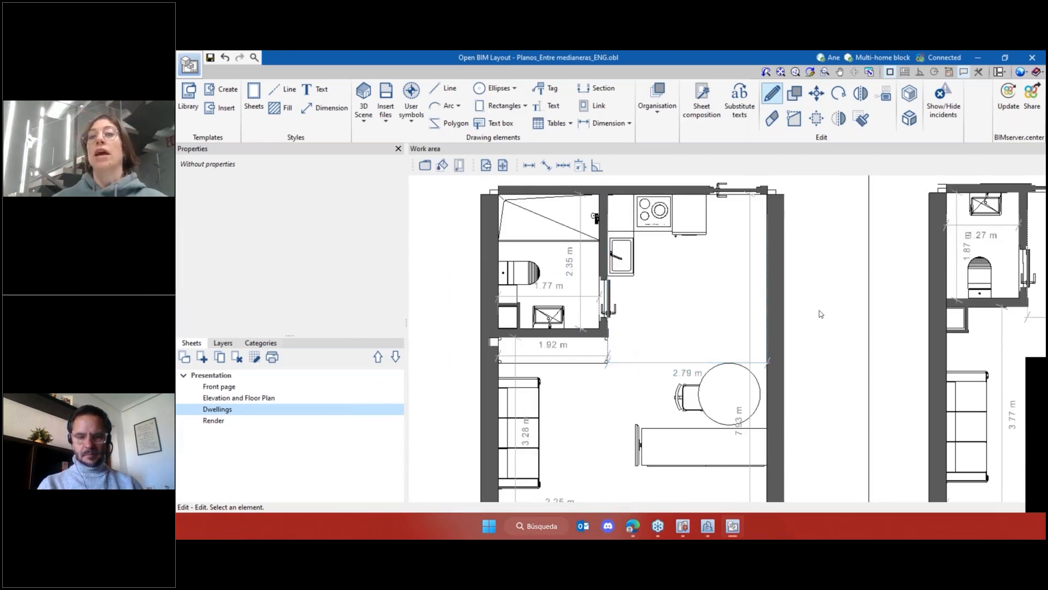
Switch to CYPE Architecture, look over the structure and dwelling models, and return to Open BIM Layout
click(707, 528)
scroll(864, 367, up, 5)
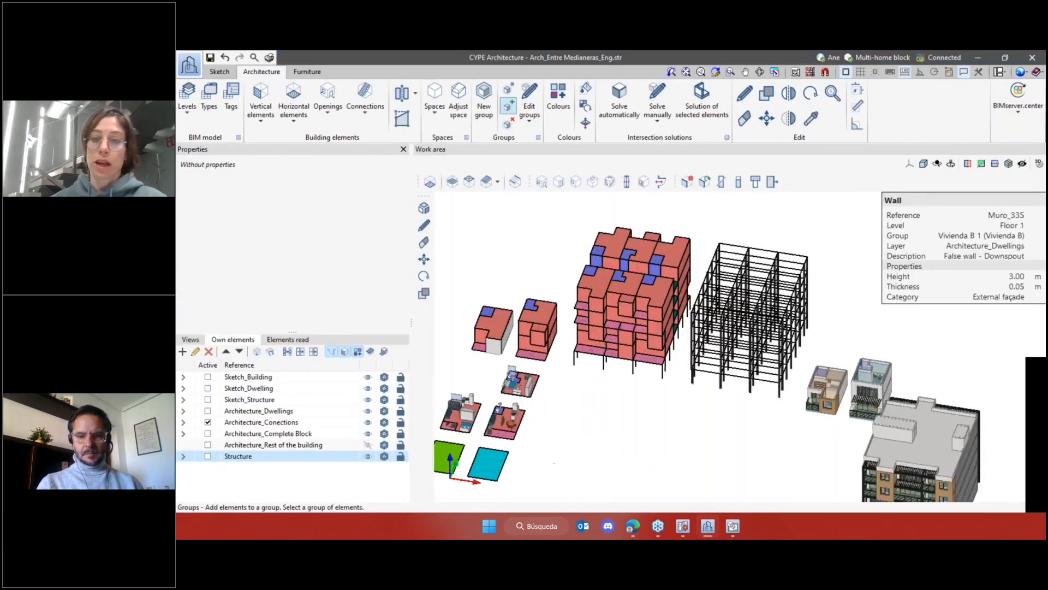
scroll(816, 396, down, 5)
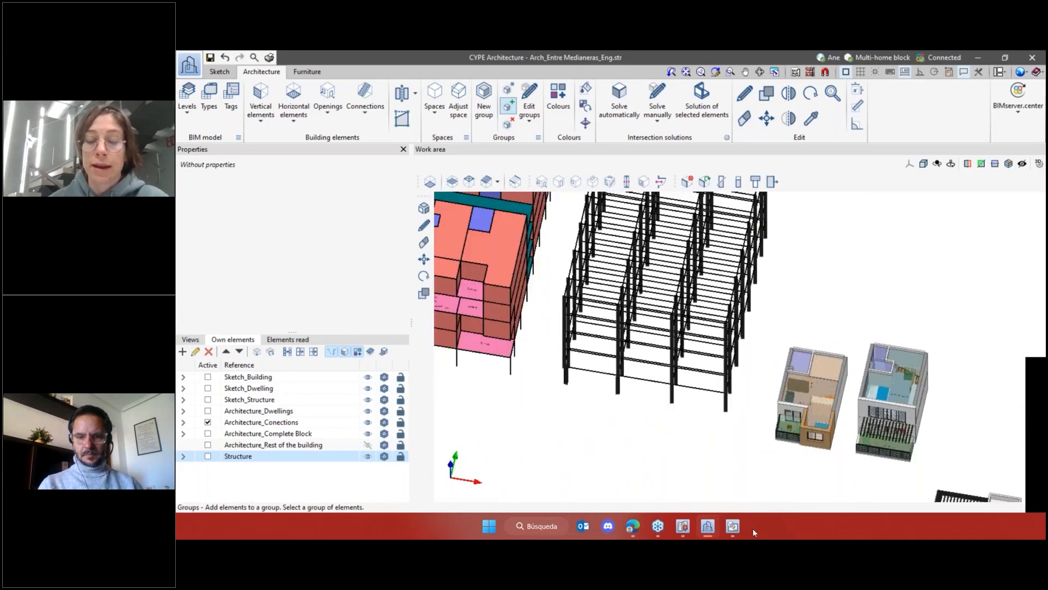
mouse_move(730, 534)
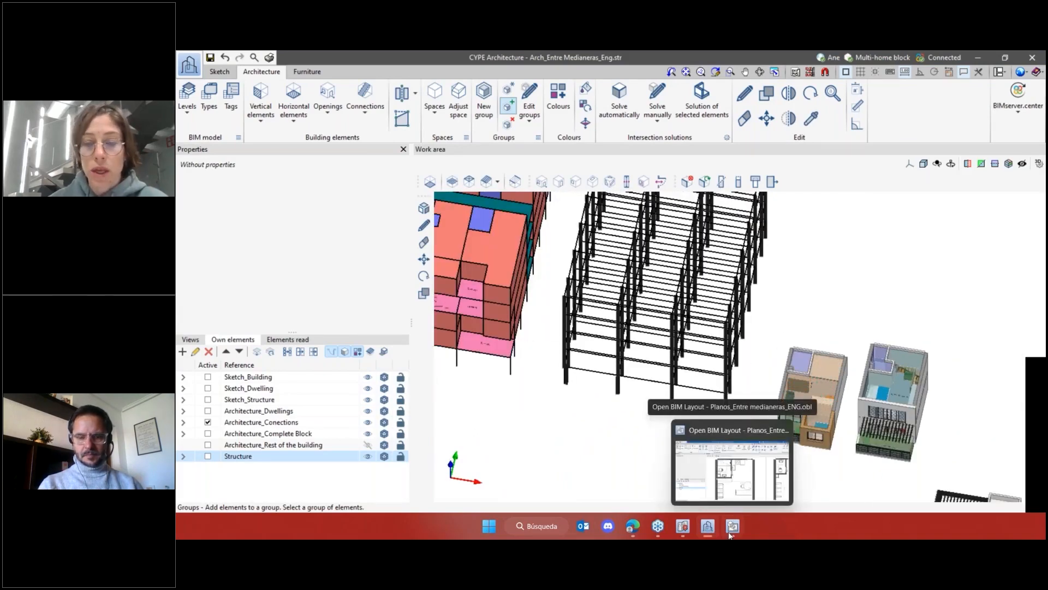
click(730, 527)
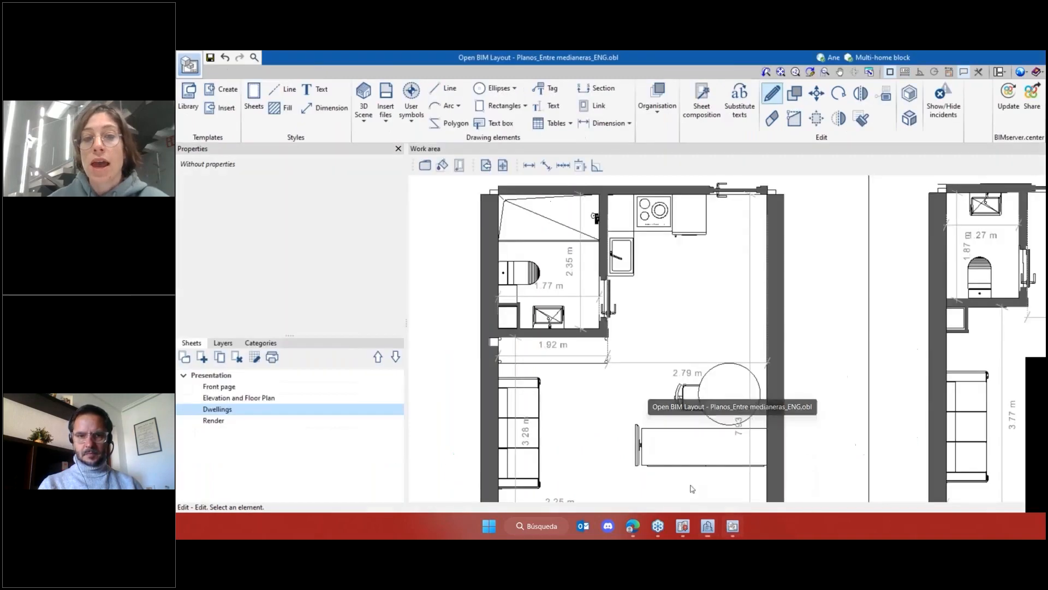
Inspect Dwelling A's interior dimensions around the bathroom, storage and living area, comparing how they read at different view scales
scroll(590, 376, up, 3)
scroll(590, 376, up, 3)
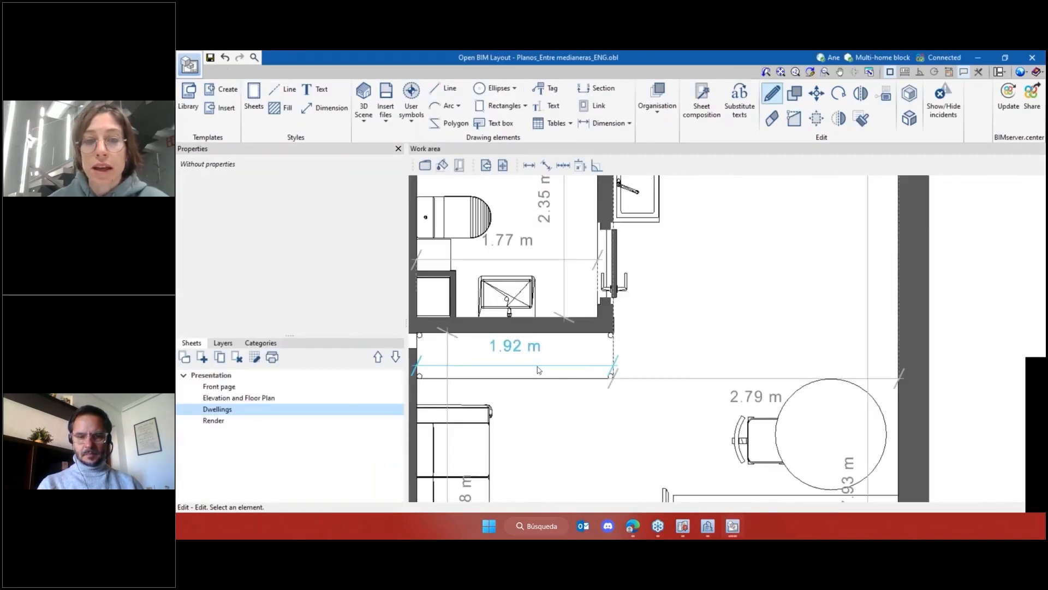
scroll(537, 366, down, 4)
scroll(552, 370, down, 3)
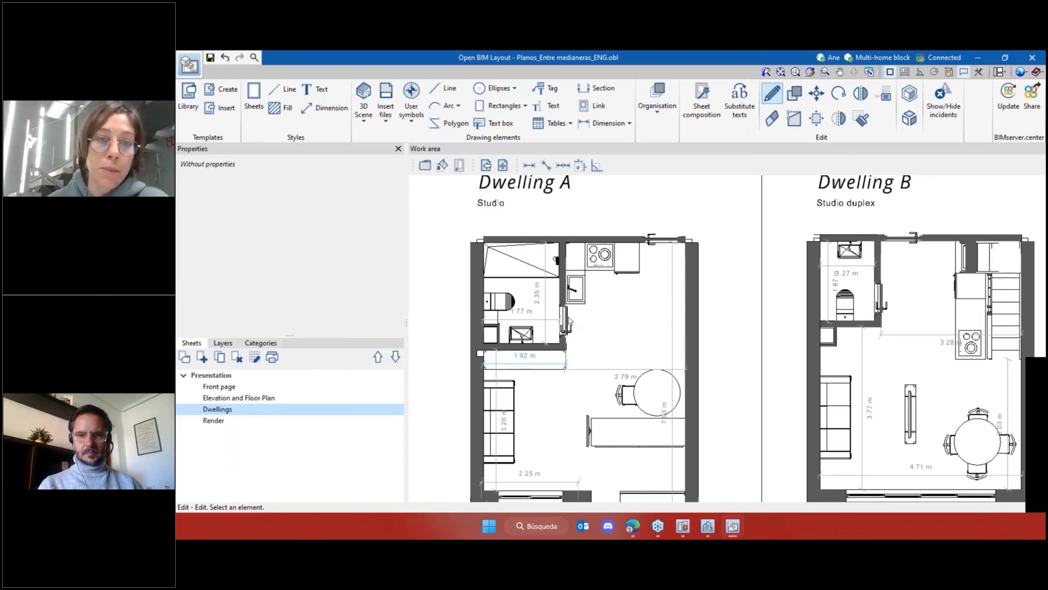
scroll(538, 357, down, 2)
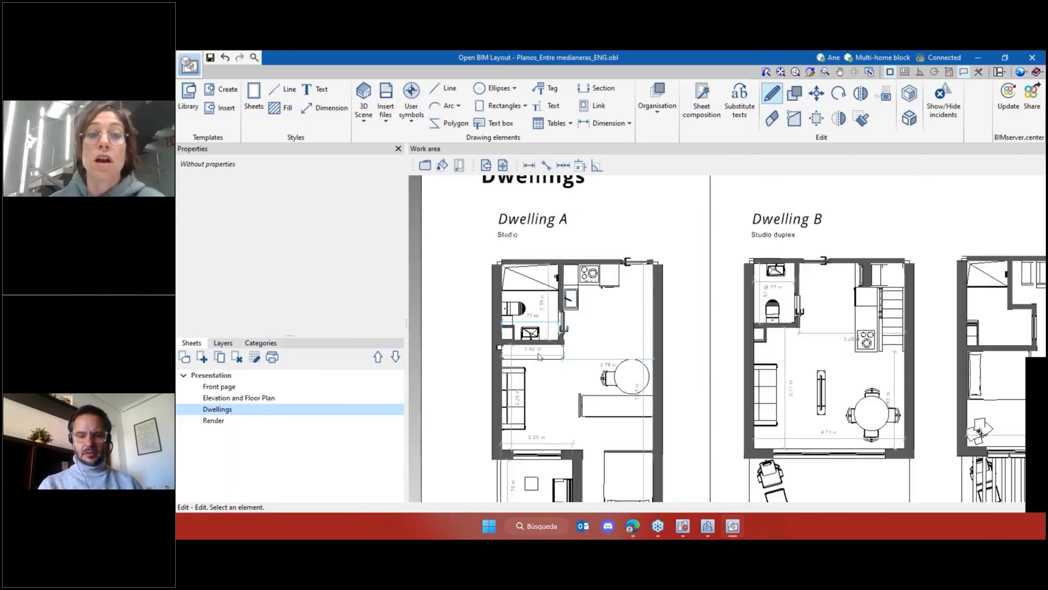
scroll(539, 357, up, 2)
scroll(539, 360, up, 2)
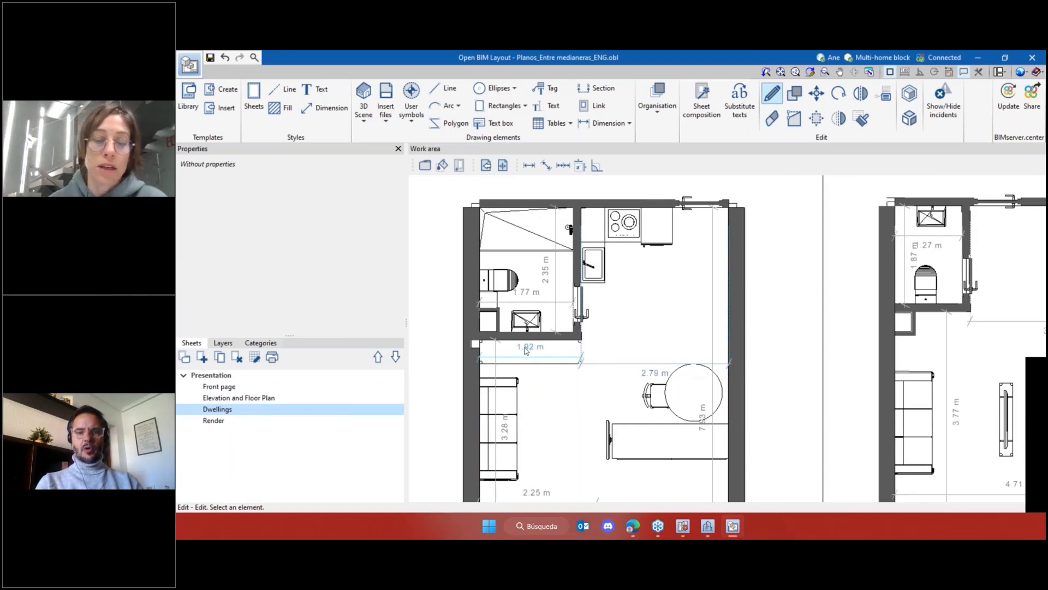
scroll(639, 353, down, 3)
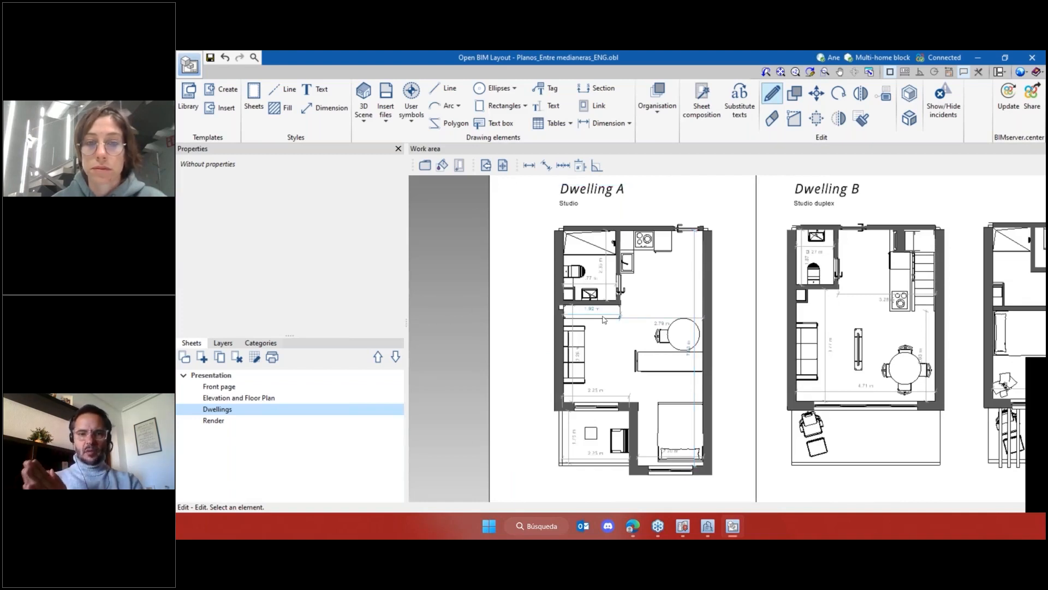
scroll(604, 319, up, 1)
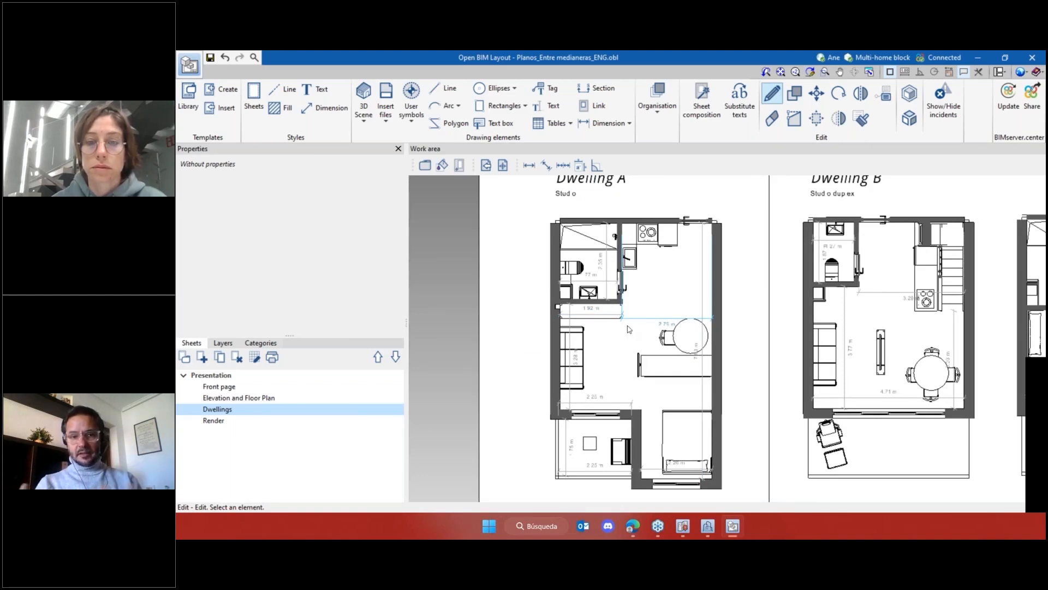
scroll(611, 313, down, 1)
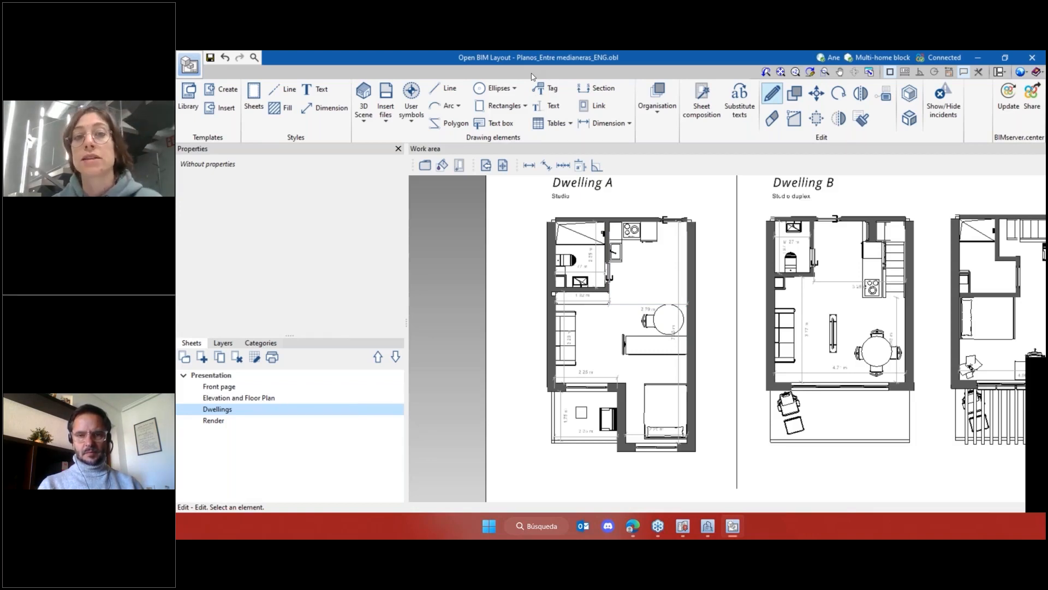
Start inserting a predefined table and review the surface area tables available by floor and by group
click(563, 124)
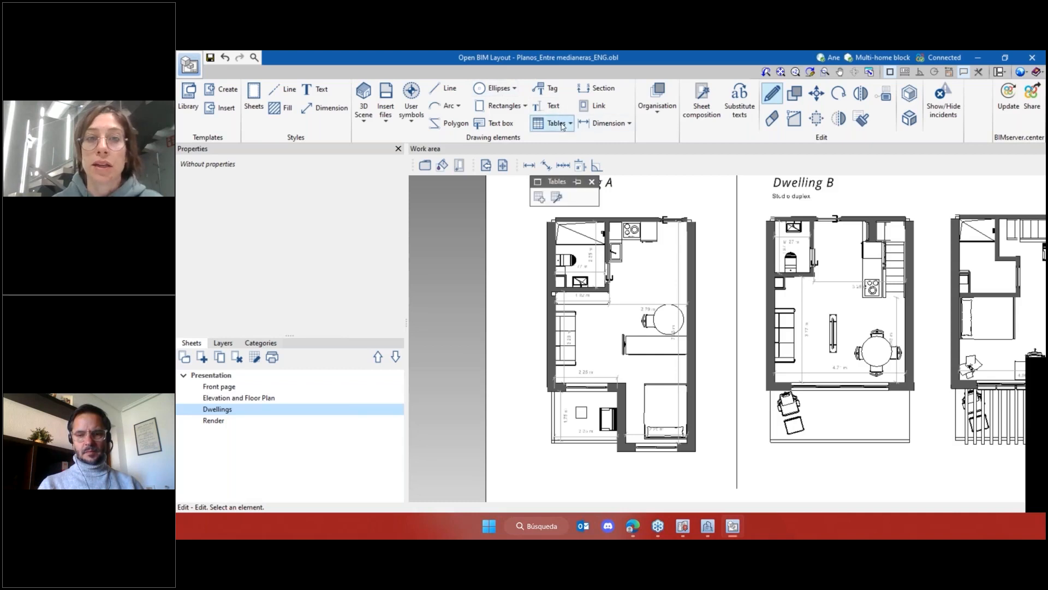
click(556, 198)
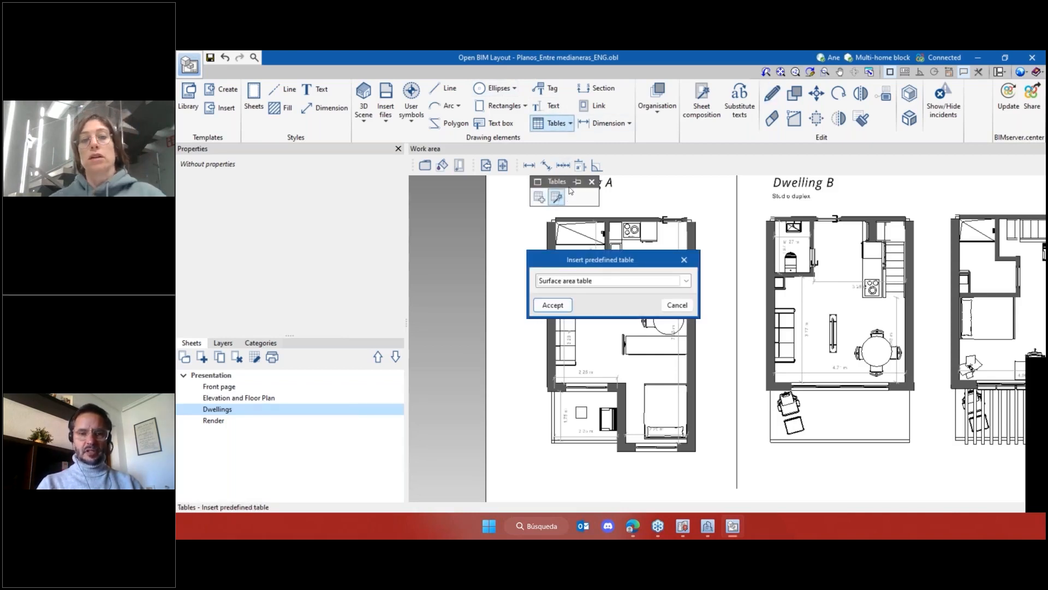
click(603, 282)
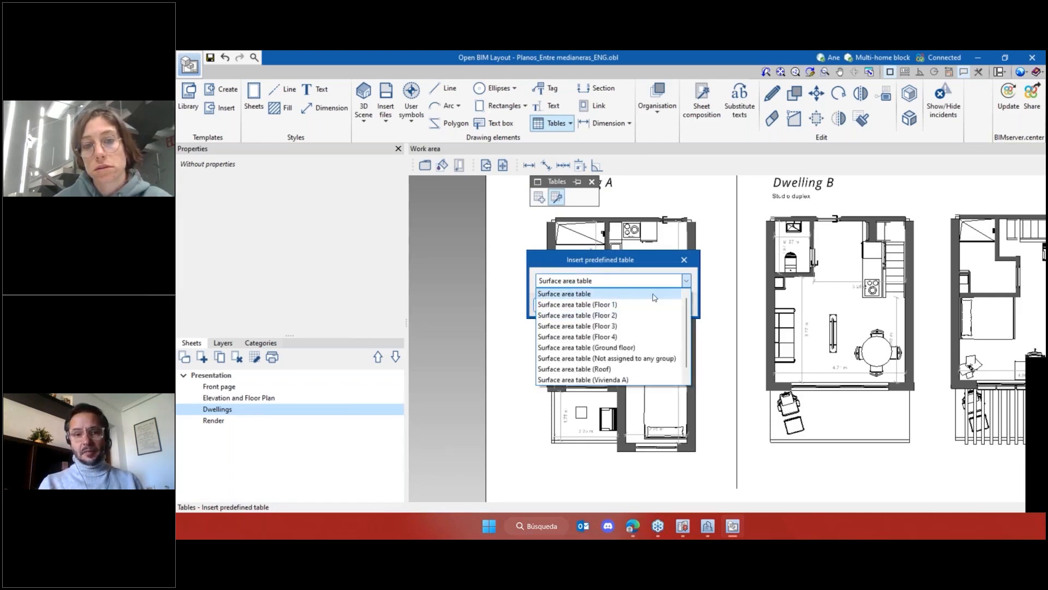
scroll(641, 297, down, 1)
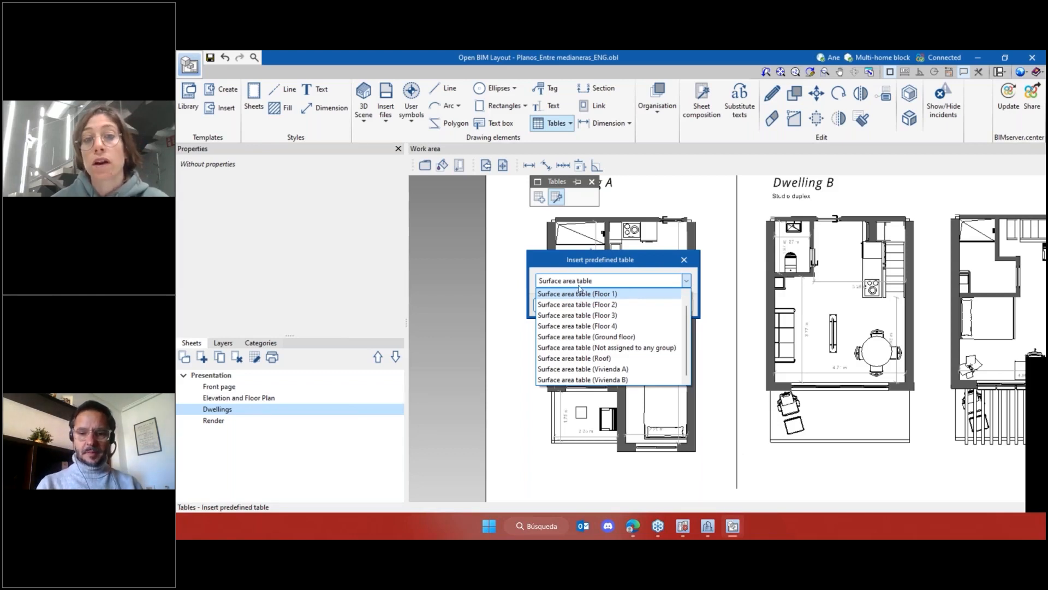
Switch to CYPE Architecture and review the spaces list with each space's type, group, level and surface area
mouse_move(729, 525)
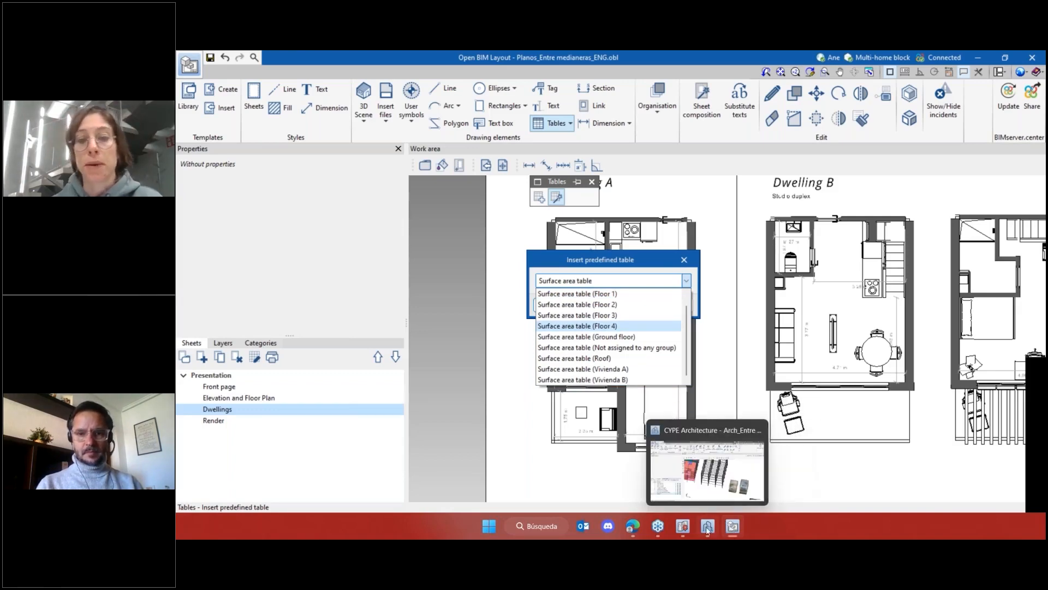
click(707, 469)
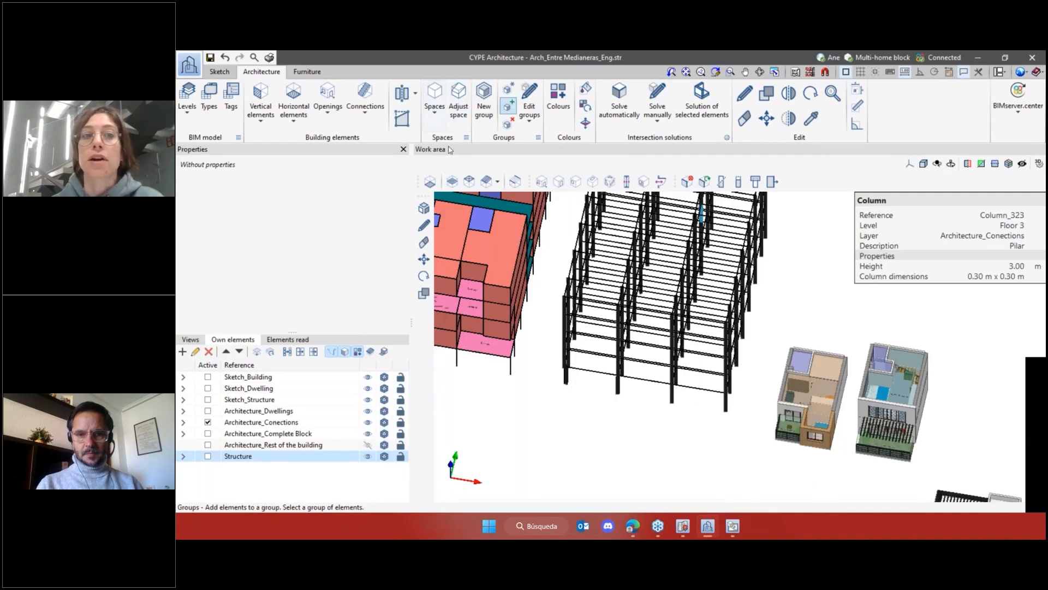
click(467, 139)
scroll(557, 264, down, 10)
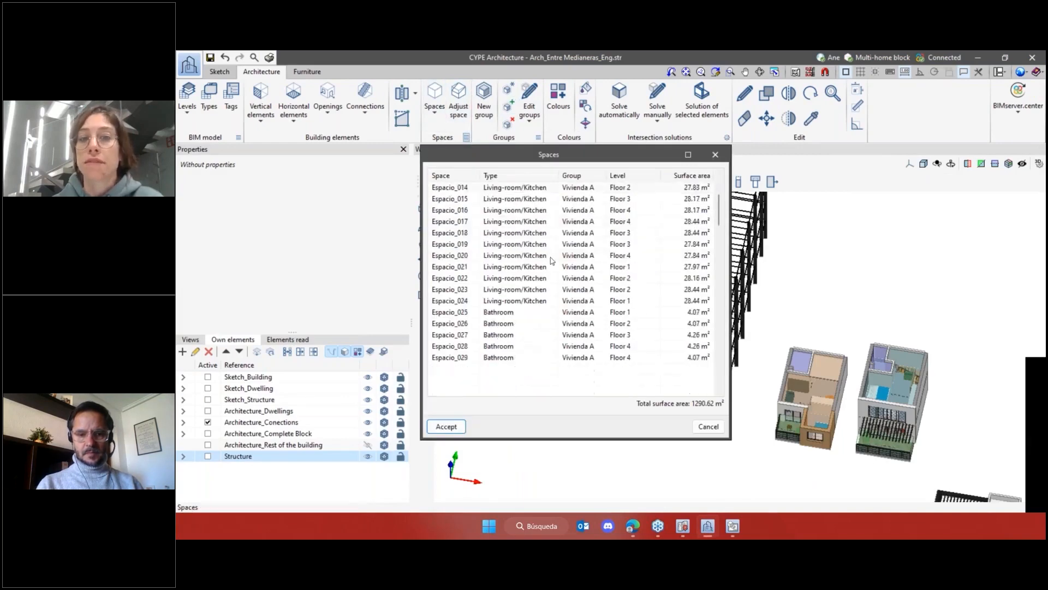
scroll(556, 264, down, 10)
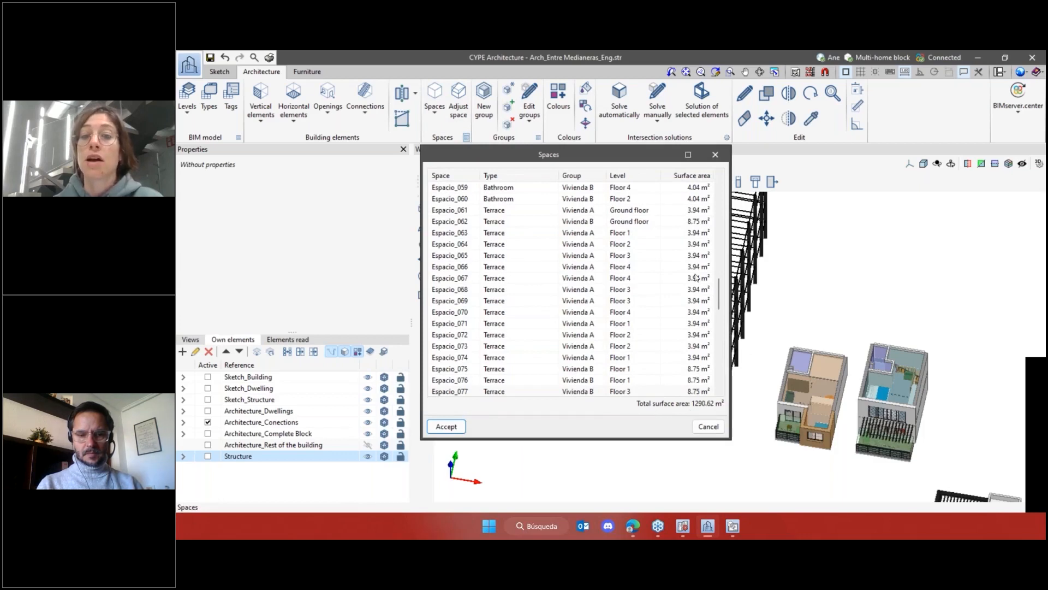
scroll(640, 280, up, 2)
Switch to Open BIM Layout and dismiss the pending predefined table insertion
mouse_move(733, 534)
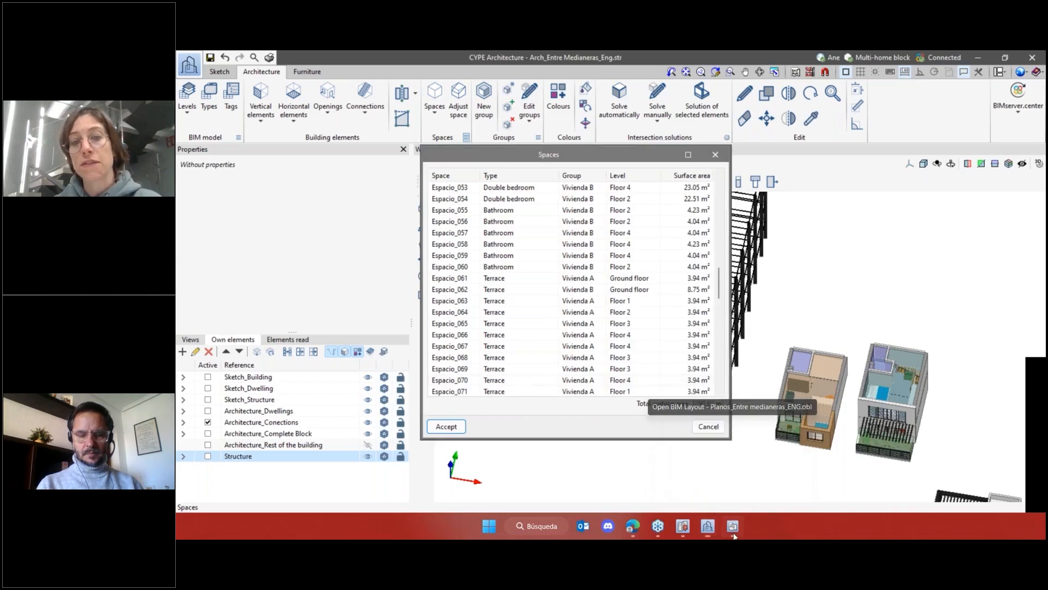
click(732, 469)
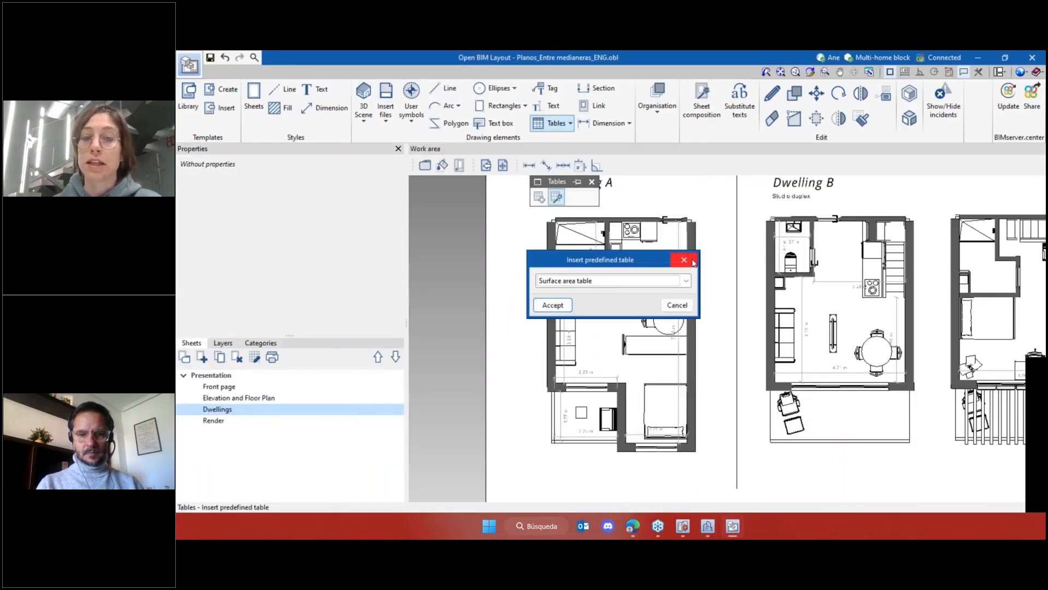
click(691, 262)
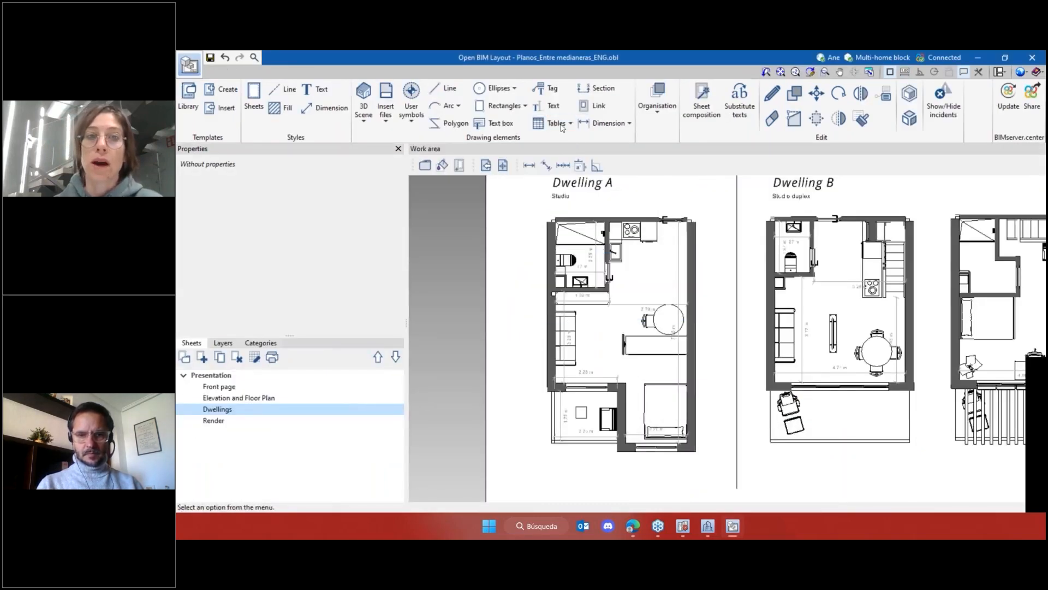
Insert the predefined Surface area table (Vivienda A) on the Dwellings sheet over Dwelling B's upper floor plan and check its rows
click(558, 127)
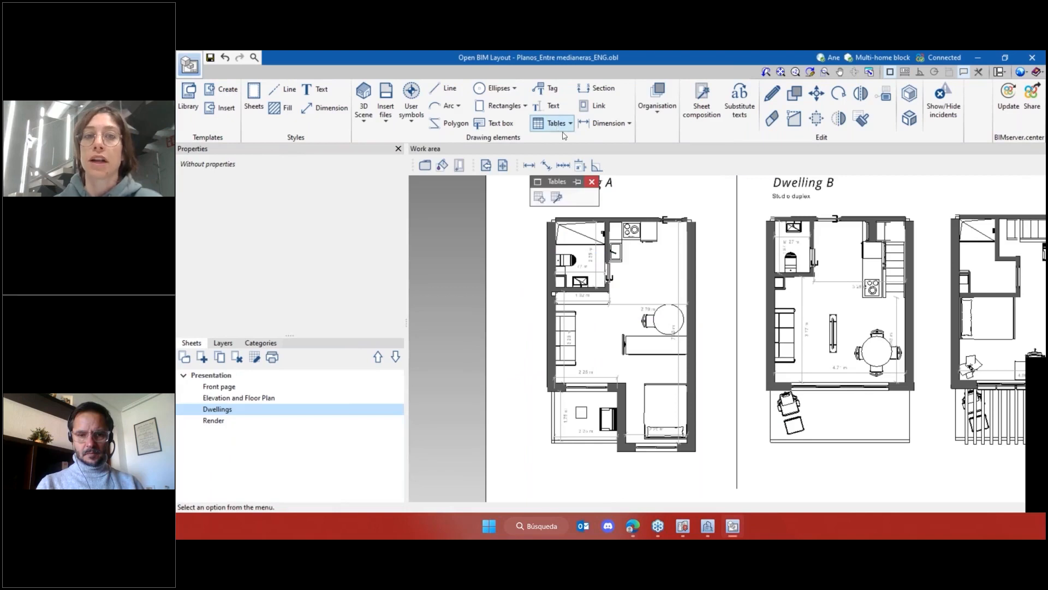
click(558, 198)
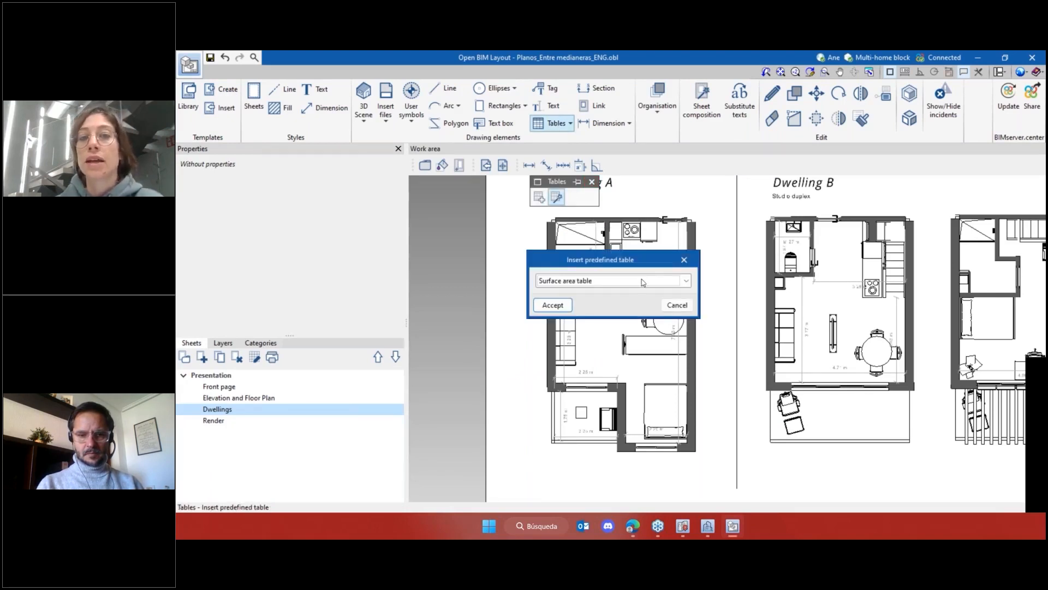
click(646, 282)
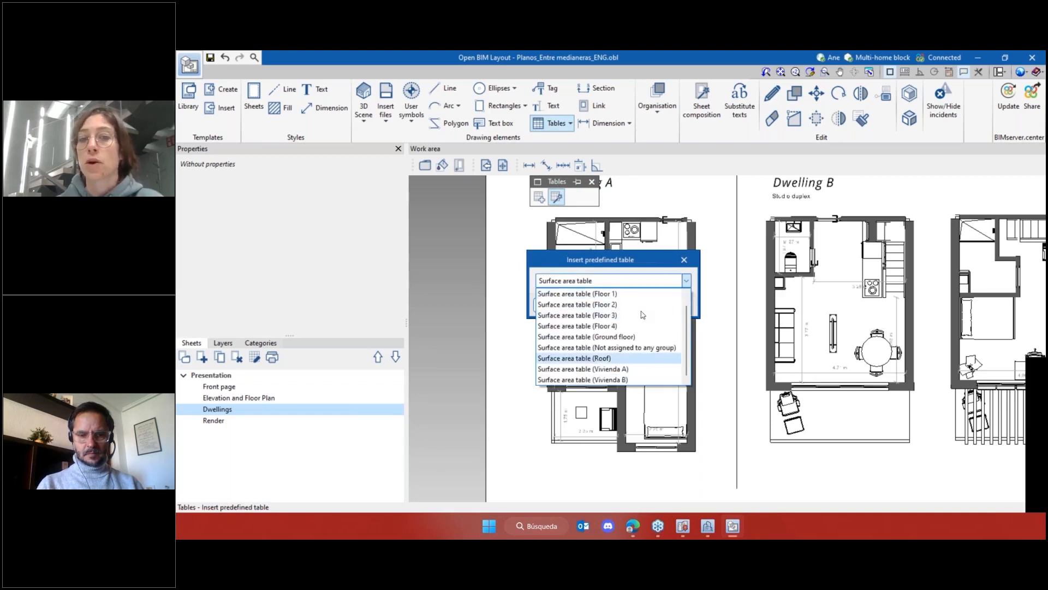
scroll(650, 312, up, 1)
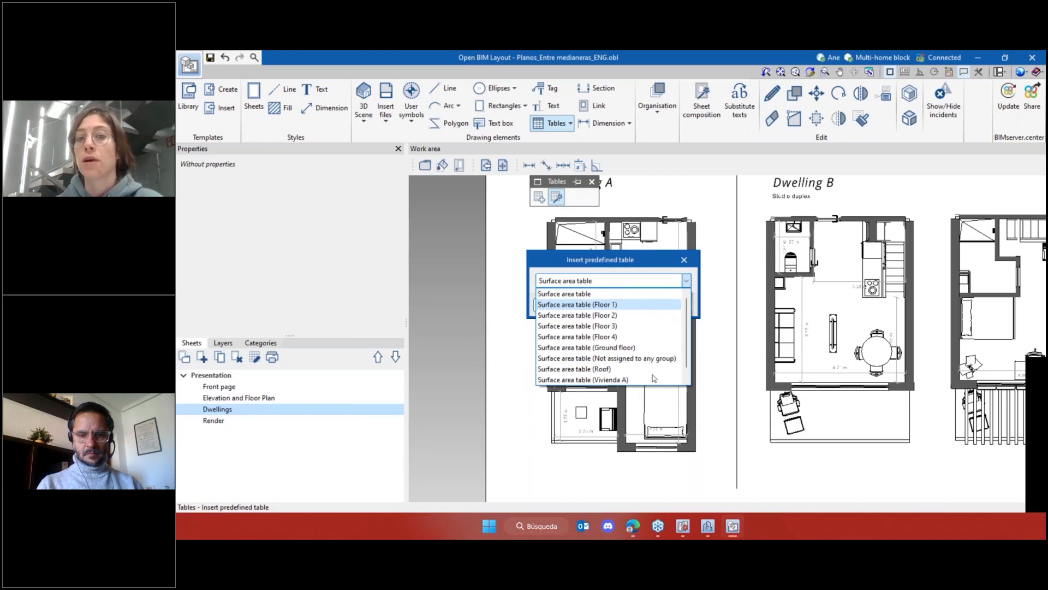
scroll(653, 378, down, 1)
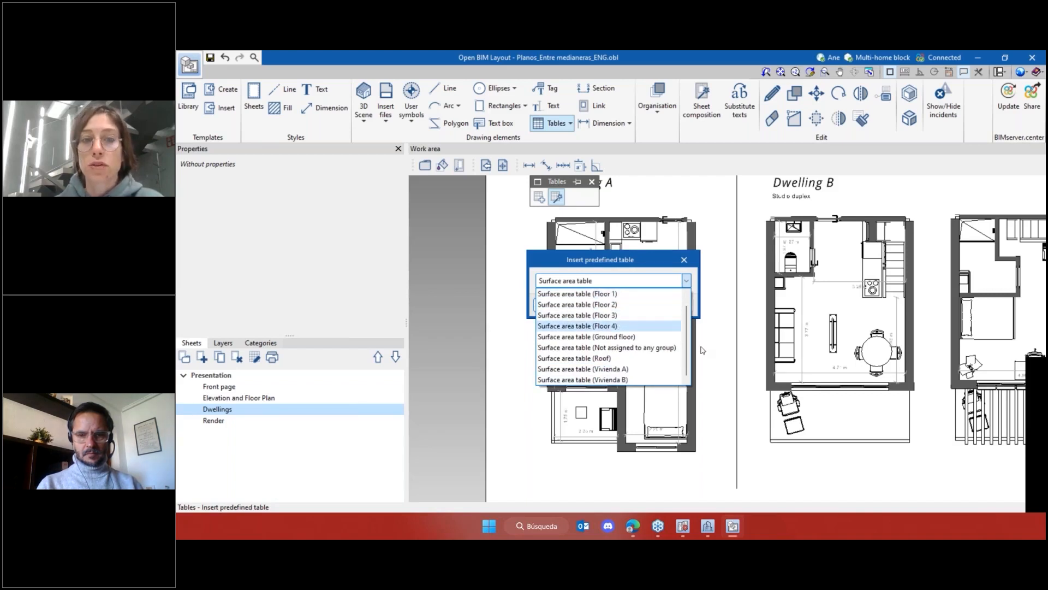
click(562, 369)
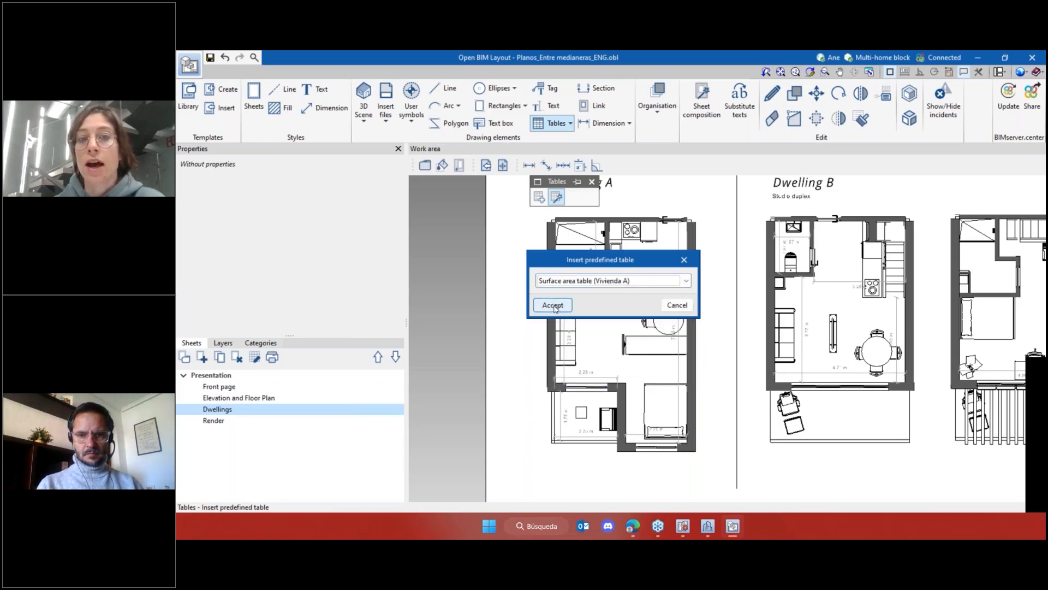
click(553, 305)
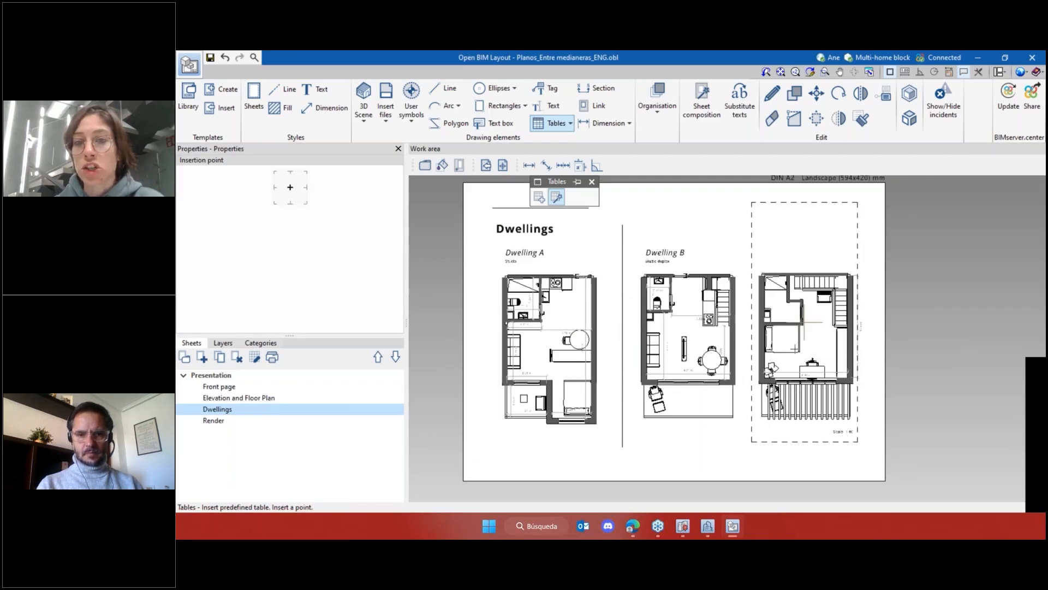
click(804, 322)
scroll(764, 236, up, 5)
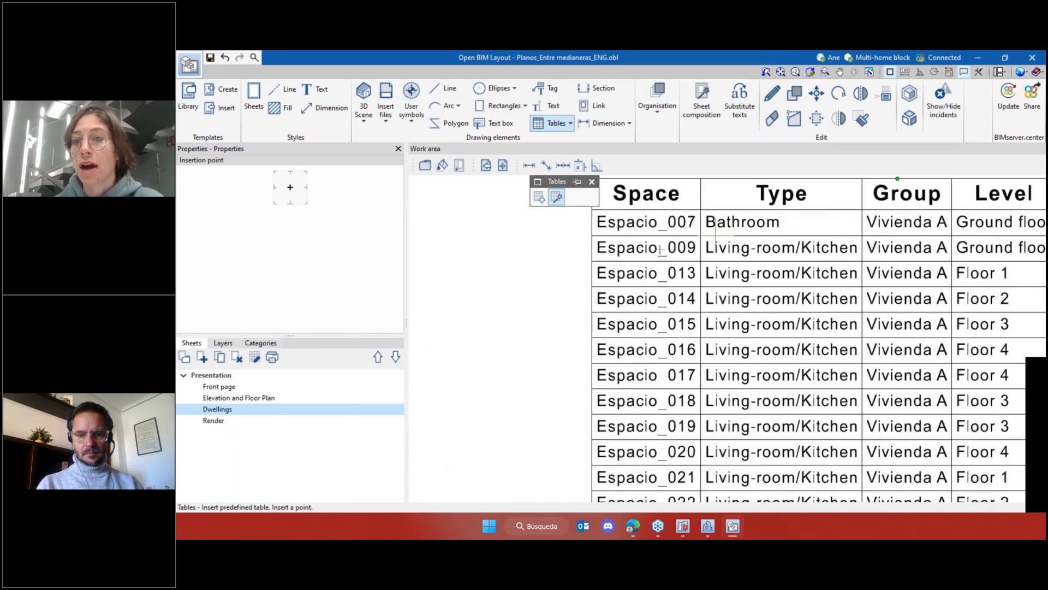
scroll(843, 324, down, 2)
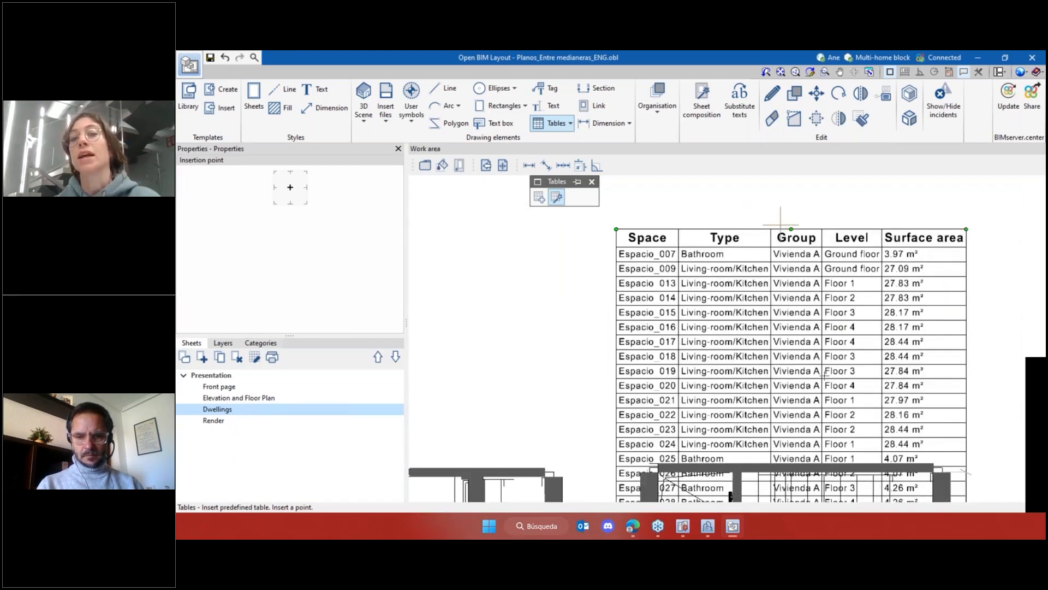
Delete the inserted surface area table from the Dwellings sheet
click(770, 124)
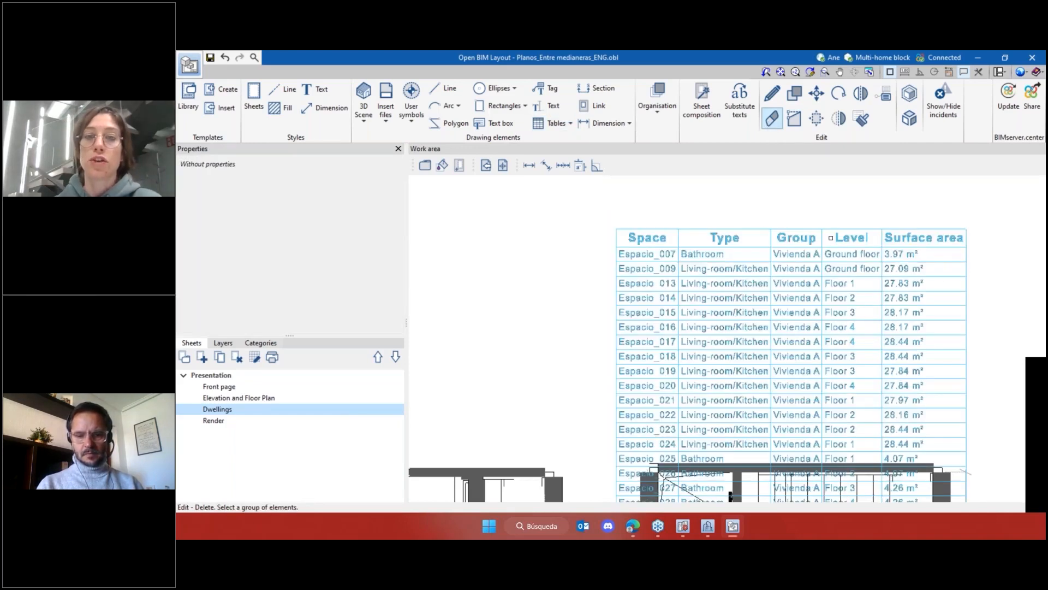
scroll(830, 237, down, 5)
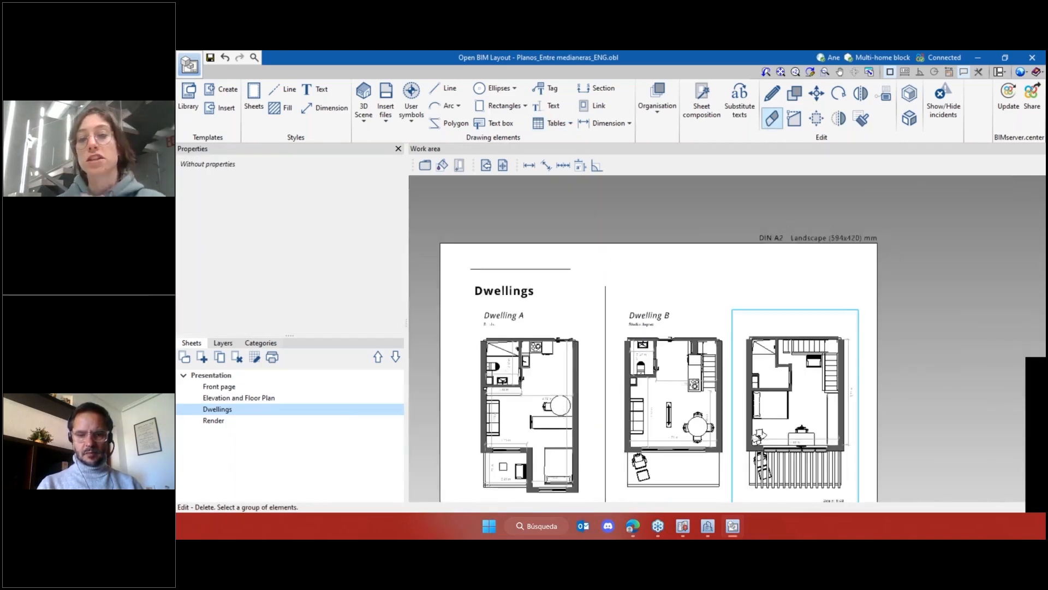
middle_drag(773, 291, 792, 258)
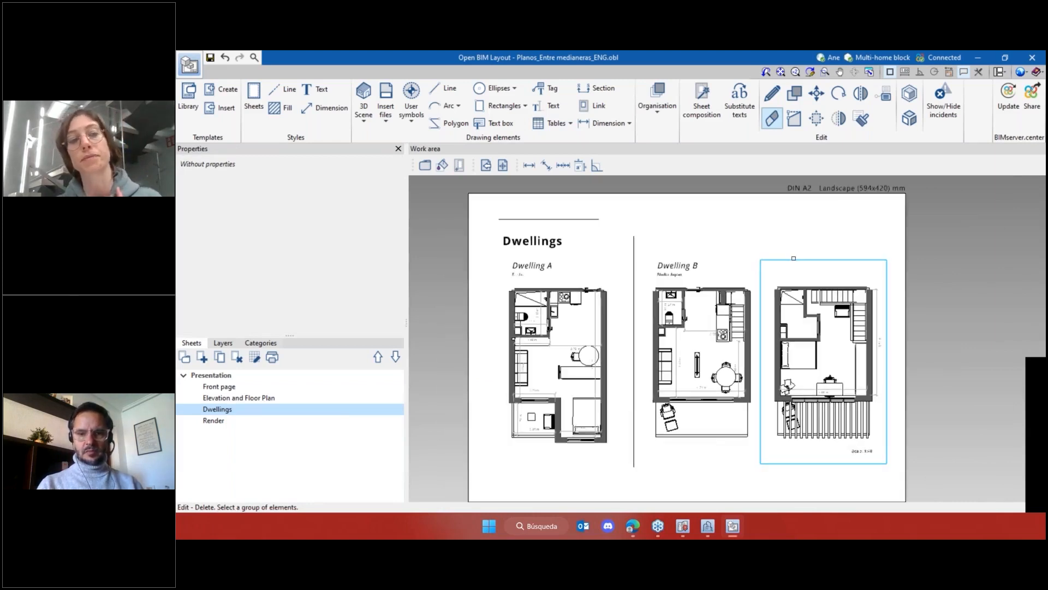
Open the Render sheet and look over the images of the facade, terrace and whole building
click(226, 426)
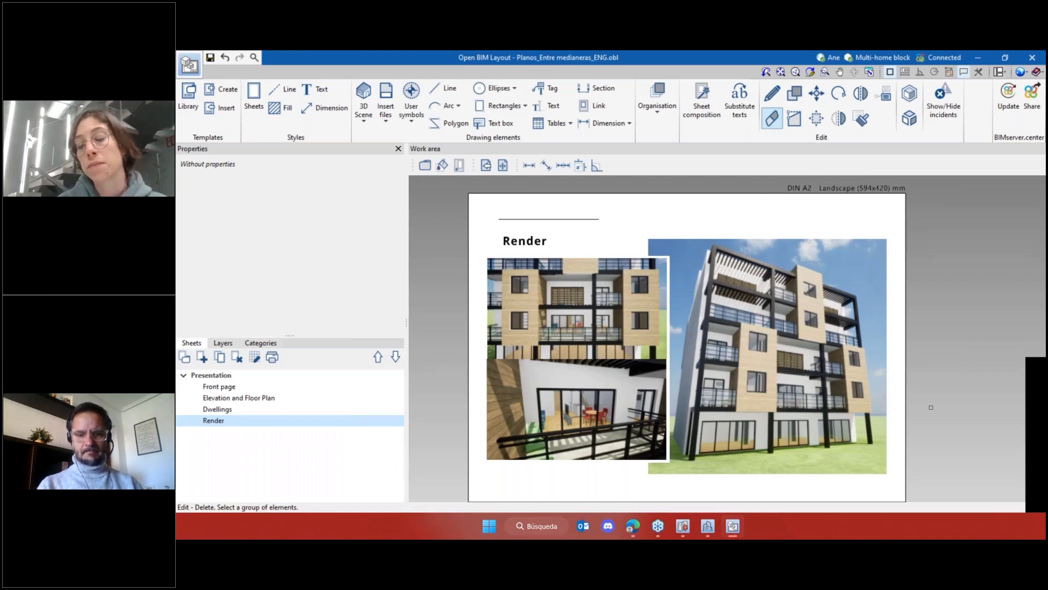
scroll(865, 420, up, 2)
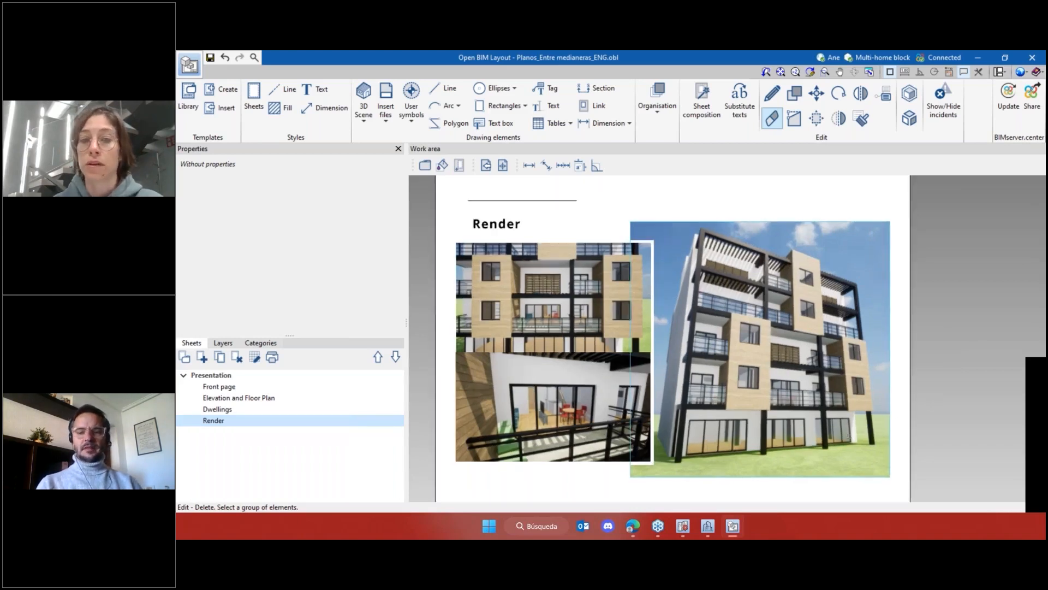
scroll(897, 392, down, 1)
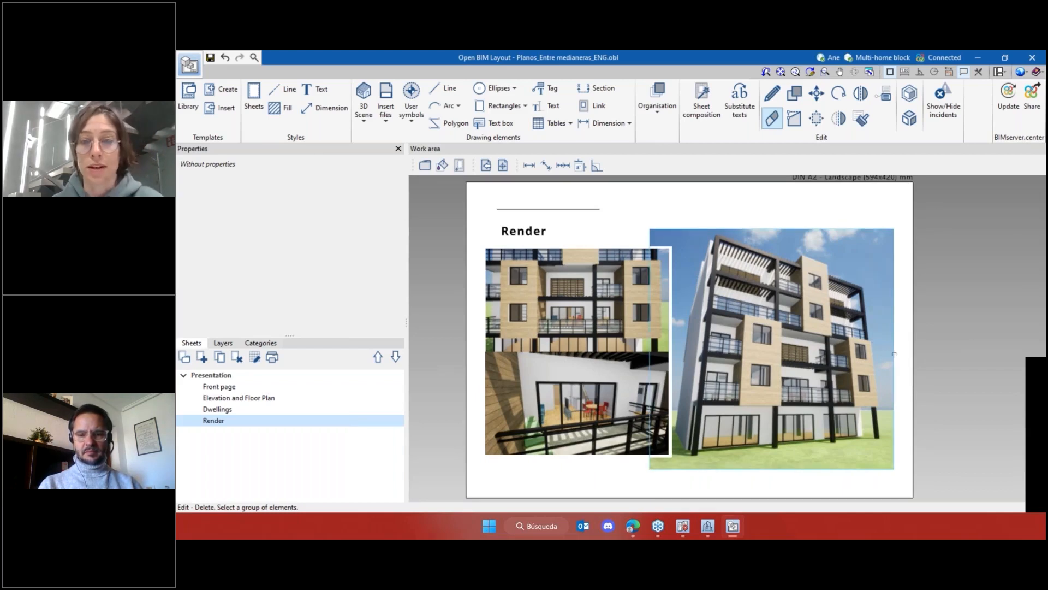
scroll(917, 387, up, 1)
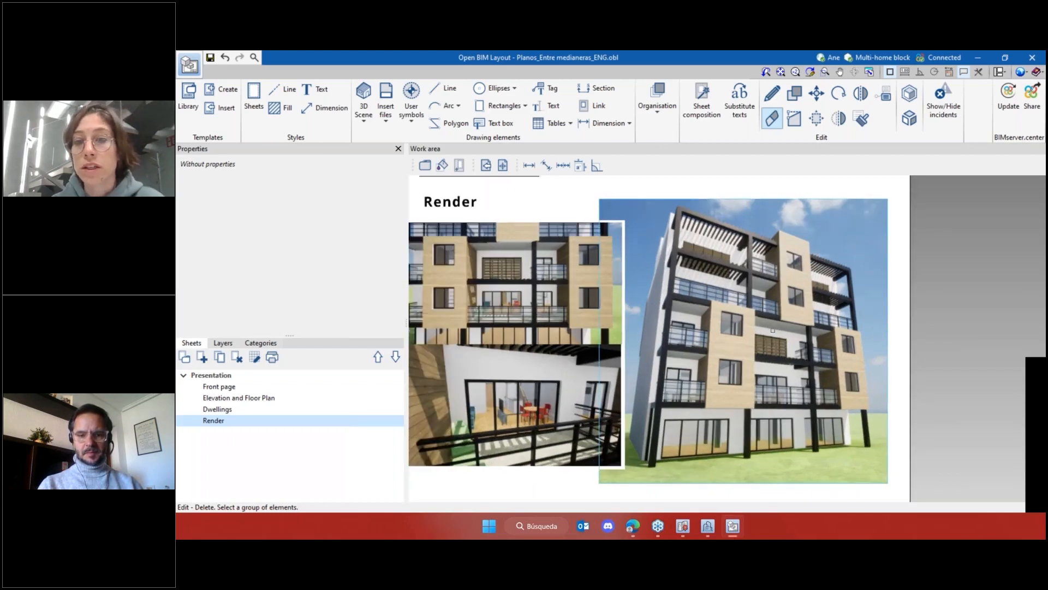
scroll(773, 330, down, 2)
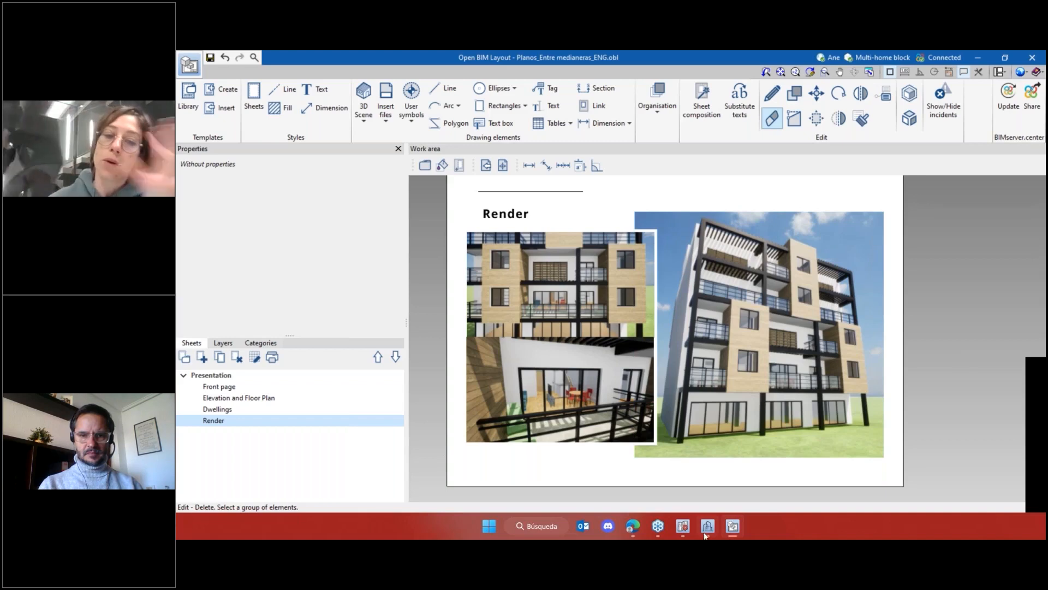
Switch to CYPE Architecture and save the current view as an FBX file named Architecture2.fbx, without overwriting the existing file
mouse_move(707, 536)
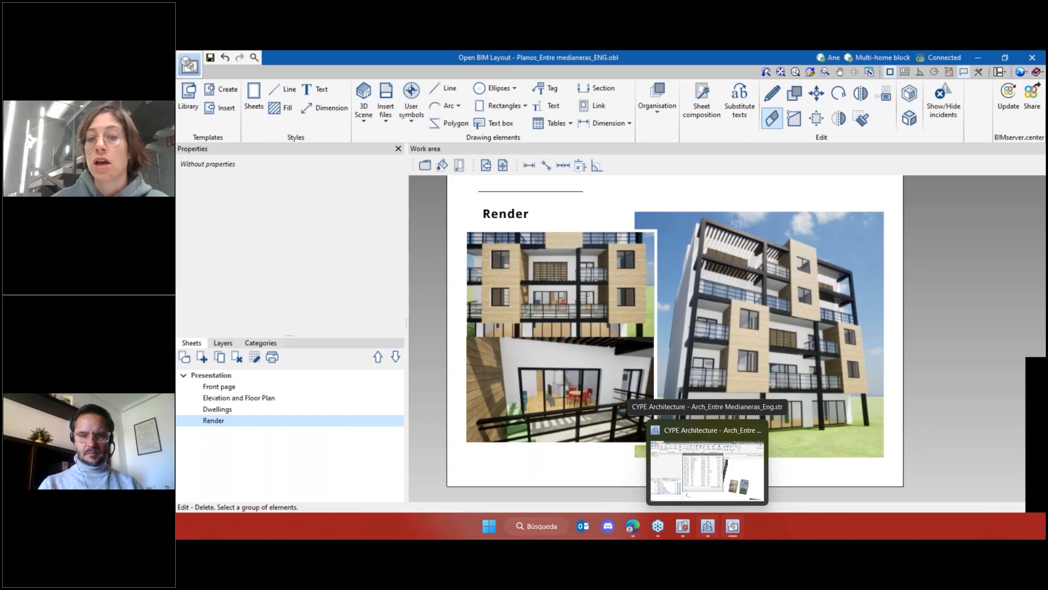
click(707, 469)
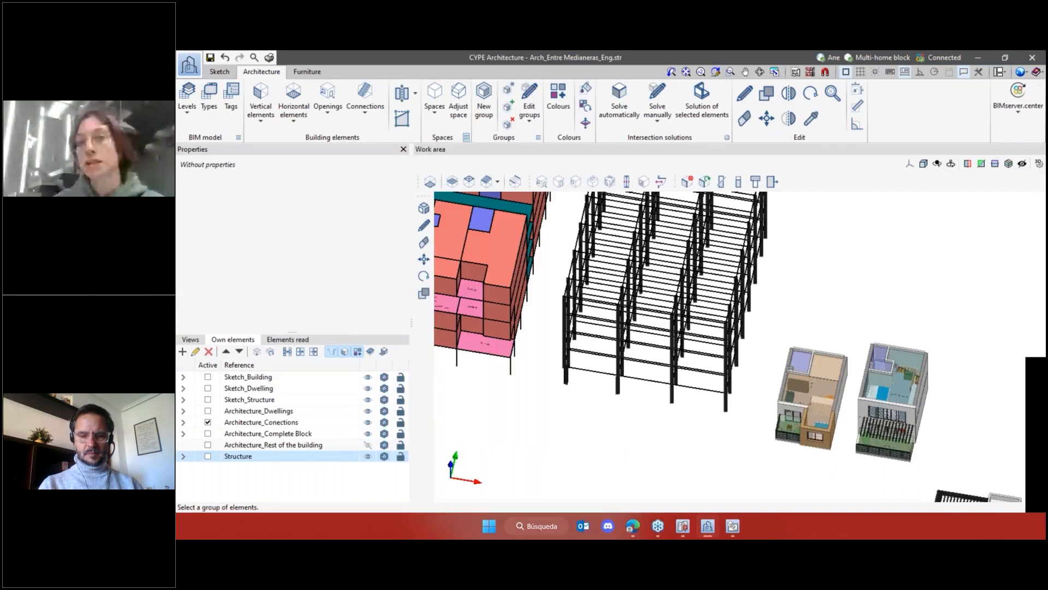
scroll(650, 332, down, 3)
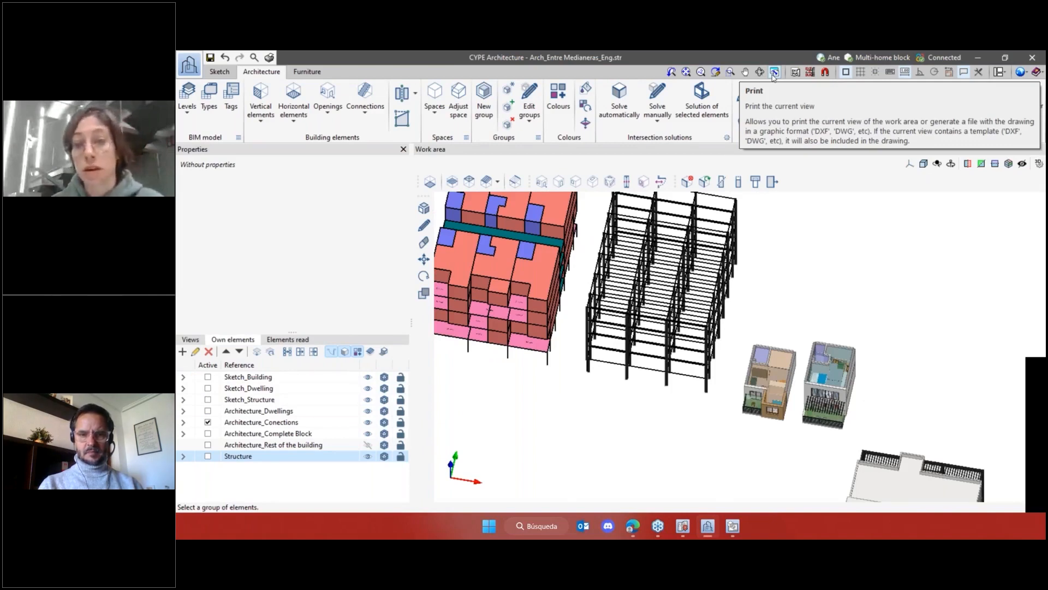
click(774, 73)
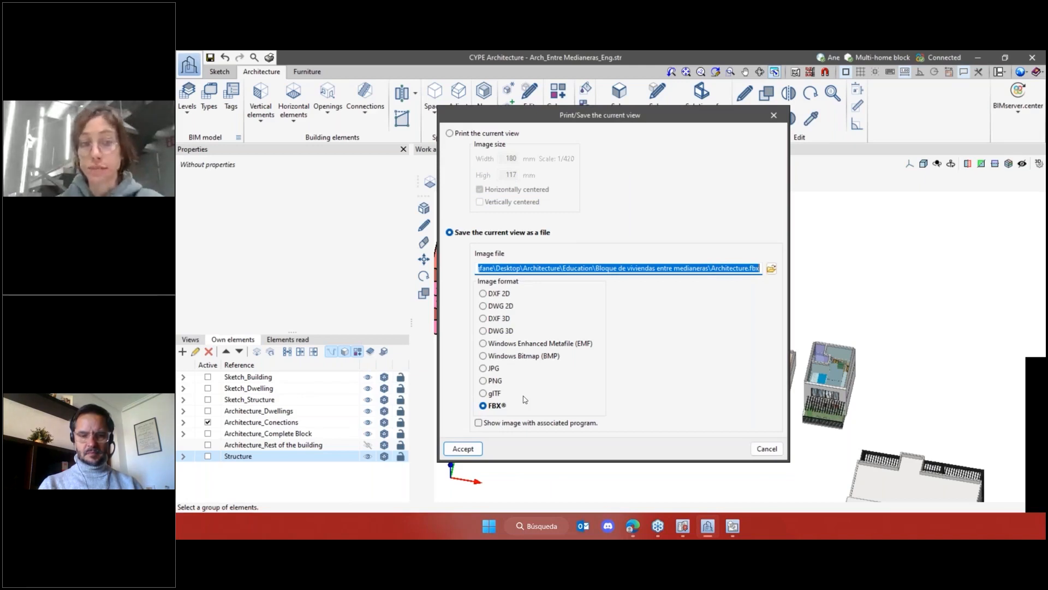
click(475, 453)
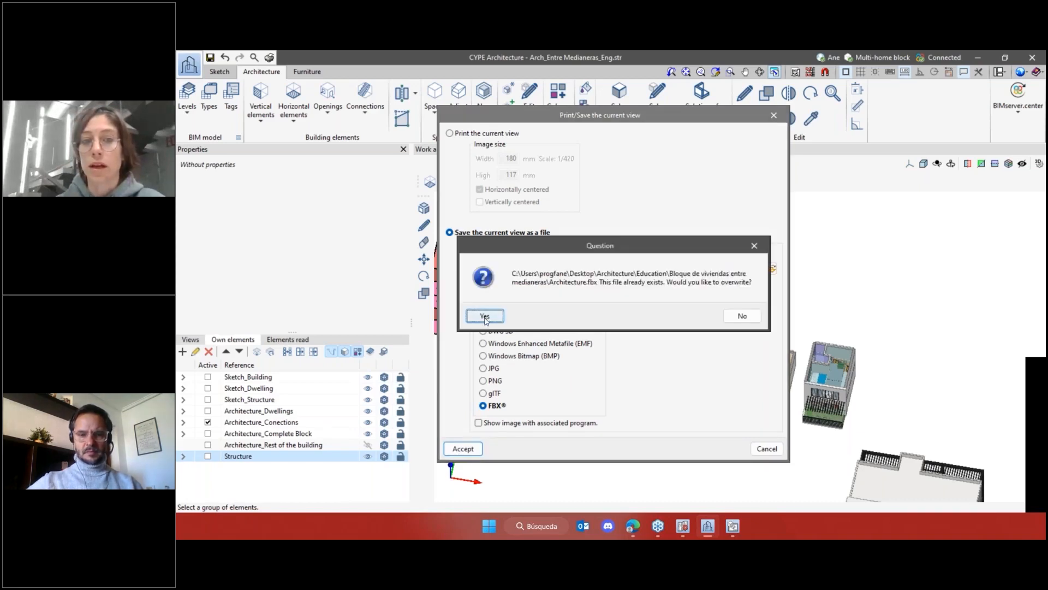
click(485, 316)
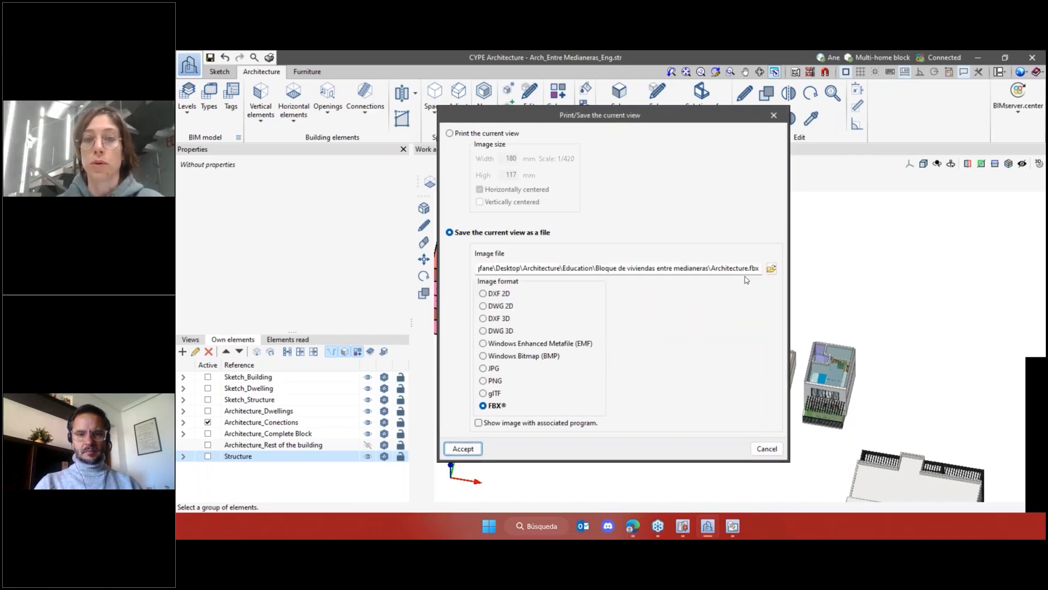
click(750, 268)
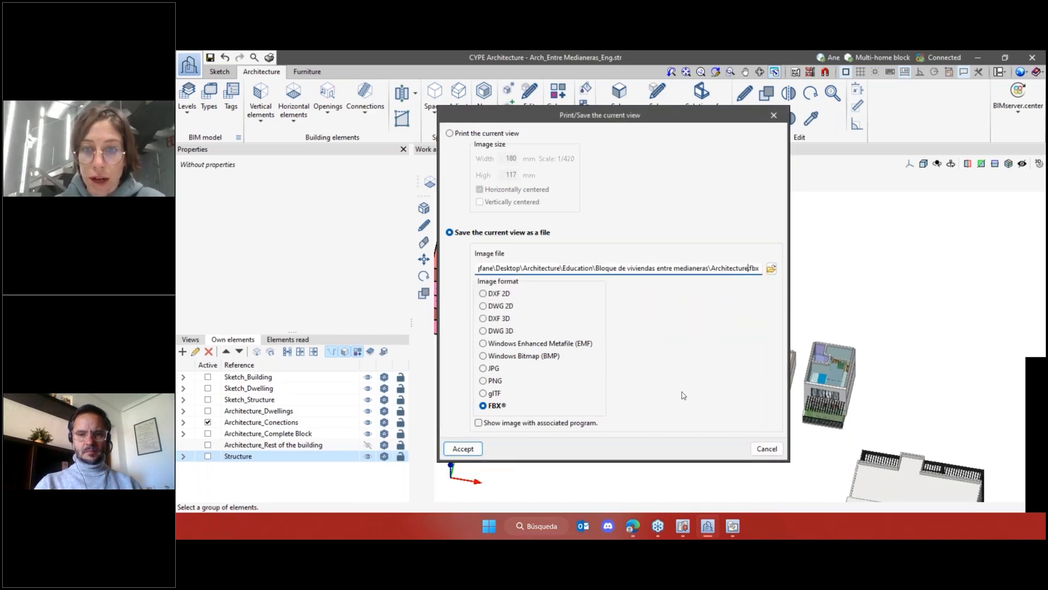
text(2)
click(464, 448)
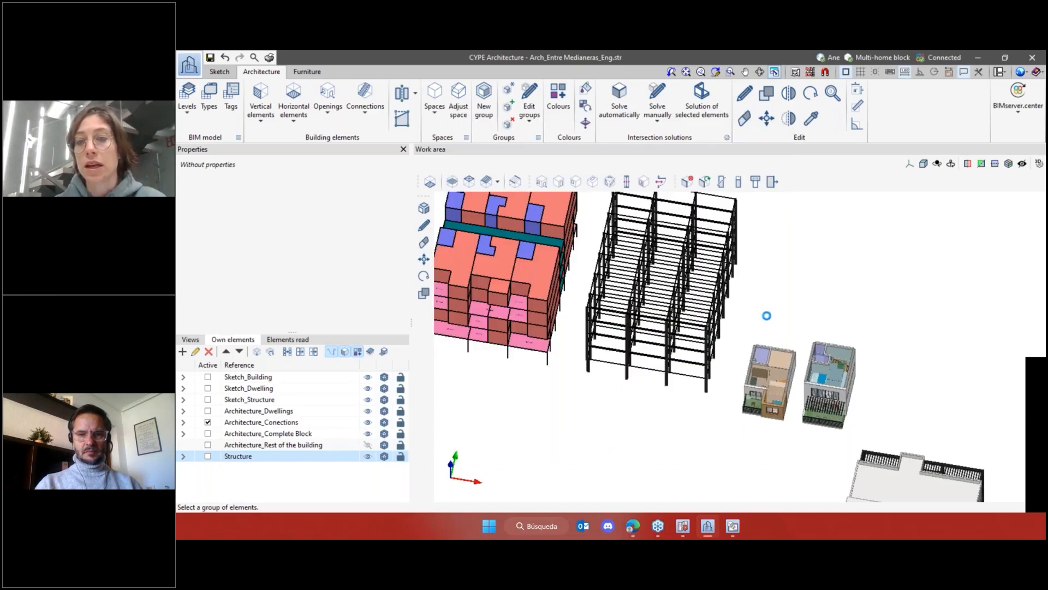
Review the Colours library with its element colours and textures, inspect the Wood texture on the preview cube, and close the library
scroll(766, 315, down, 2)
middle_drag(781, 413, 735, 408)
scroll(732, 397, up, 3)
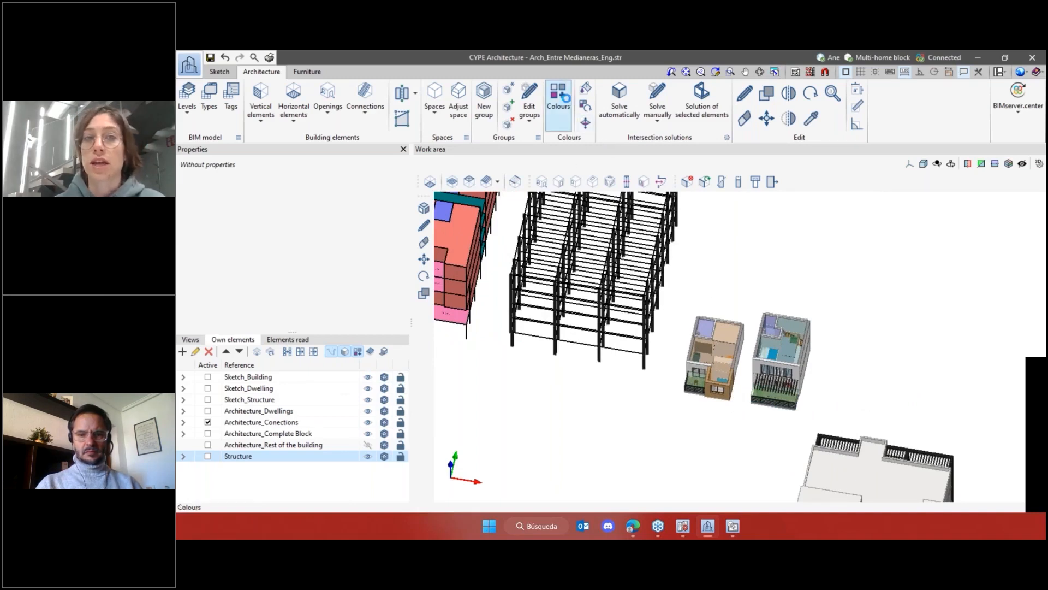
click(566, 109)
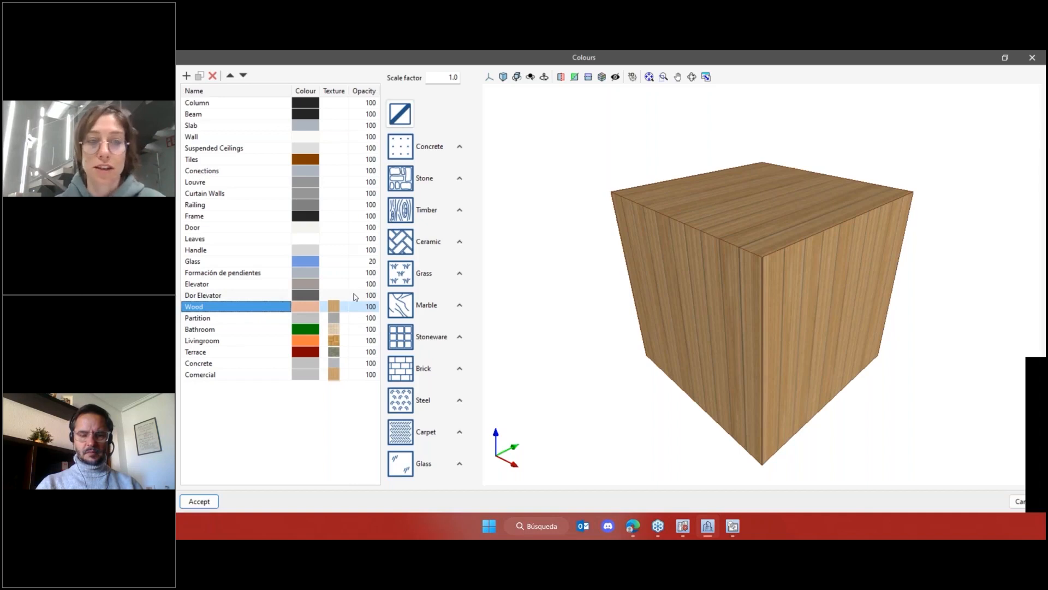
drag(741, 293, 721, 256)
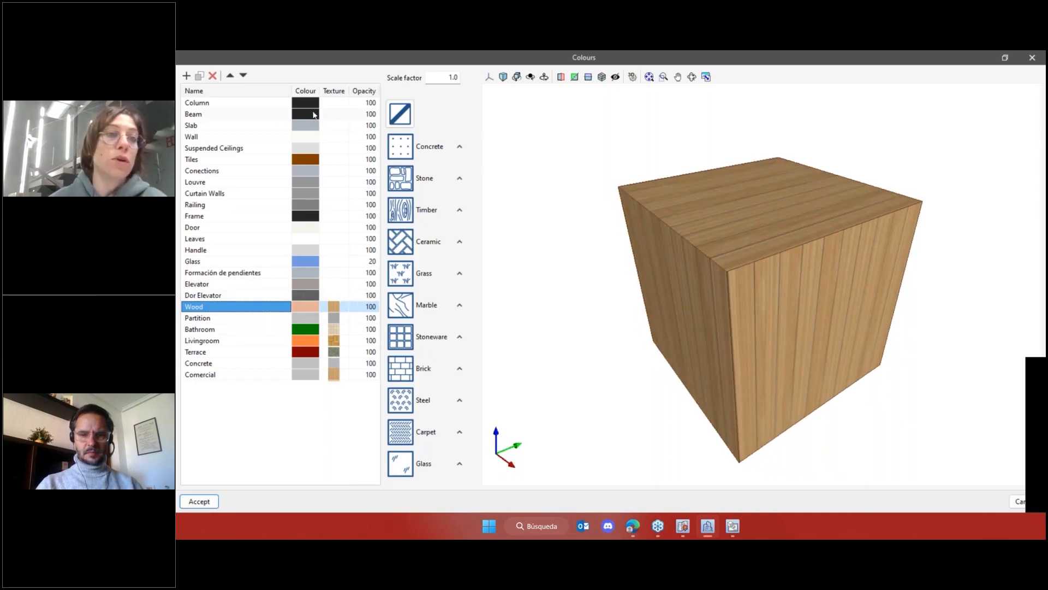
click(1032, 58)
Return to Open BIM Layout, open the print settings for the presentation sheets and review the available printing devices
click(732, 525)
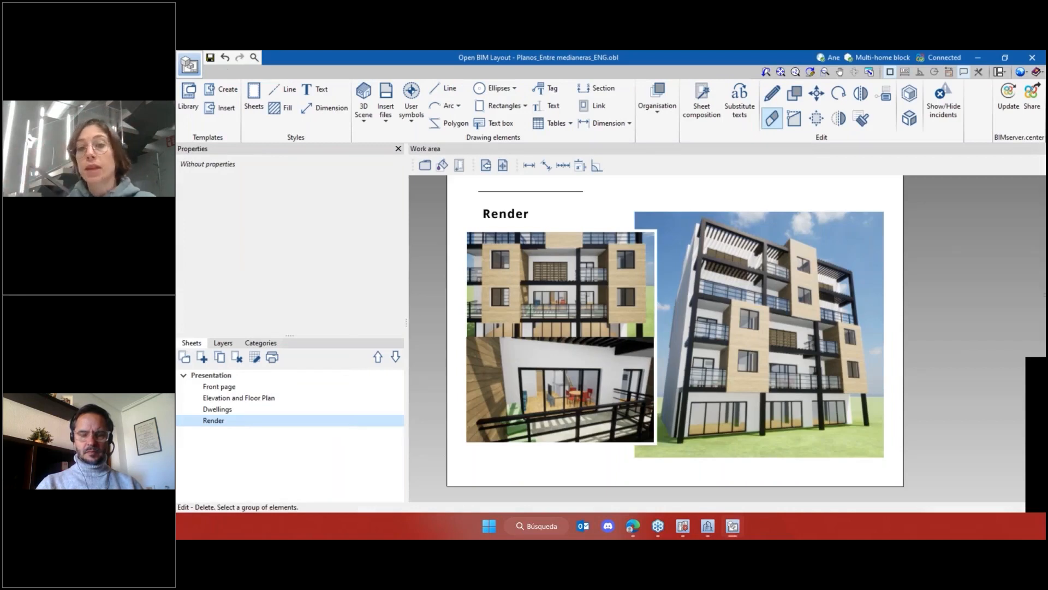
scroll(983, 293, down, 1)
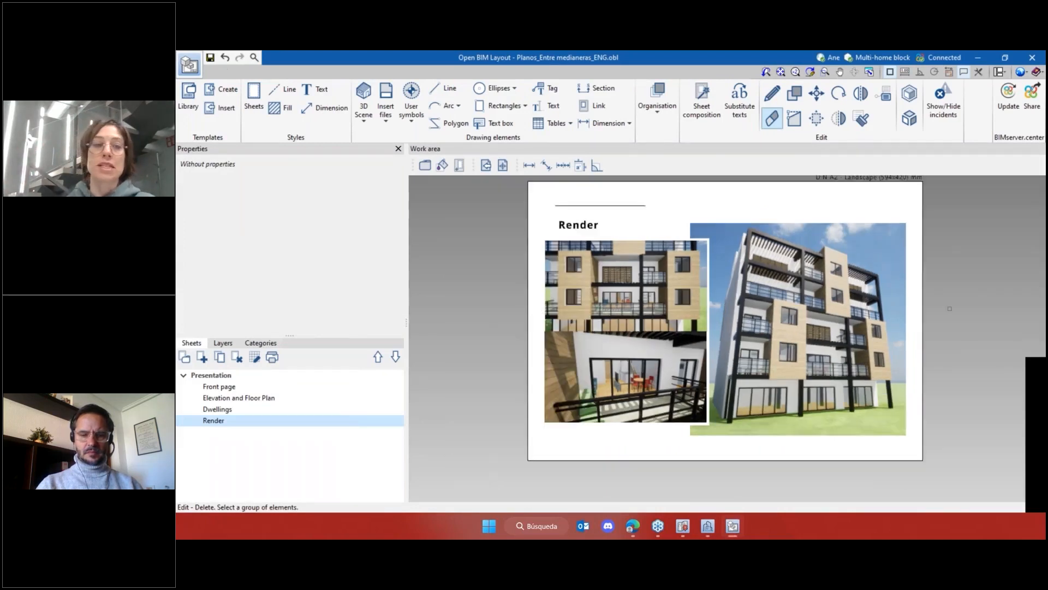
middle_drag(983, 292, 950, 308)
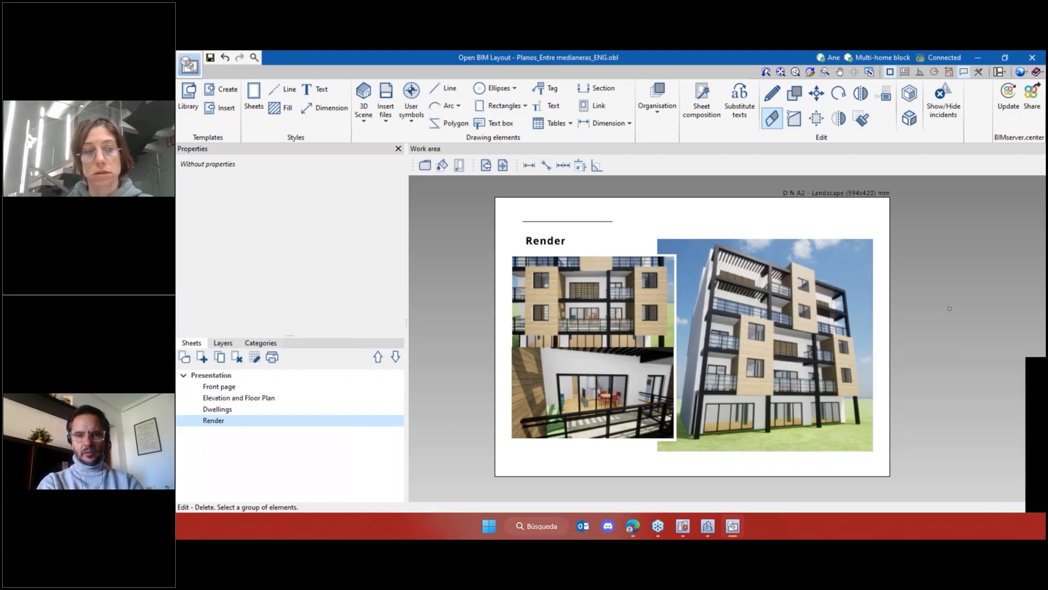
click(275, 359)
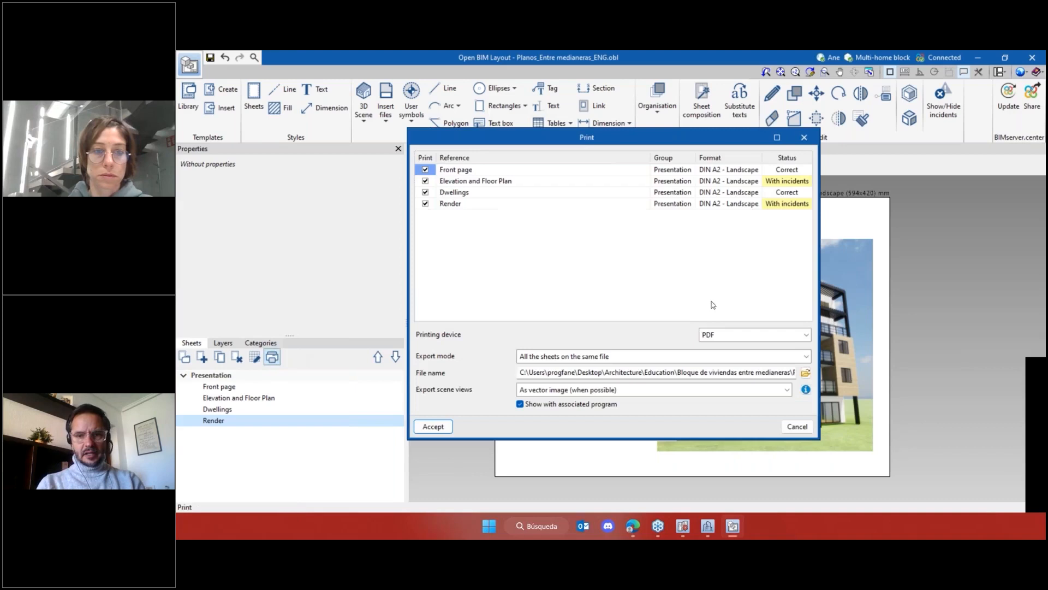
click(793, 339)
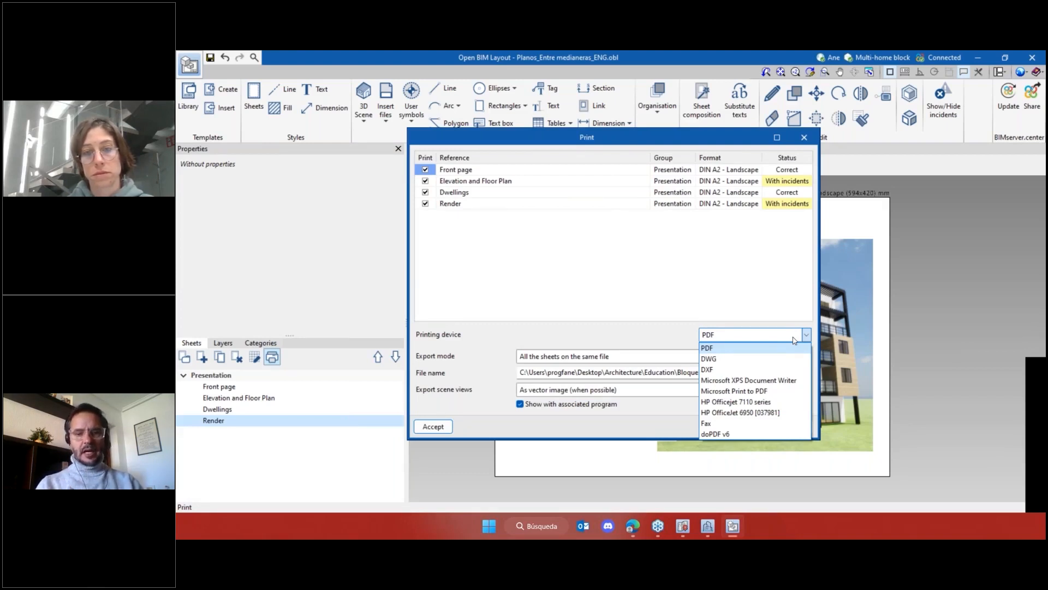
click(806, 332)
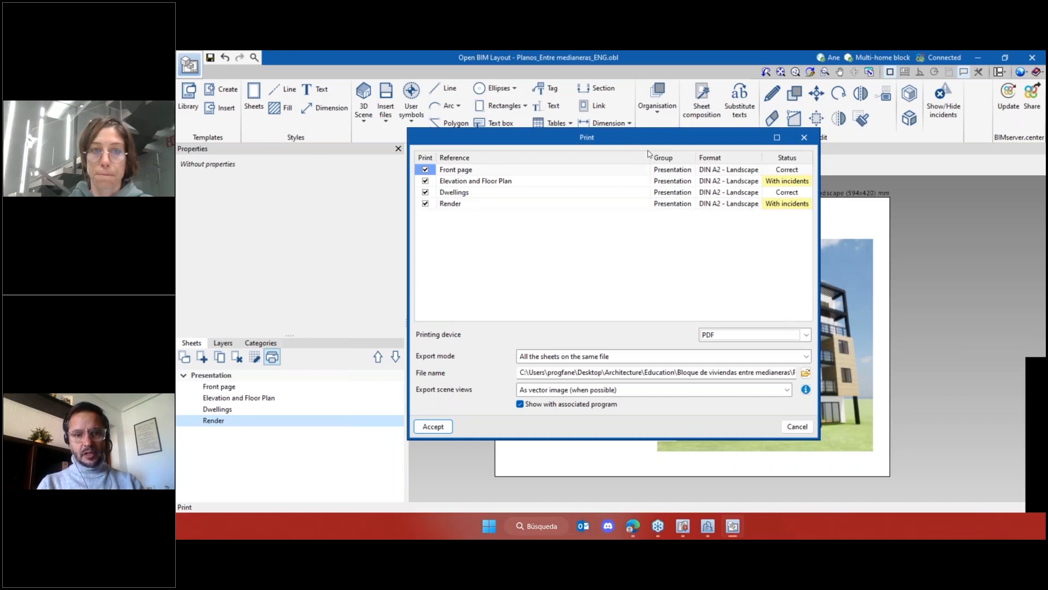
drag(636, 140, 658, 160)
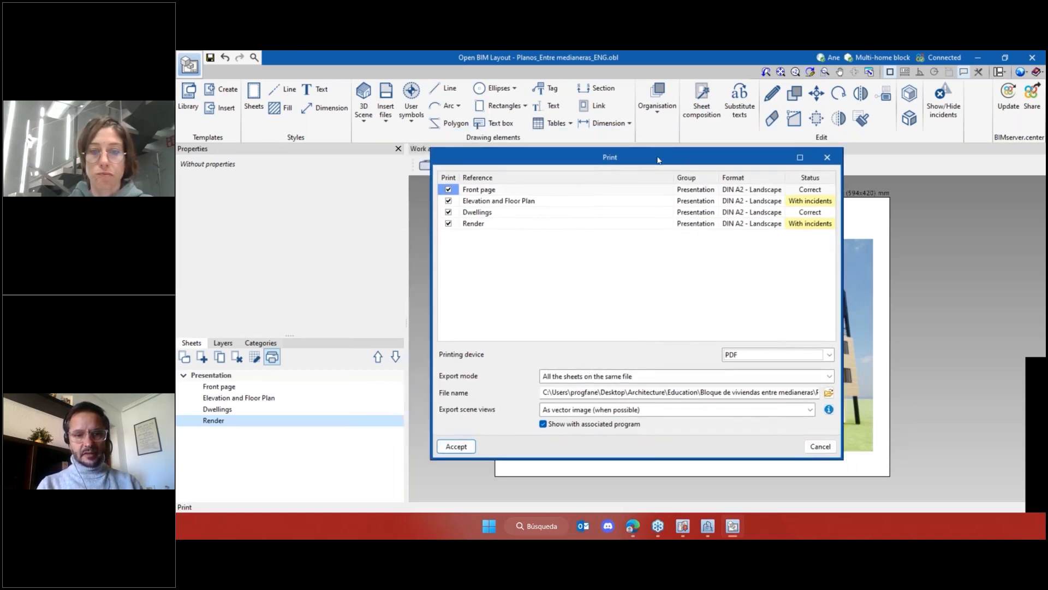